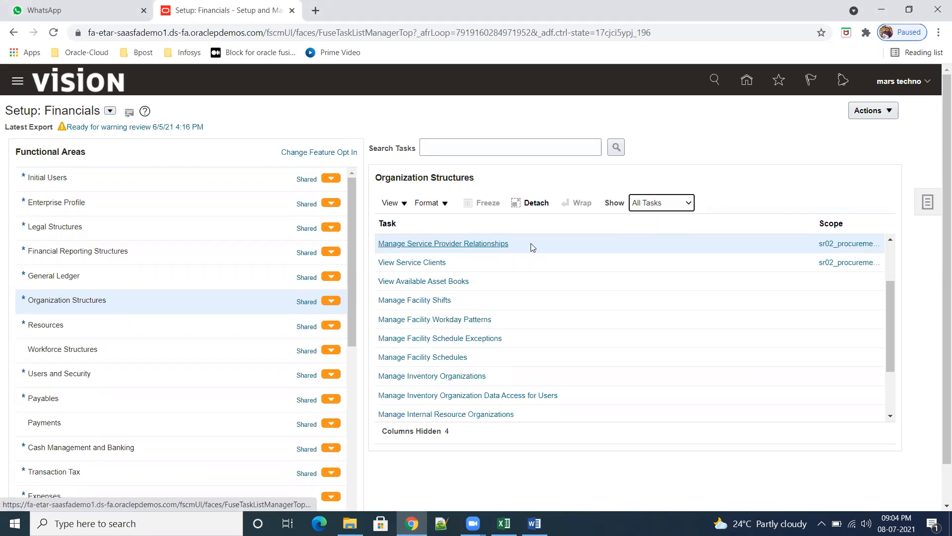
drag(527, 244, 379, 244)
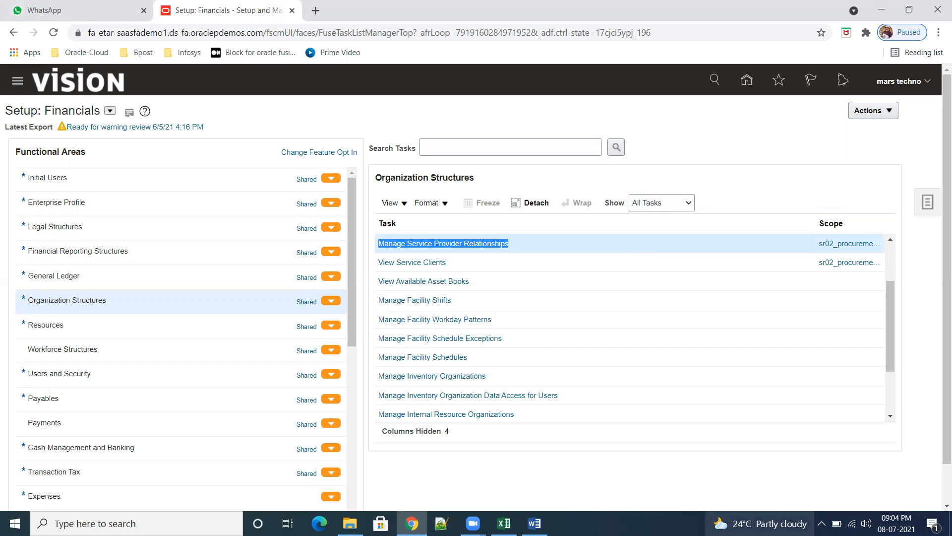
mouse_move(760, 524)
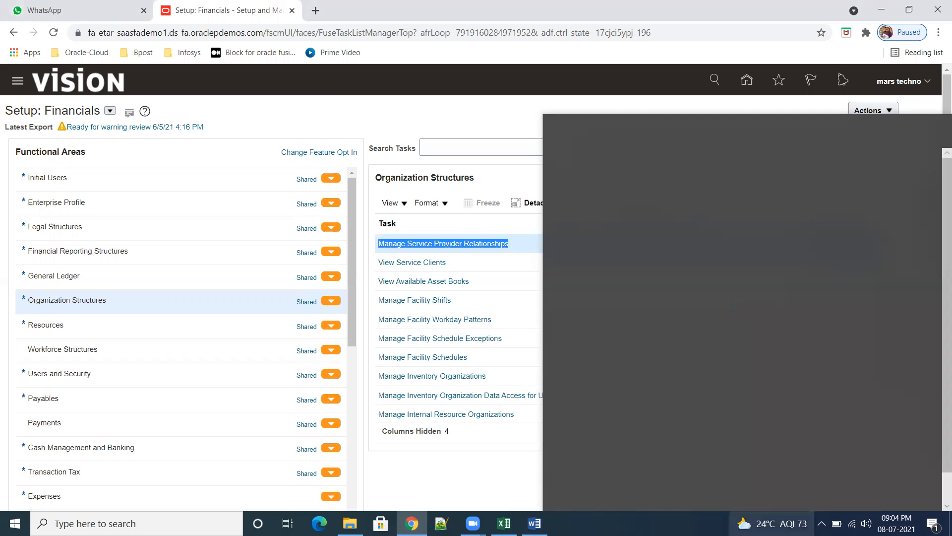
click(771, 524)
click(772, 524)
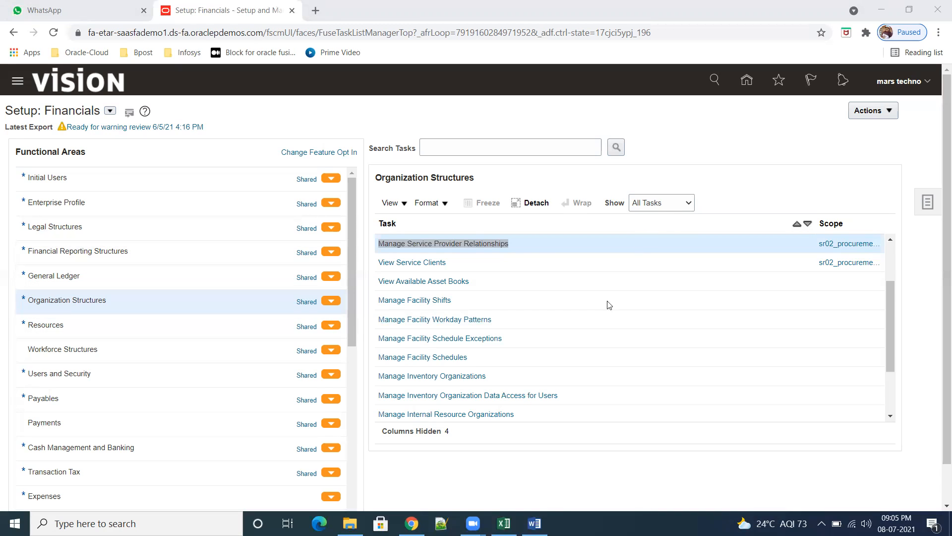
- Switch the setup offering from Financials to Procurement and show its Organization Structures tasks
scroll(533, 366, down, 3)
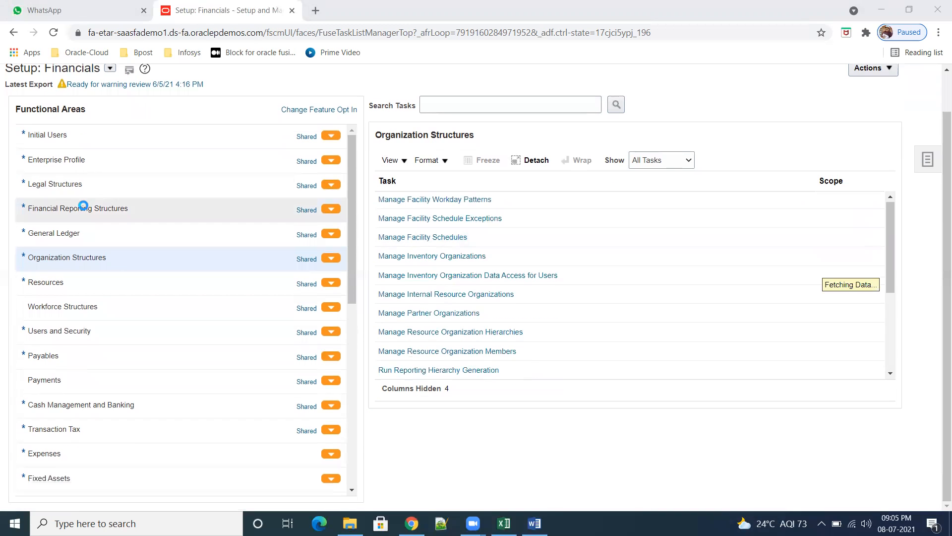
click(90, 252)
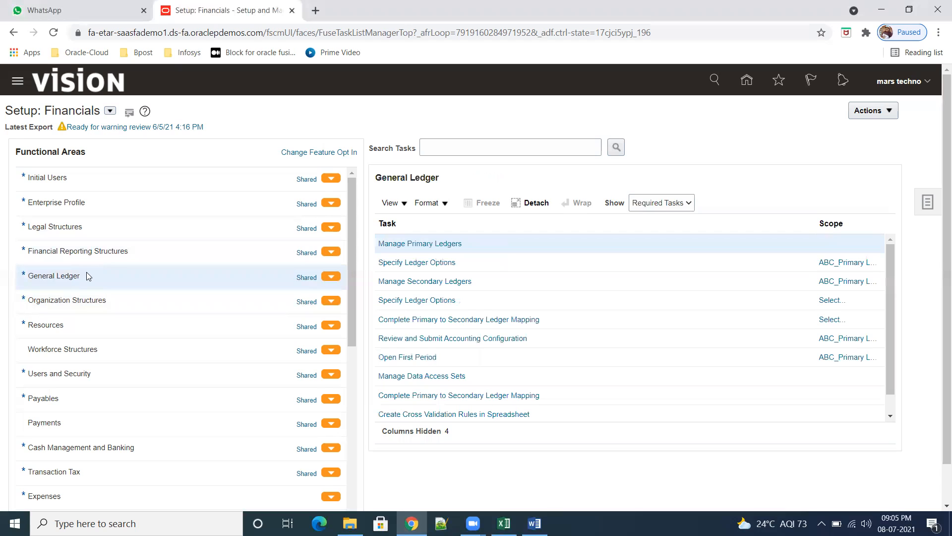
click(110, 111)
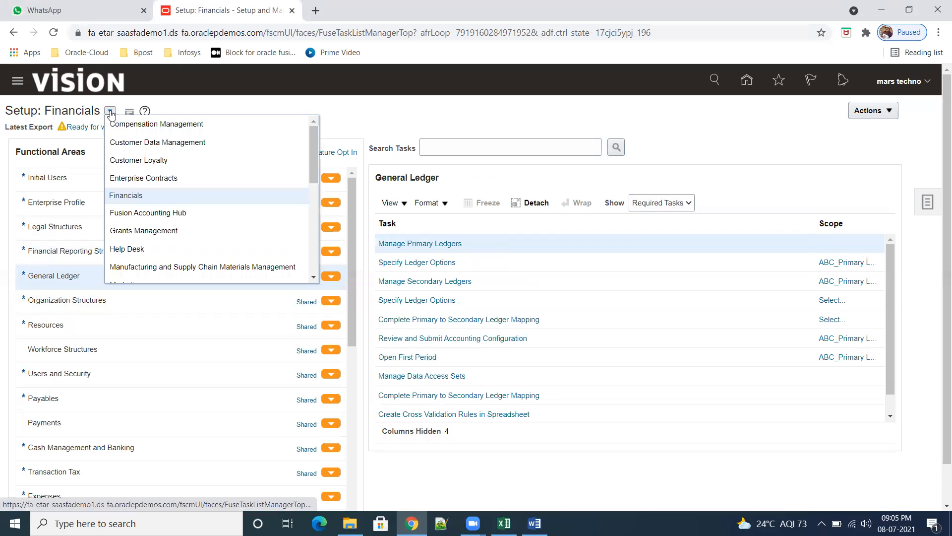
scroll(171, 238, down, 3)
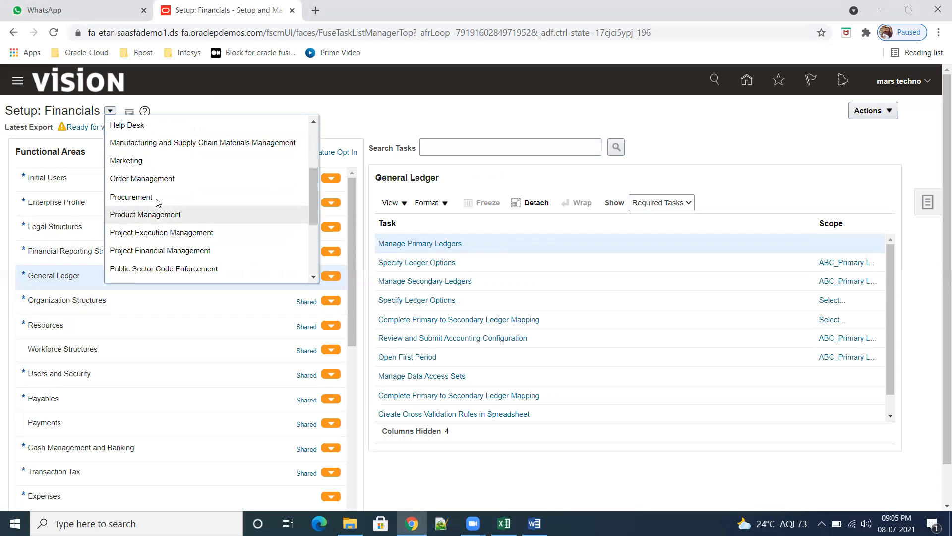
click(149, 197)
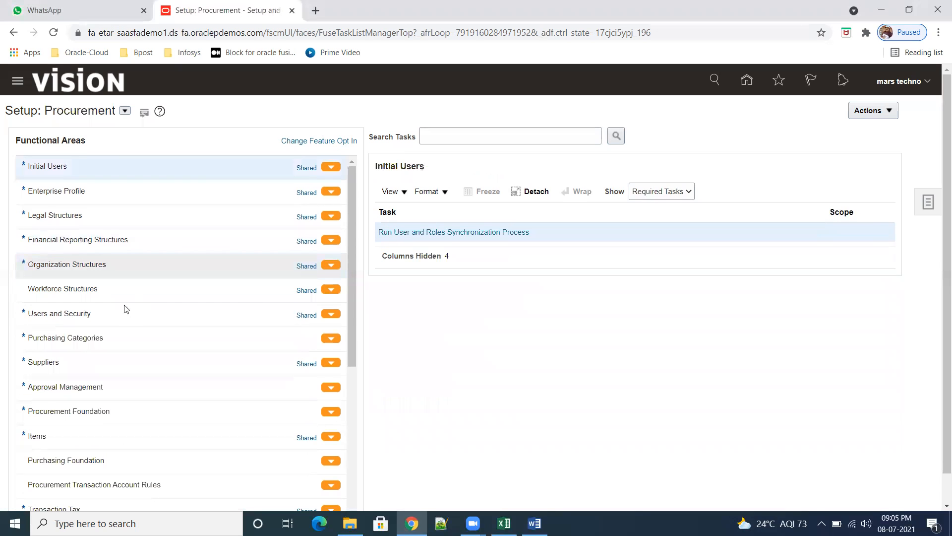
click(112, 265)
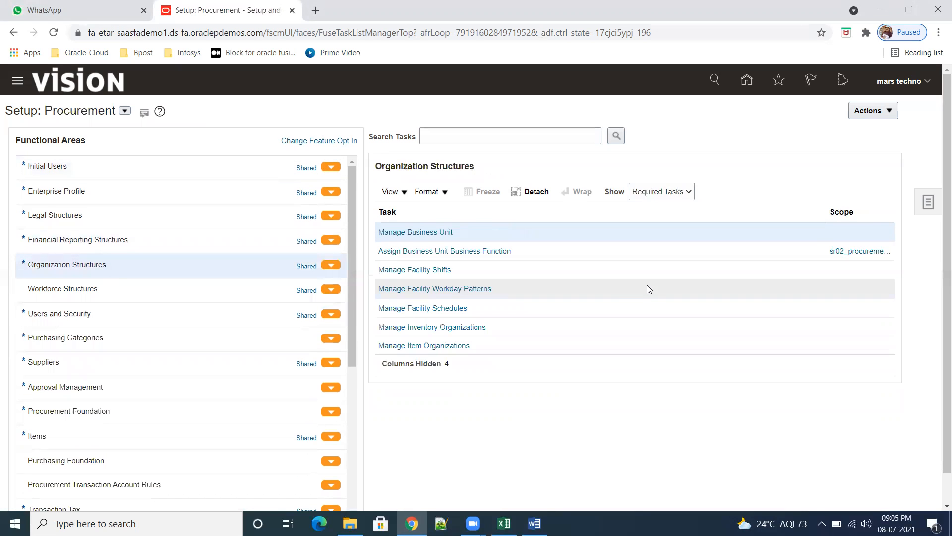
- Open the Manage Business Unit task and look through the list of existing business units
click(416, 232)
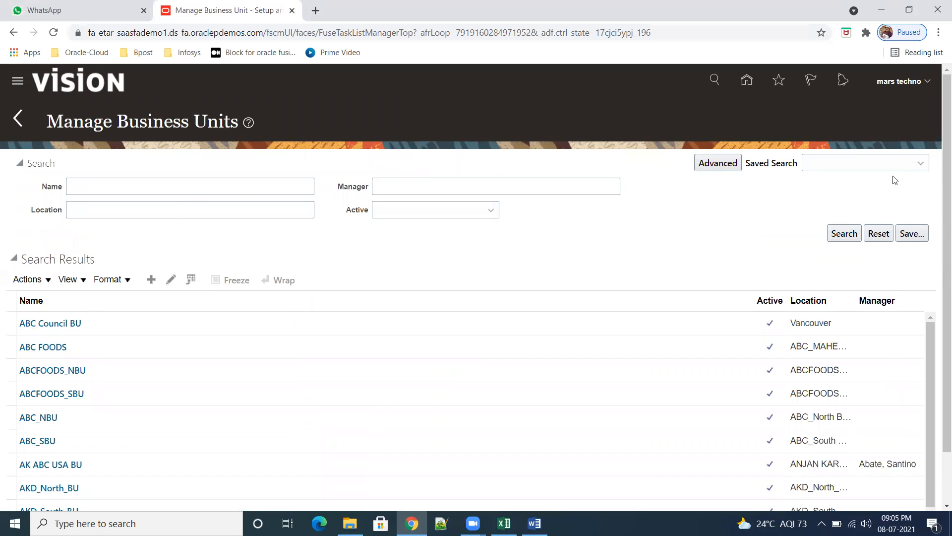
scroll(833, 278, down, 1)
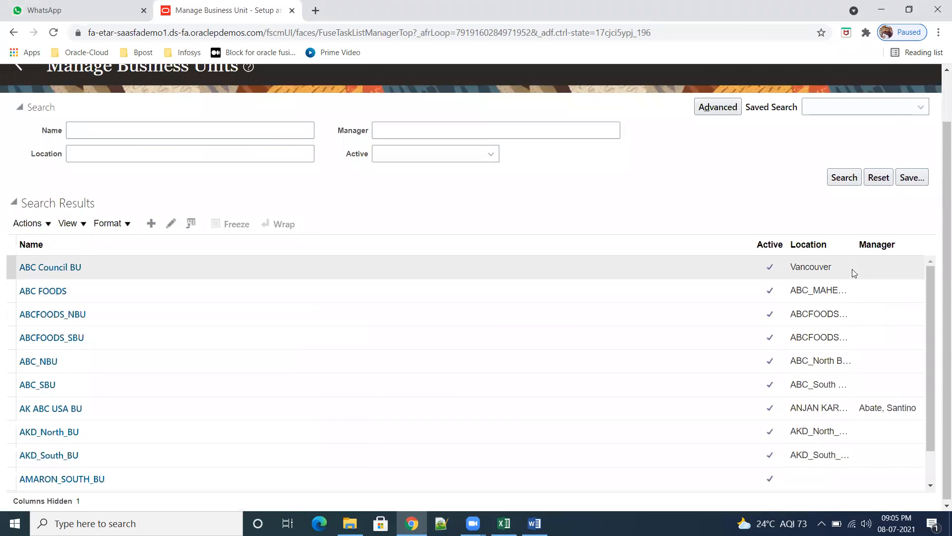
scroll(852, 268, up, 1)
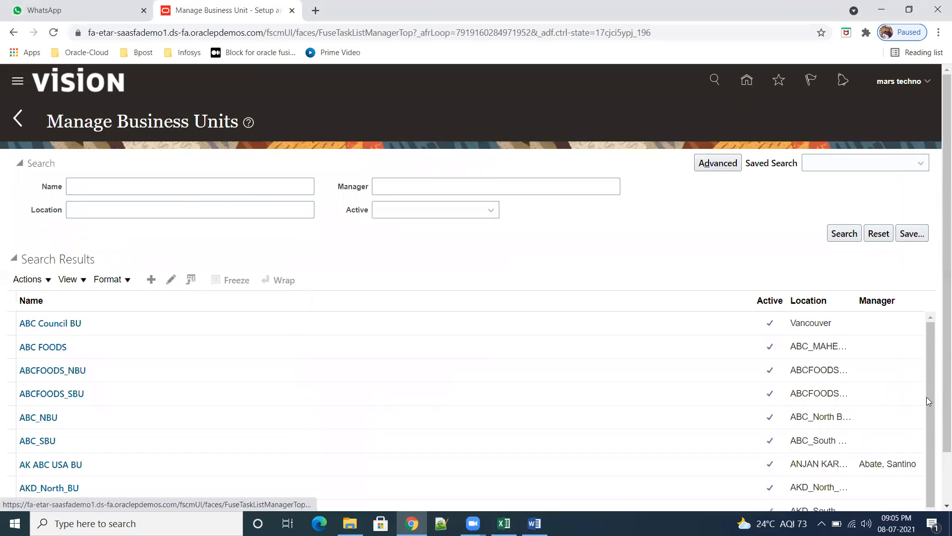
scroll(926, 401, down, 1)
scroll(938, 402, down, 2)
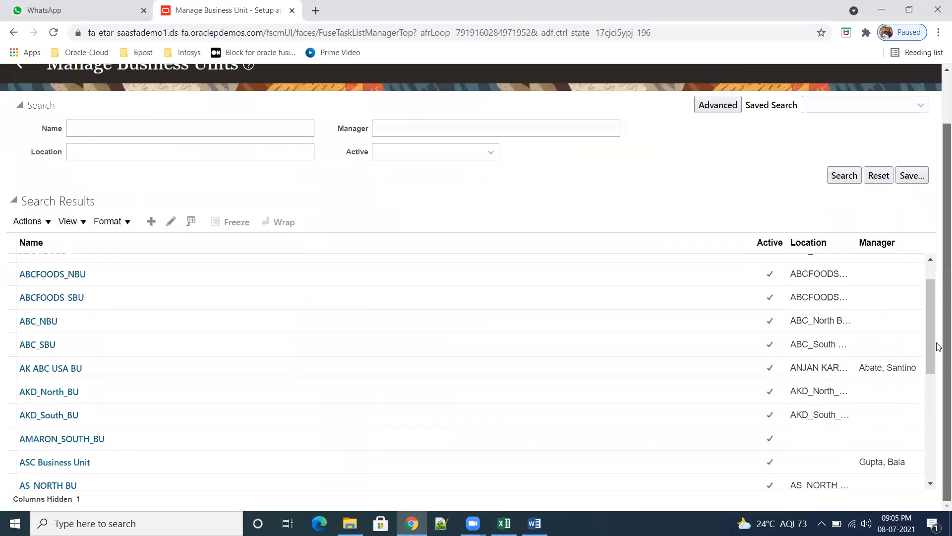
drag(937, 343, 892, 215)
- Return to the home page and reopen Setup and Maintenance
click(745, 85)
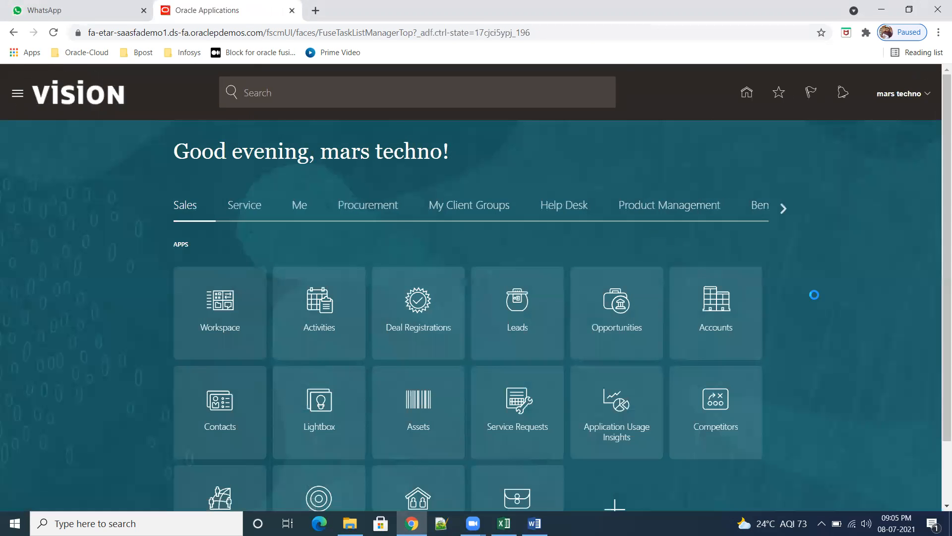
click(926, 94)
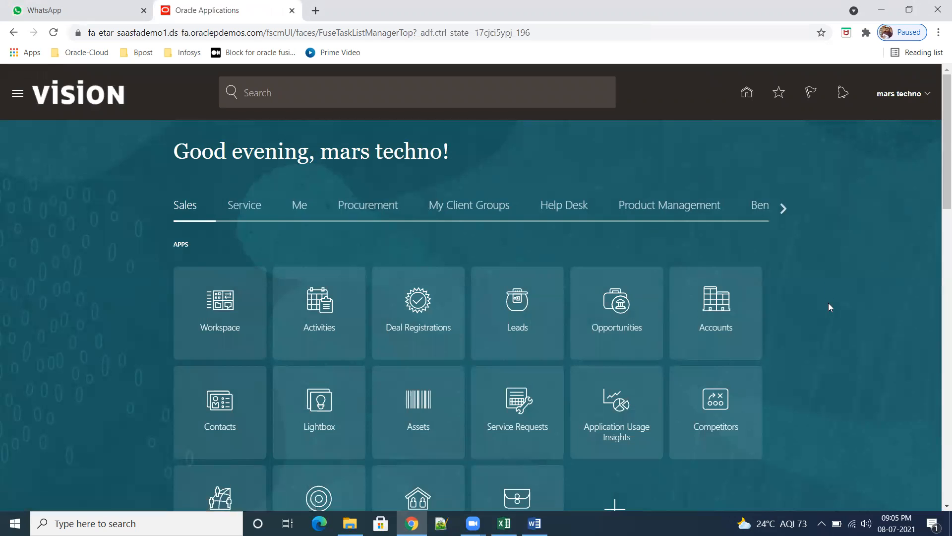
click(714, 275)
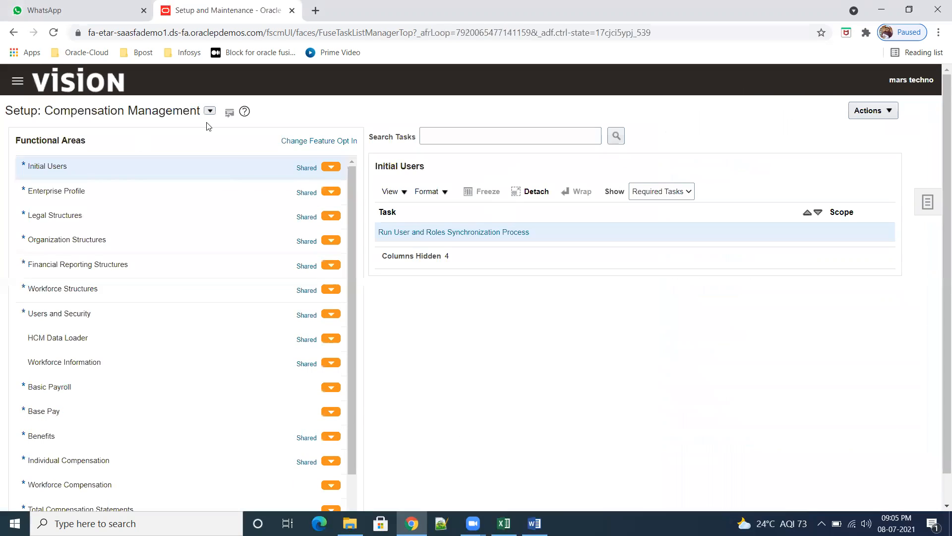
- Select the Procurement offering and display the tasks of the Organization Structures functional area
click(210, 111)
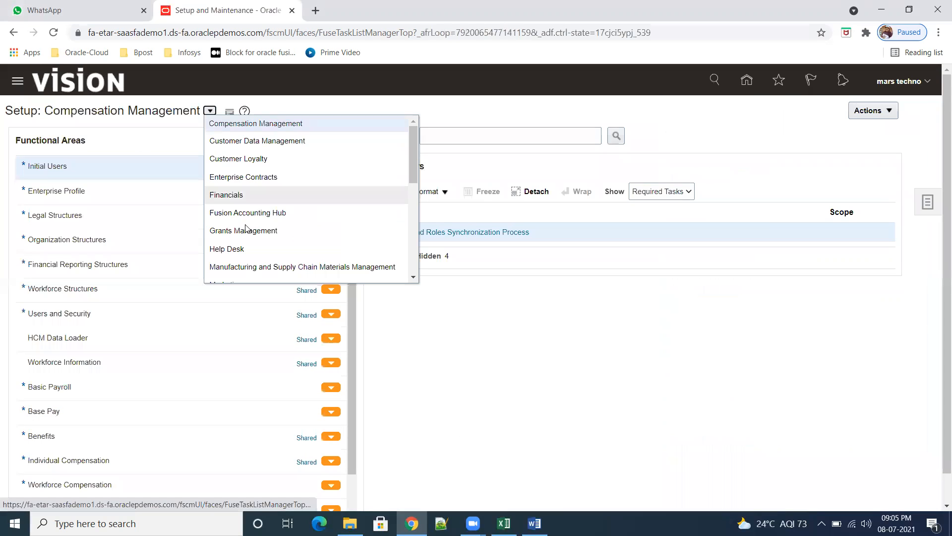
scroll(253, 245, down, 3)
scroll(254, 245, down, 1)
click(244, 198)
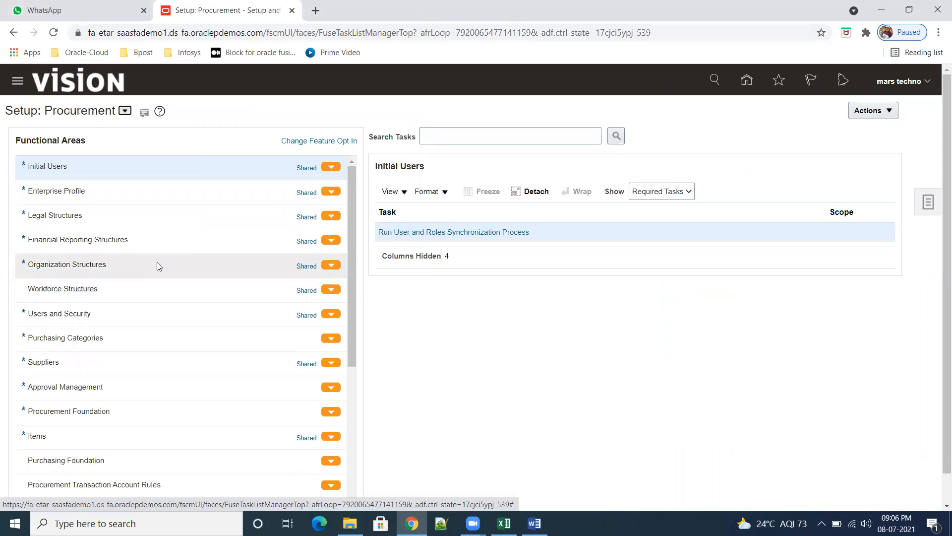
click(156, 265)
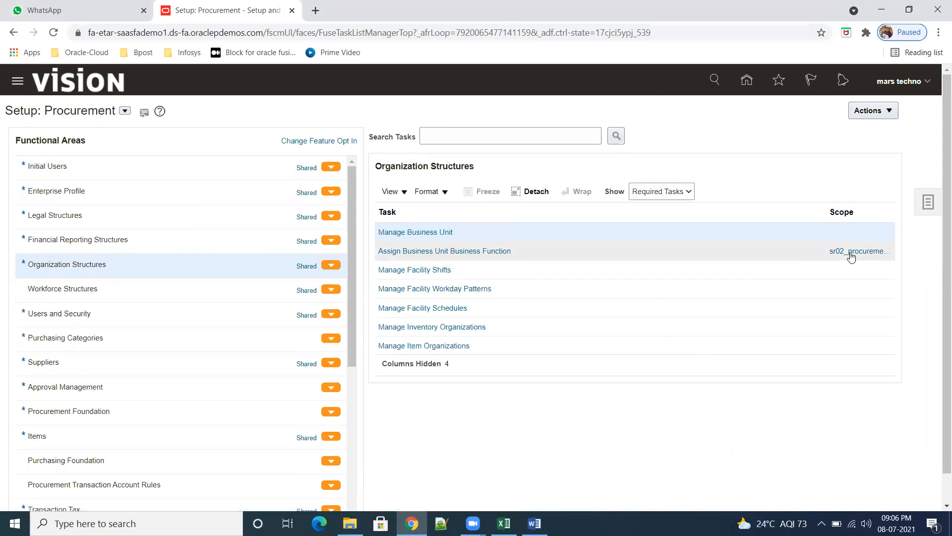
- Open Assign Business Unit Business Function for sr02_procurementBU, review its primary ledger and legal entity, and save and close the page
mouse_move(847, 257)
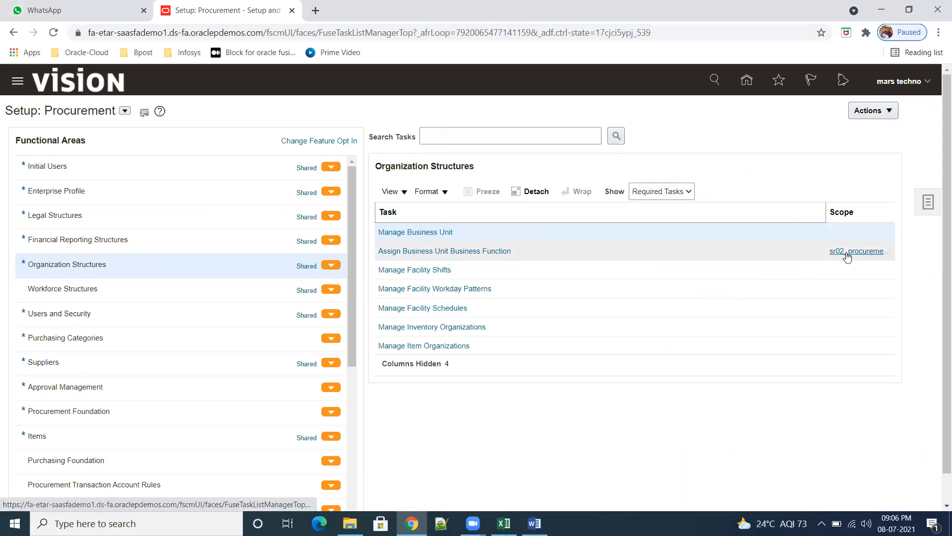
click(475, 251)
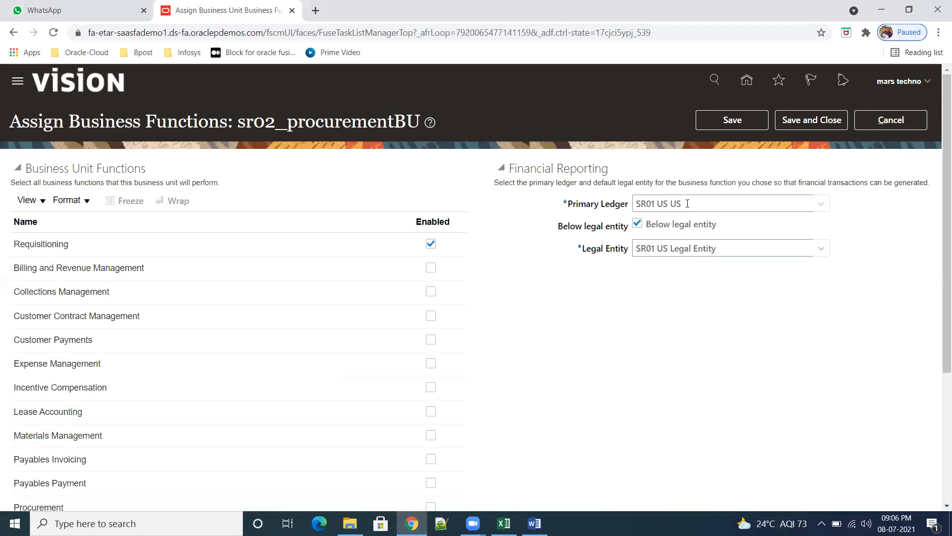
drag(684, 202, 636, 203)
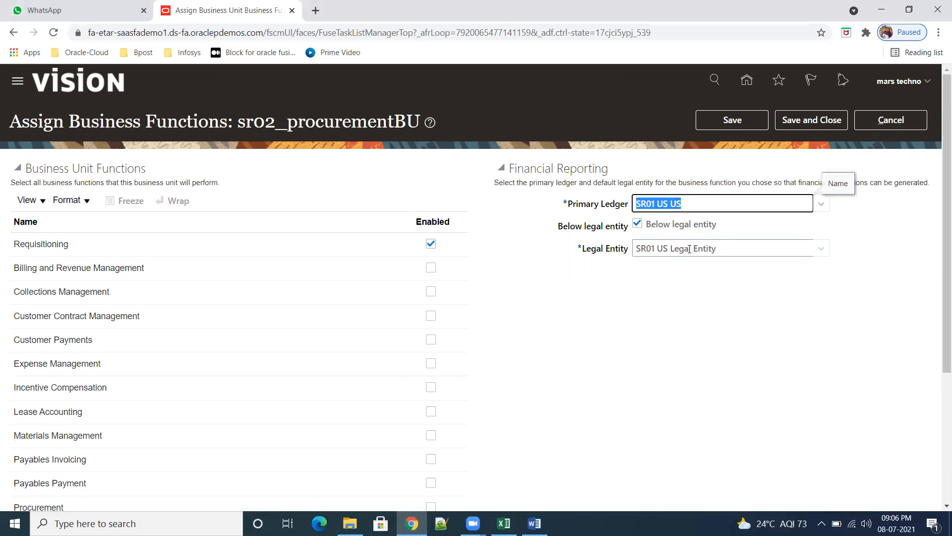
drag(704, 249, 636, 249)
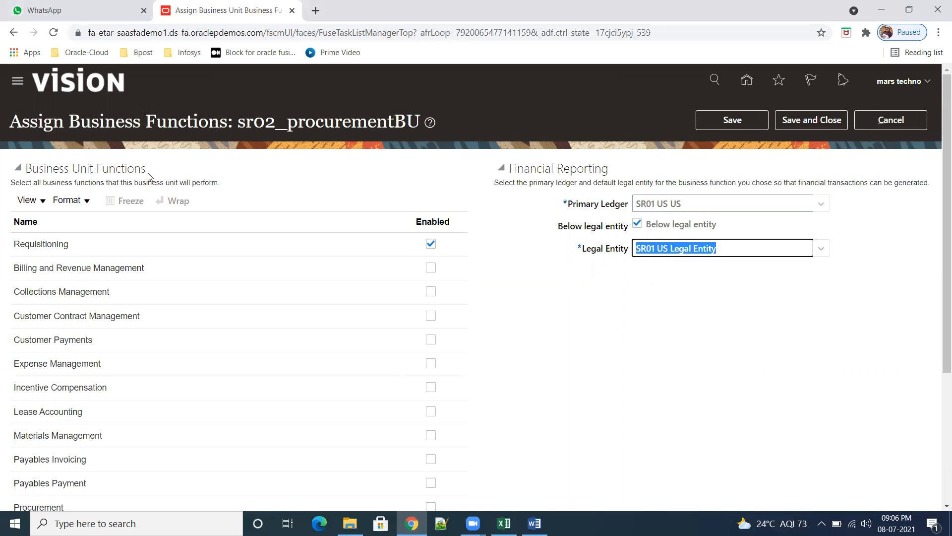
drag(276, 124, 237, 123)
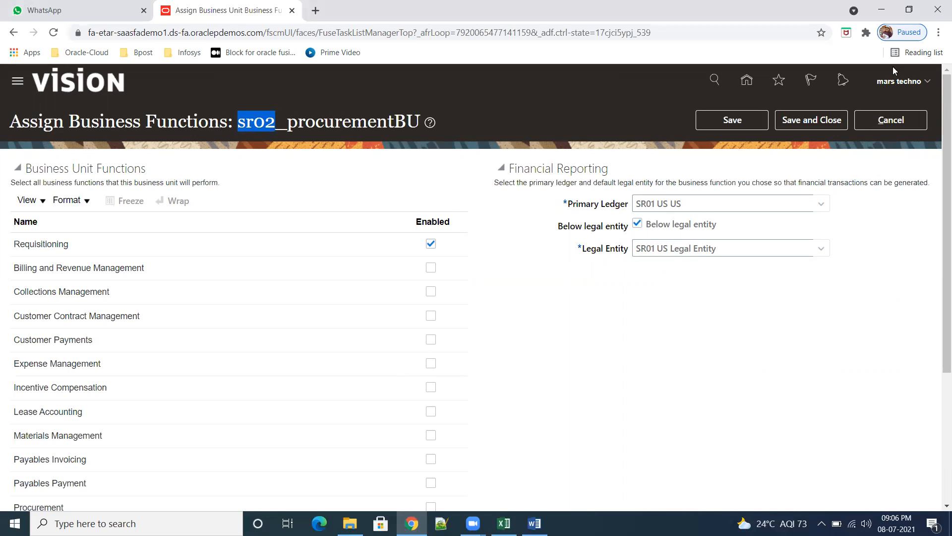
click(828, 123)
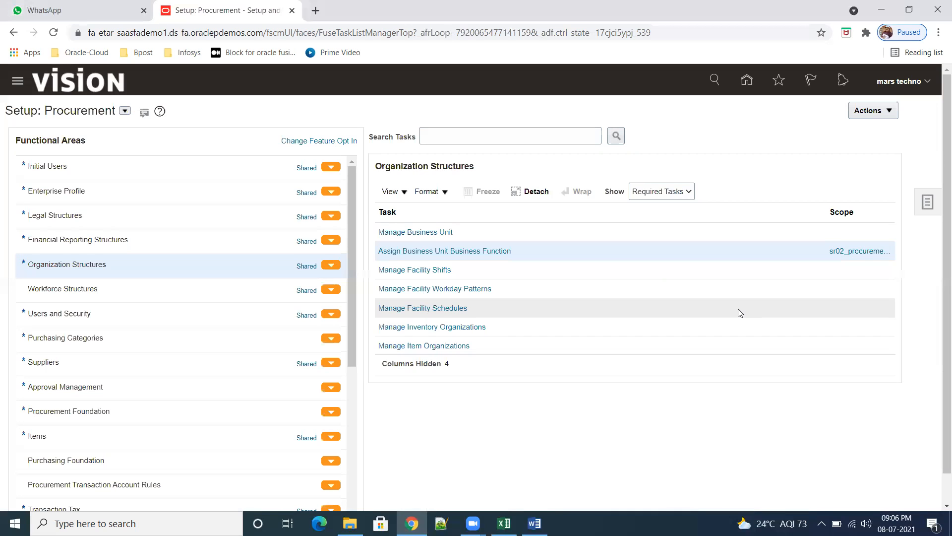
- Switch the setup offering to Financials and show all tasks of the Organization Structures functional area
click(125, 111)
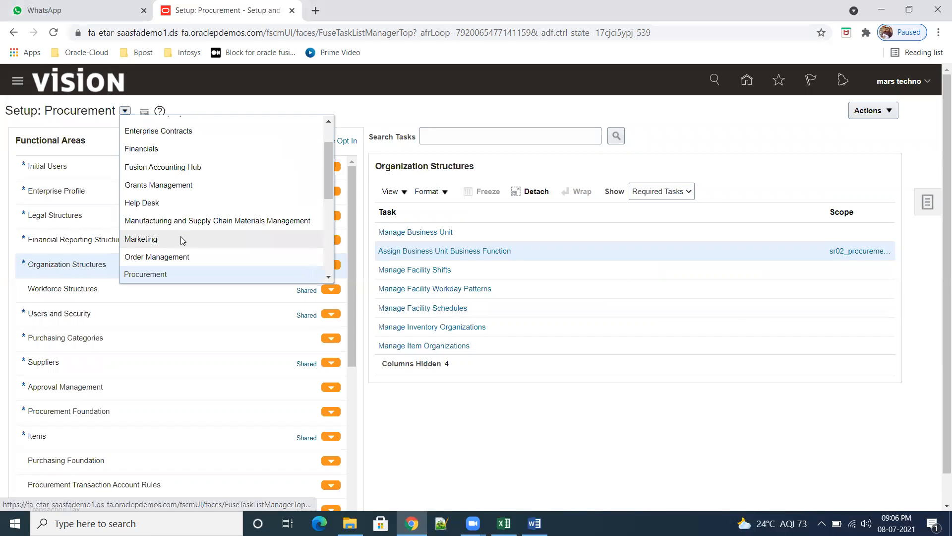
click(508, 254)
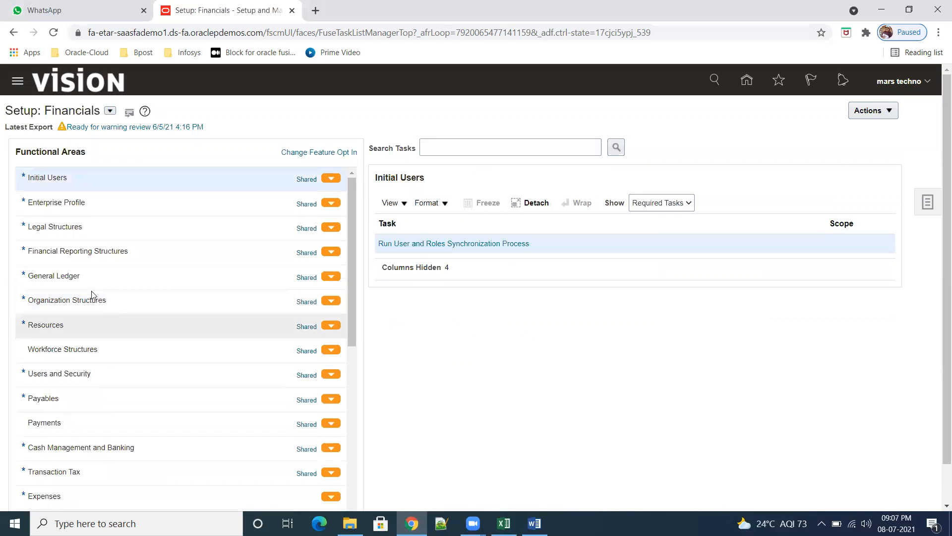
click(78, 304)
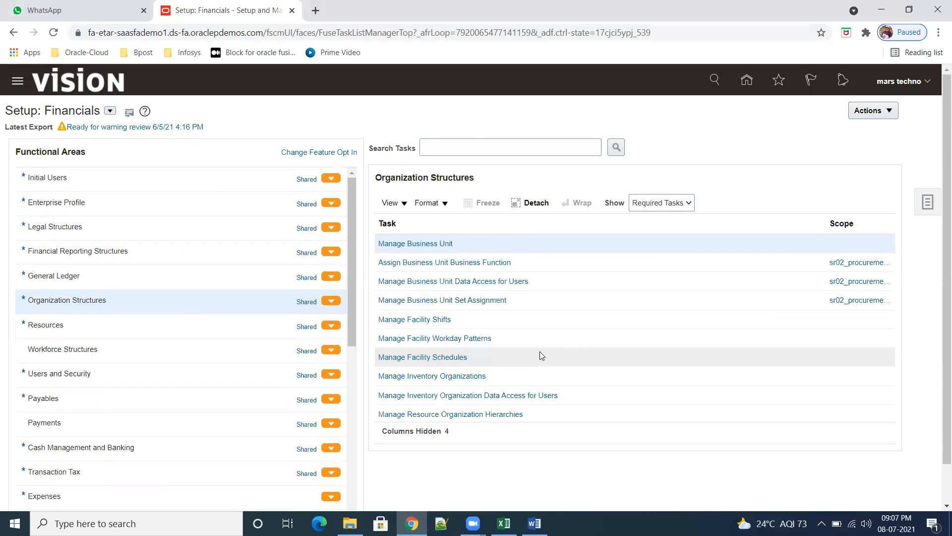
click(684, 204)
click(667, 219)
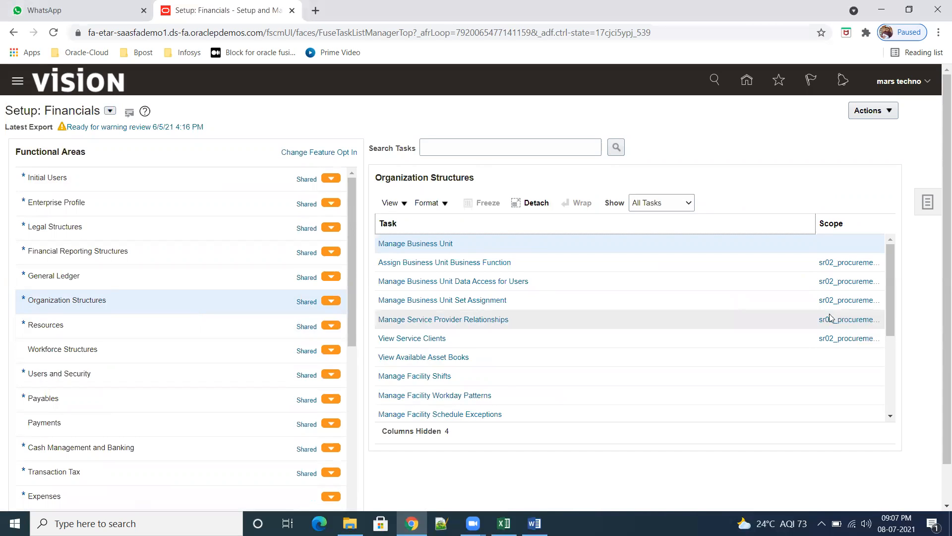
- Open Manage Service Provider Relationships for sr02_procurementBU and add SR01 US Business Units as a procurement service provider
mouse_move(839, 325)
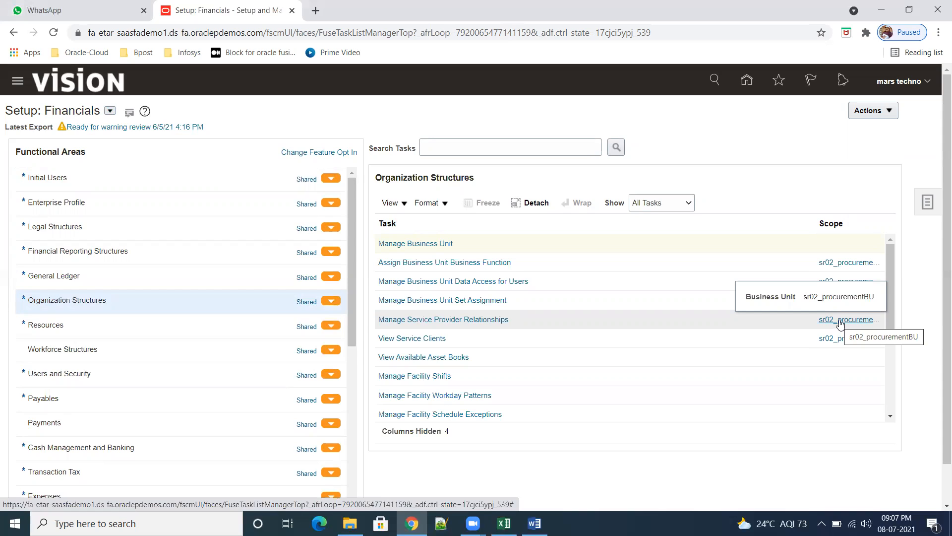
click(435, 320)
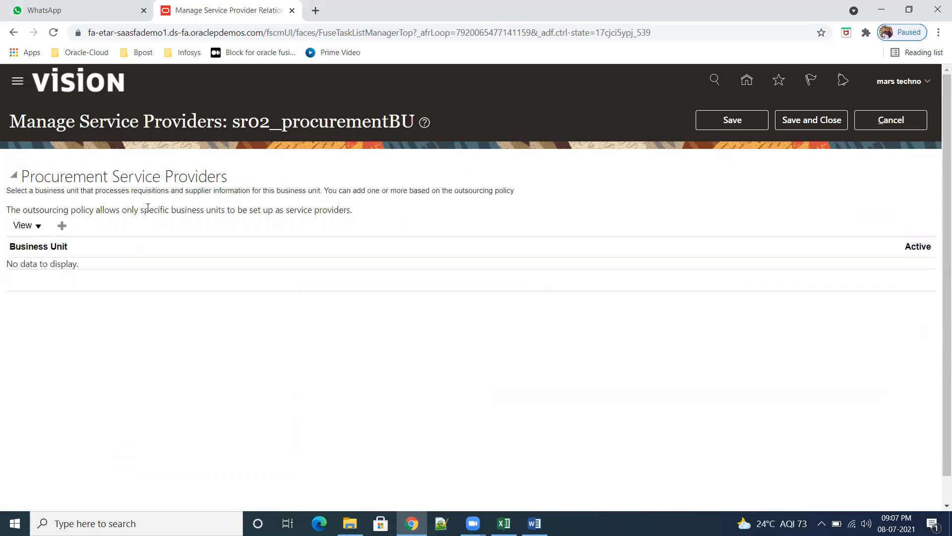
click(62, 226)
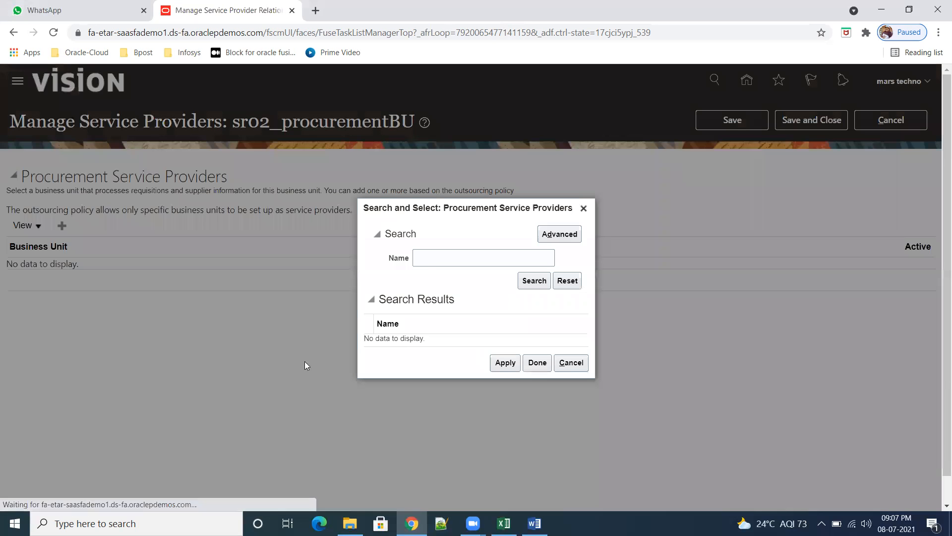
click(431, 257)
text(sr01)
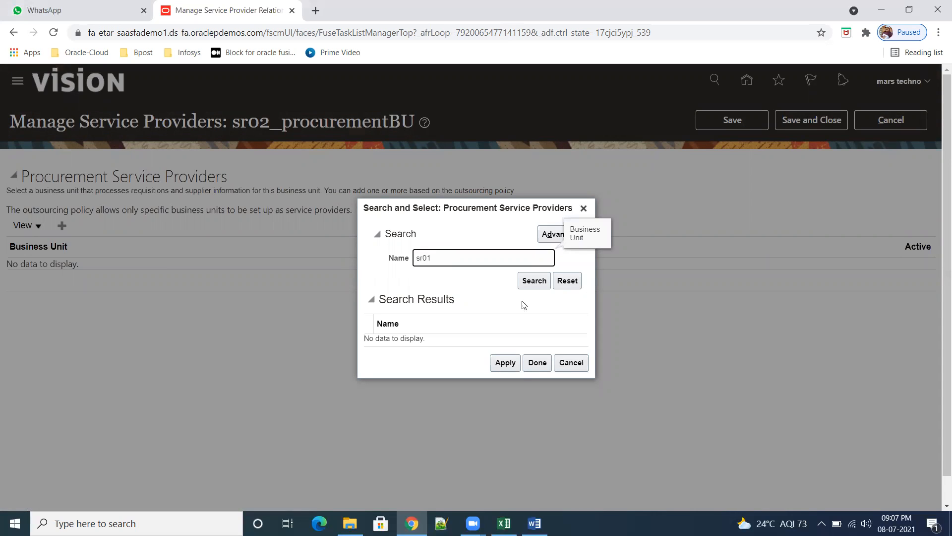
click(526, 283)
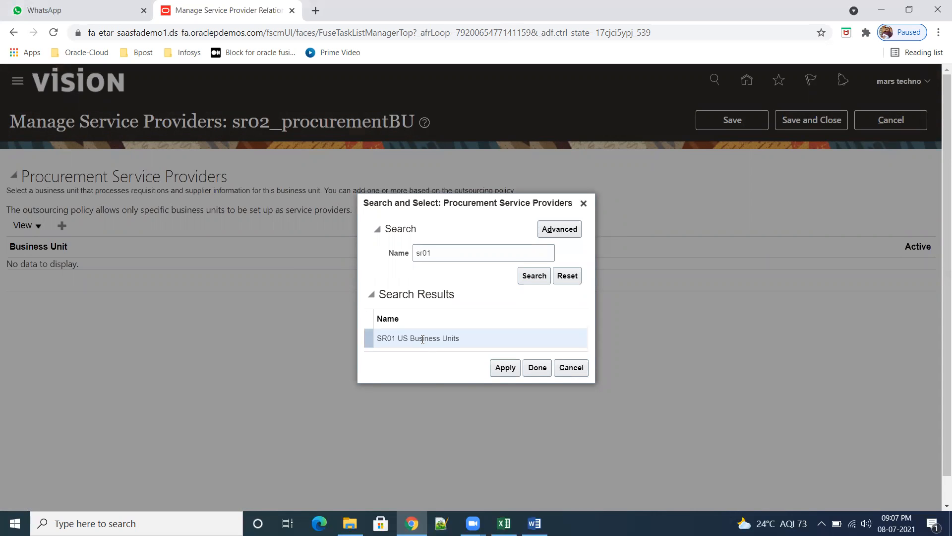
click(505, 368)
click(537, 368)
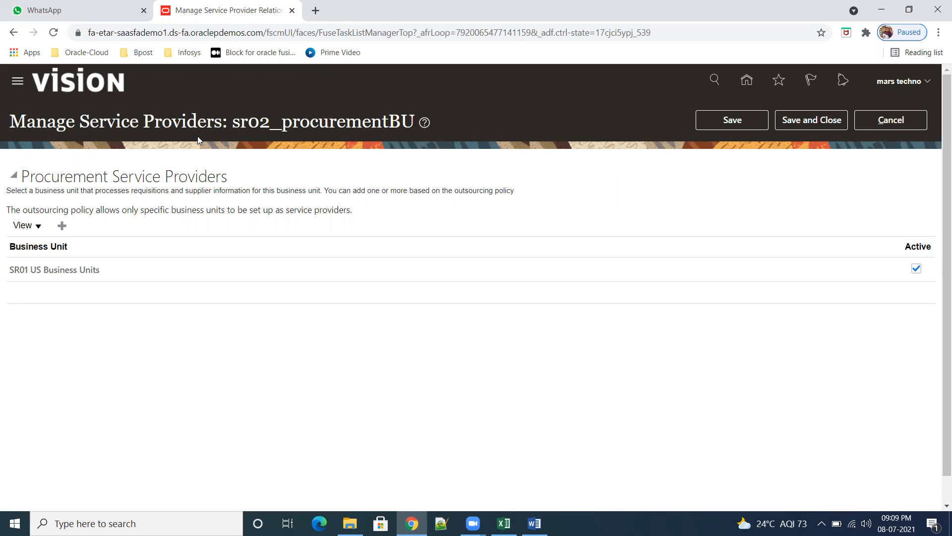
- Review the procurement service provider assigned to sr02_procurementBU, and save and close the Manage Service Providers page
drag(233, 123, 268, 123)
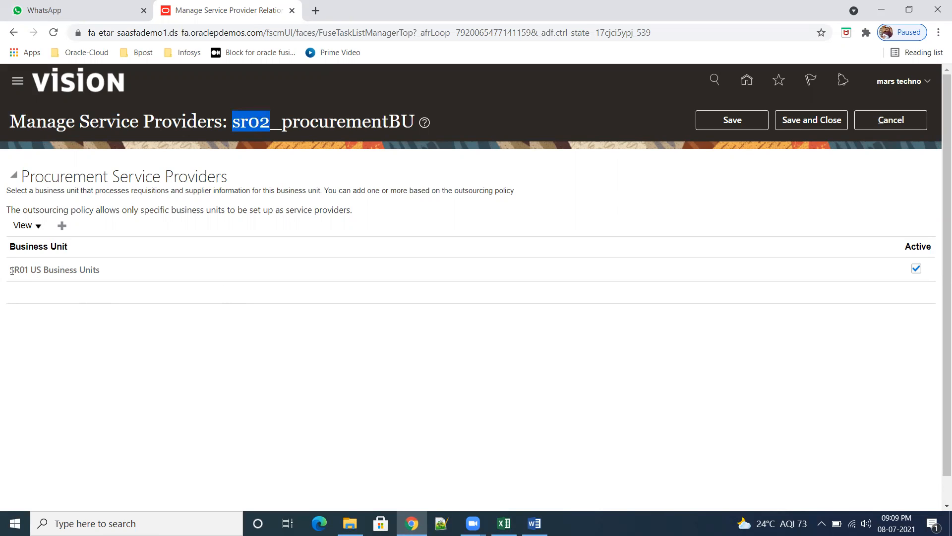
drag(13, 270, 89, 270)
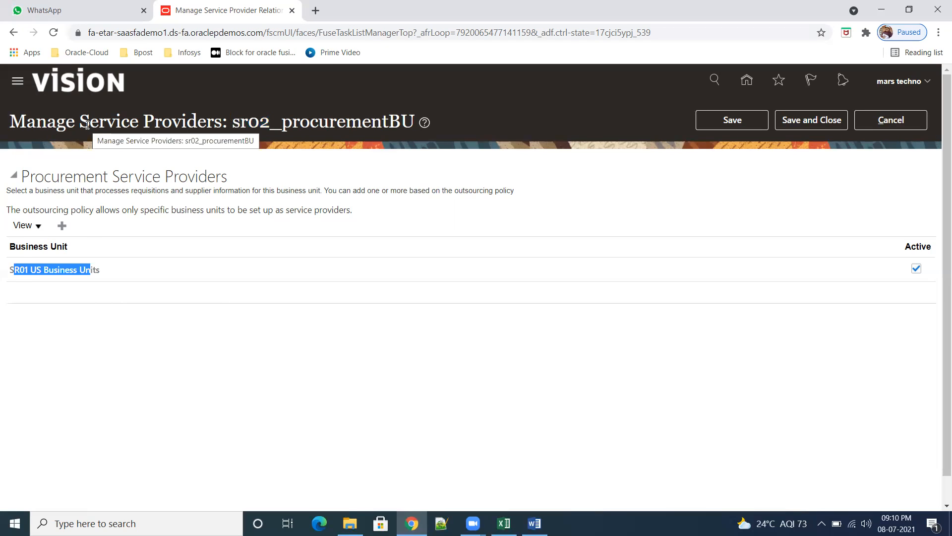
click(812, 120)
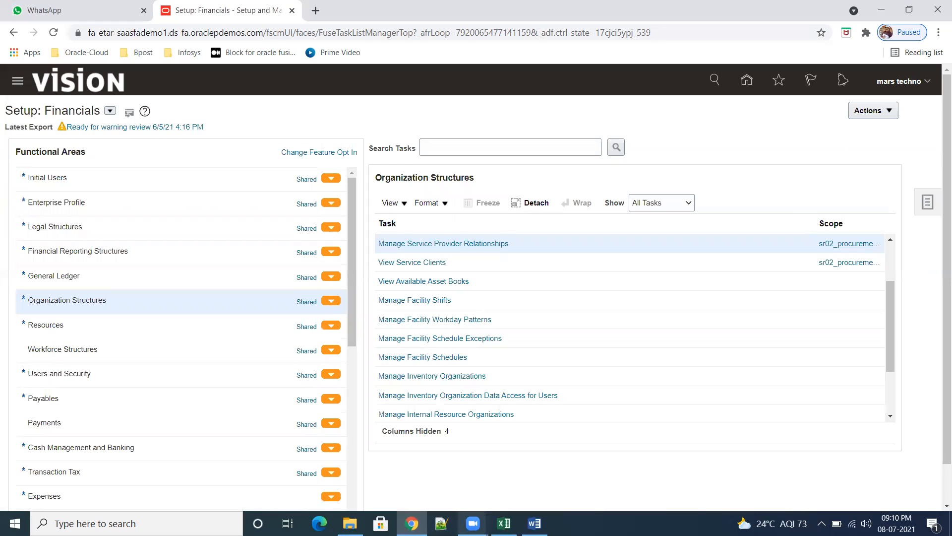
- Switch to the Training practice-sheet workbook in Excel and review the Architecture of hierarchy list from Enterprise name down to Locator
mouse_move(504, 524)
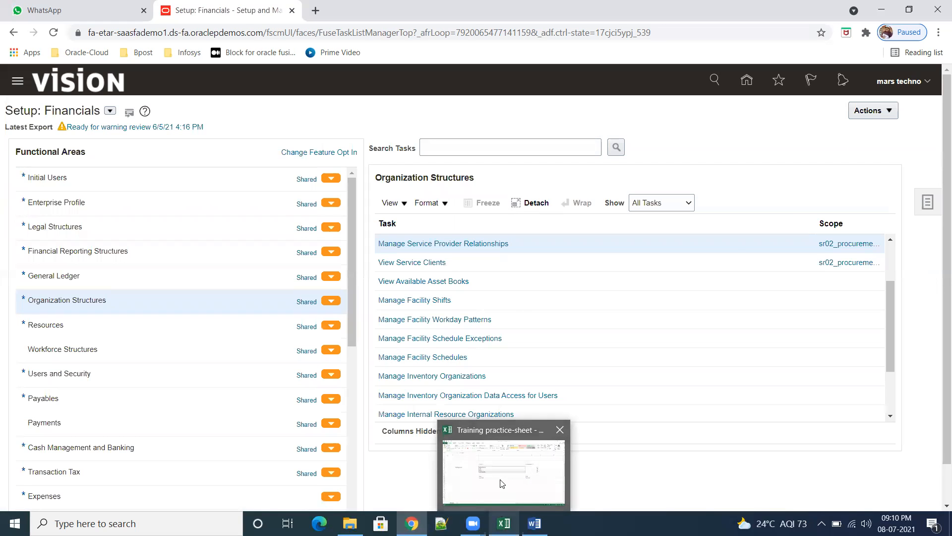
click(503, 484)
scroll(397, 339, up, 20)
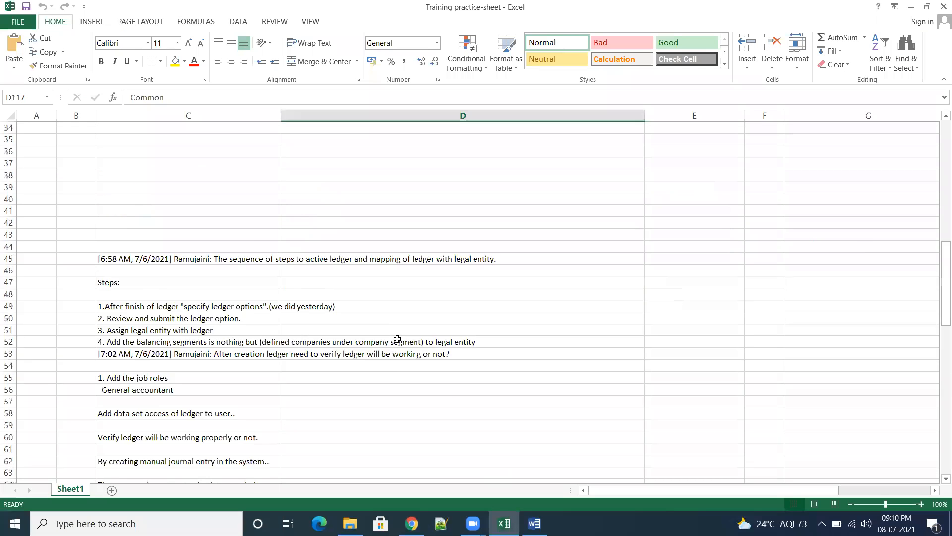
click(214, 160)
click(221, 182)
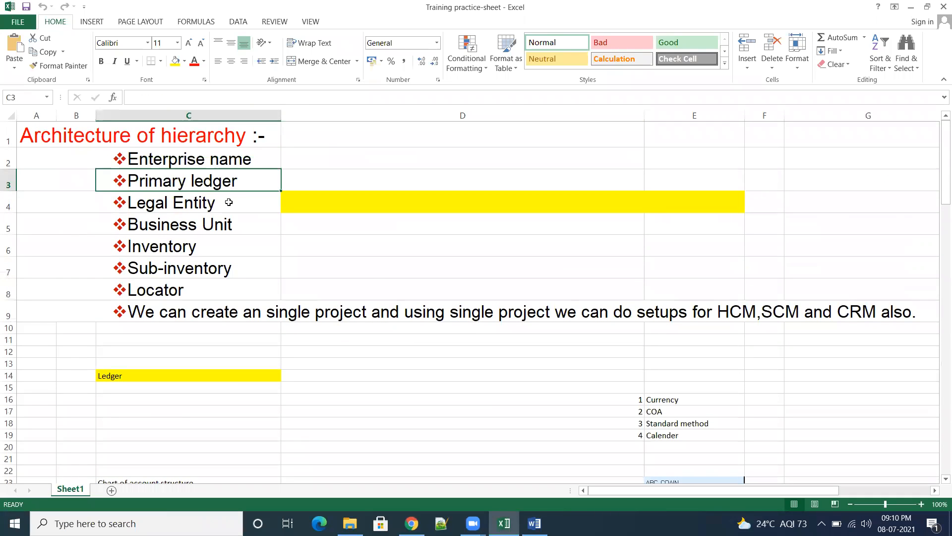
click(230, 201)
click(243, 218)
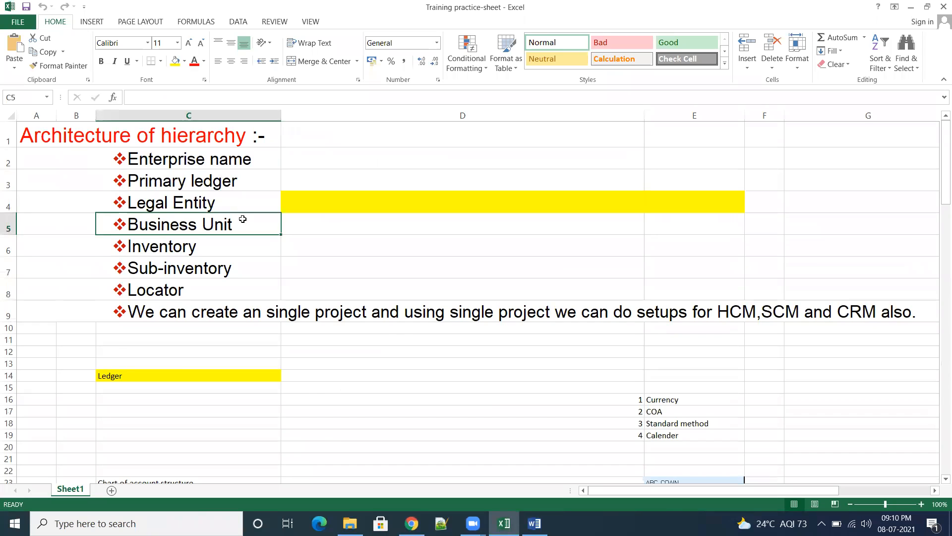
drag(203, 249, 223, 290)
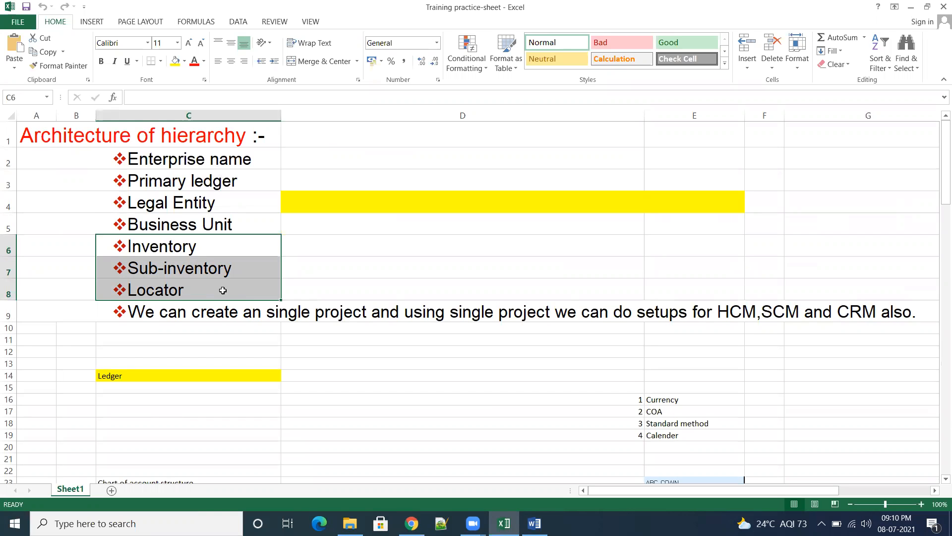
click(412, 261)
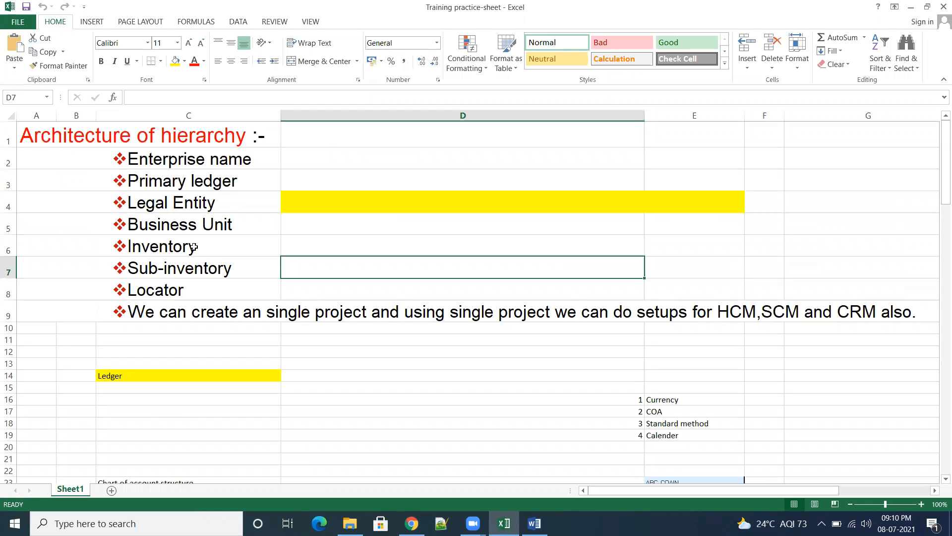
click(196, 250)
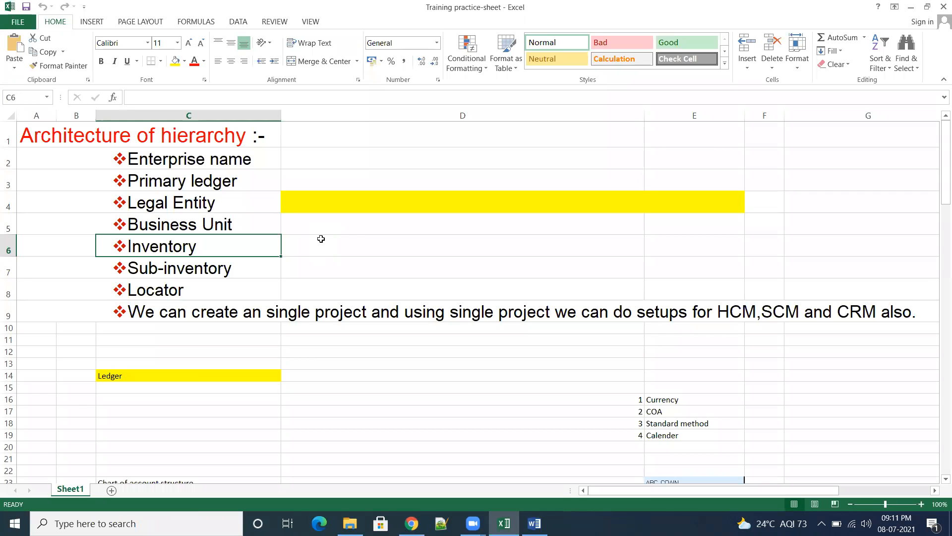
- In the empty area below the BUA and BUB entries, enter Item org, Location and BU in cells D132 to D134
scroll(805, 300, down, 14)
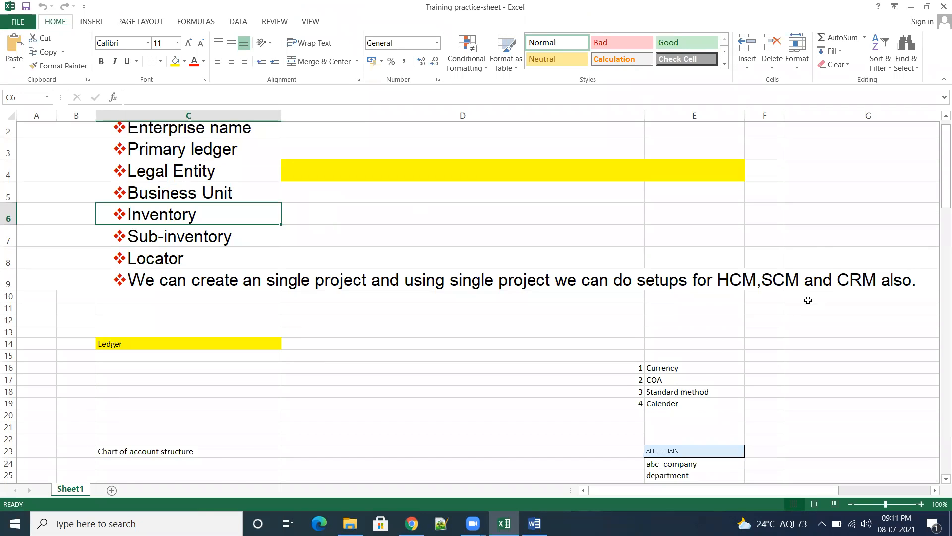
scroll(805, 298, down, 20)
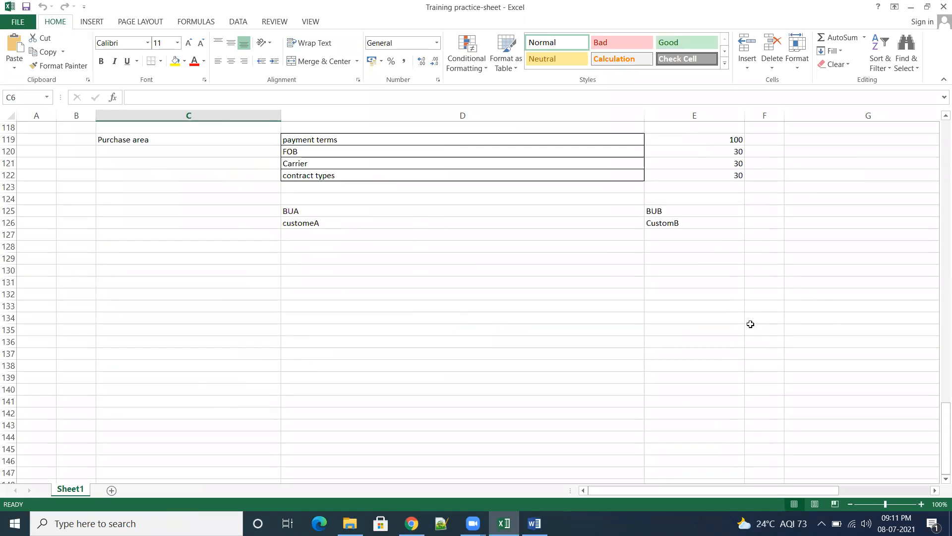
click(410, 293)
text(Item org)
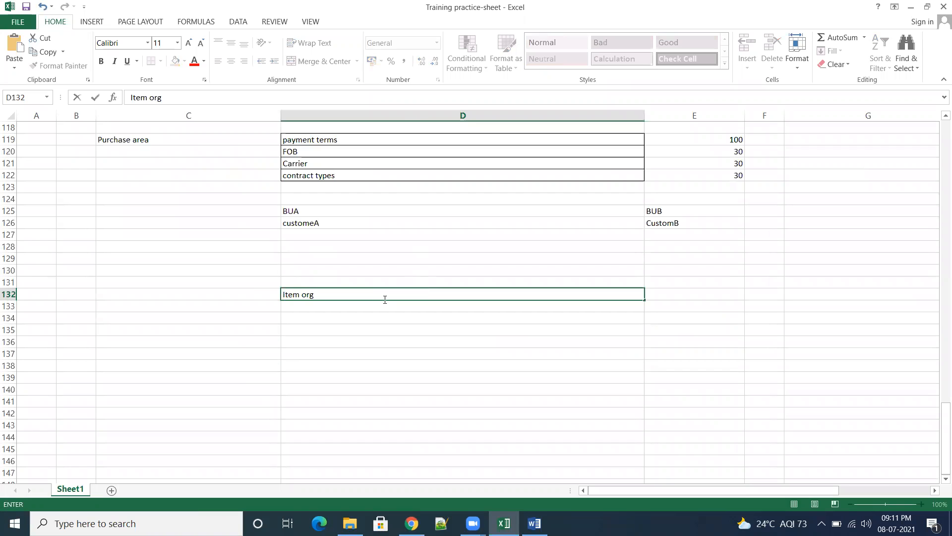
click(340, 305)
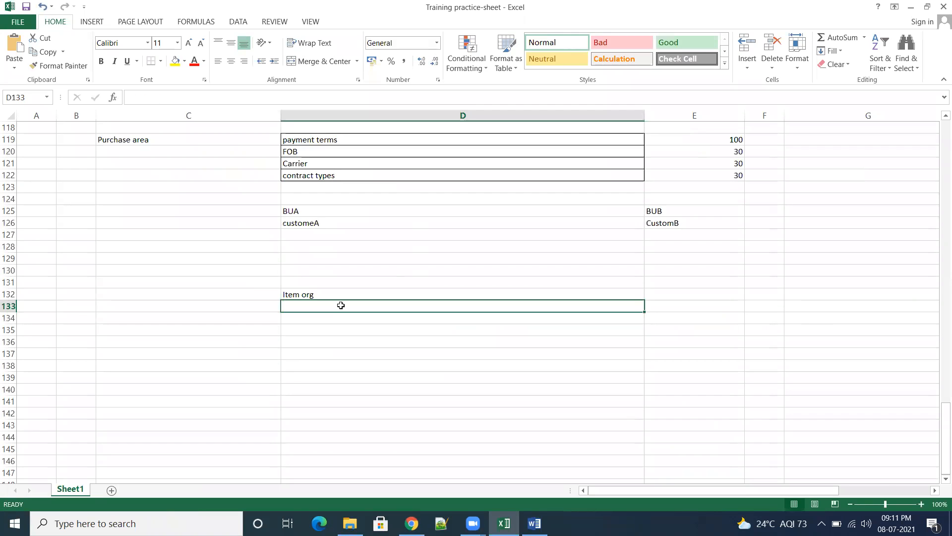
text(Loc)
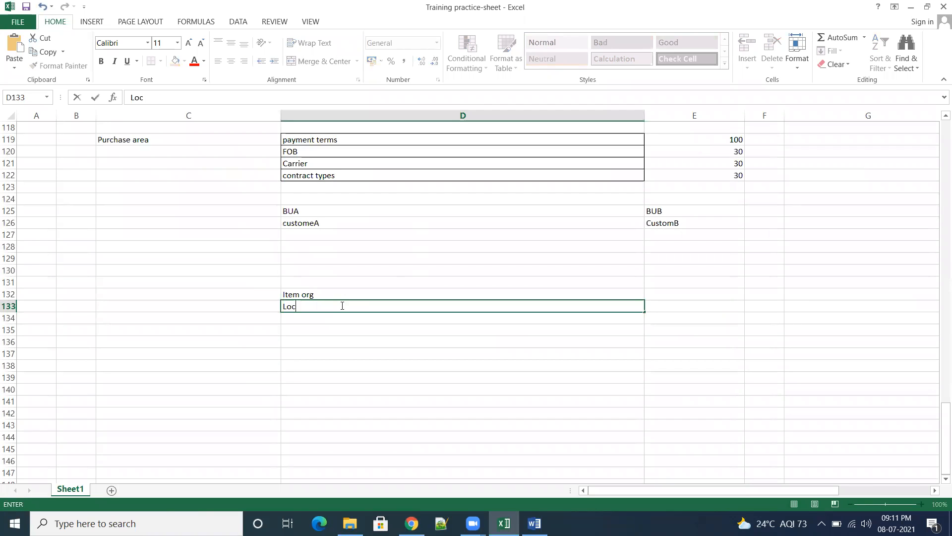
text(ation)
click(359, 318)
text(BU)
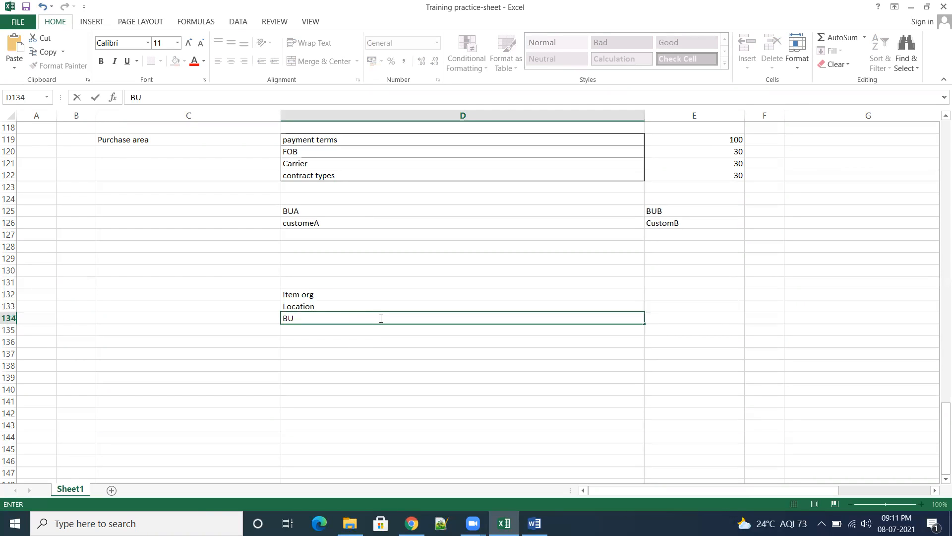
- Continue the list with Ledger, Legal entity and Schedule operations in cells D135 to D137
click(362, 336)
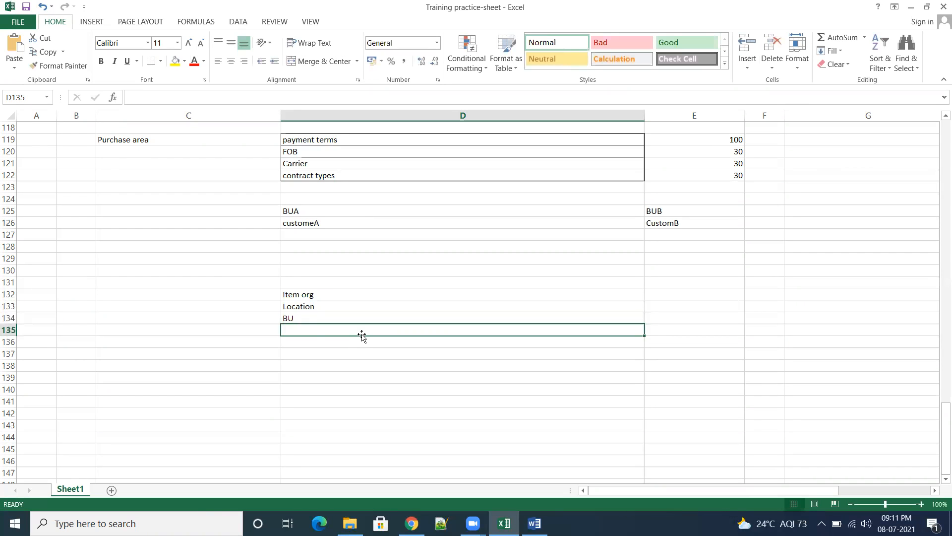
text(Ledger)
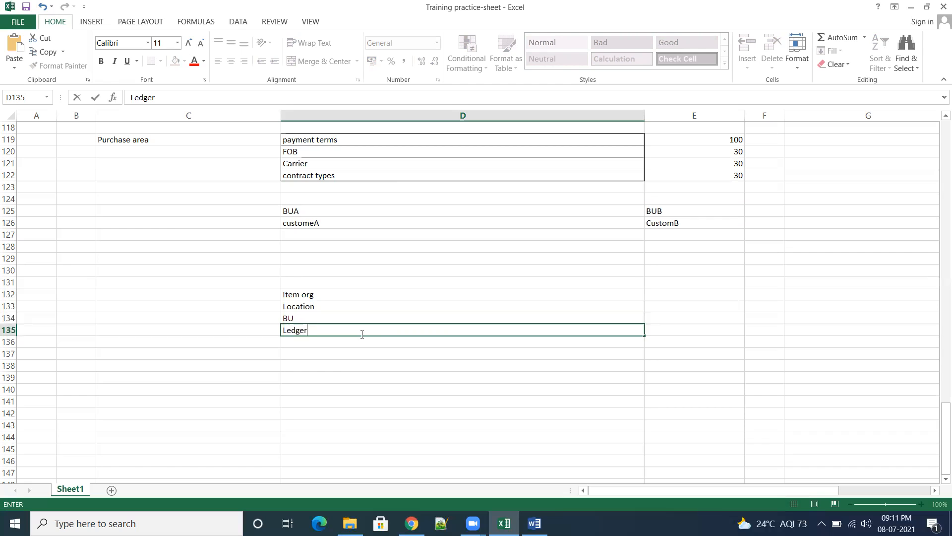
click(354, 344)
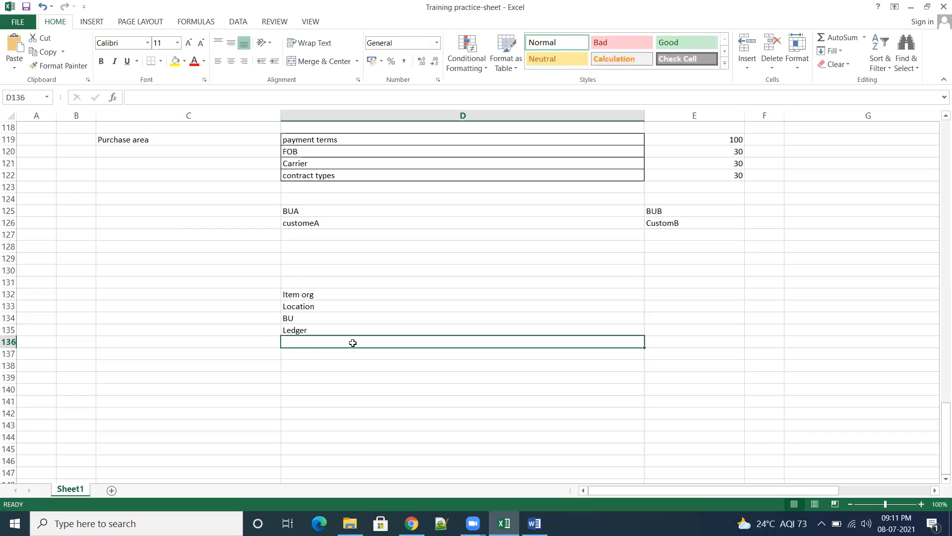
text(Legal entity)
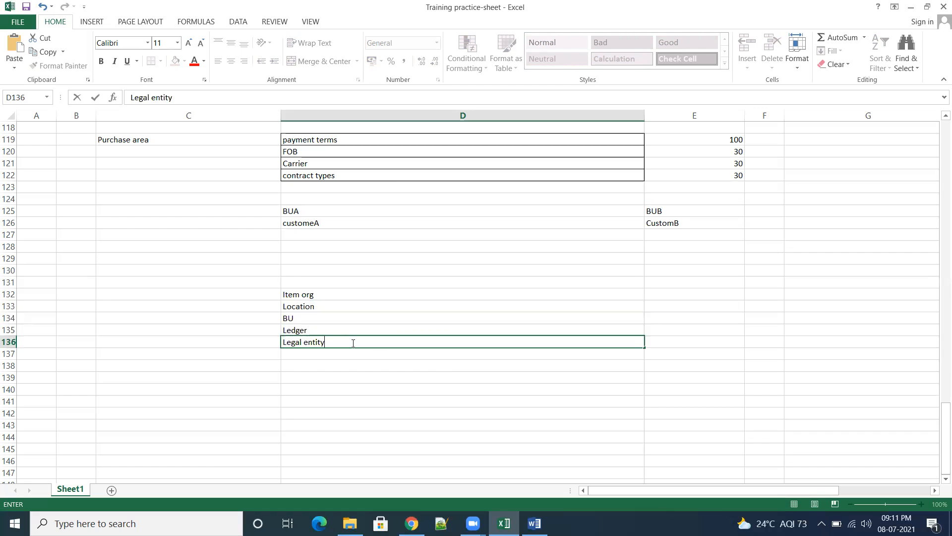
click(380, 355)
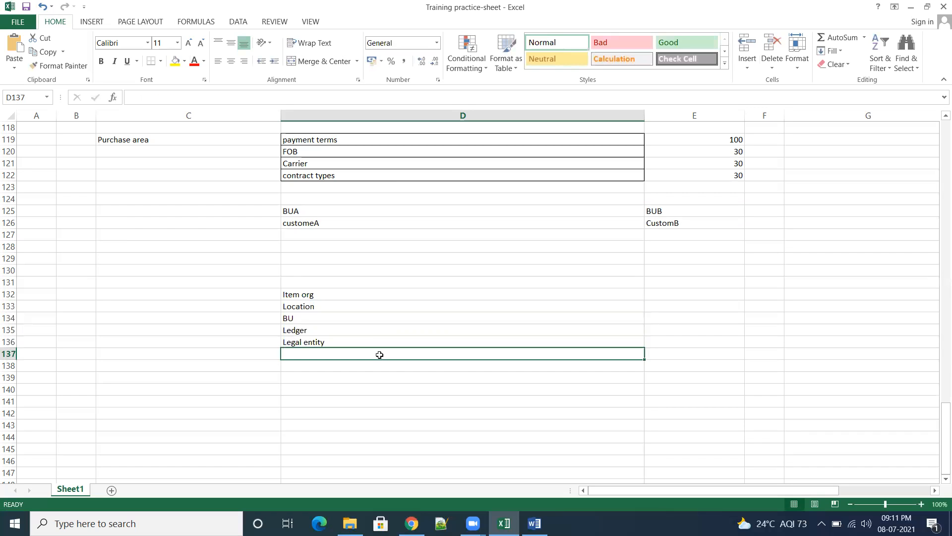
text(Schedule )
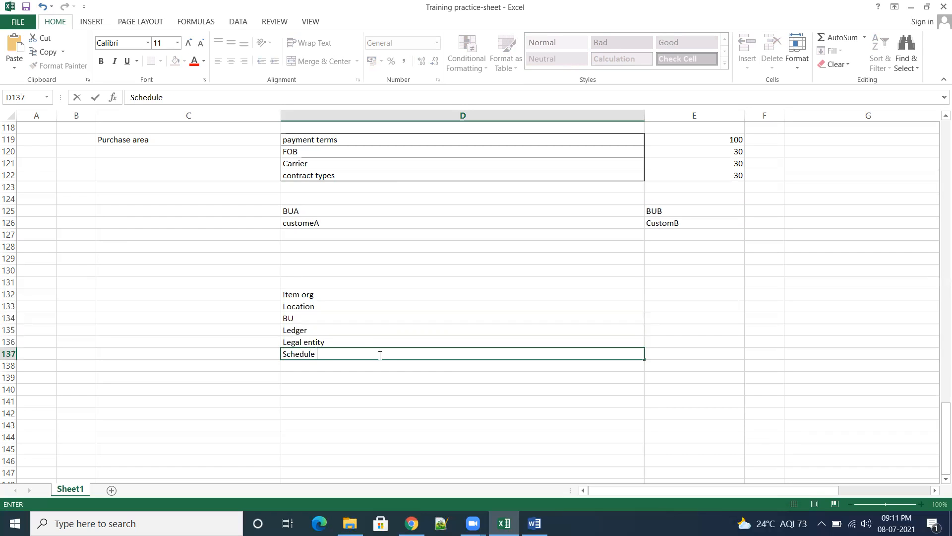
text(operations)
click(402, 387)
- Review the list in D132:D137, examining the Item org, Location, BU, Ledger, Legal entity and Schedule operations entries
drag(318, 296, 345, 352)
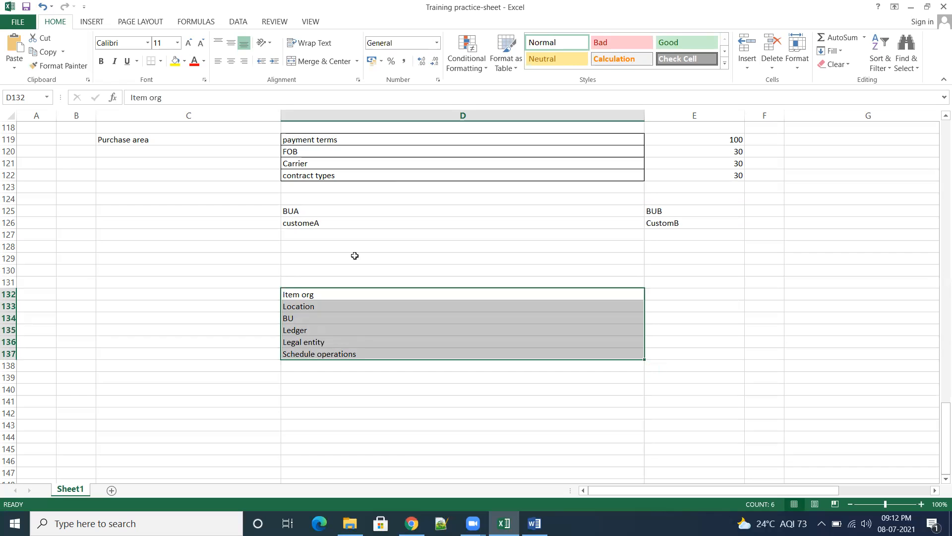
click(824, 375)
drag(316, 319, 333, 339)
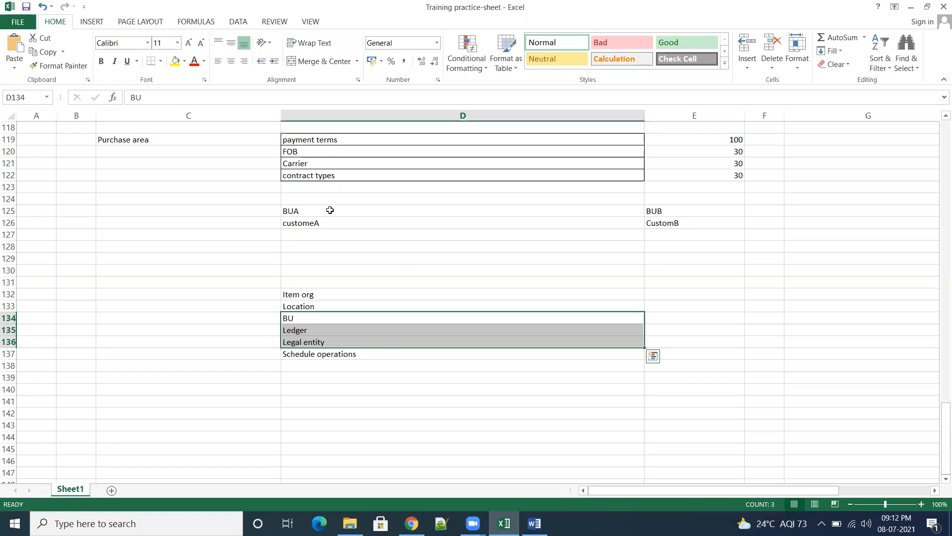
click(322, 303)
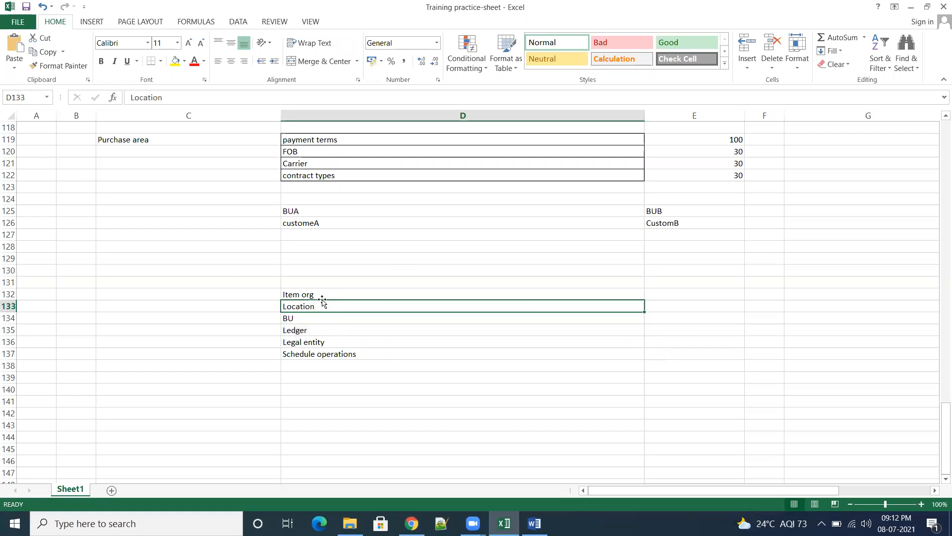
click(323, 296)
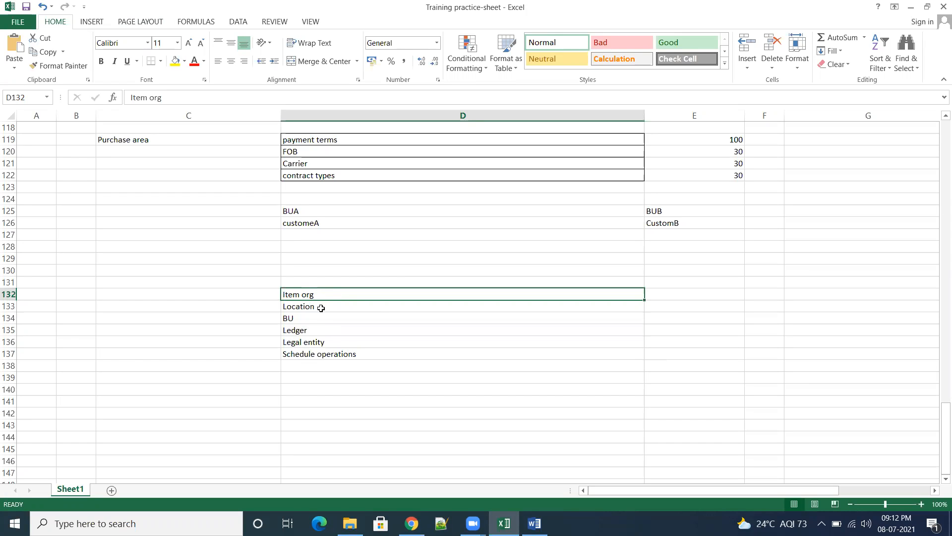
click(321, 306)
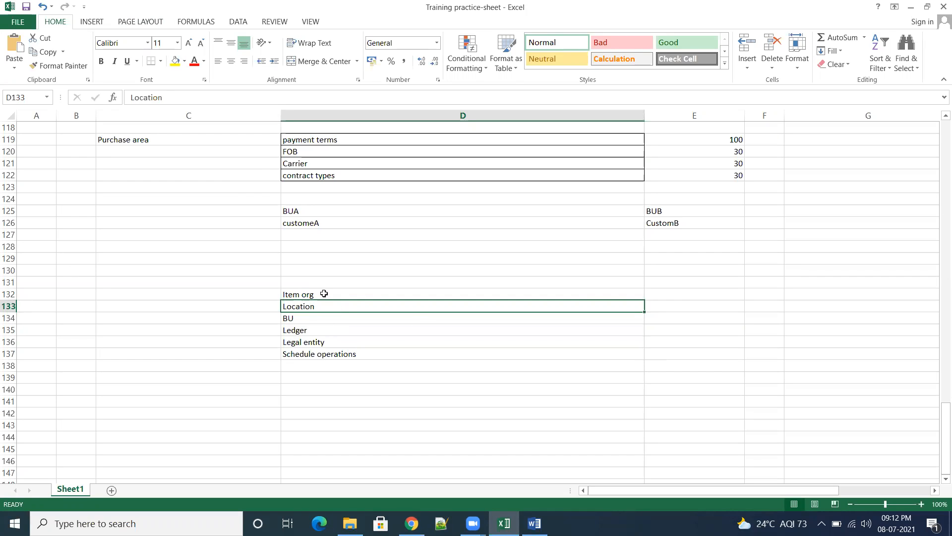
click(323, 295)
click(337, 355)
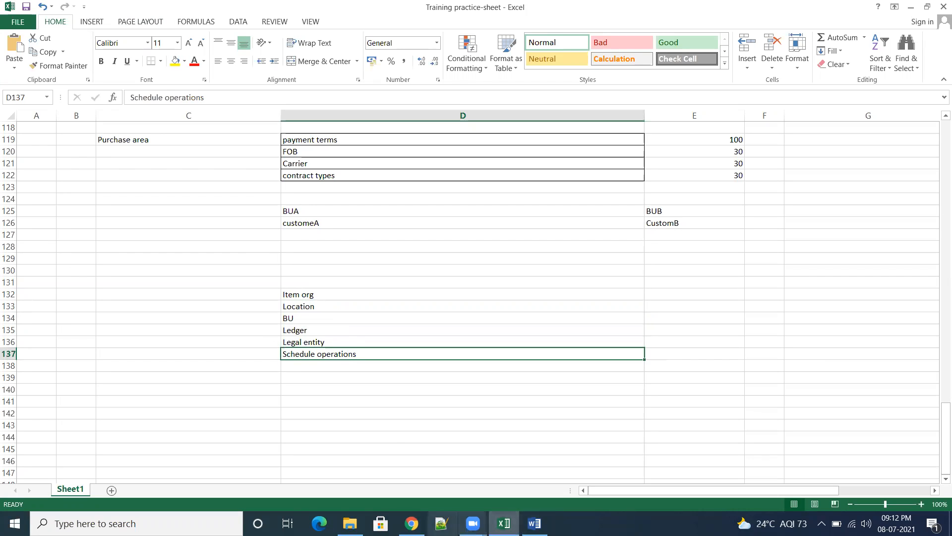
- Switch back to the Oracle Financials setup page in Chrome and show all tasks of the Legal Structures functional area
mouse_move(411, 523)
click(444, 466)
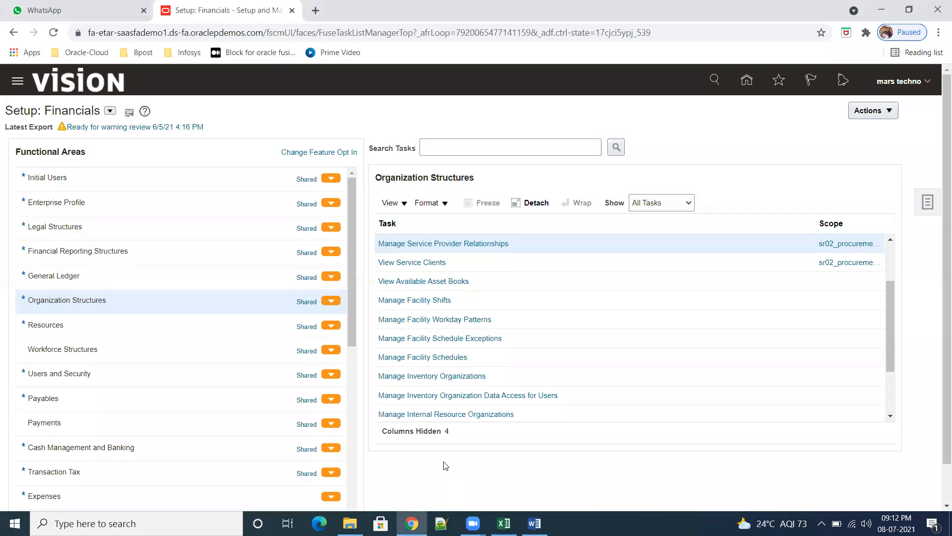
click(927, 207)
click(725, 127)
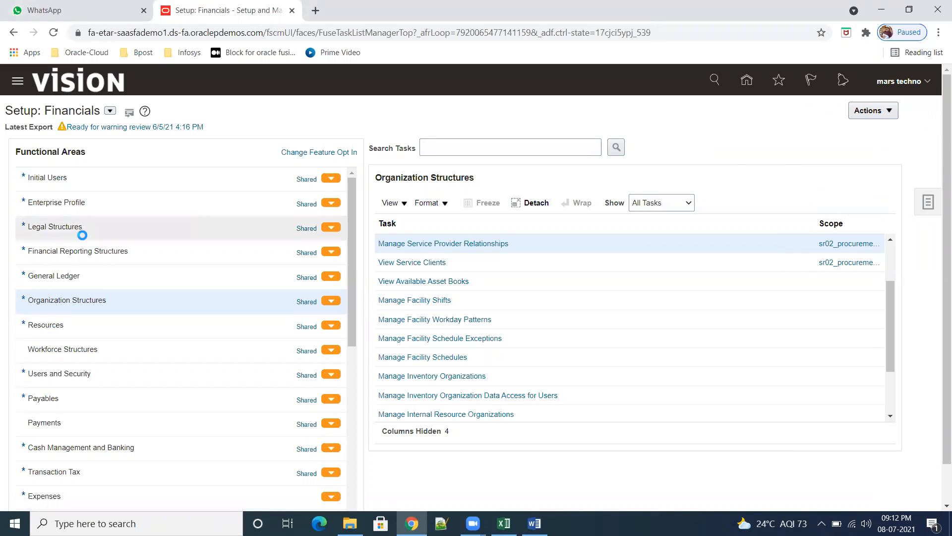
click(51, 227)
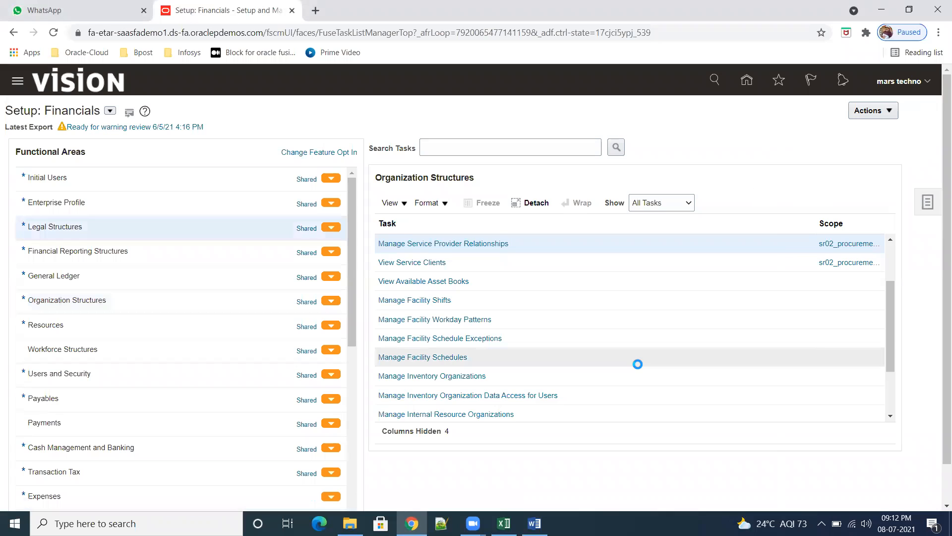
click(671, 205)
click(663, 215)
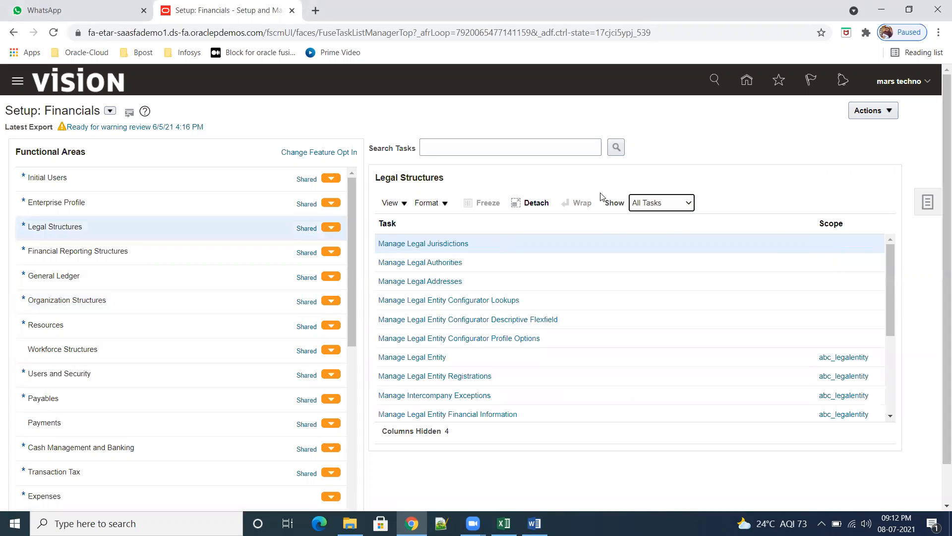
- Search the setup tasks for "Manage locations" and open the Manage Locations task under Enterprise Profile
click(488, 147)
text(%)
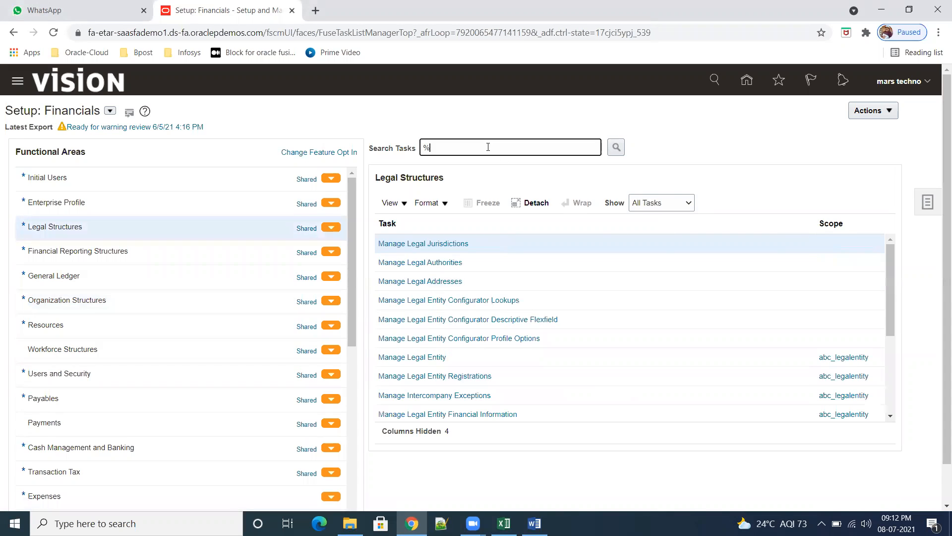
text(Loca)
key(BackSpace)
key(BackSpace)
key(BackSpace)
key(BackSpace)
key(BackSpace)
text(Manage locations)
key(Return)
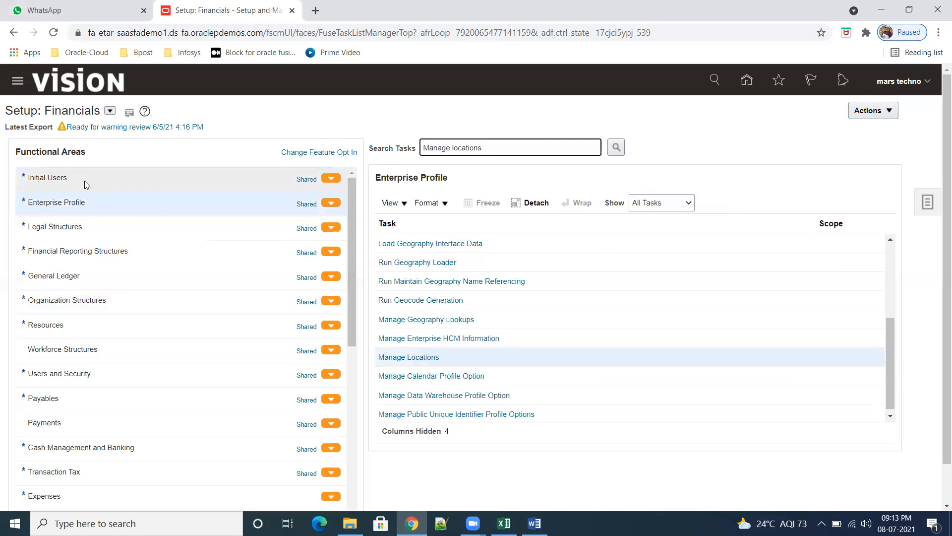
click(417, 359)
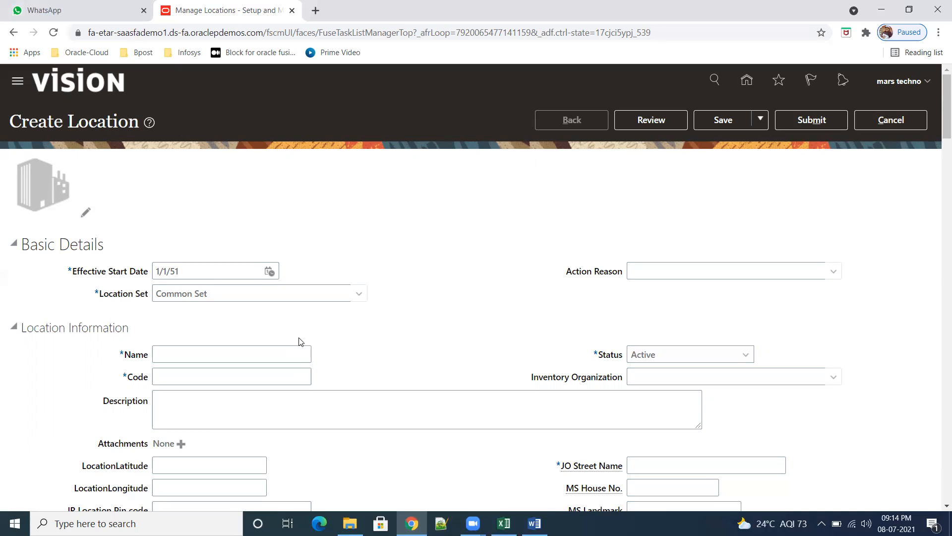
- Enter SR01_Loc1 as both the name and the code of the new location
scroll(354, 325, down, 2)
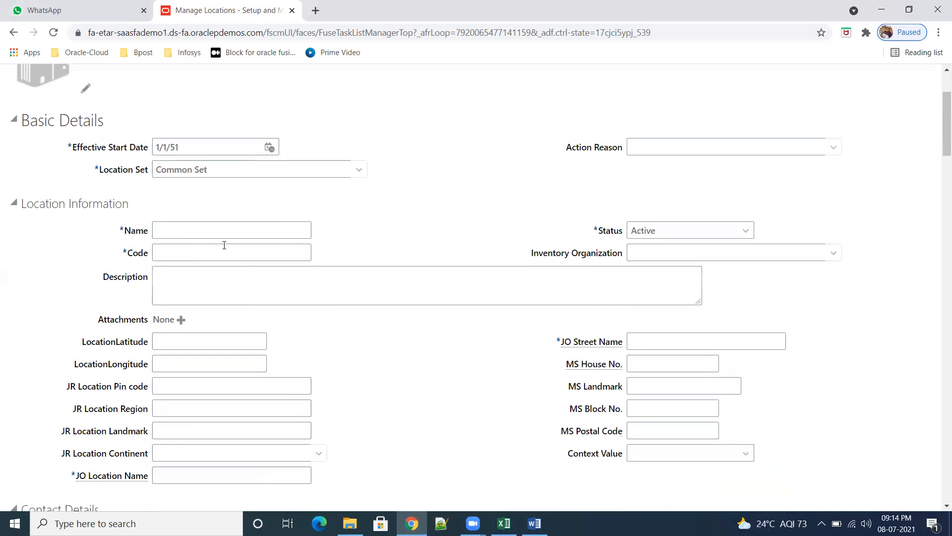
click(220, 230)
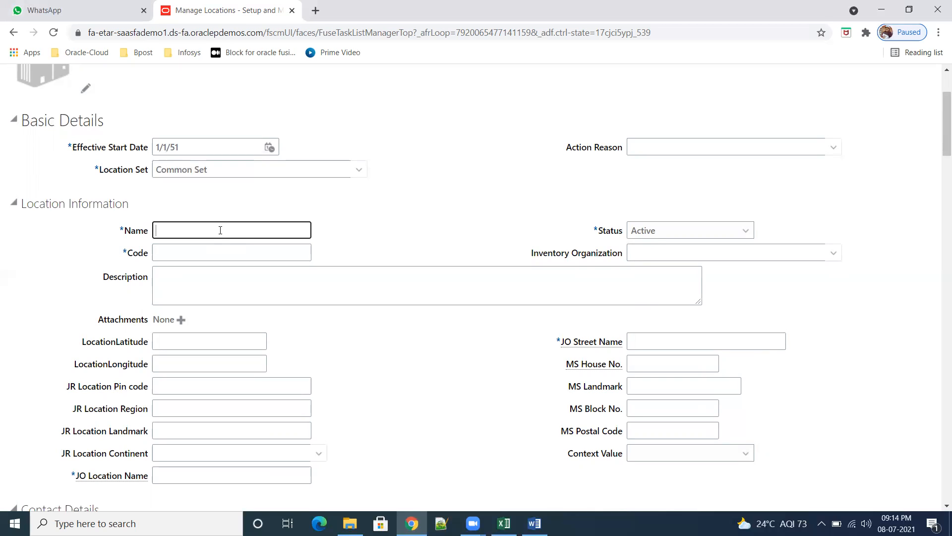
text(SR01_Loc)
double_click(216, 229)
key(ctrl+c)
click(212, 249)
key(ctrl+v)
click(250, 286)
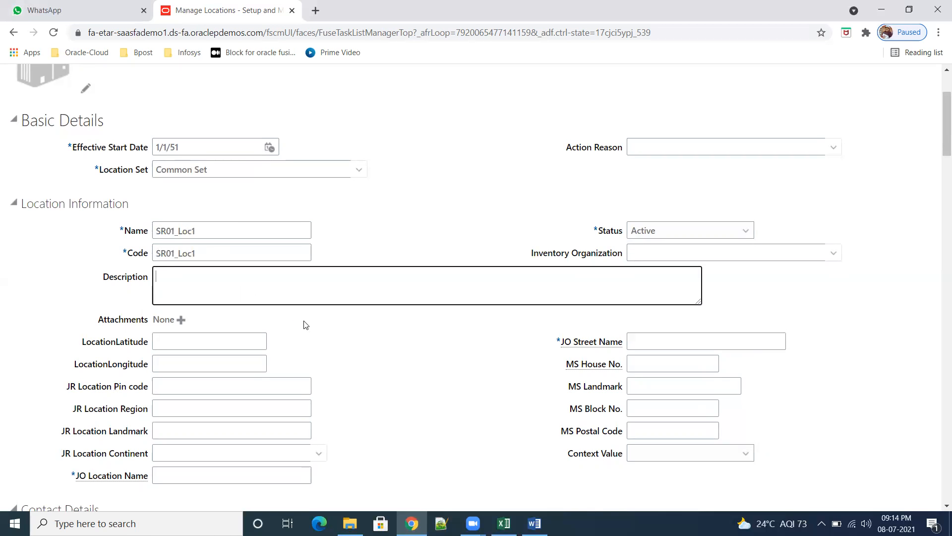
- Fill in the main address with Line1 as Address Line 1 and ZIP code 10020 for Manhattan, New York, NY
scroll(331, 325, down, 3)
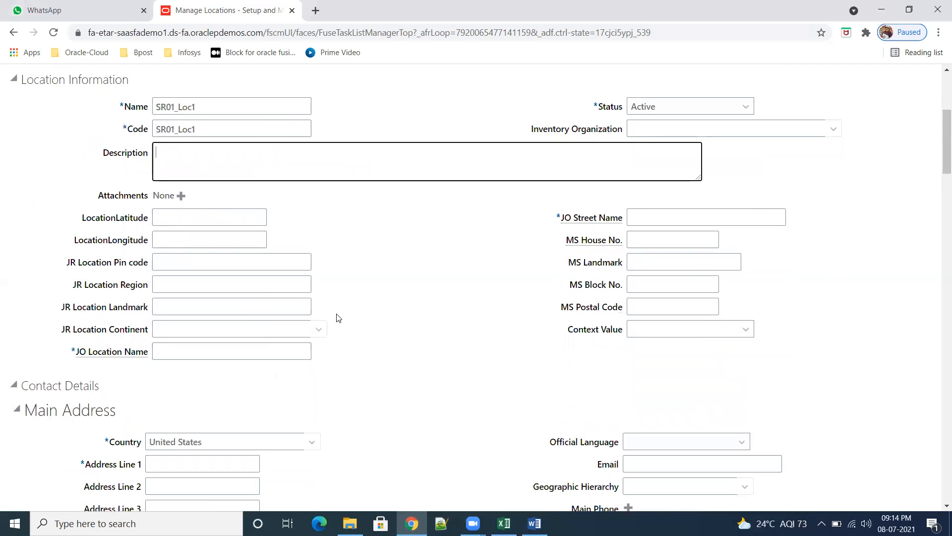
scroll(337, 318, down, 4)
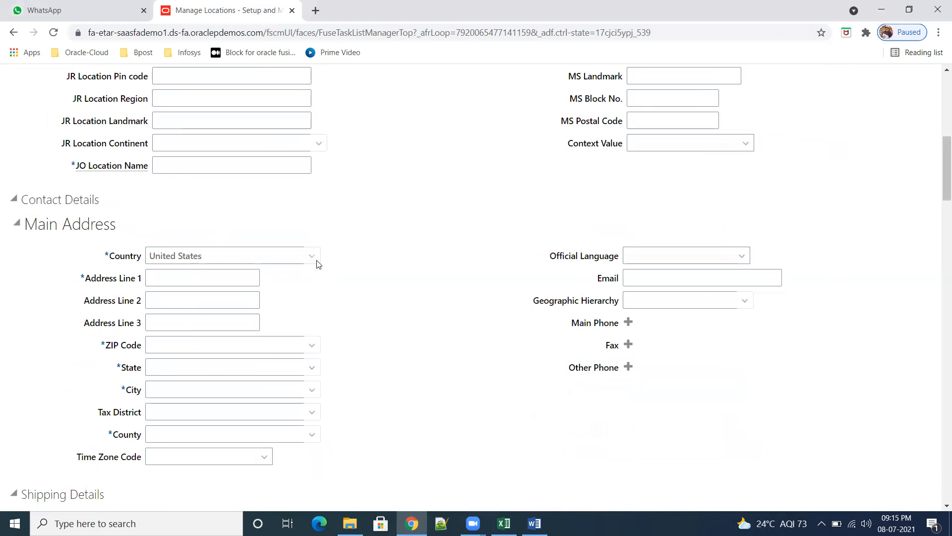
click(208, 278)
text(L)
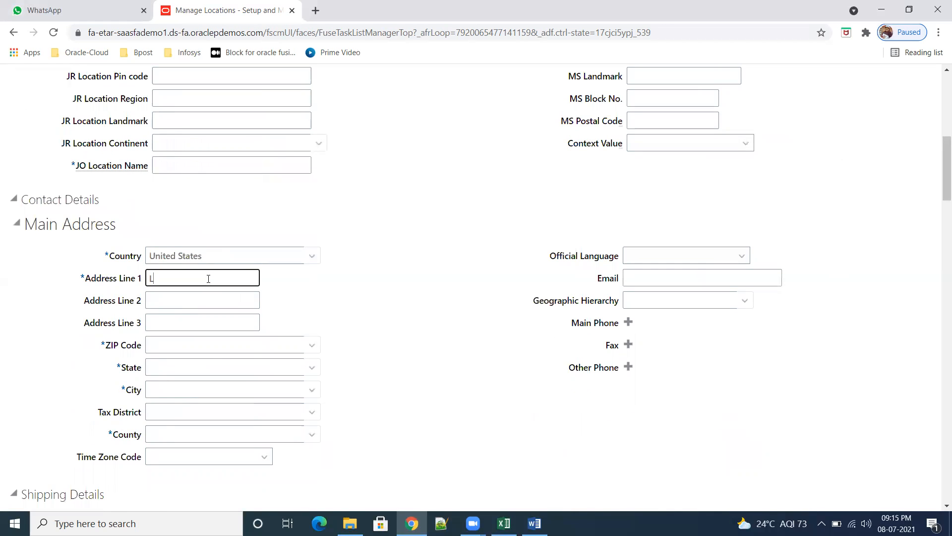
text(ine1)
key(Tab)
key(Tab)
key(Tab)
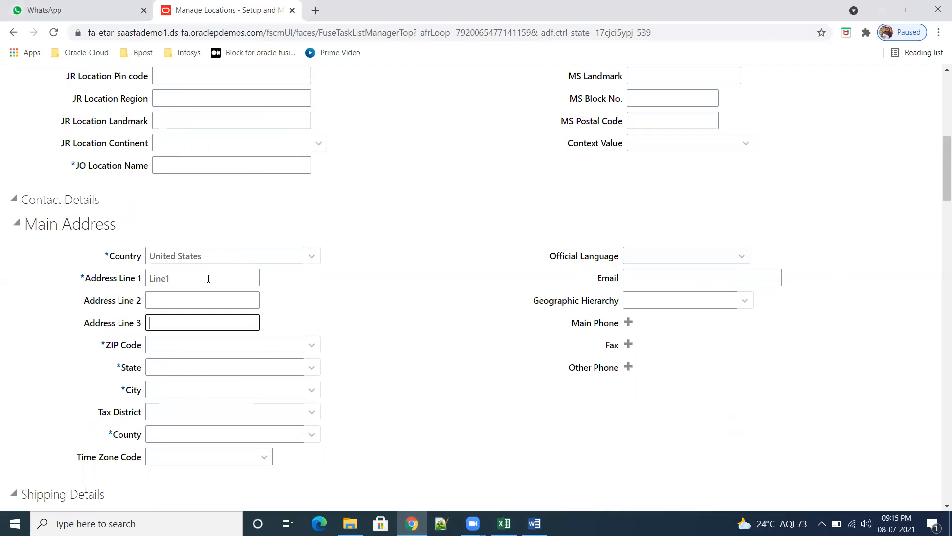
text(10020)
key(Tab)
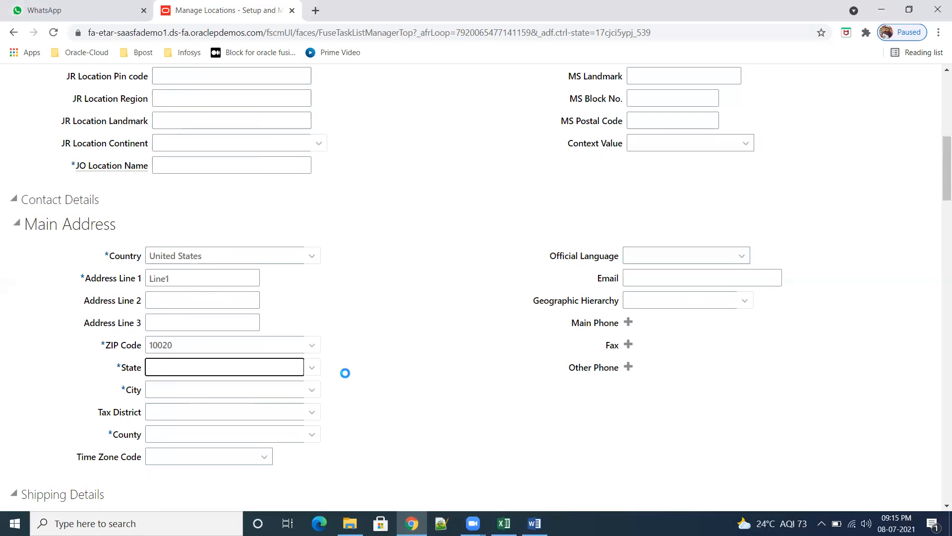
click(223, 315)
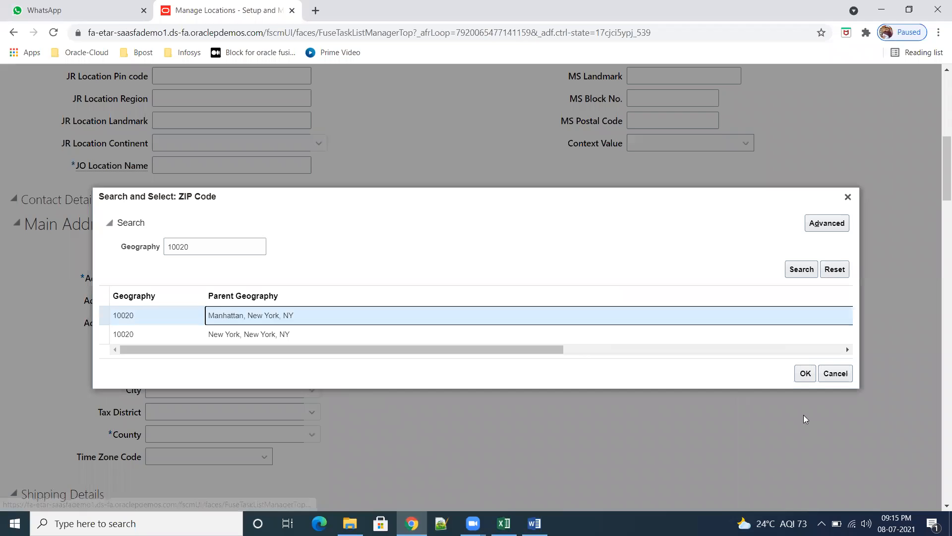
click(804, 373)
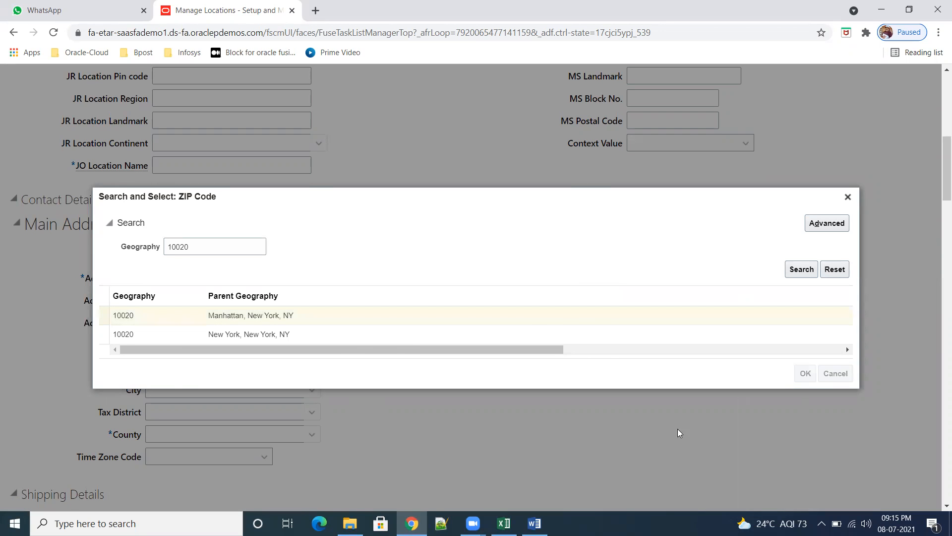
- Check the shipping details and try to save the location
scroll(367, 397, down, 4)
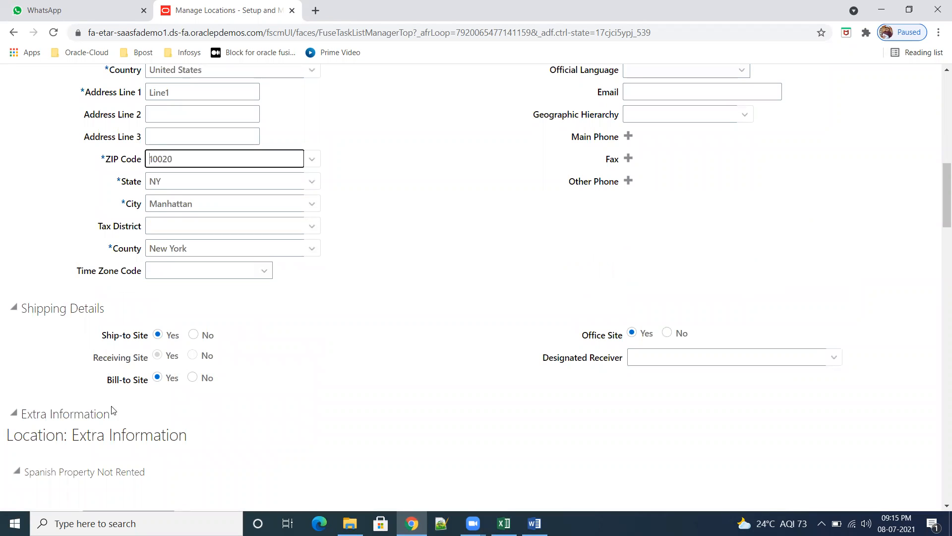
scroll(320, 356, up, 12)
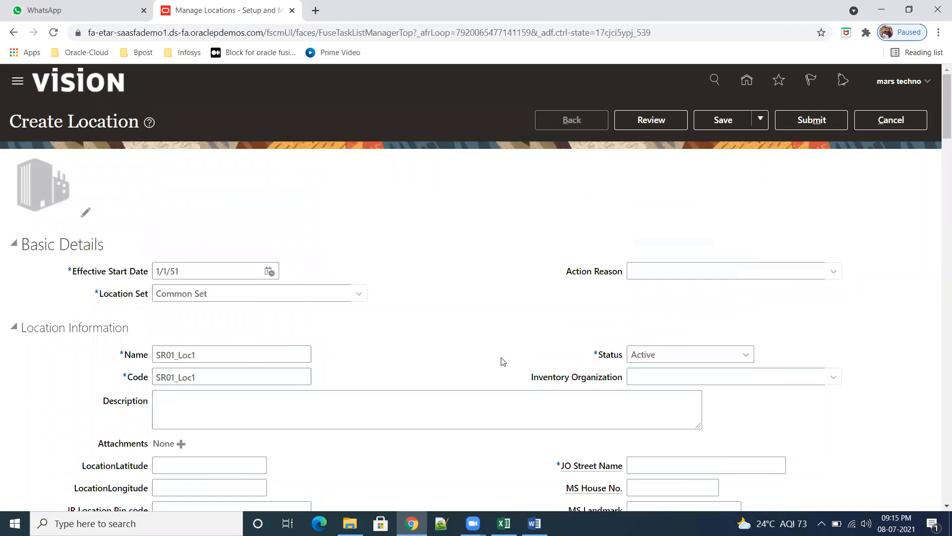
click(723, 120)
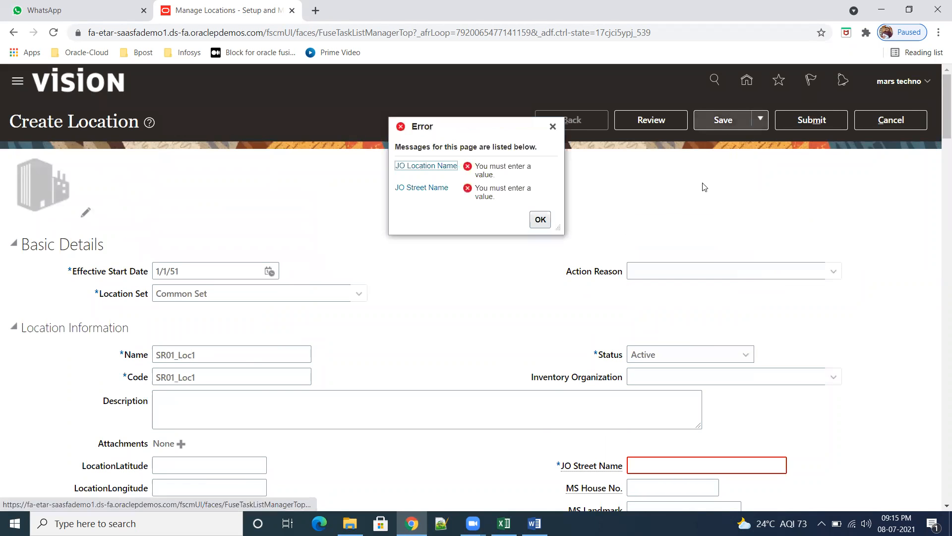
click(540, 219)
- Fill in the required JO Street Name with streetname and JO Location Name with Locationname
scroll(694, 364, down, 3)
click(666, 341)
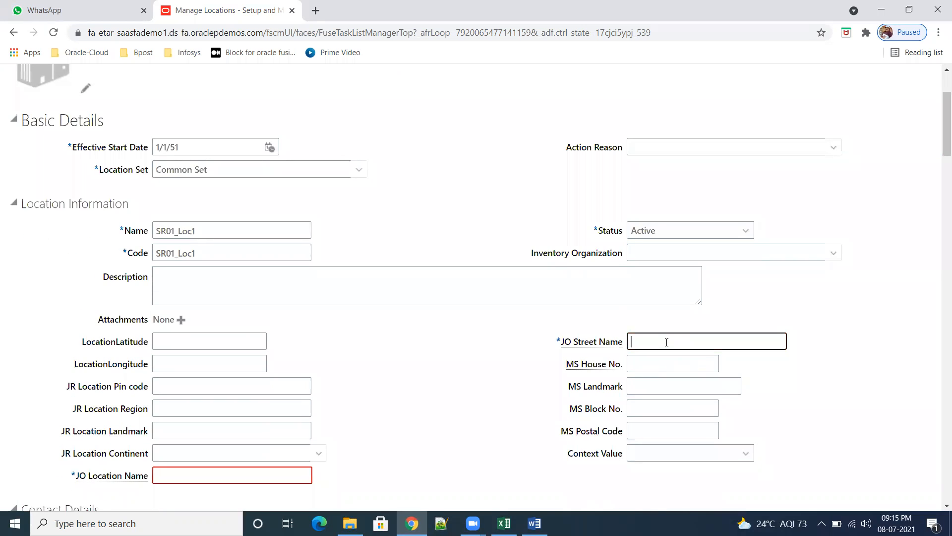
text(steet)
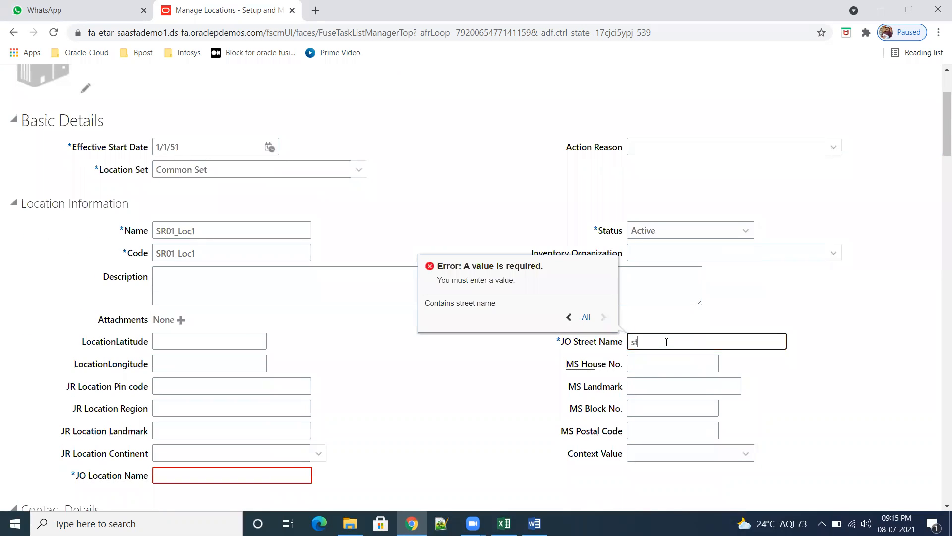
key(BackSpace)
key(BackSpace)
key(BackSpace)
text(reetname)
click(179, 475)
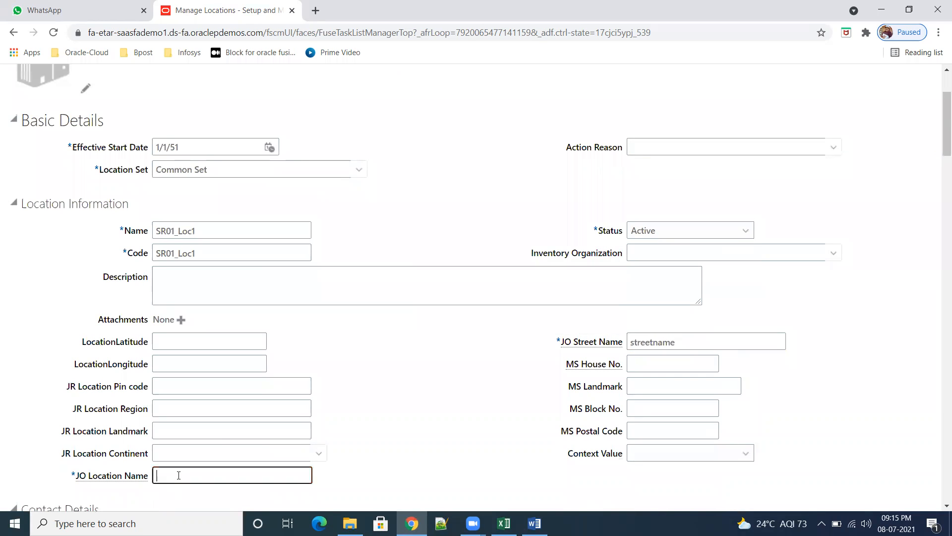
text(Locationname)
key(Tab)
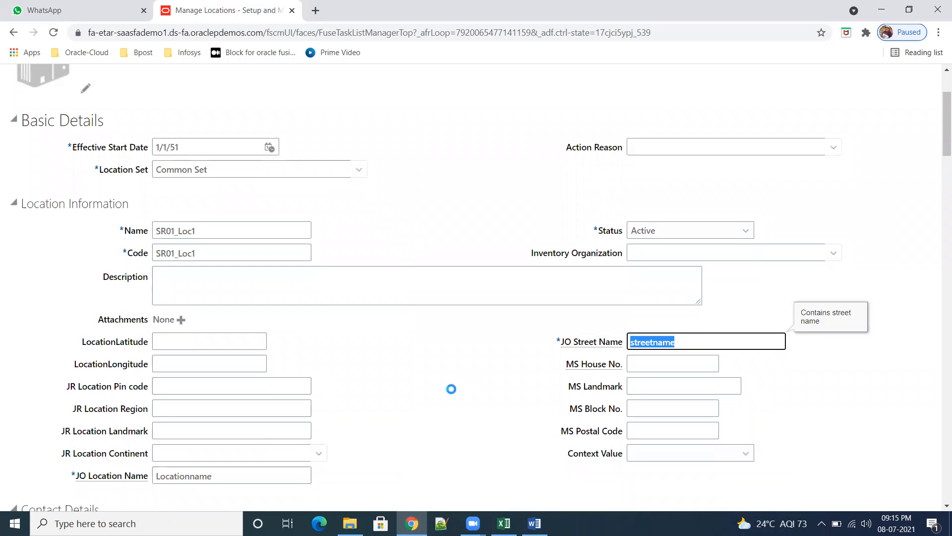
- Try to save the location again and recheck its location information, main address and shipping details
scroll(784, 166, up, 3)
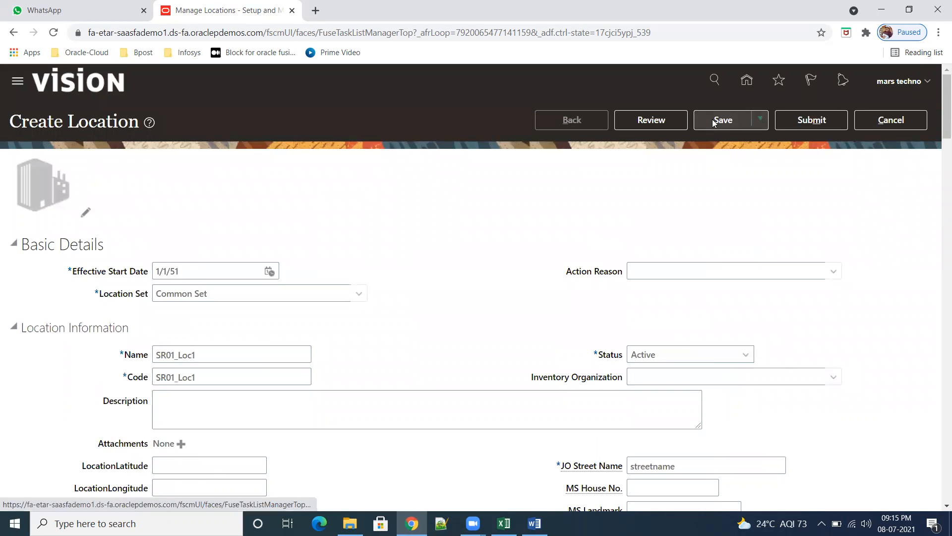
click(713, 119)
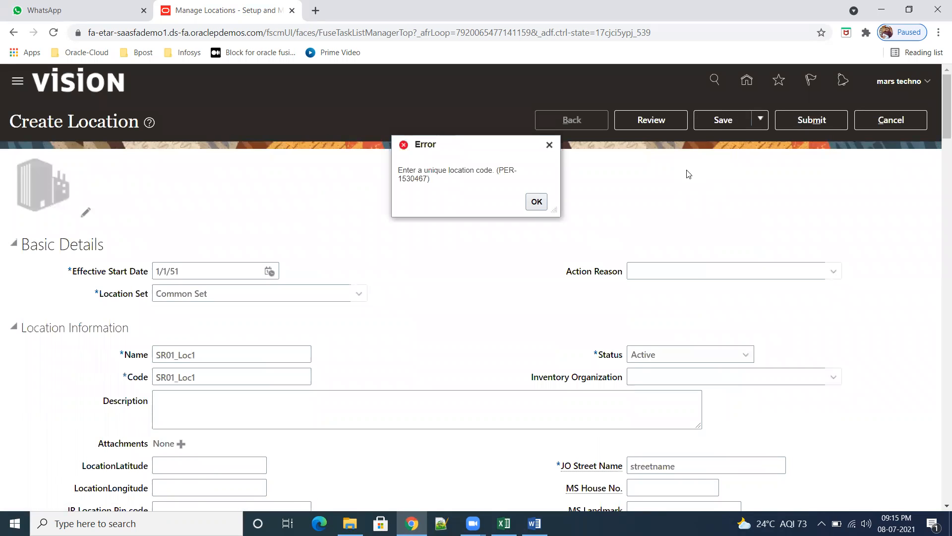
click(536, 202)
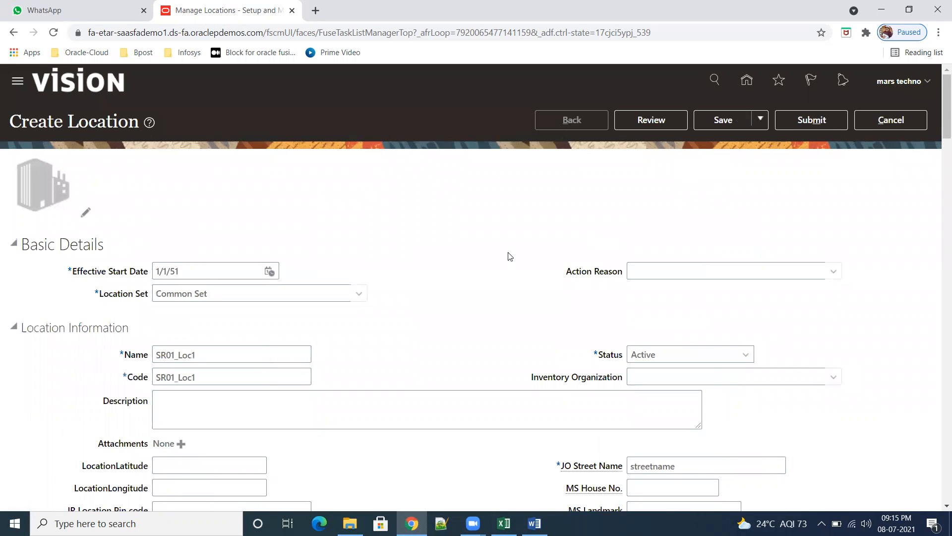
scroll(508, 255, down, 5)
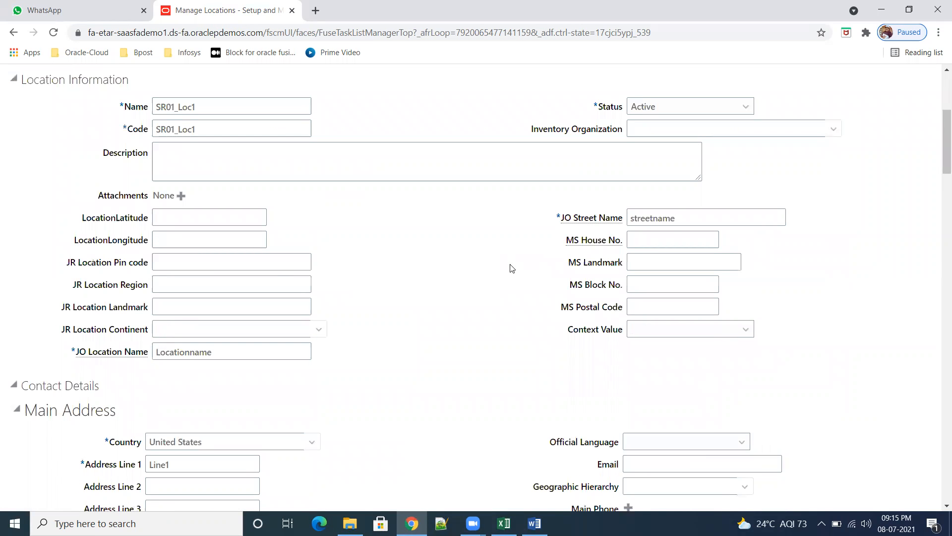
scroll(512, 269, down, 5)
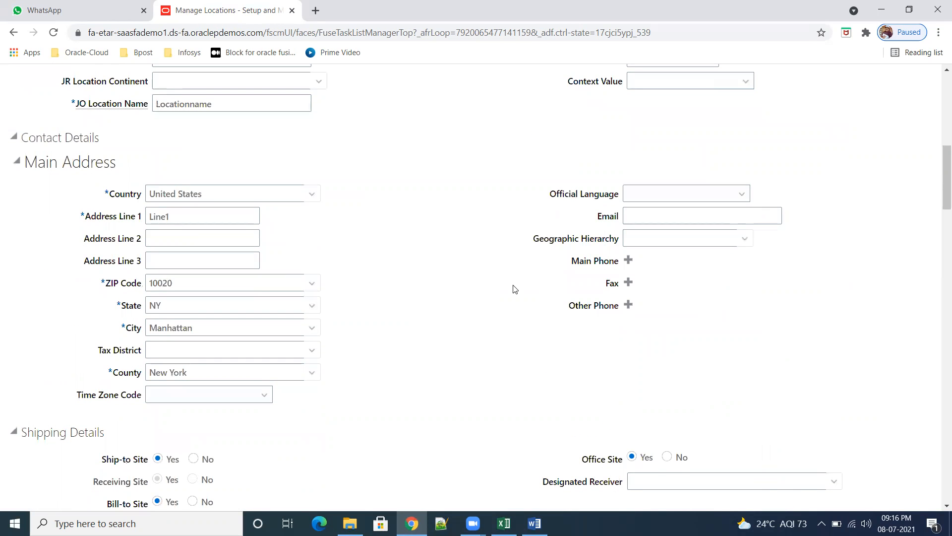
scroll(514, 292, down, 5)
scroll(514, 293, up, 13)
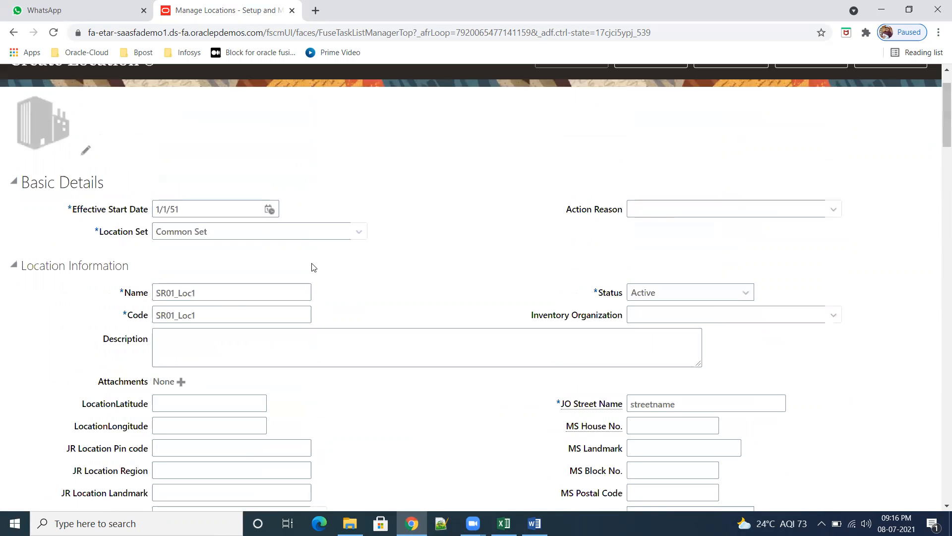
- Change the location's name to sr01_location1
click(210, 296)
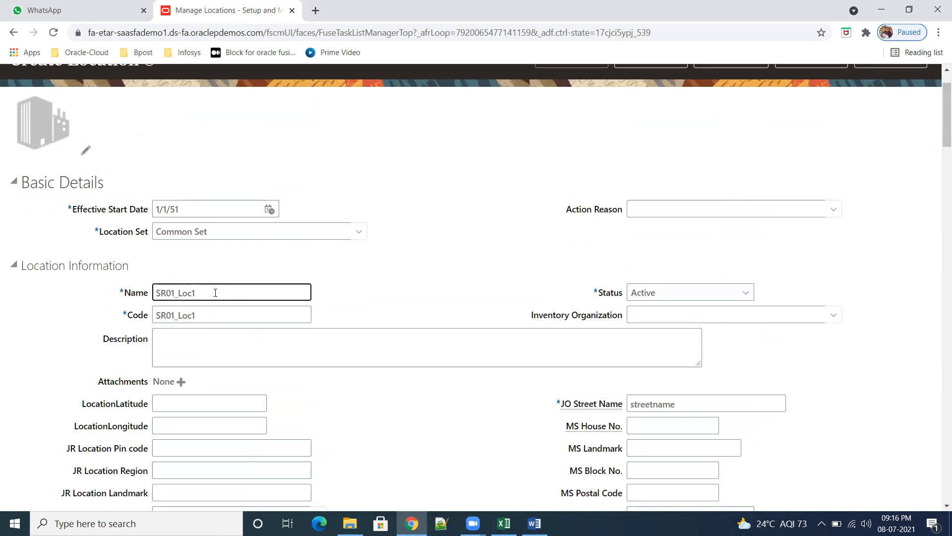
key(BackSpace)
key(BackSpace)
key(BackSpace)
key(BackSpace)
key(BackSpace)
key(BackSpace)
key(BackSpace)
key(BackSpace)
key(BackSpace)
text(sr01_location1)
- Copy the name sr01_location1 into the location's Code and Description fields
key(ctrl+a)
key(ctrl+c)
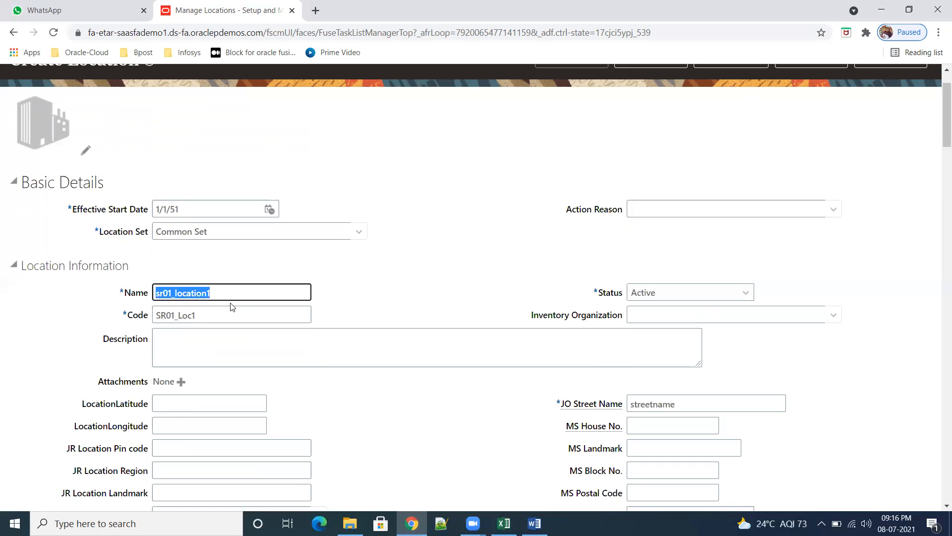
key(Tab)
key(ctrl+v)
key(Tab)
click(334, 353)
key(ctrl+v)
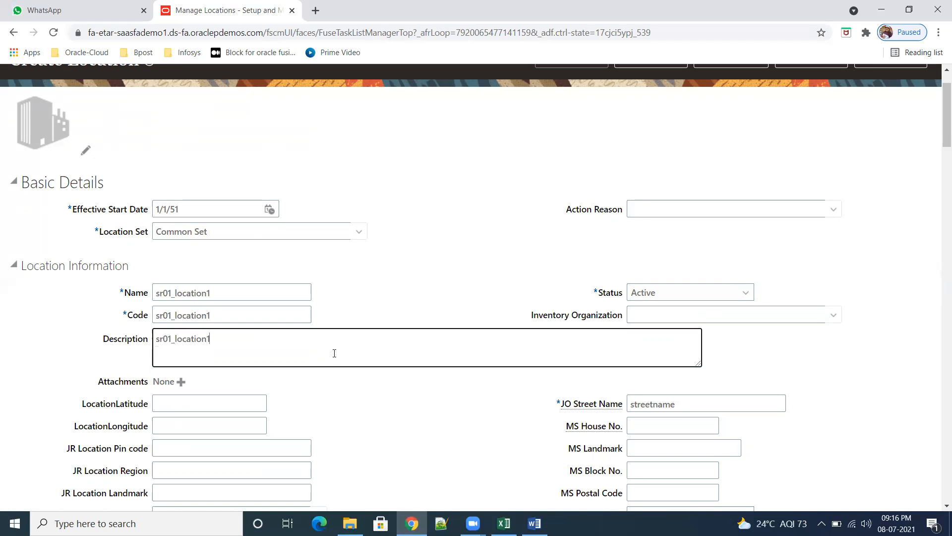
- Save the location and open its review page
scroll(580, 243, up, 2)
click(718, 124)
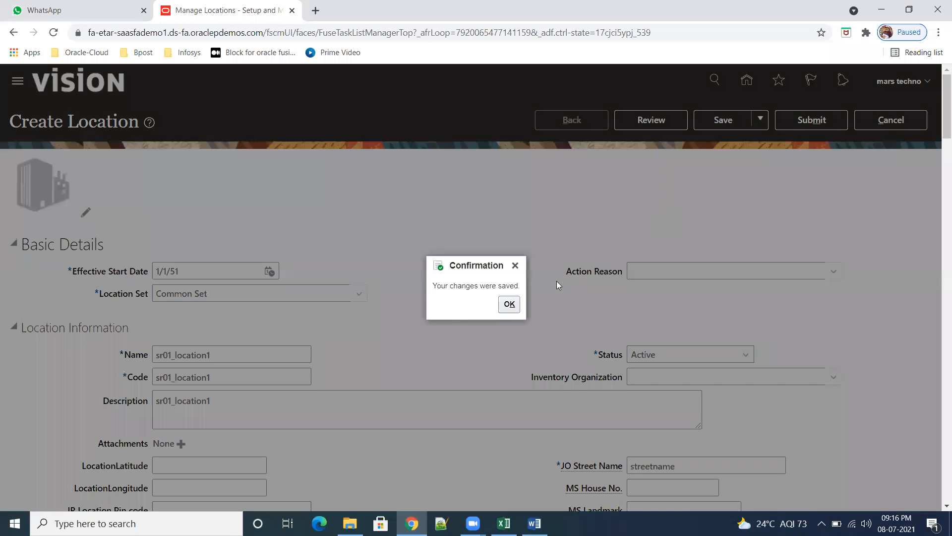
click(509, 303)
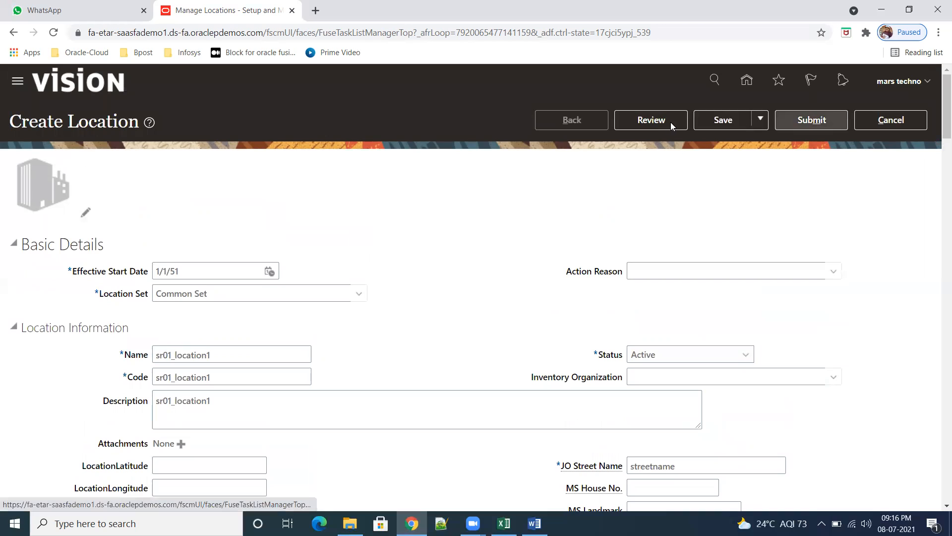
click(658, 125)
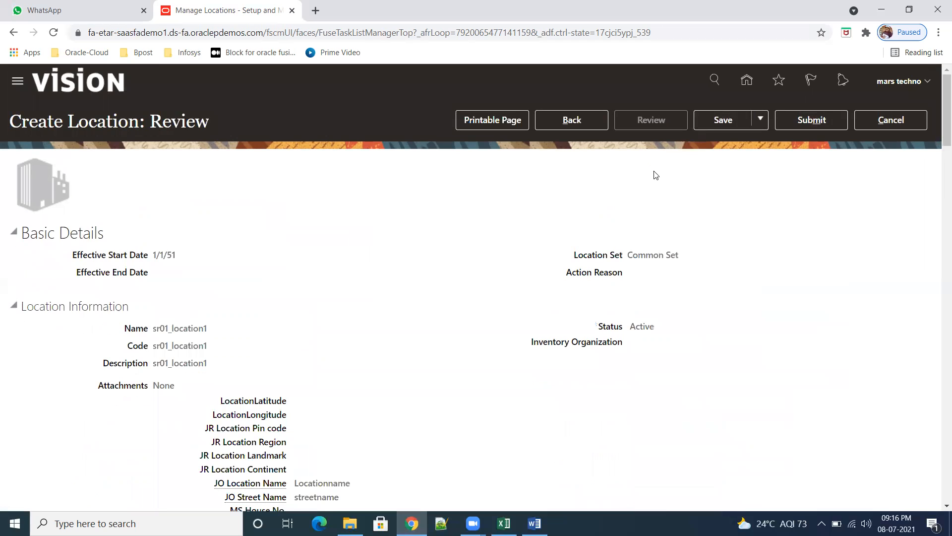
- Copy the location's name from the review page and start submitting the location
drag(214, 329, 151, 332)
key(ctrl+c)
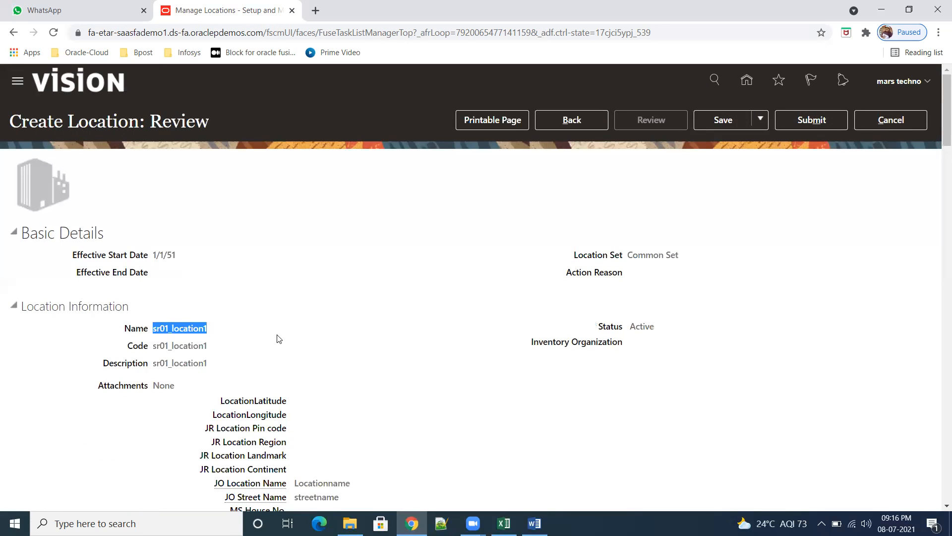
click(826, 125)
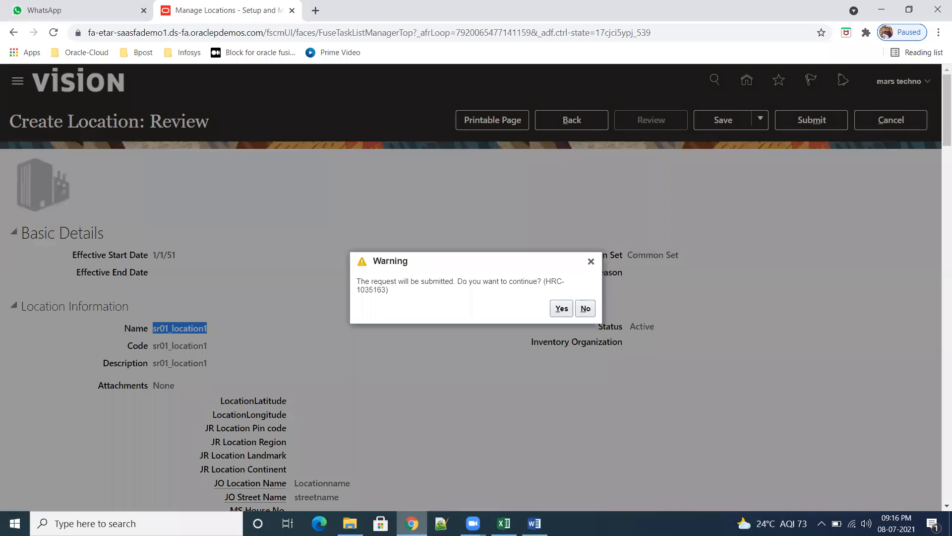
- Switch to the Training practice-sheet in Excel, paste sr01_location1 into cell E132, and return to the Oracle page in Chrome
click(504, 523)
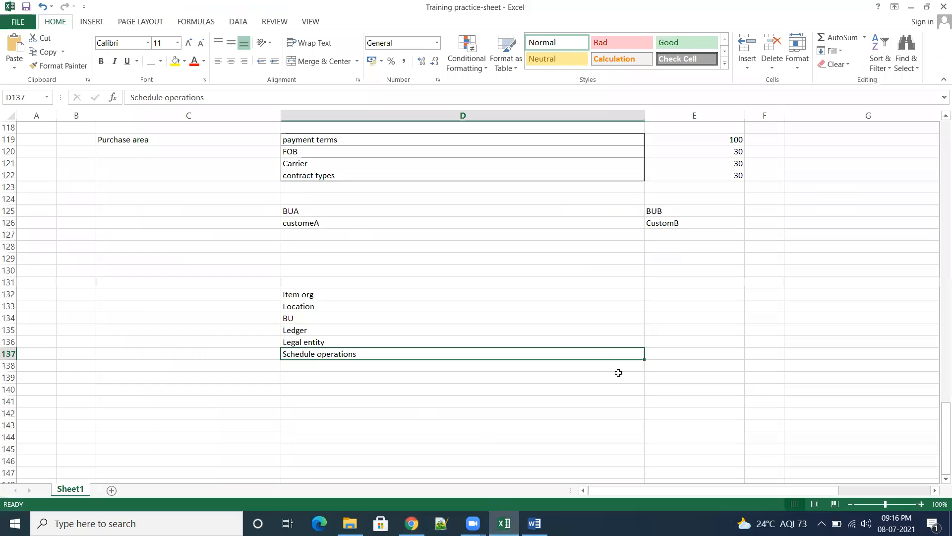
click(699, 294)
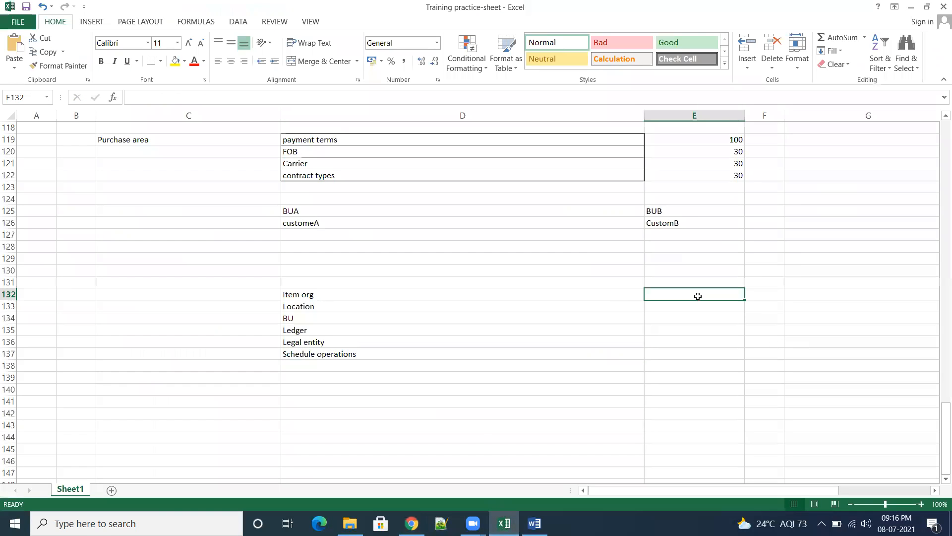
key(BackSpace)
key(ctrl+v)
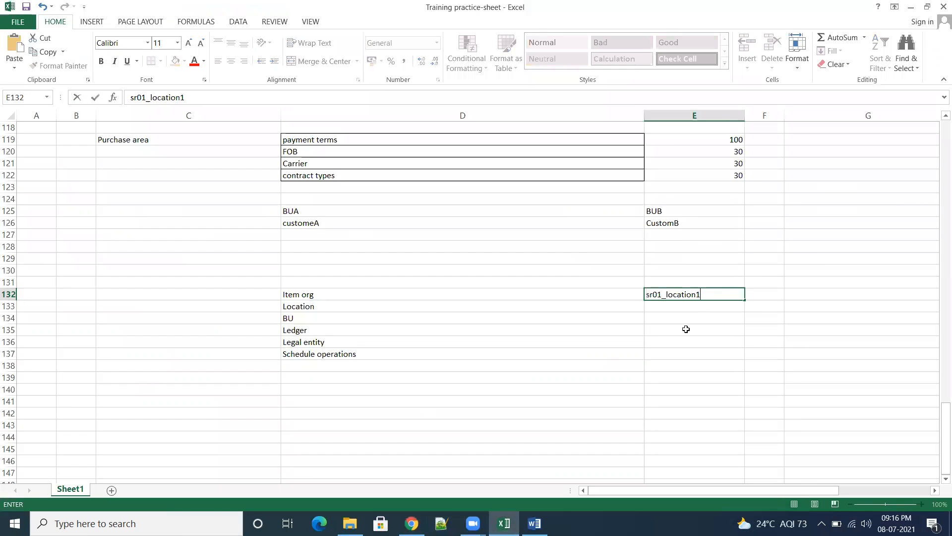
key(Return)
key(alt+Tab)
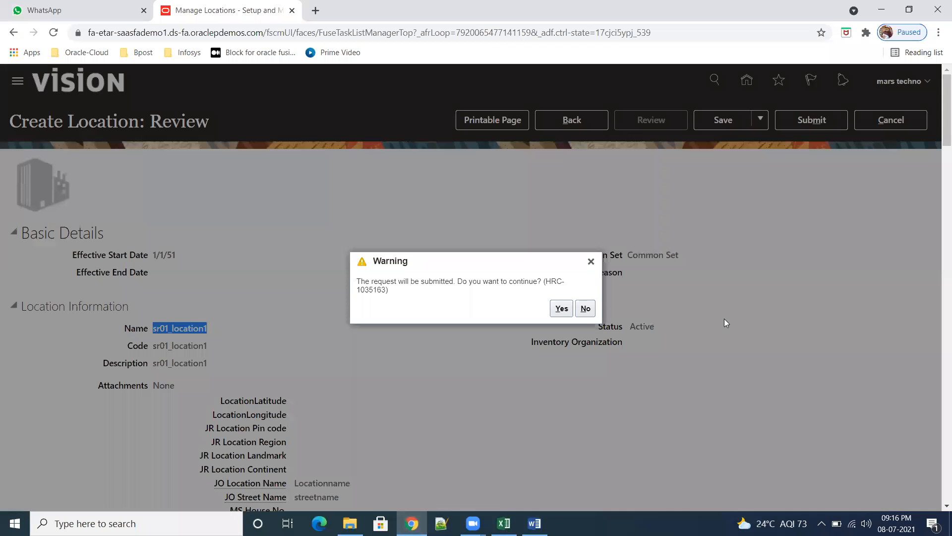
- Confirm the submission of location sr01_location1 and dismiss the confirmation
click(561, 308)
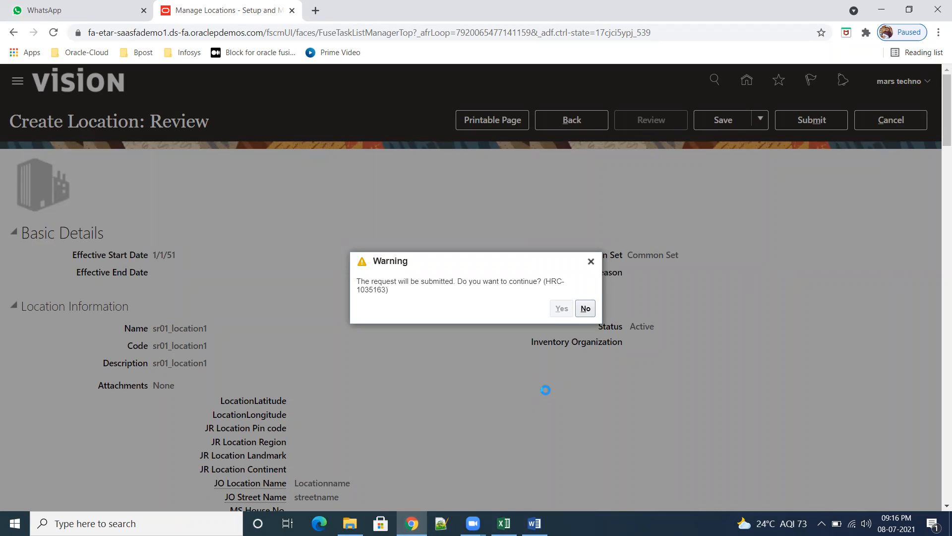
click(514, 311)
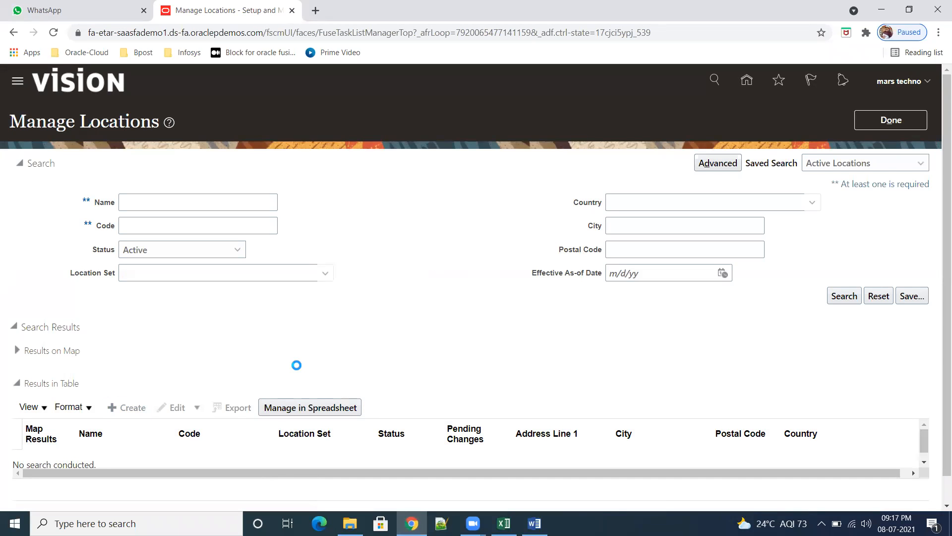
- Start a new location with its Name, Code and Description all set to sr01_location2
click(217, 349)
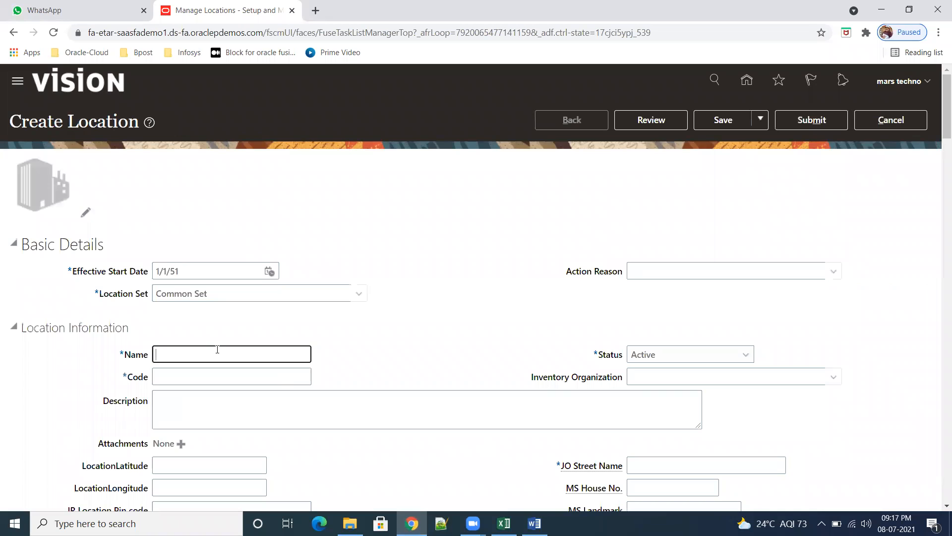
key(ctrl+v)
key(BackSpace)
text(2)
drag(257, 356, 57, 342)
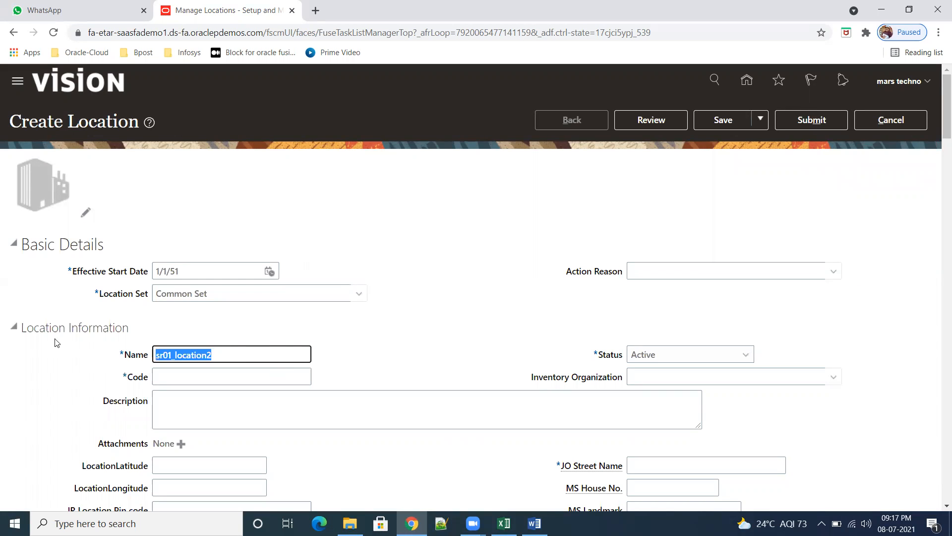
key(ctrl+c)
click(173, 374)
key(ctrl+v)
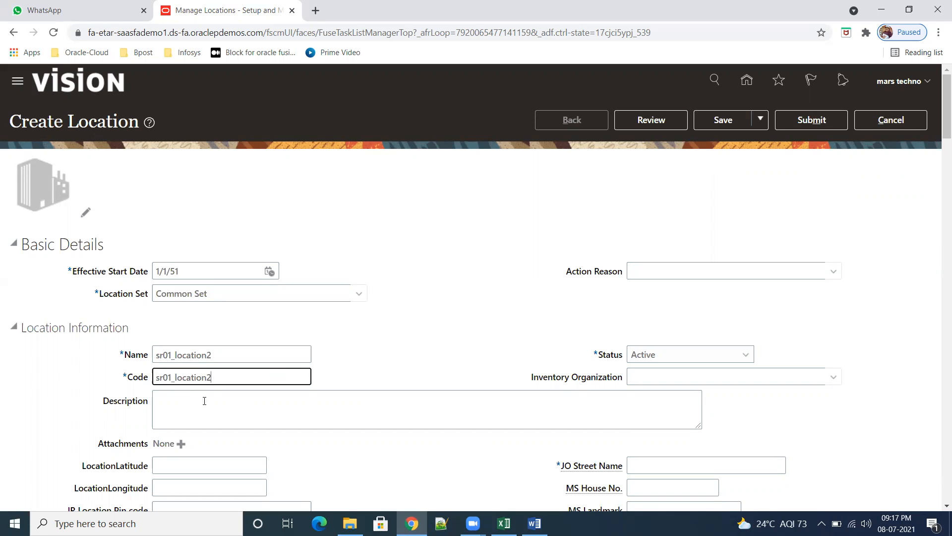
click(211, 410)
key(ctrl+v)
- In the main address, set Address Line 1 to Line2 and choose ZIP code 10020 for New York, New York, NY
scroll(329, 421, down, 7)
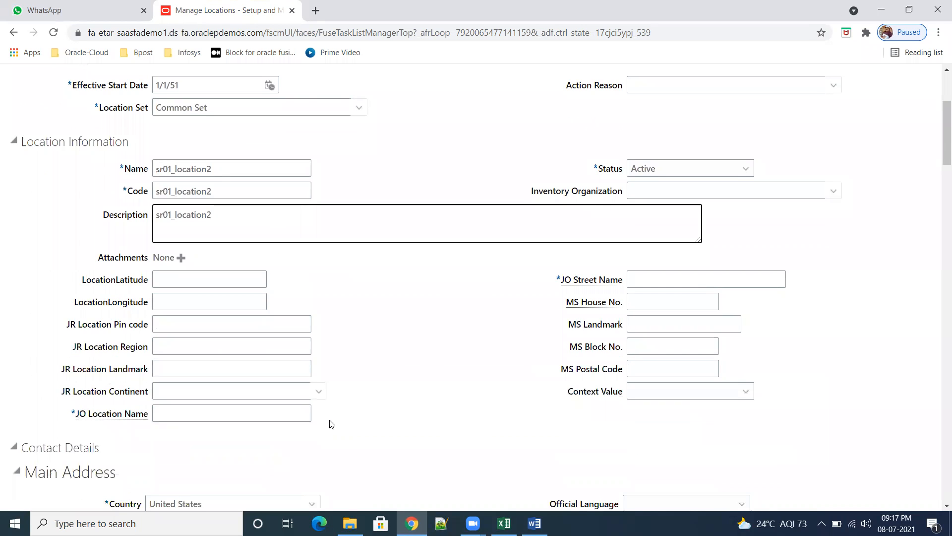
click(187, 344)
text(Line2)
click(210, 411)
text(10020)
key(Tab)
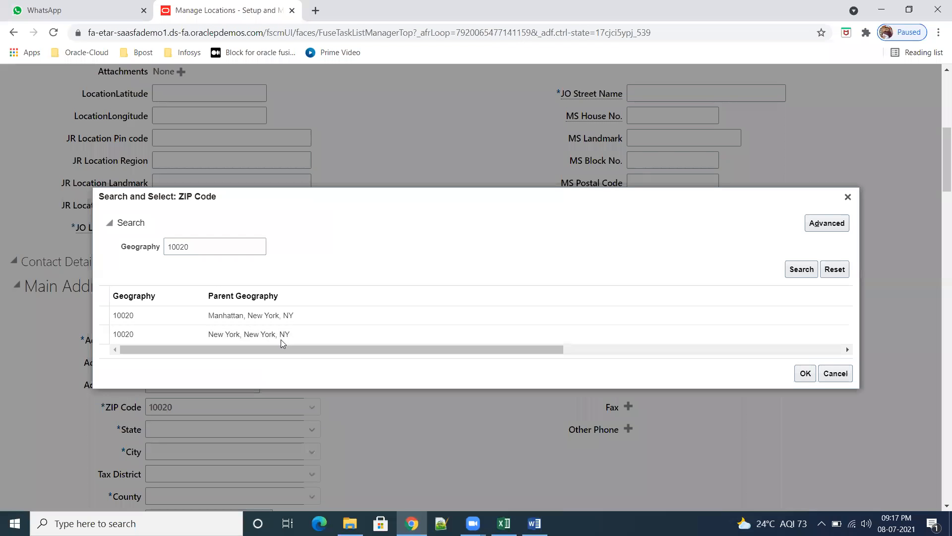
click(281, 339)
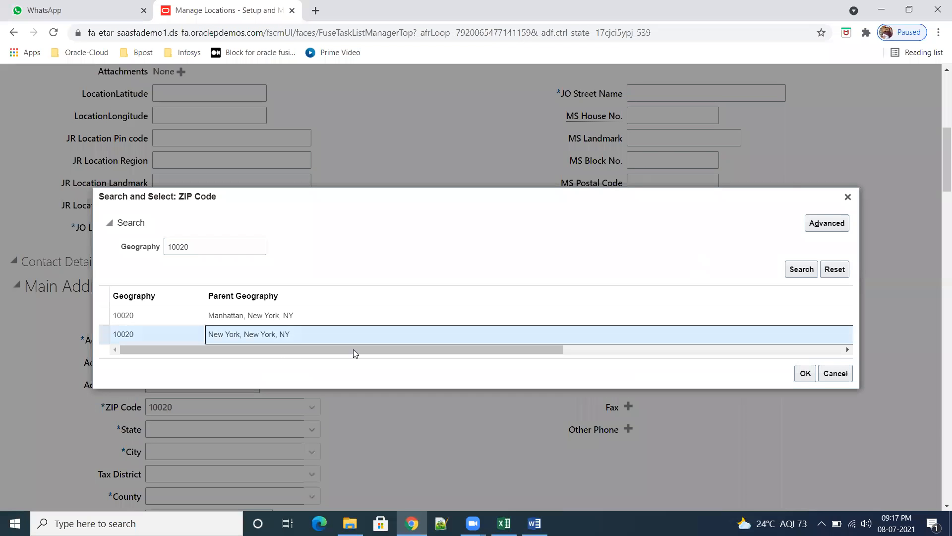
click(806, 373)
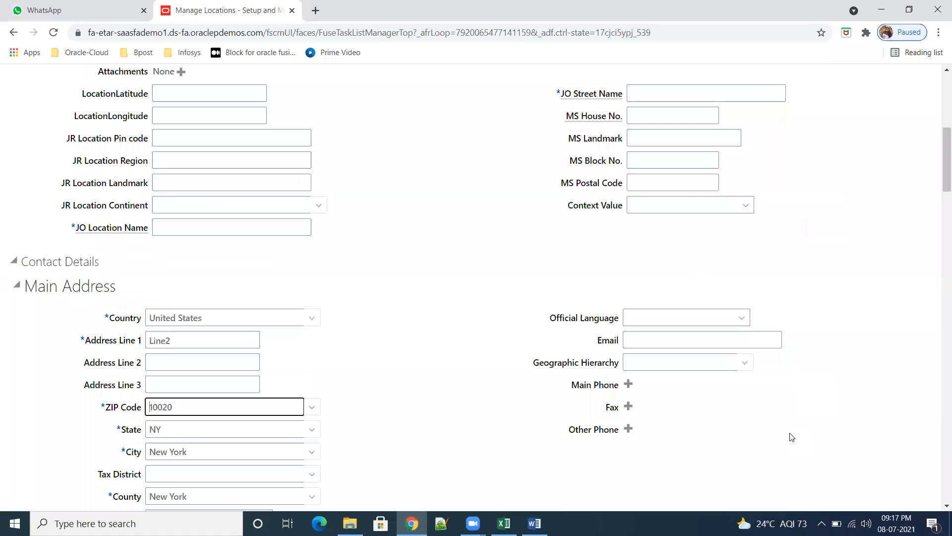
- Set the JO Location Name of the new location to loctation2
scroll(392, 412, down, 3)
scroll(455, 351, down, 5)
scroll(431, 368, up, 9)
scroll(318, 342, up, 1)
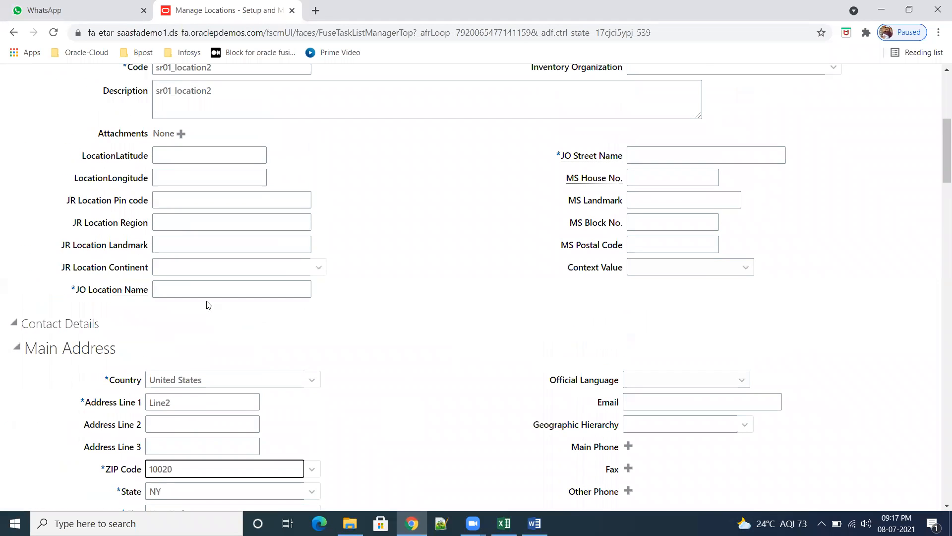
click(210, 286)
text(loction)
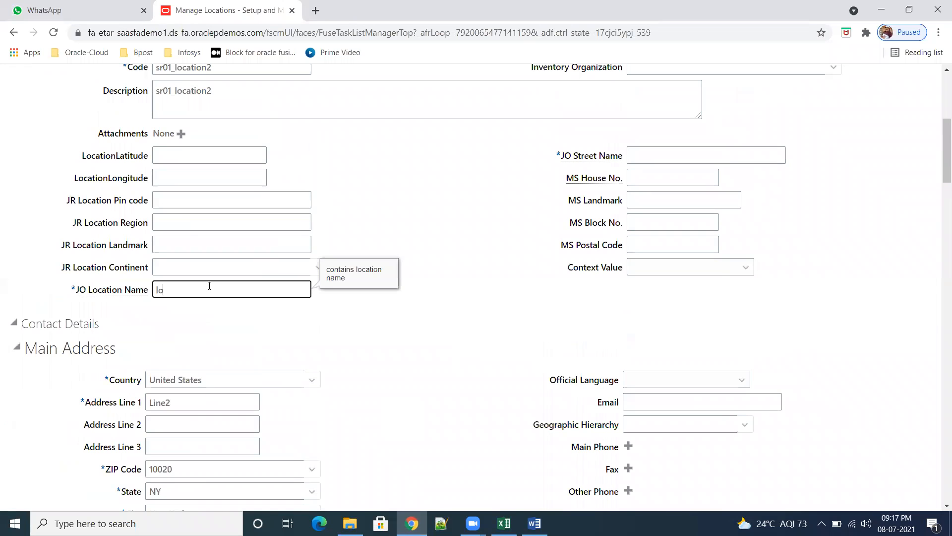
key(BackSpace)
key(BackSpace)
key(BackSpace)
text(ation2)
- Set the JO Street Name of the new location to street2
click(657, 153)
text(stee)
key(BackSpace)
key(BackSpace)
text(reet23)
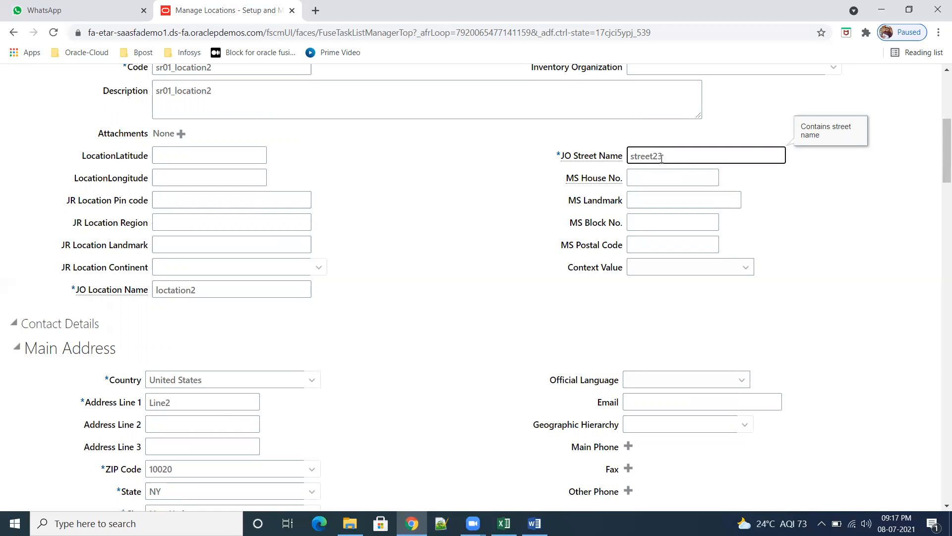
key(BackSpace)
- Save location sr01_location2 and open its review page
scroll(714, 126, up, 6)
click(714, 127)
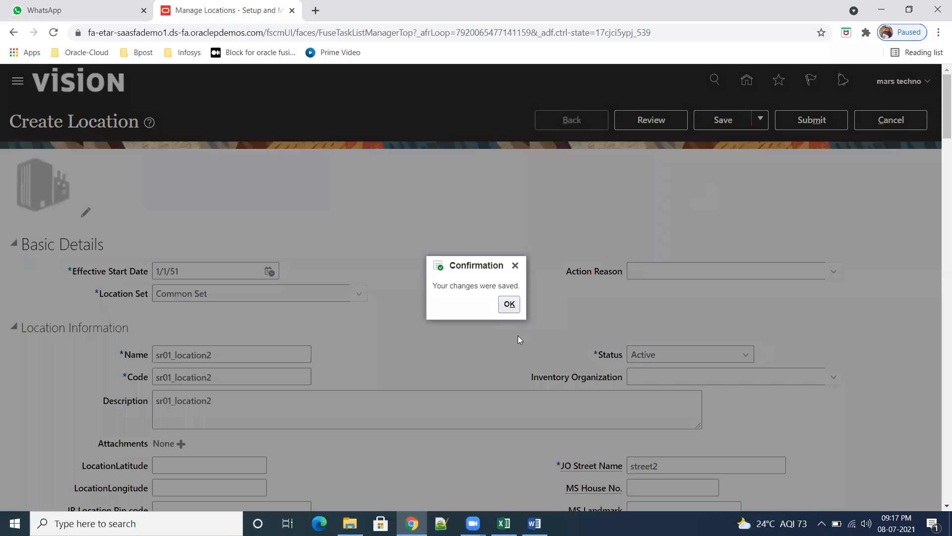
click(509, 304)
click(651, 123)
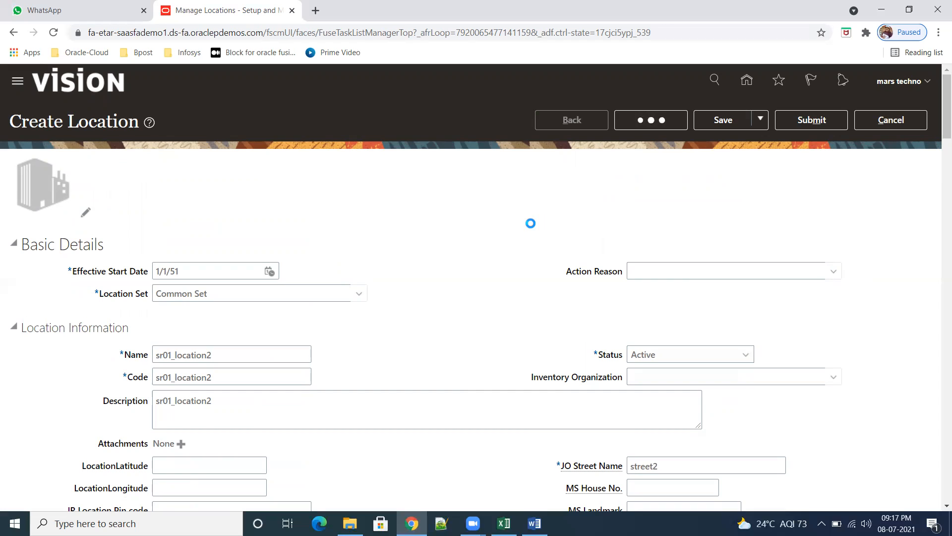
- Submit location sr01_location2 and confirm the request
click(813, 128)
click(561, 308)
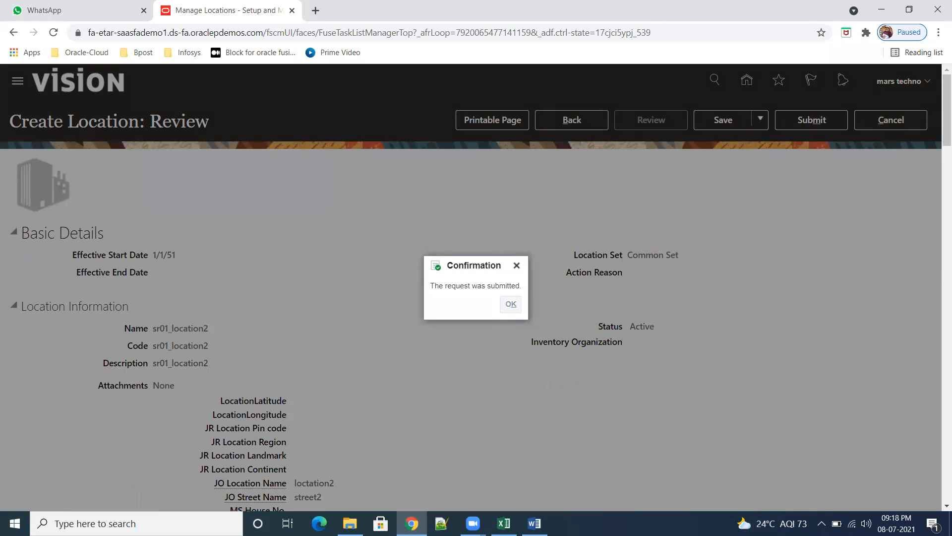
- Switch to the Training practice-sheet in Excel and paste sr01_location2 into cell E133
click(504, 523)
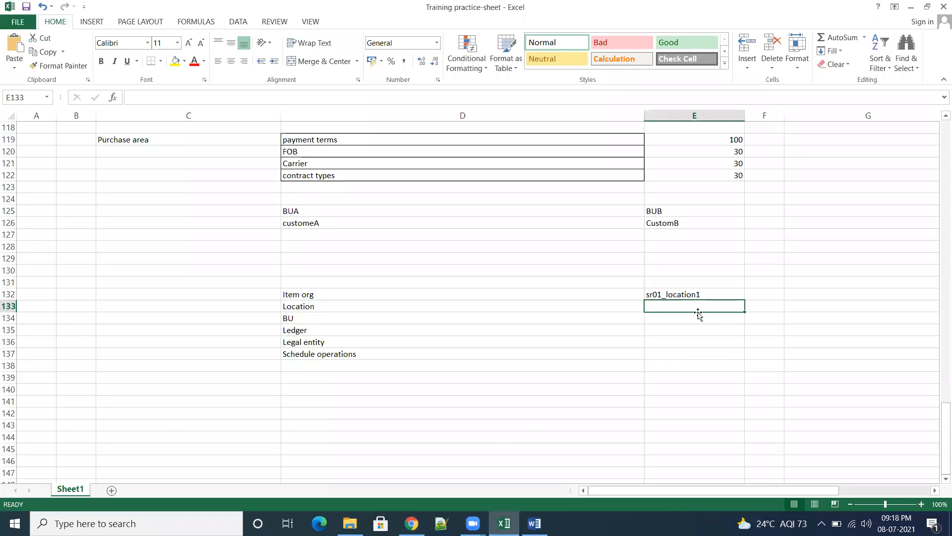
key(ctrl+v)
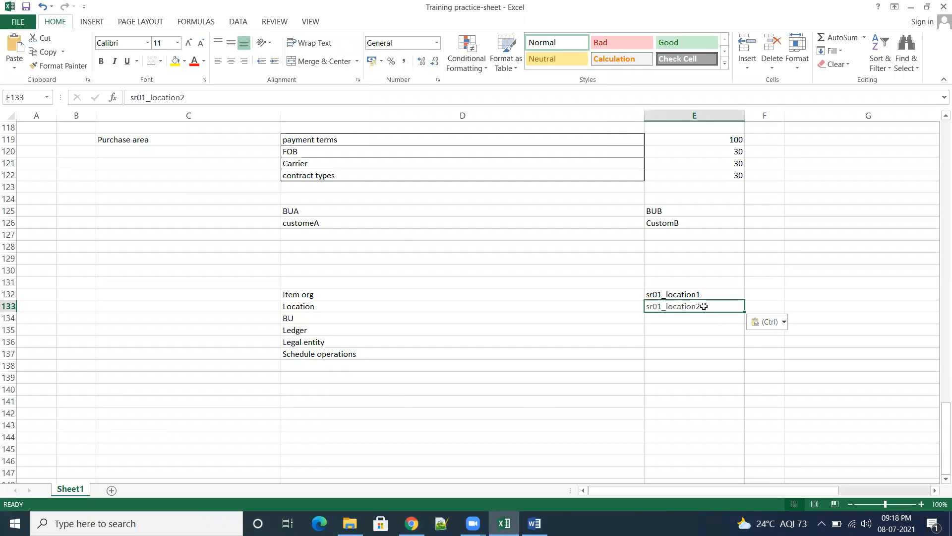
click(702, 391)
- Switch back to Oracle in Chrome and leave Manage Locations for the Manufacturing and Supply Chain Materials Management setup
mouse_move(411, 523)
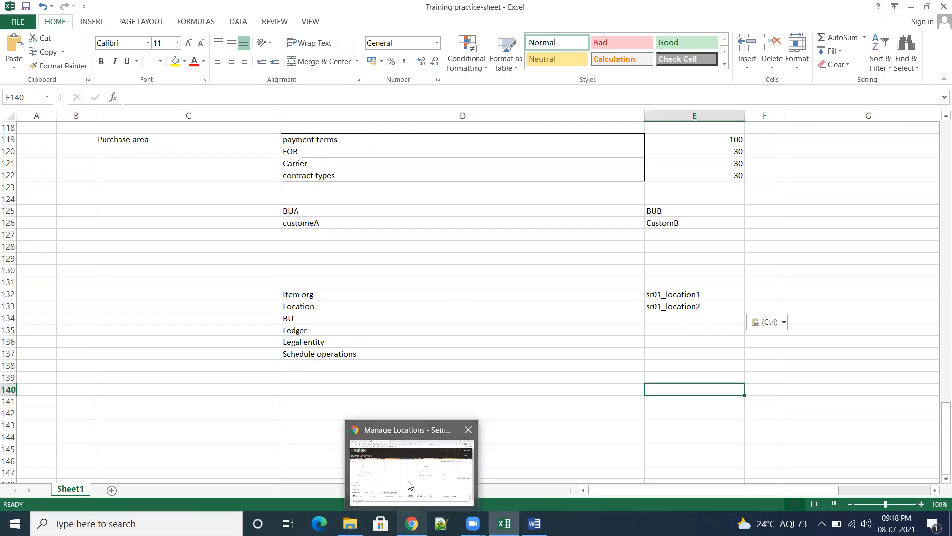
click(408, 483)
click(891, 121)
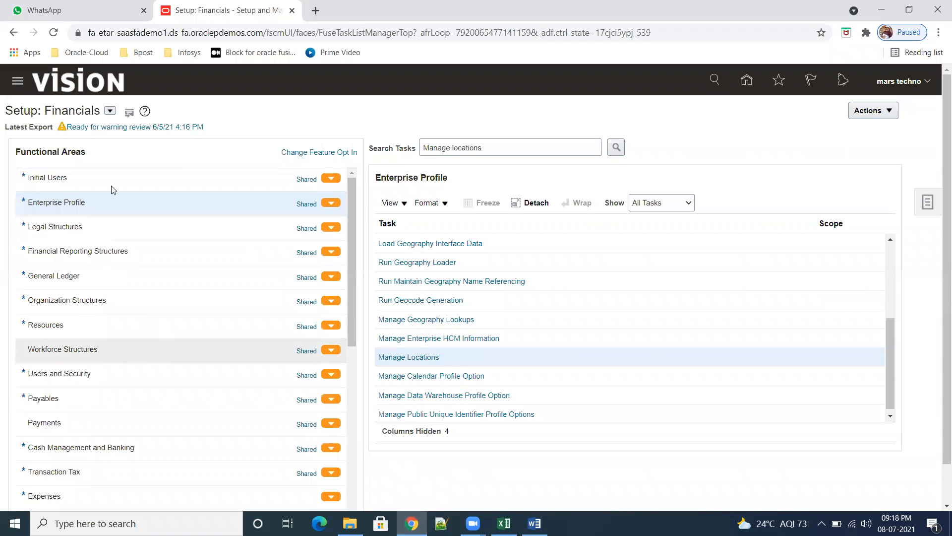
click(110, 110)
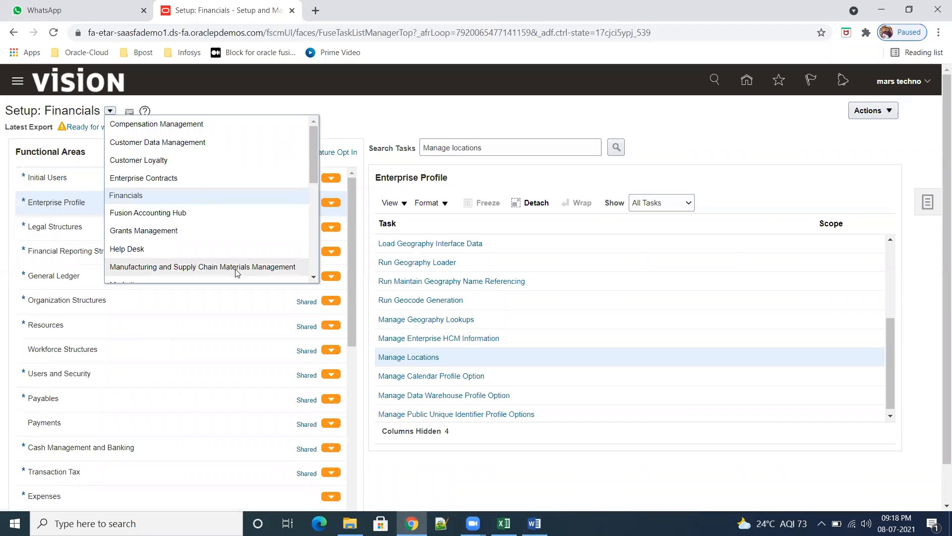
click(202, 267)
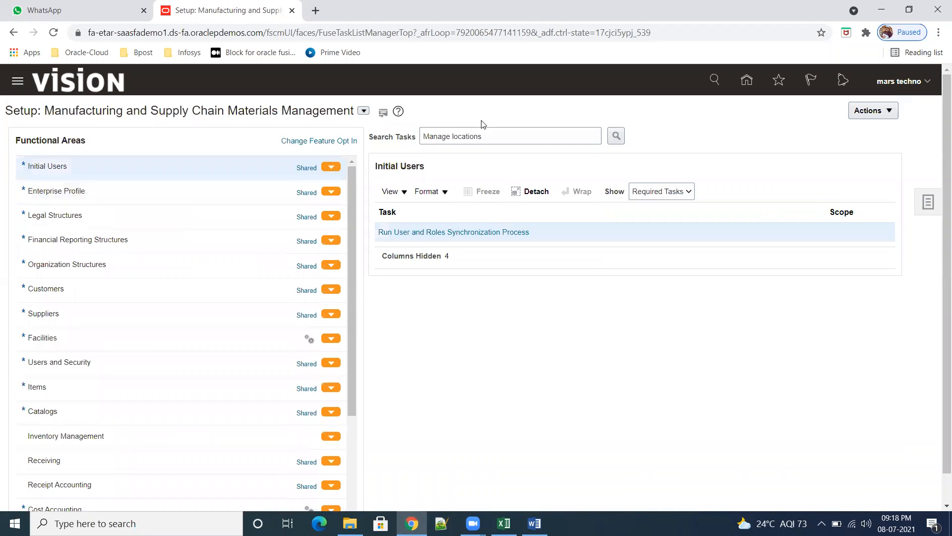
- Examine all tasks of the Items and Organization Structures functional areas for item organization setup
click(57, 392)
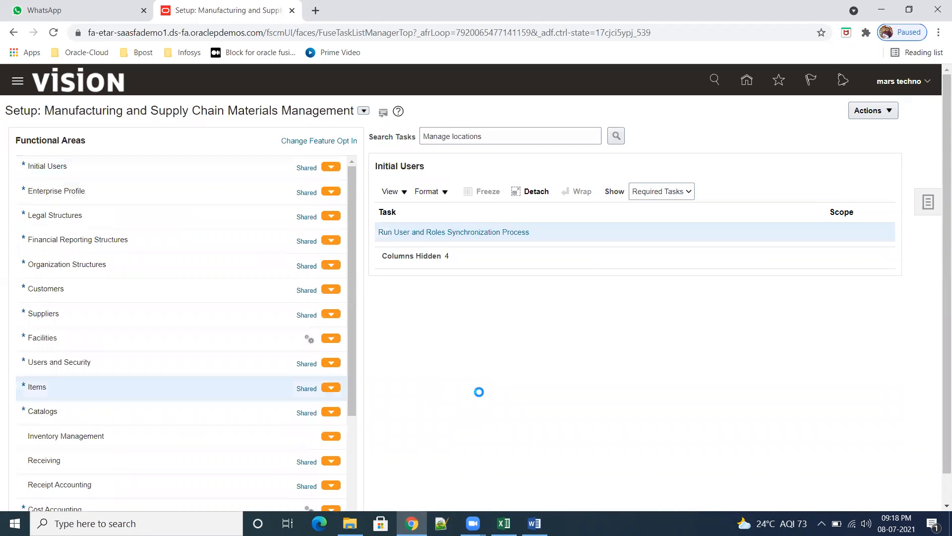
click(685, 193)
click(645, 203)
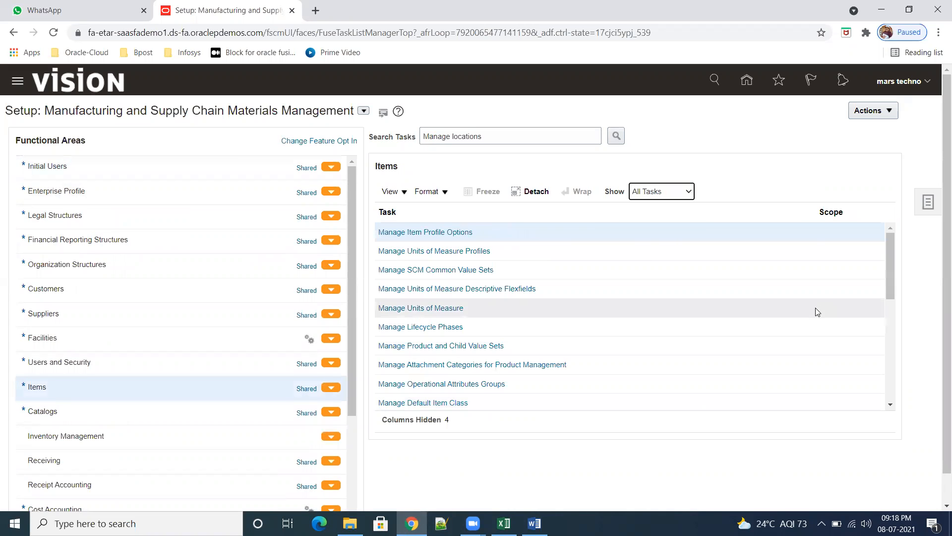
drag(888, 281, 846, 387)
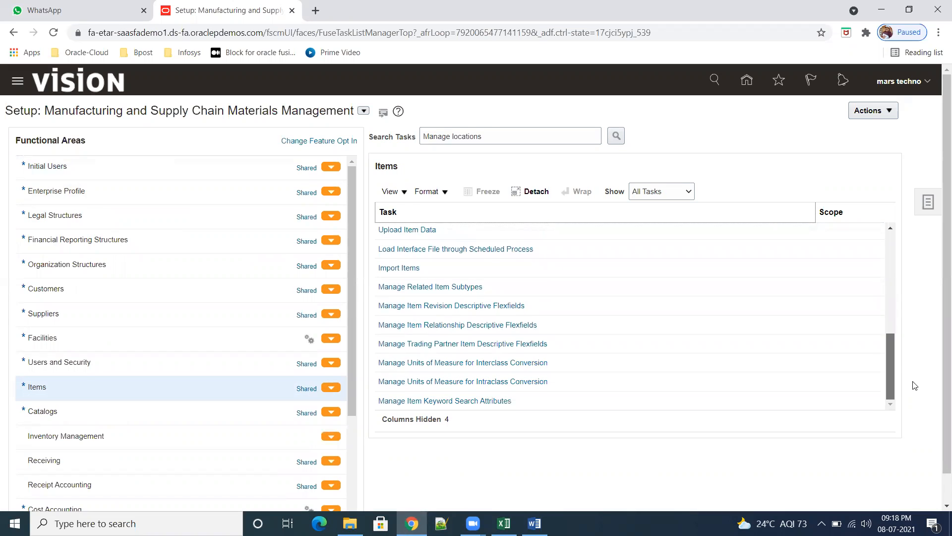
click(68, 264)
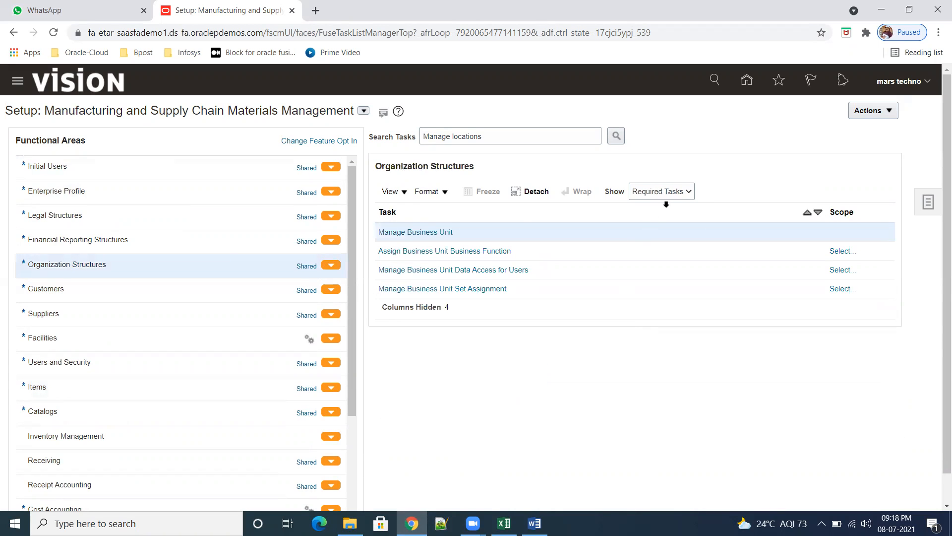
click(677, 191)
click(643, 203)
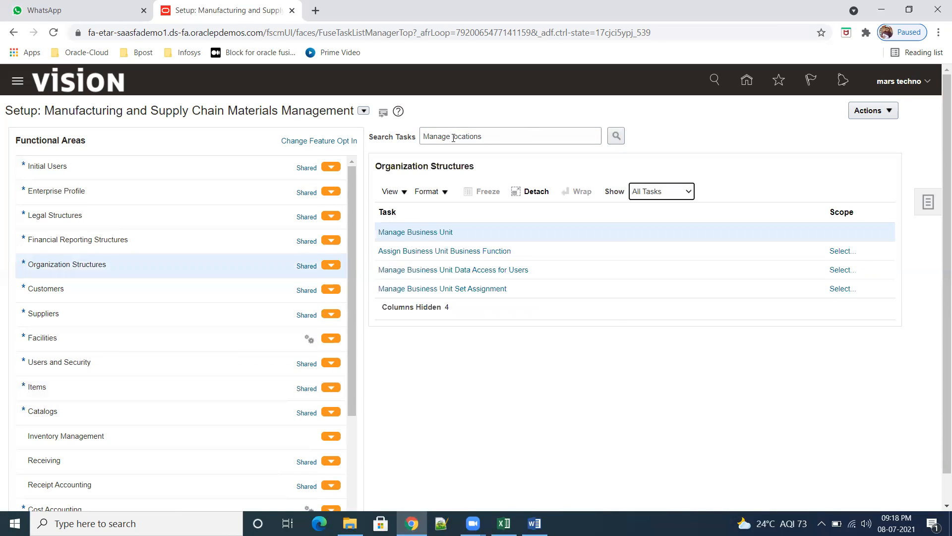
- Search the setup tasks for "Manage item orga" and open Manage Item Organizations from the Suppliers functional area
drag(489, 138, 455, 136)
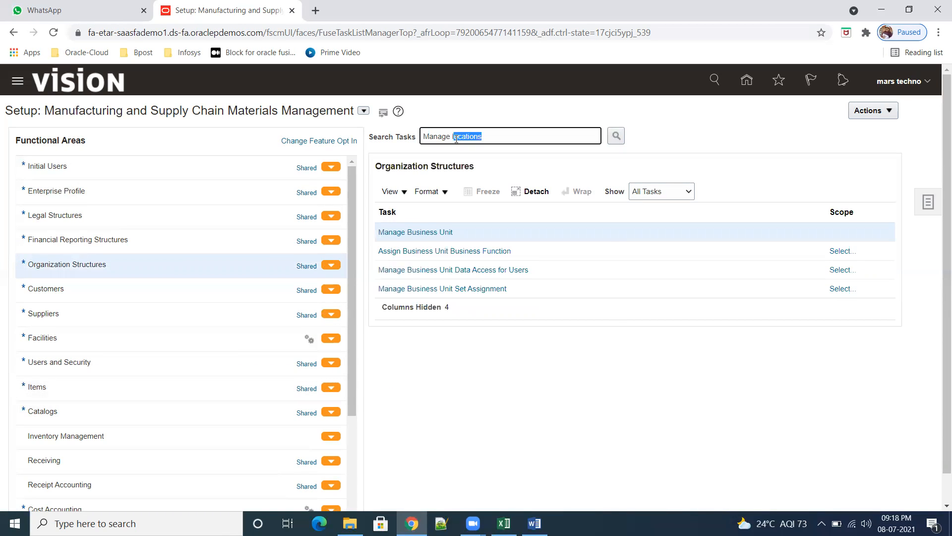
key(BackSpace)
text(item orga)
key(Return)
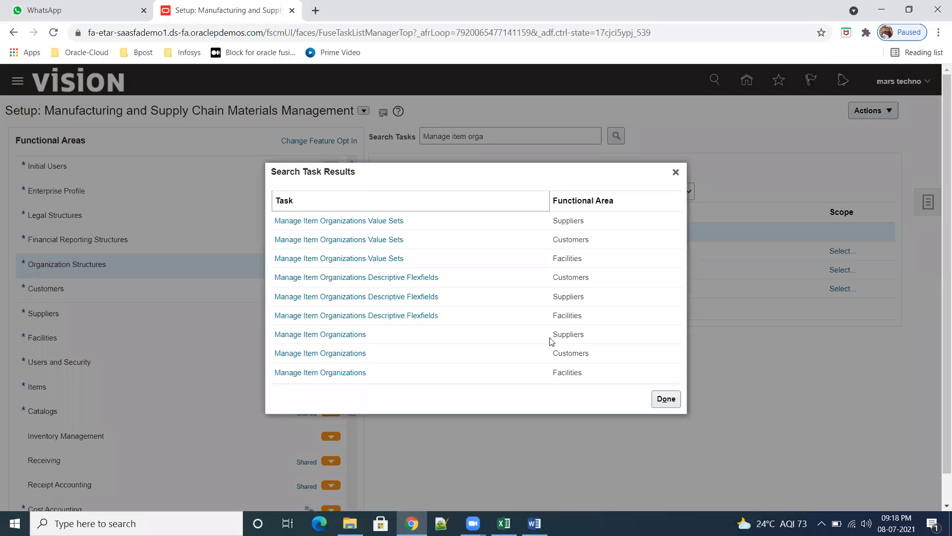
click(322, 335)
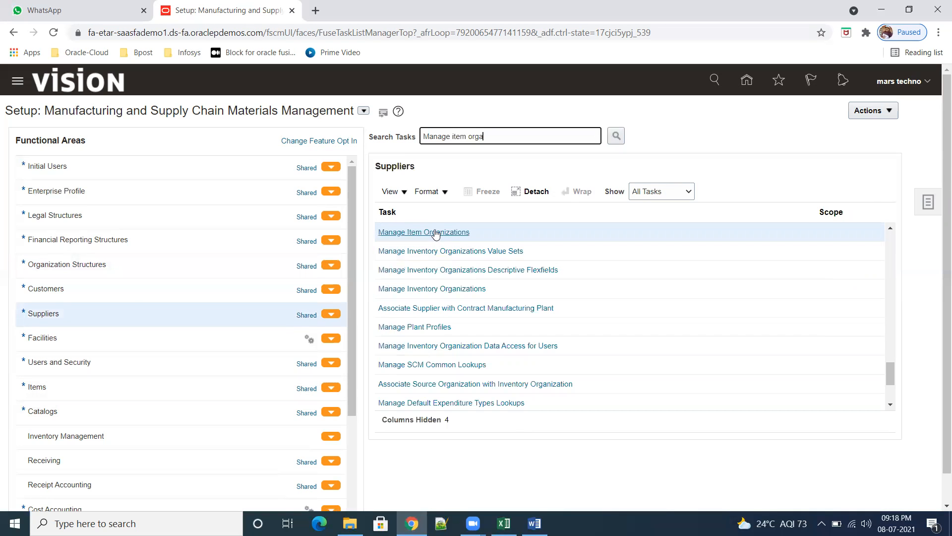
click(435, 233)
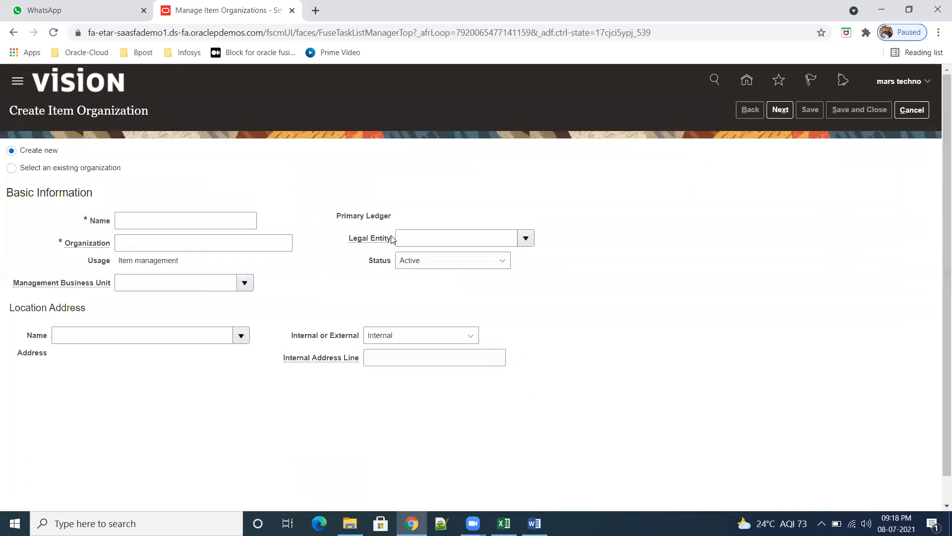
- Enter SR_IOM as both the Name and the Organization of the new item organization
mouse_move(386, 243)
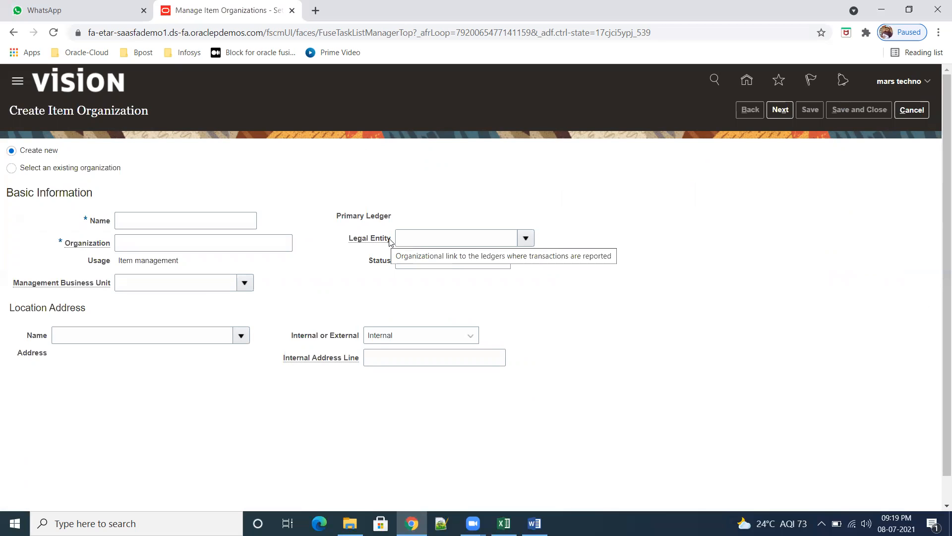
click(172, 219)
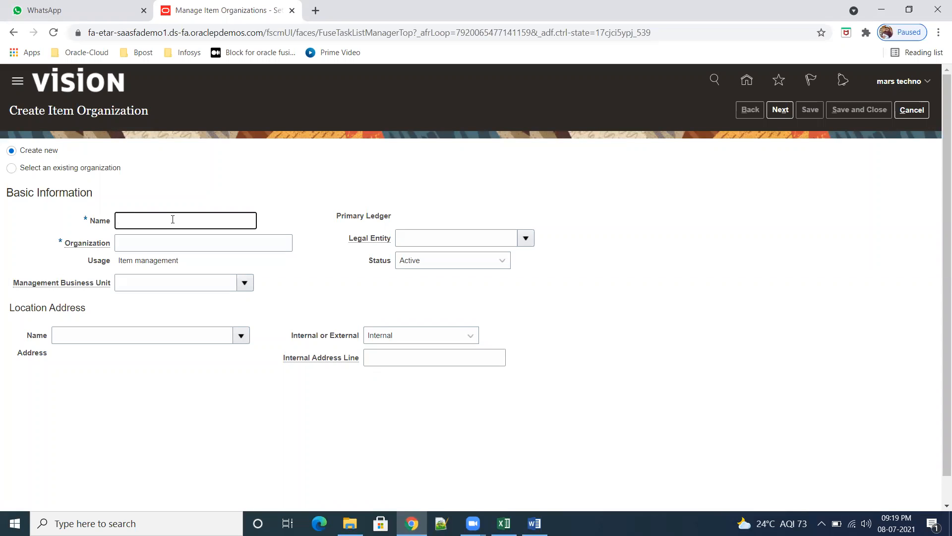
text(sr)
text(SR)
text(_IOM)
double_click(147, 224)
key(ctrl+c)
click(174, 240)
key(ctrl+v)
key(Tab)
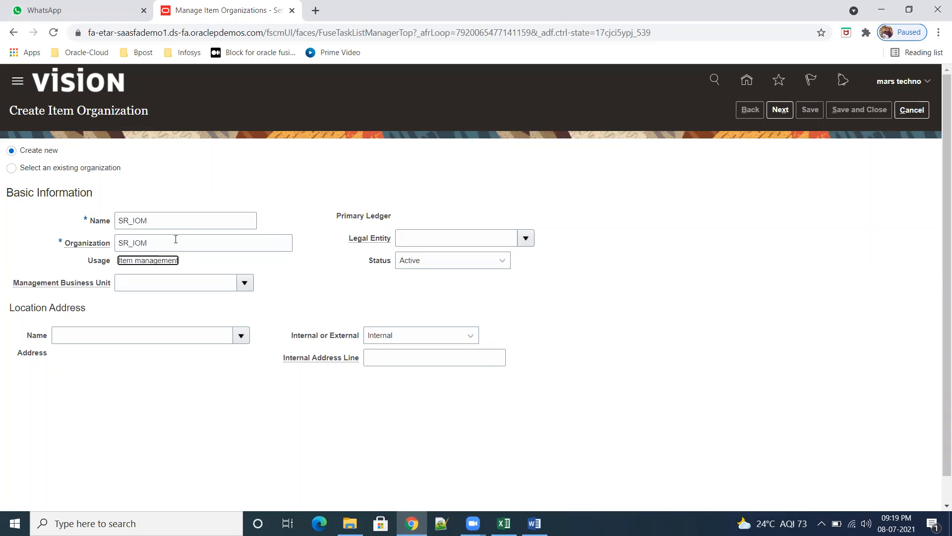
click(354, 302)
mouse_move(65, 290)
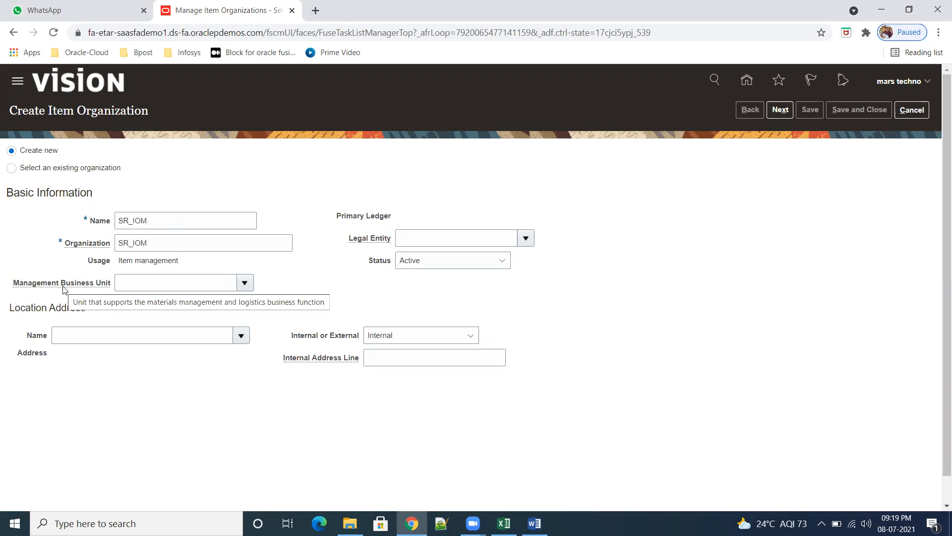
click(102, 335)
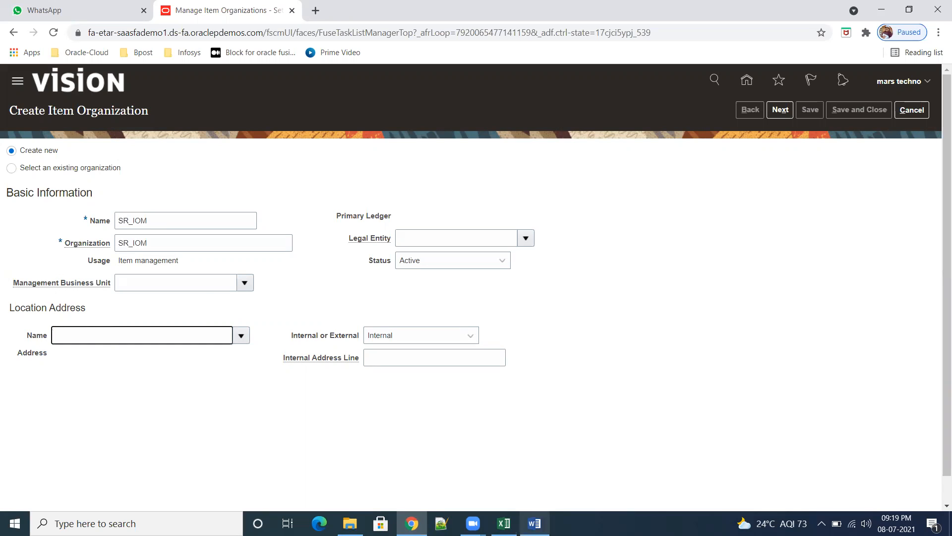
mouse_move(504, 523)
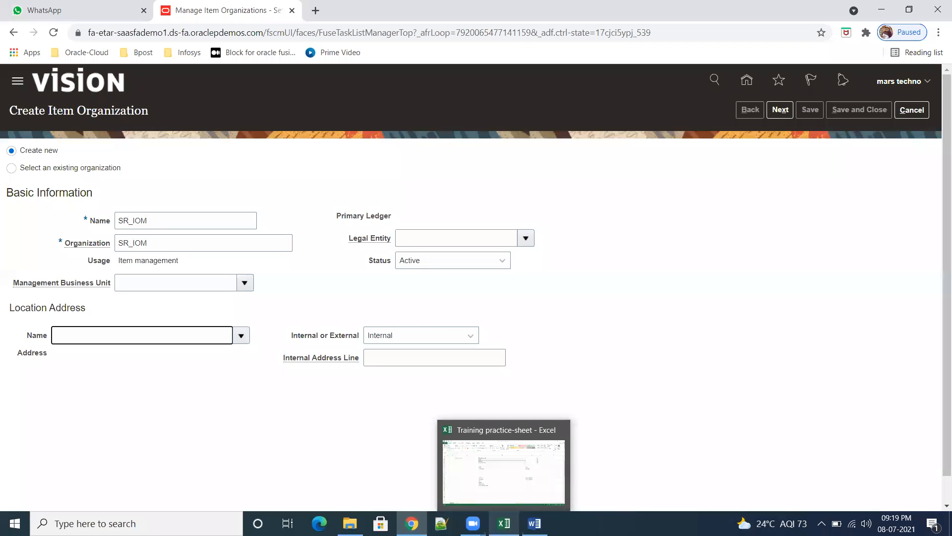
click(504, 523)
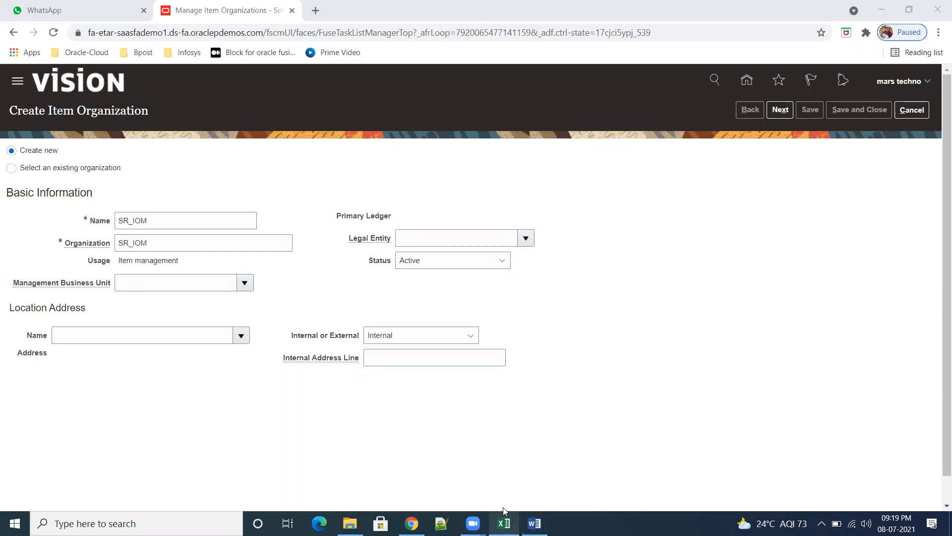
mouse_move(504, 524)
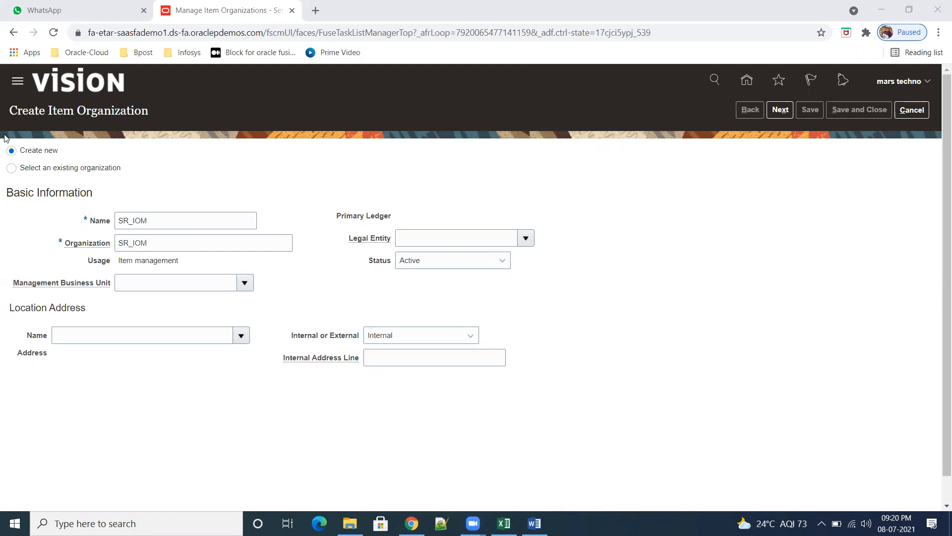
drag(49, 114, 149, 113)
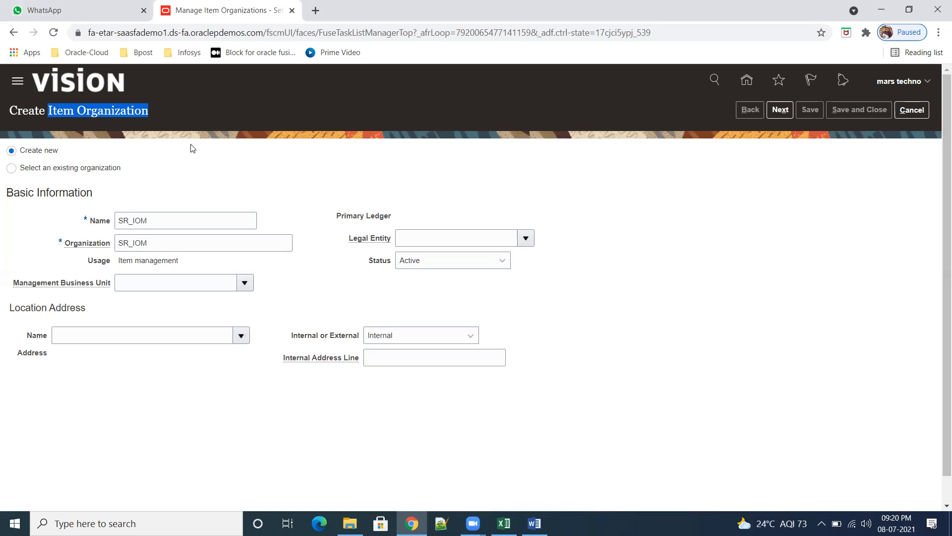
- Switch to the Training practice-sheet in Excel and copy the location name sr01_location1 from cell E132
click(484, 477)
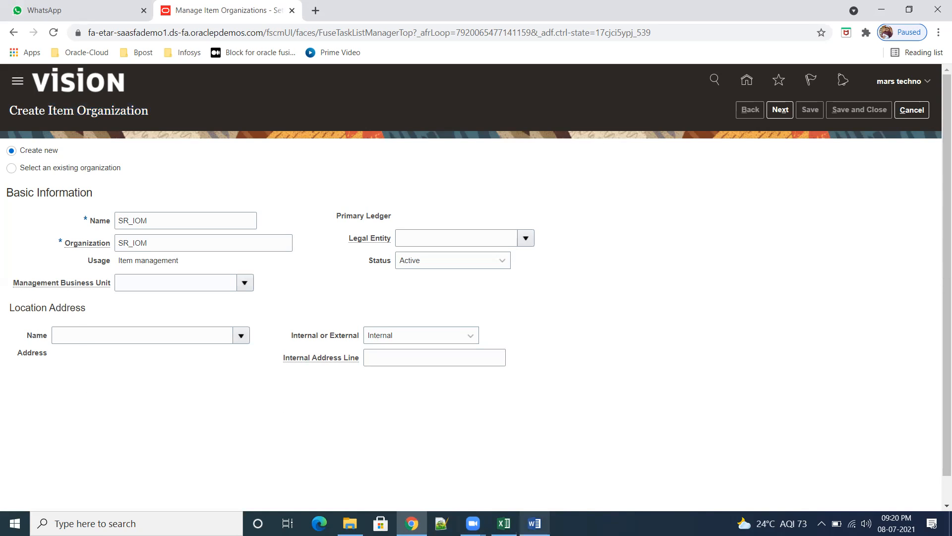
click(524, 433)
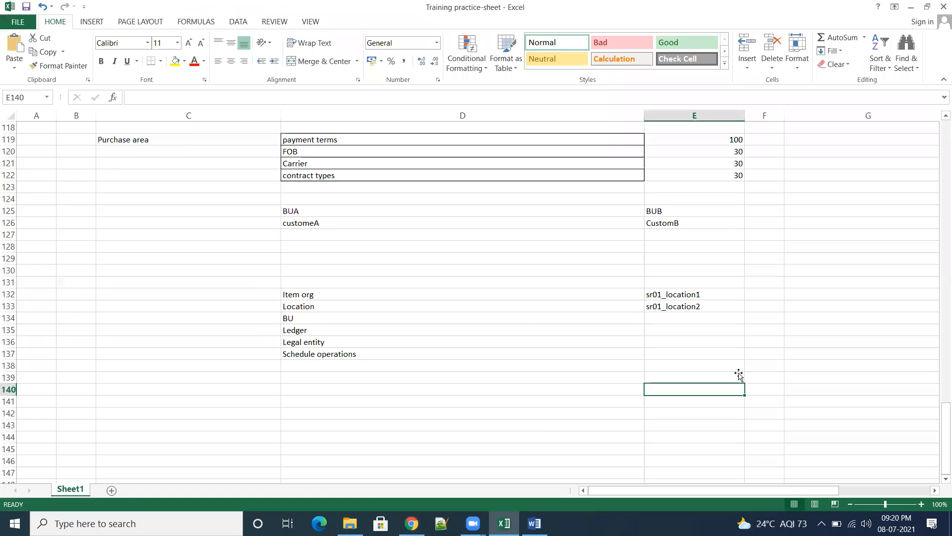
click(697, 295)
drag(209, 98, 129, 97)
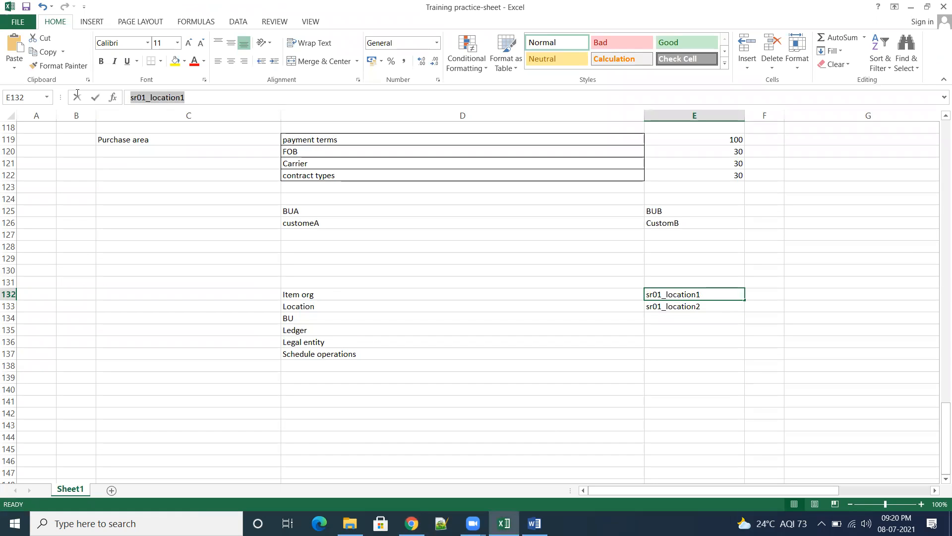
click(911, 7)
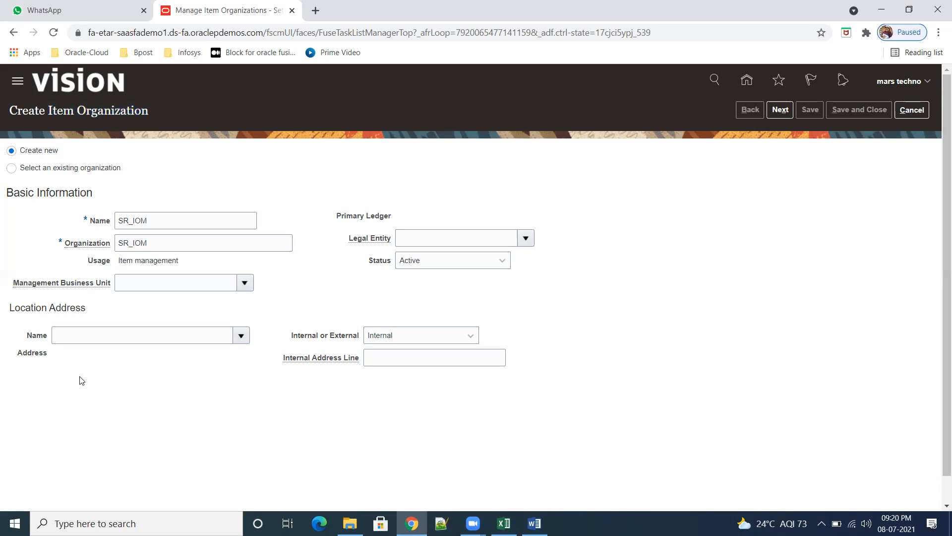
- Back in Oracle, set the Location Address name to sr01_location1 and continue to the item organization parameters
click(83, 332)
key(ctrl+v)
key(Tab)
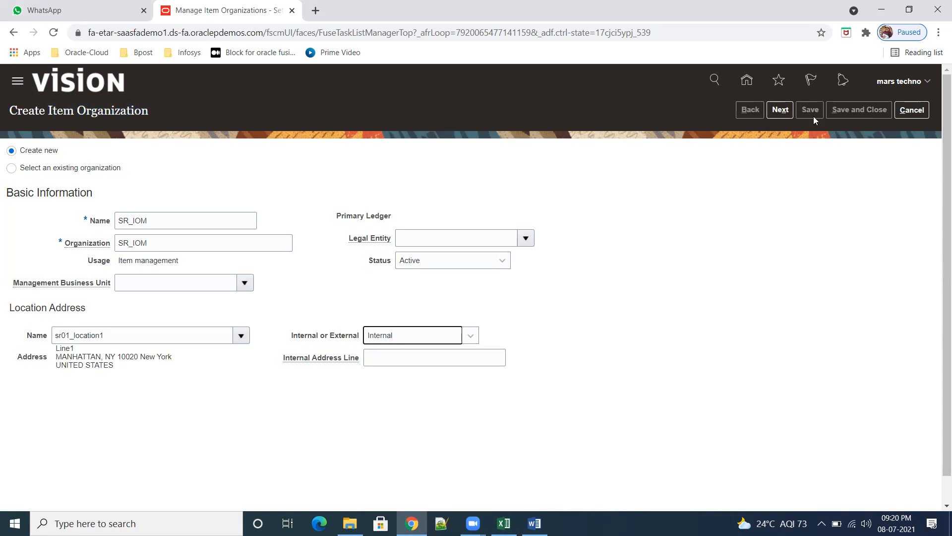
click(777, 112)
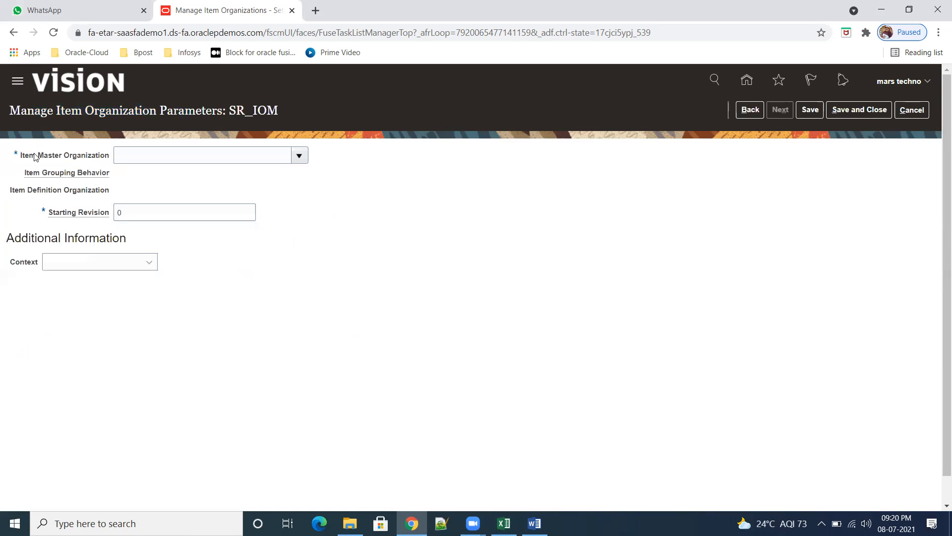
- Search the Item Master Organization list for "SR" and select SR_IOM as the item master organization
click(299, 155)
click(129, 362)
click(448, 266)
text(SR)
click(540, 289)
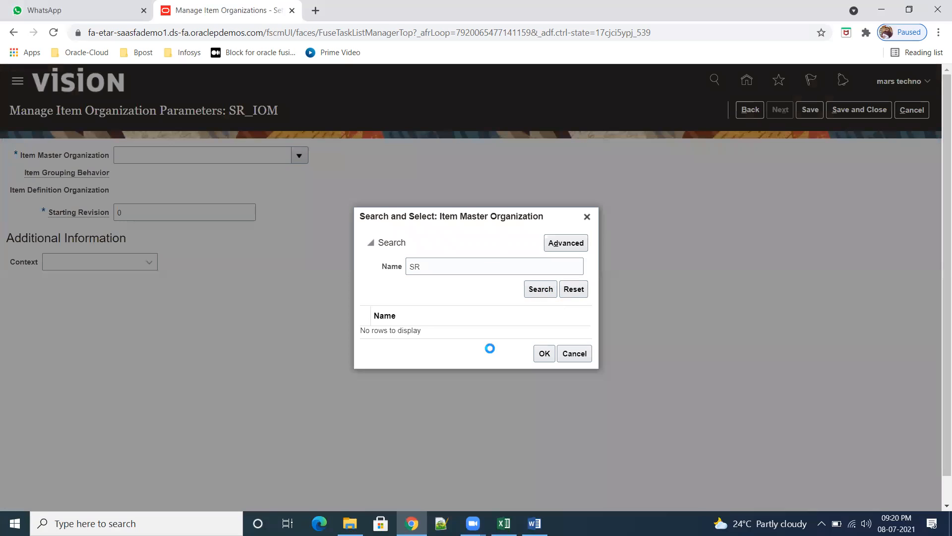
click(416, 321)
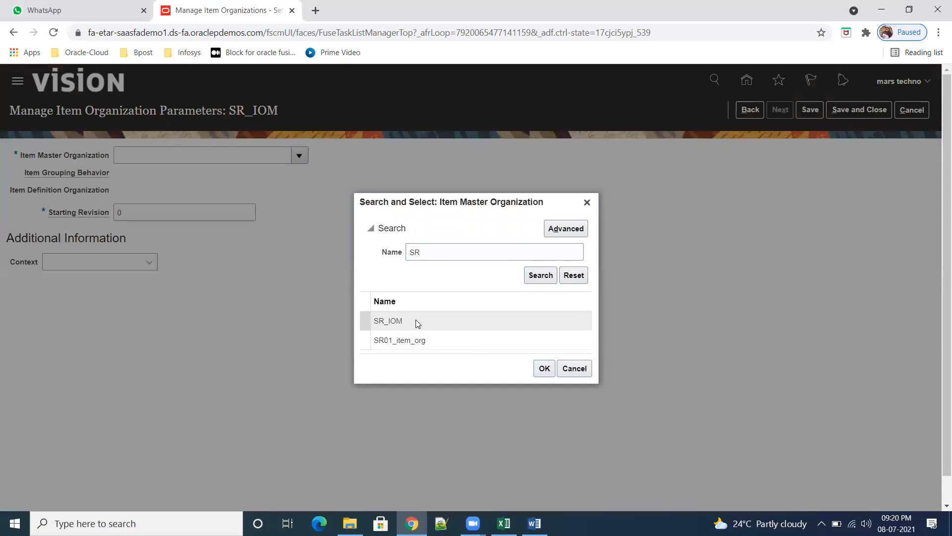
click(544, 370)
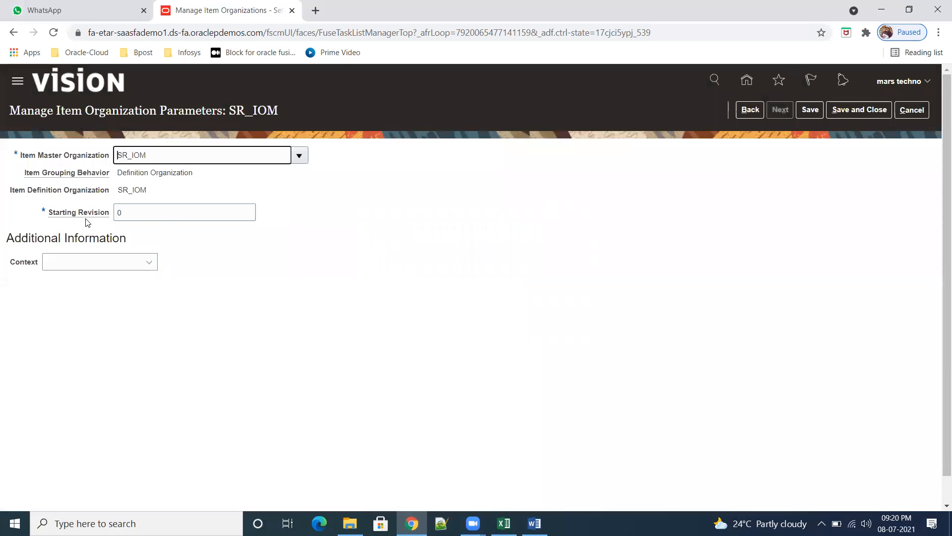
- Save the SR_IOM item organization parameters and close the page
key(Tab)
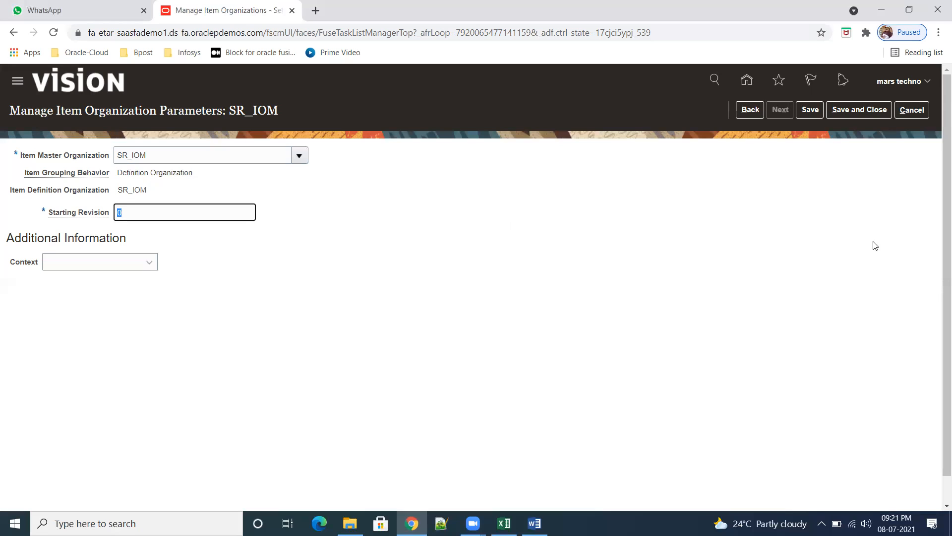
click(813, 108)
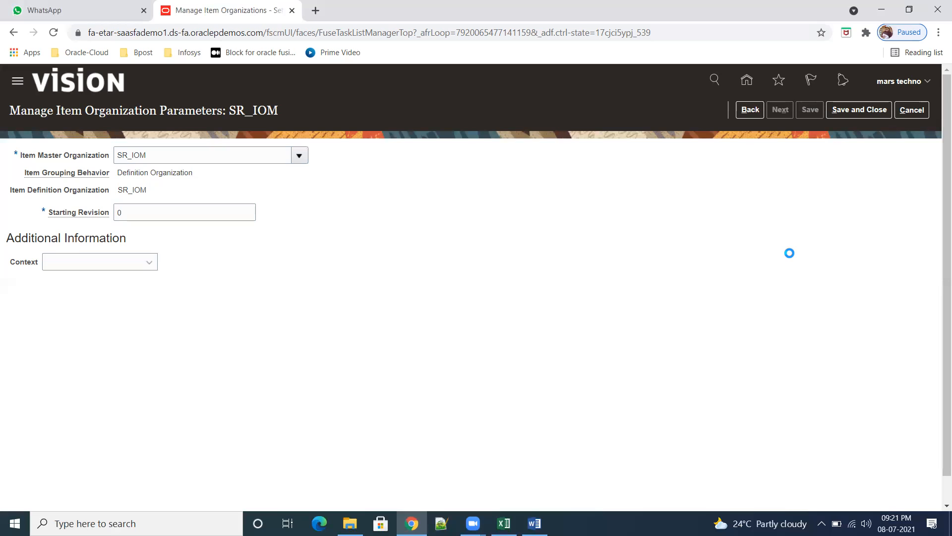
click(869, 110)
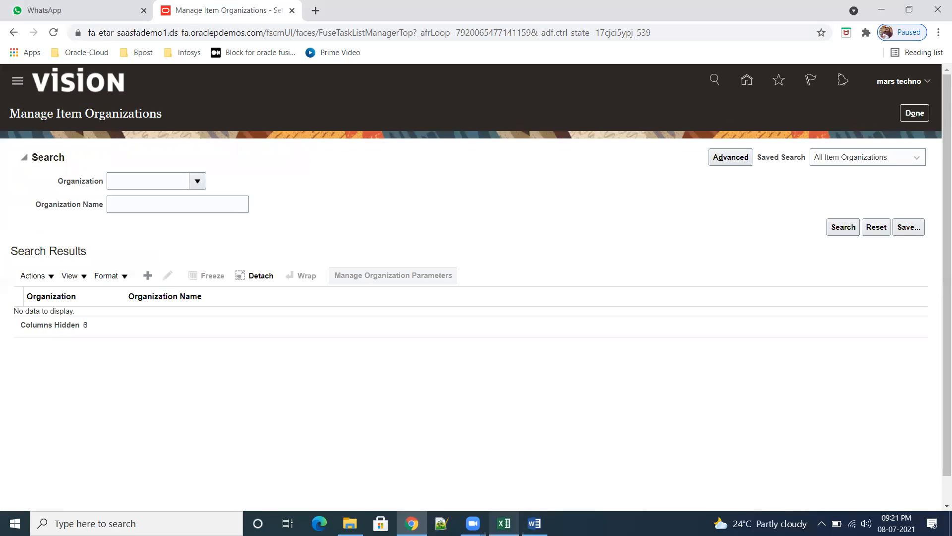
- Switch to the Excel practice sheet and record sr_IOM in cell E131, above the location names
key(alt+Tab)
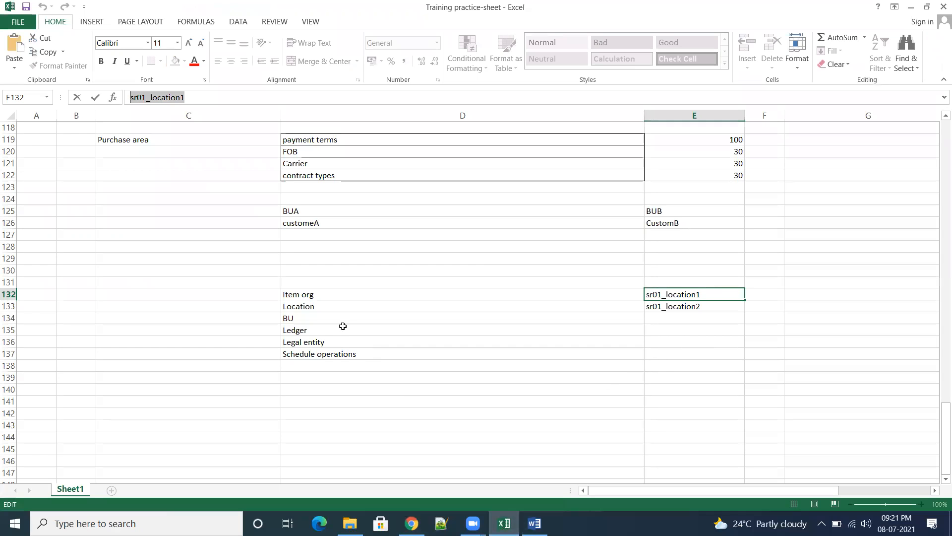
double_click(690, 280)
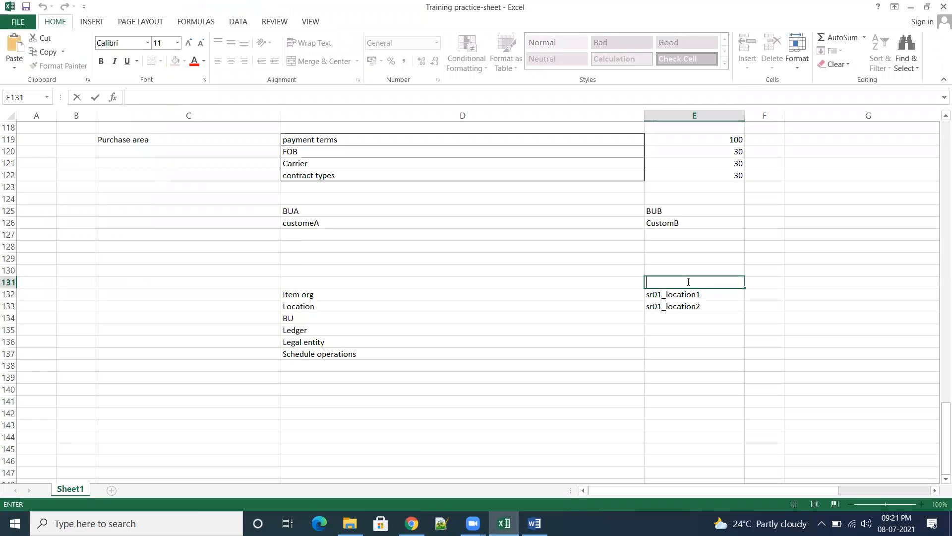
text(sr_IOM)
key(Tab)
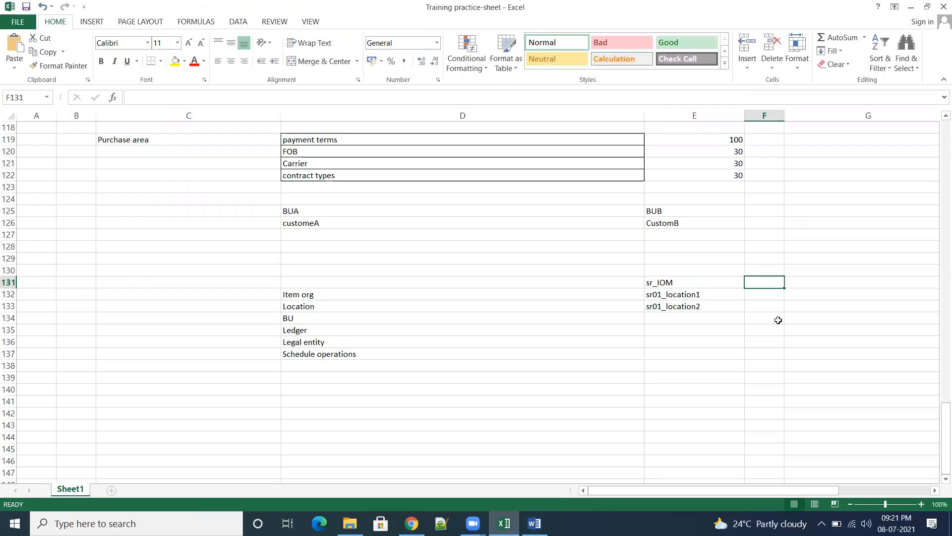
- Switch back to Oracle in Chrome and leave Manage Item Organizations for the setup task list
key(alt+Tab)
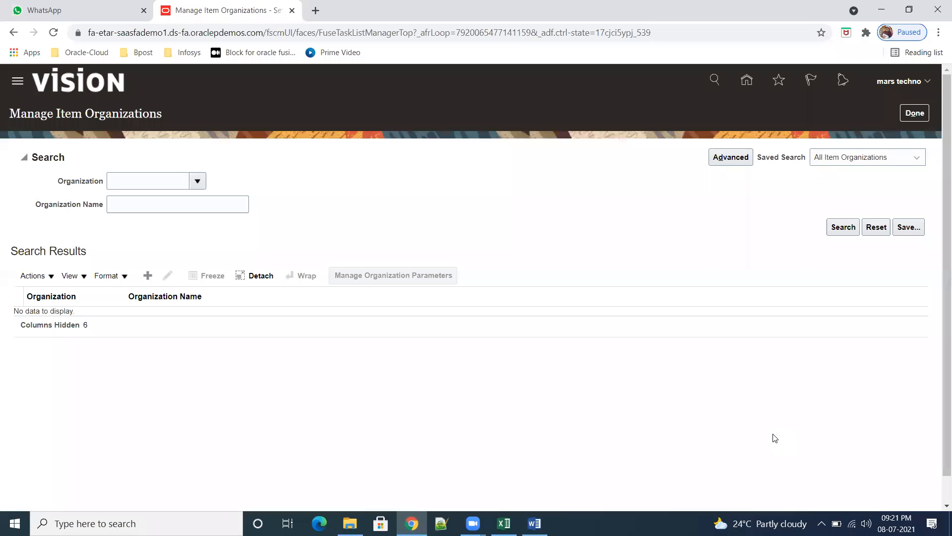
click(925, 114)
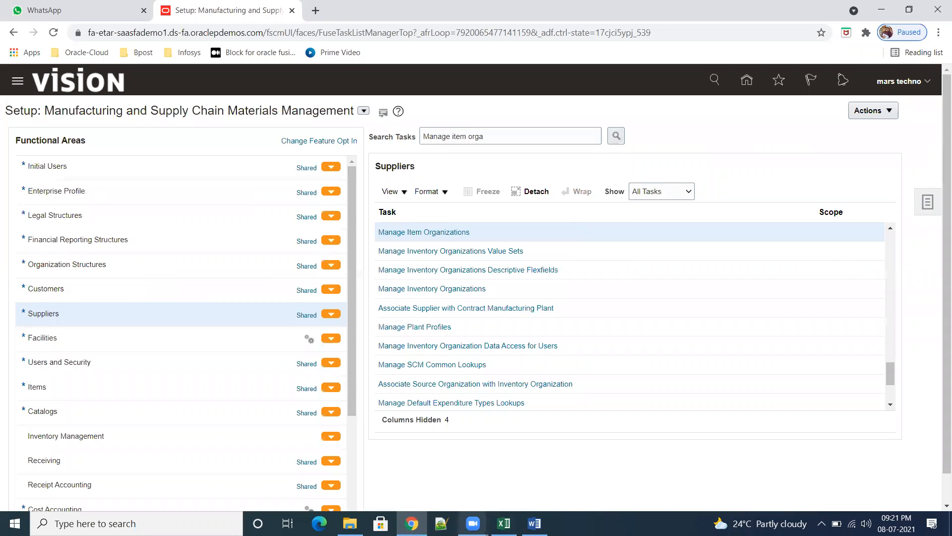
- In the Excel practice sheet, enter "Facalitate shift" in E137 beside Schedule operations and "work day pattern" in E138
mouse_move(504, 523)
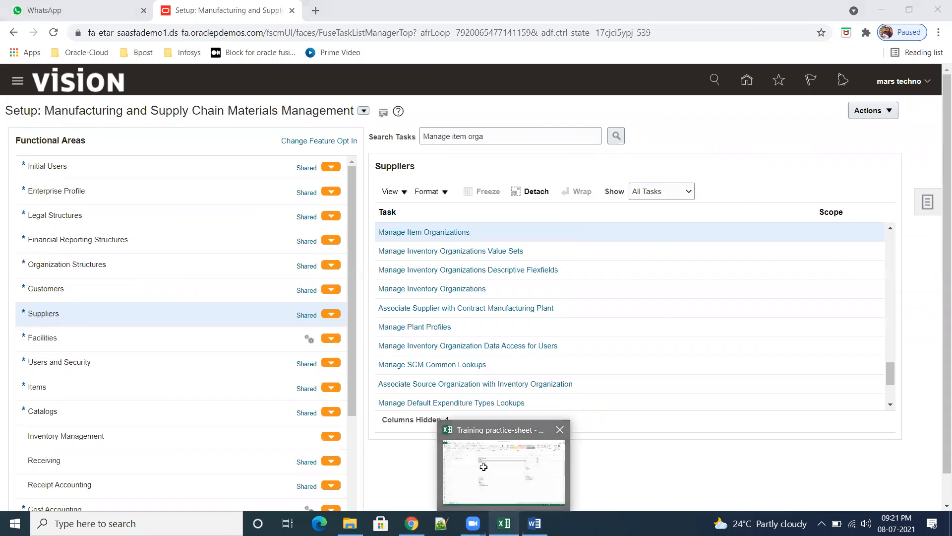
click(485, 488)
click(347, 355)
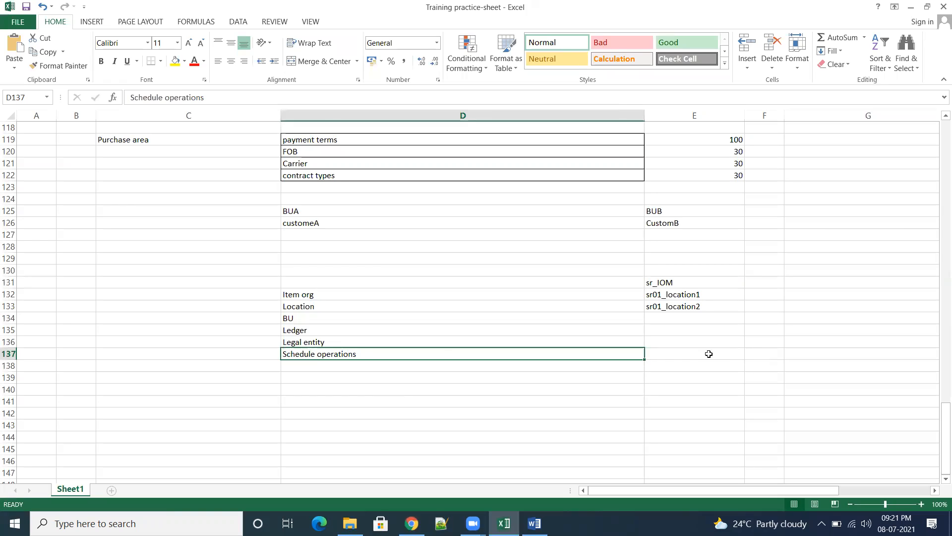
click(708, 353)
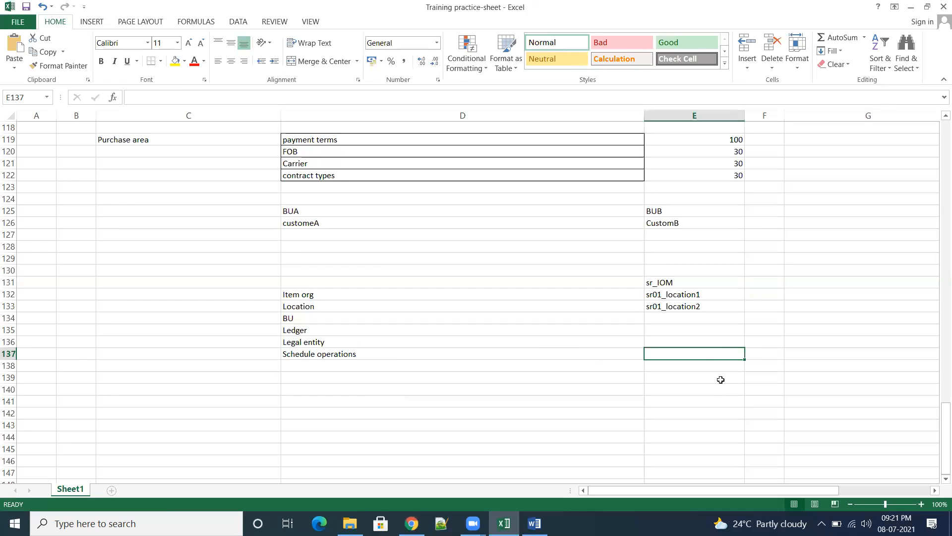
text(Fac)
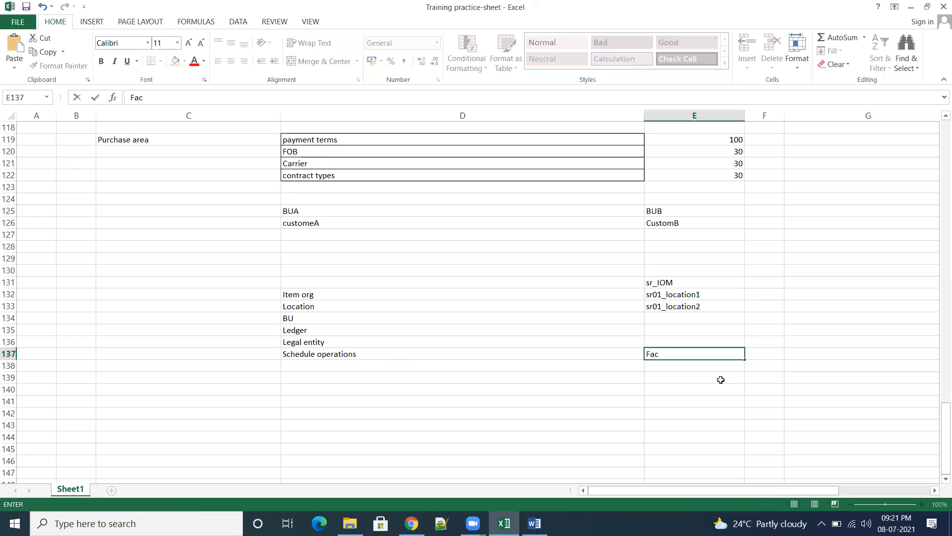
text(alitate shift)
click(680, 366)
text(w)
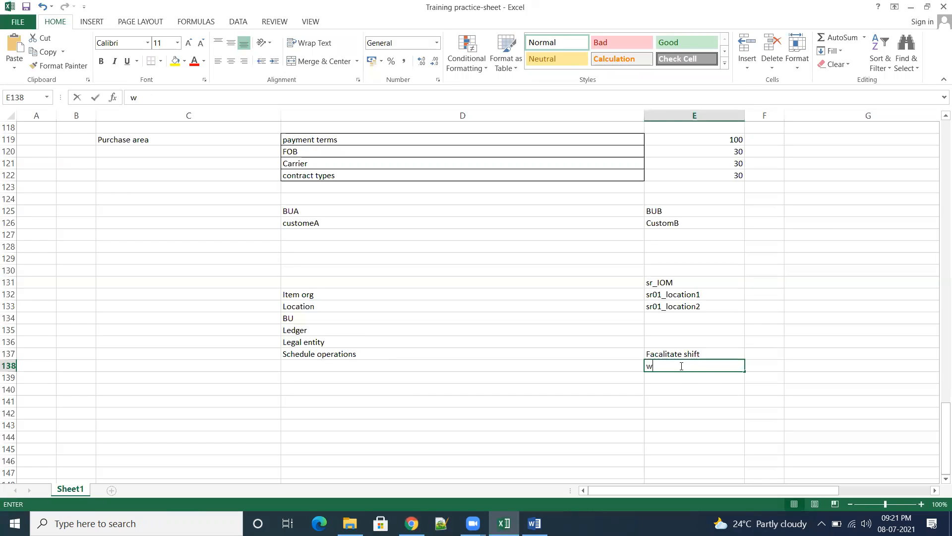
text(ork day p)
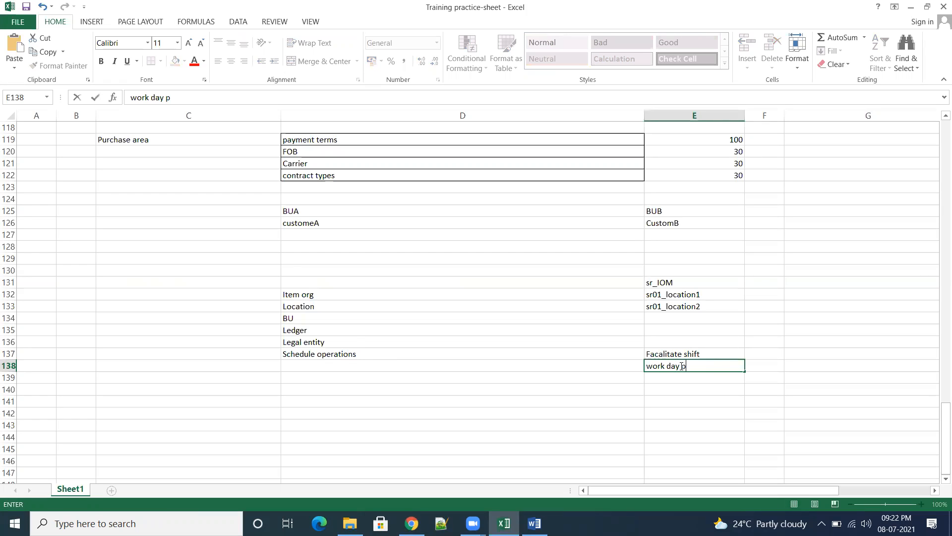
text(attern)
- Add "schedule exceptions" in cell E139 and "schedule operations" in cell E140
click(686, 378)
text(s)
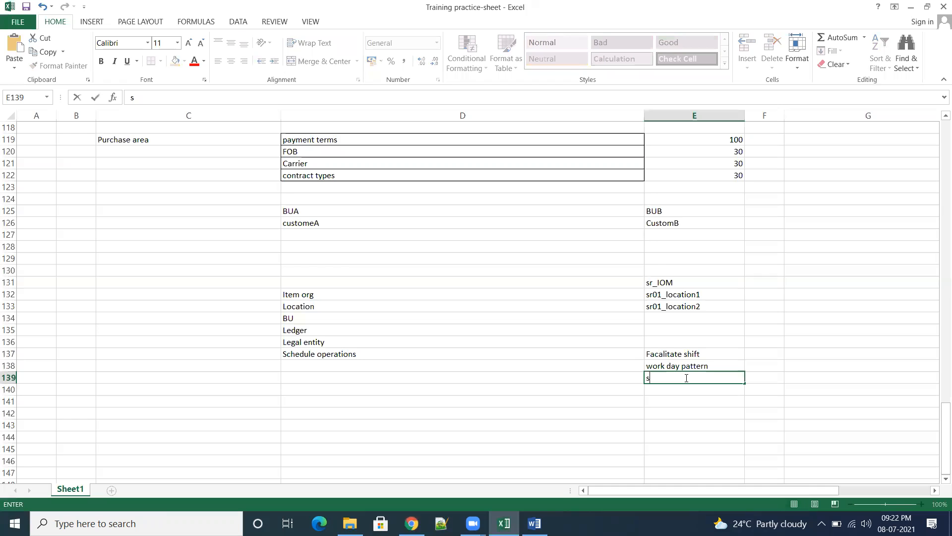
text(chedule exceptions)
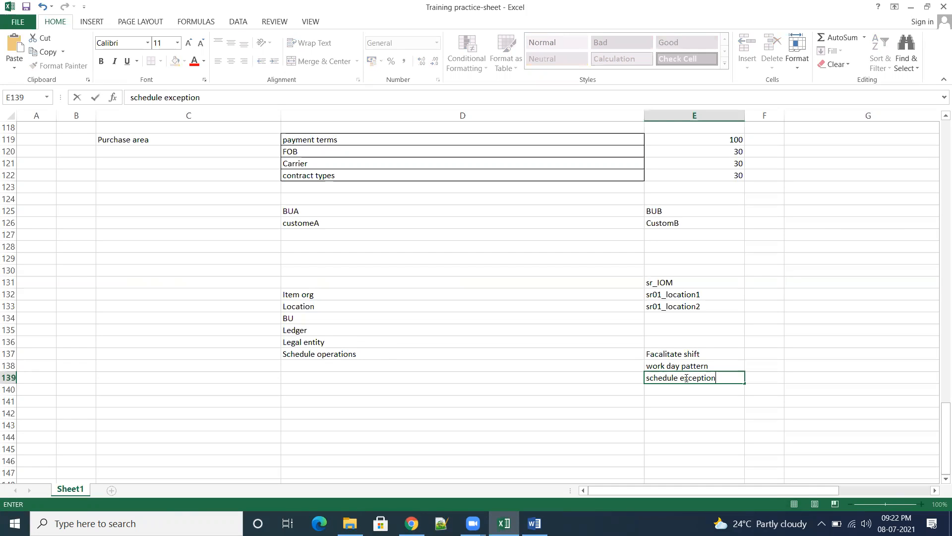
key(Return)
text(schedule ope)
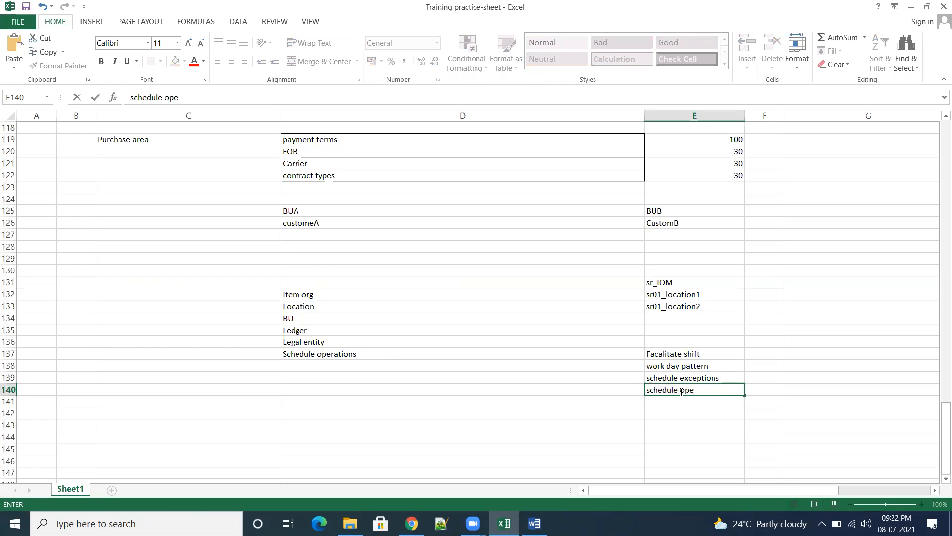
text(rations)
click(821, 416)
drag(704, 354, 709, 377)
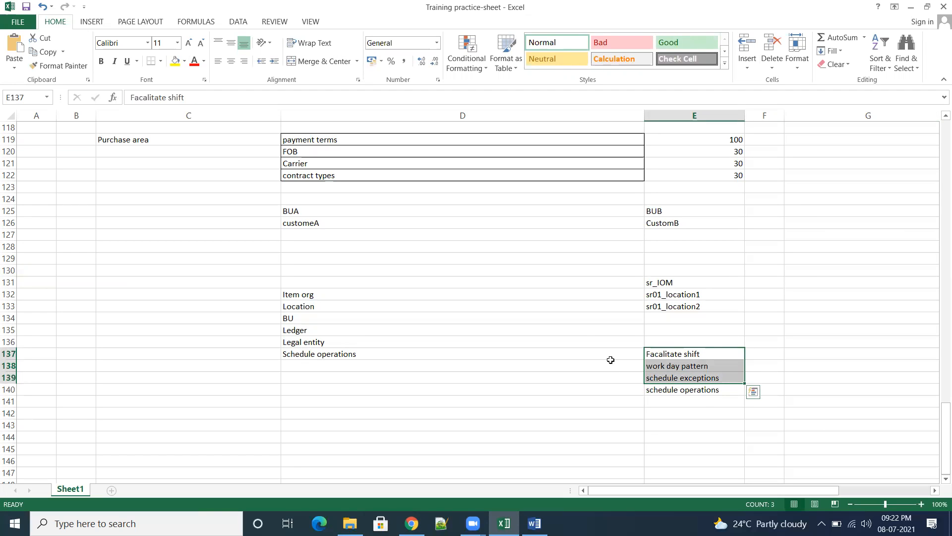
click(697, 390)
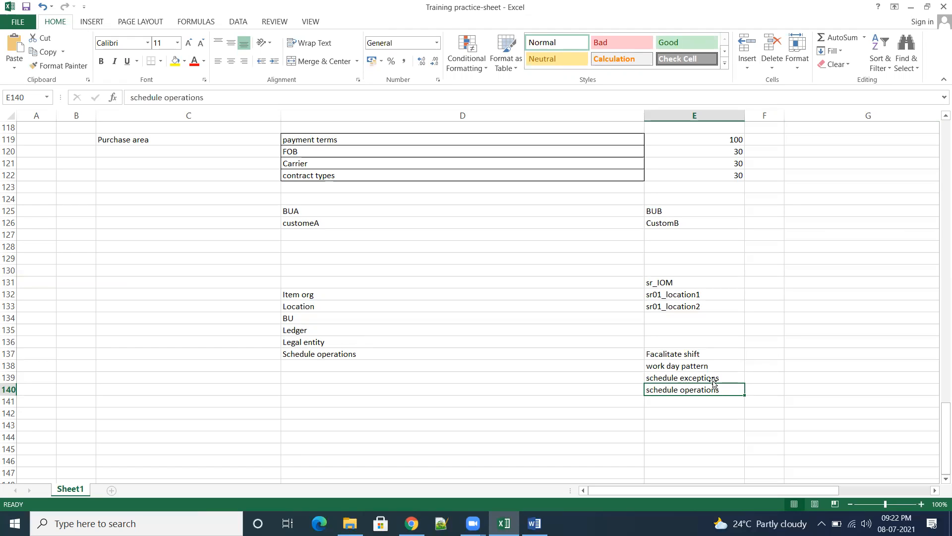
drag(697, 357, 710, 378)
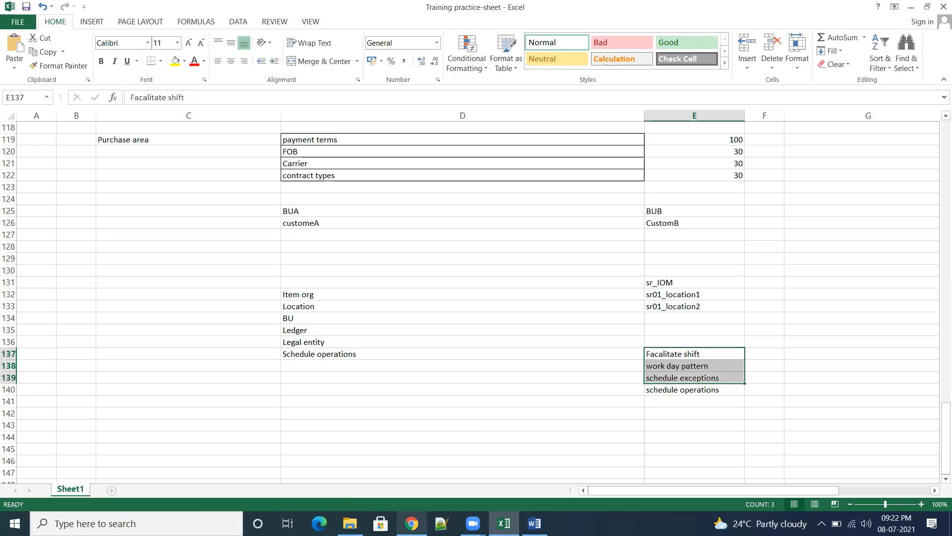
- Switch to Oracle in Chrome and look through the Inventory Management and Items functional areas for the facility schedule tasks
mouse_move(412, 523)
click(421, 489)
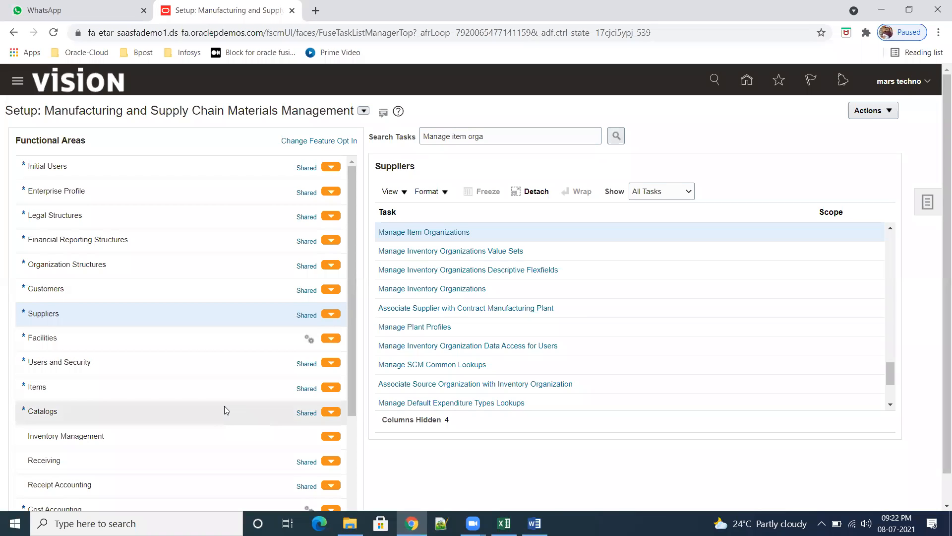
click(87, 438)
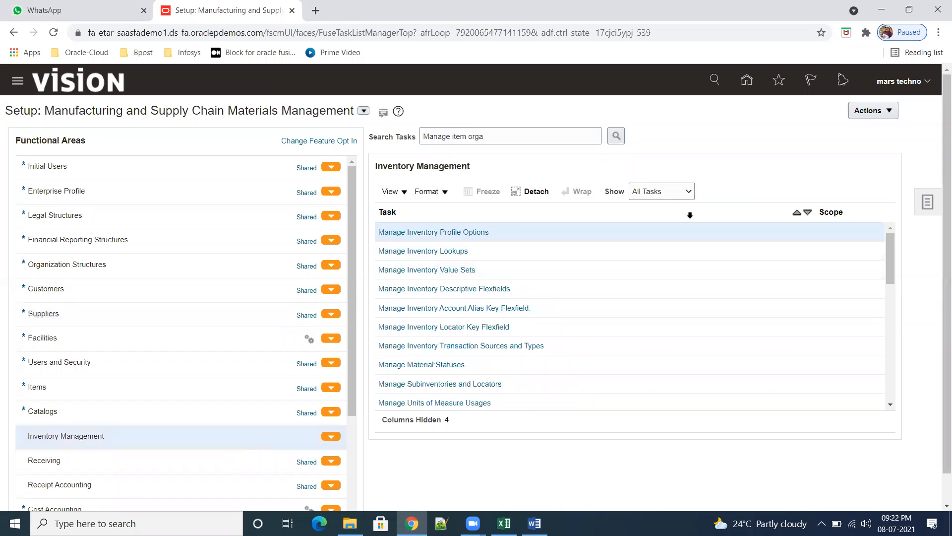
click(688, 191)
click(645, 204)
scroll(75, 404, down, 2)
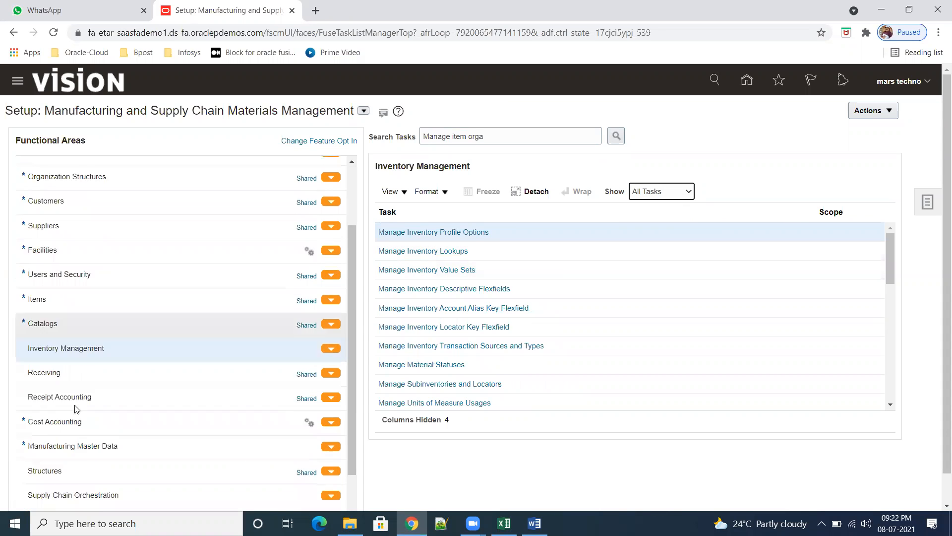
scroll(84, 413, down, 1)
scroll(92, 406, up, 3)
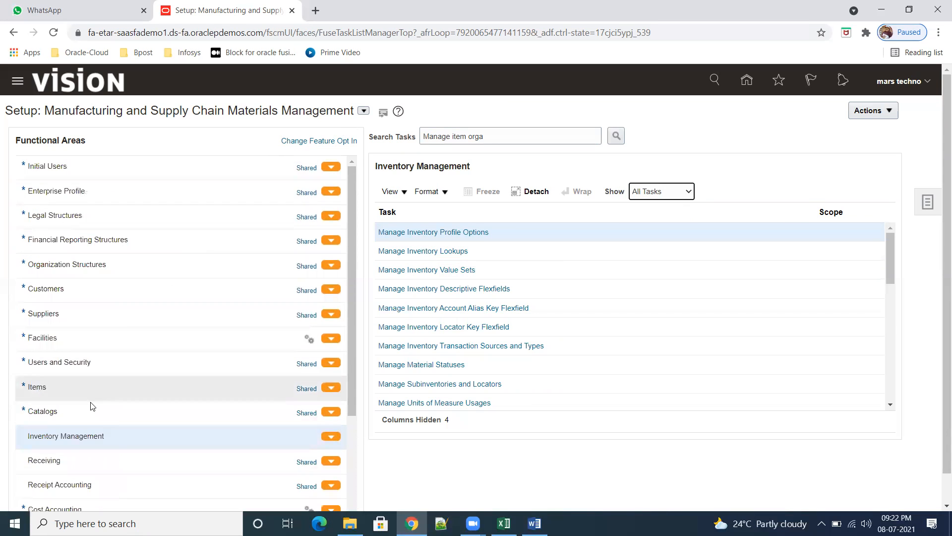
click(91, 387)
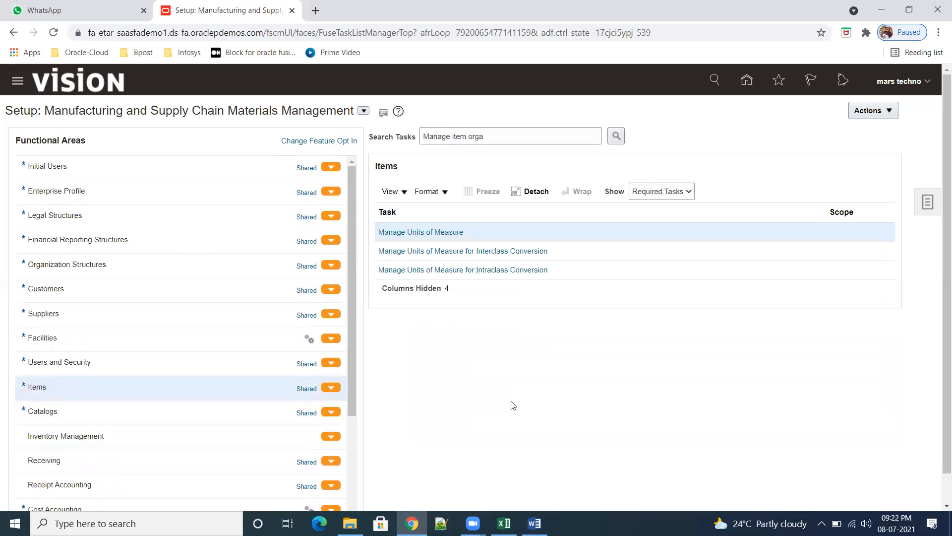
- Show all tasks of the Facilities functional area and open Manage Facility Shifts
click(74, 336)
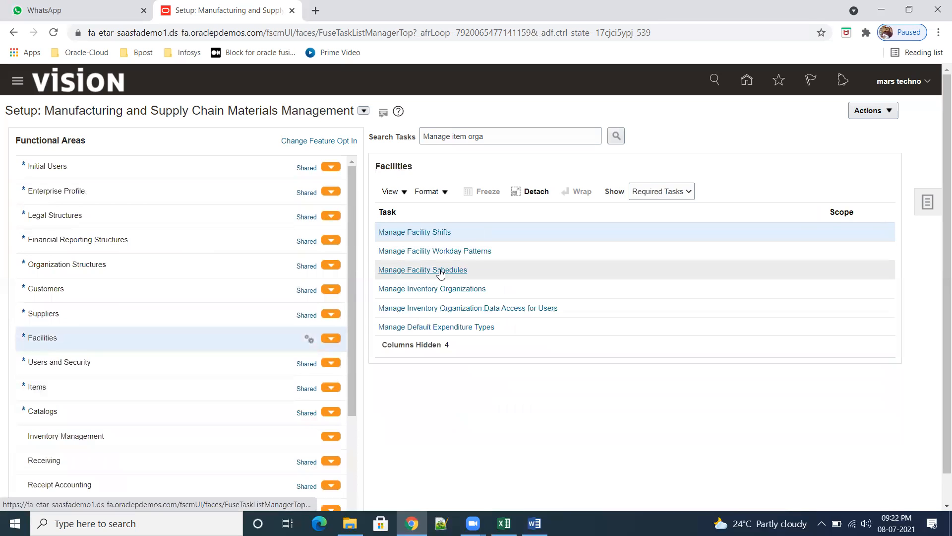
click(686, 192)
click(645, 204)
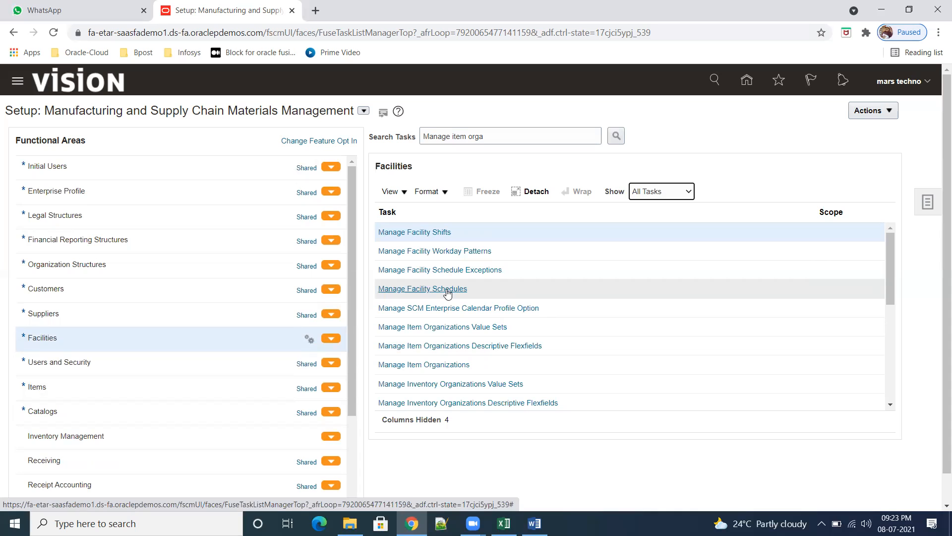
click(422, 232)
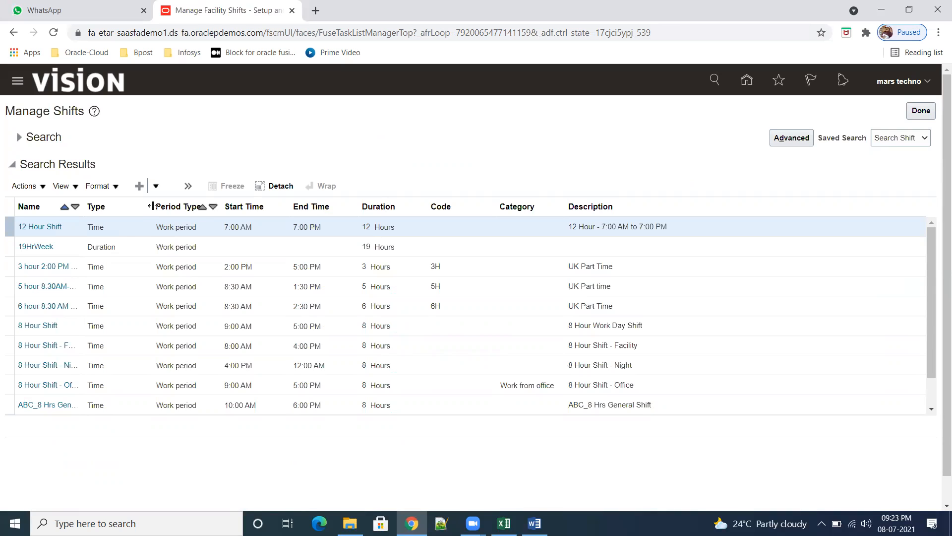
- Start a new time shift with SR01_SHIFT as its name and description and SR0 as its code
click(139, 186)
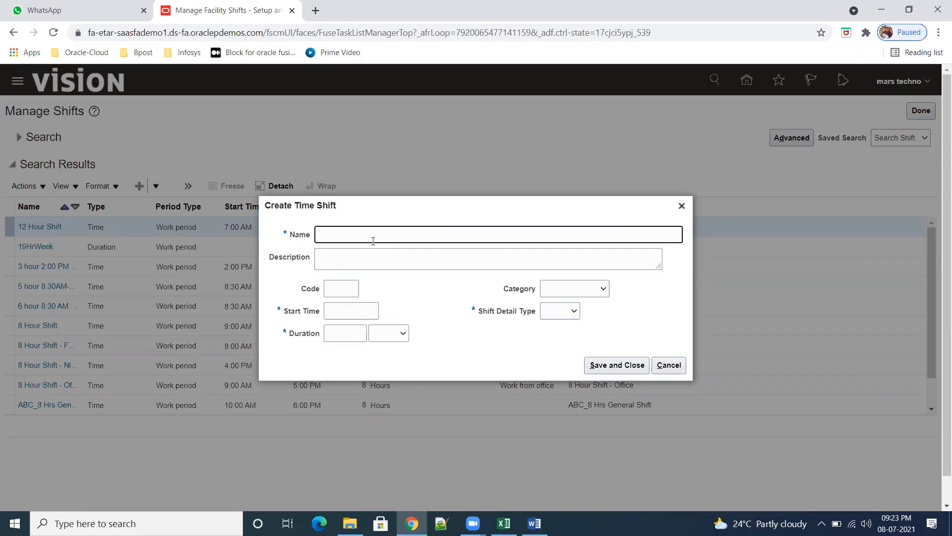
text(SR01SHIFT)
double_click(389, 234)
key(ctrl+c)
click(336, 266)
key(ctrl+v)
key(Tab)
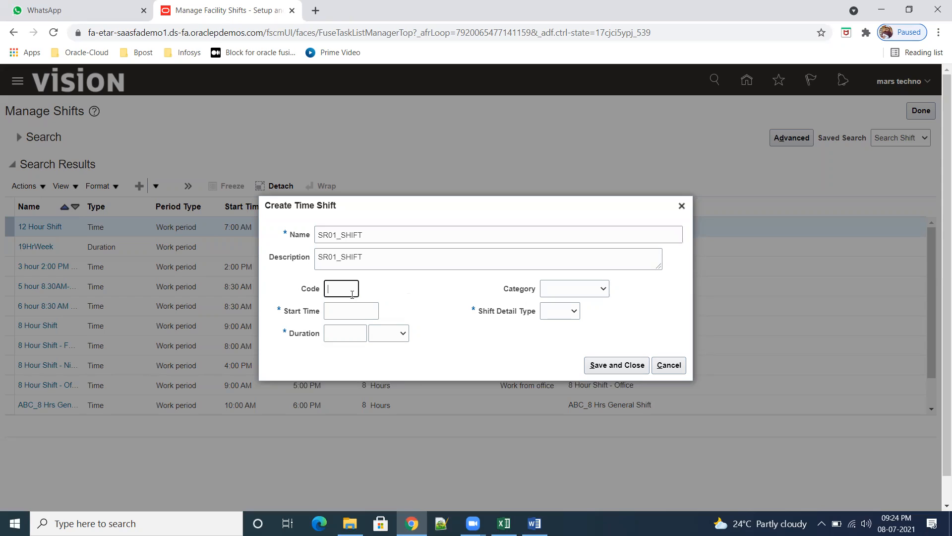
text(SR0)
- Set the shift's start time to 6:00 AM and its duration to 12 hours
click(353, 314)
text(06:00)
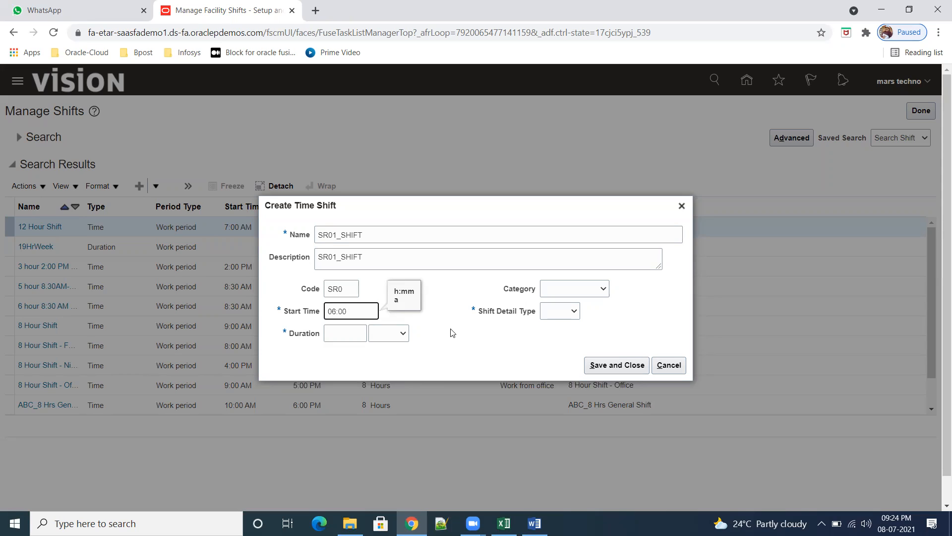
key(Tab)
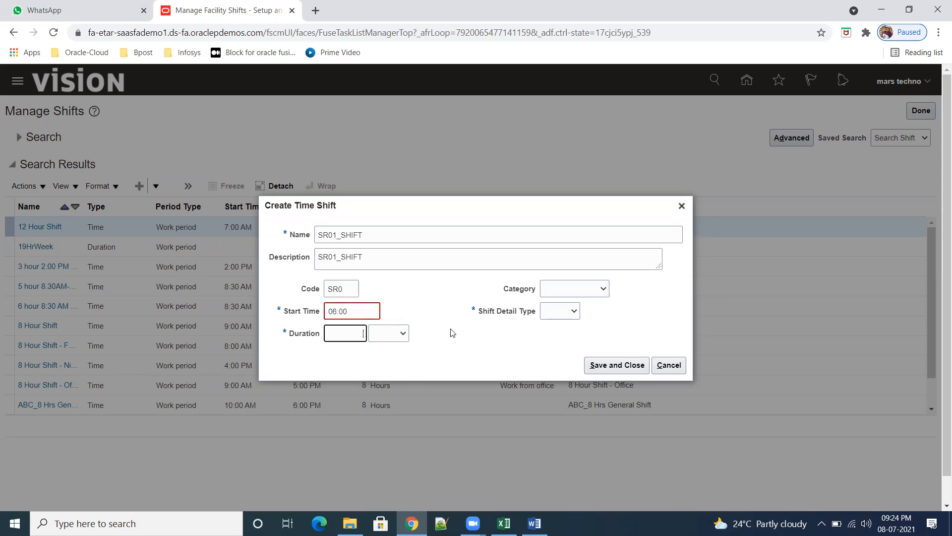
click(364, 313)
text(AM)
key(Tab)
text(12)
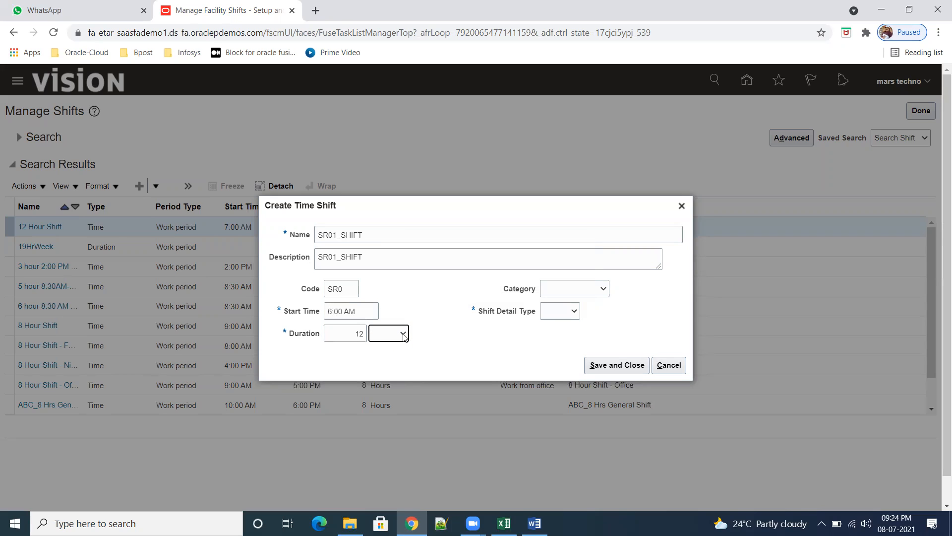
click(404, 338)
click(394, 365)
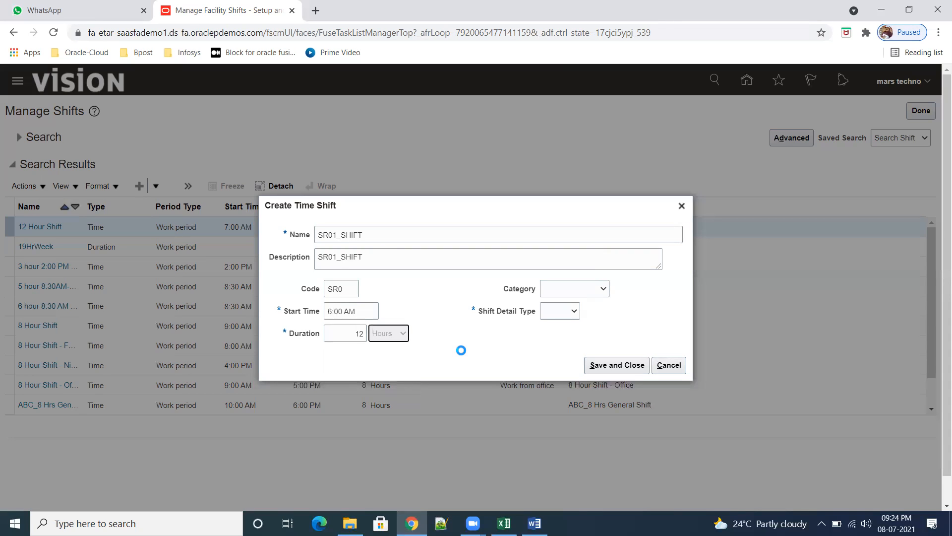
- Set the shift's category to Work from office and shift detail type to None, then save it and leave Manage Shifts
click(604, 289)
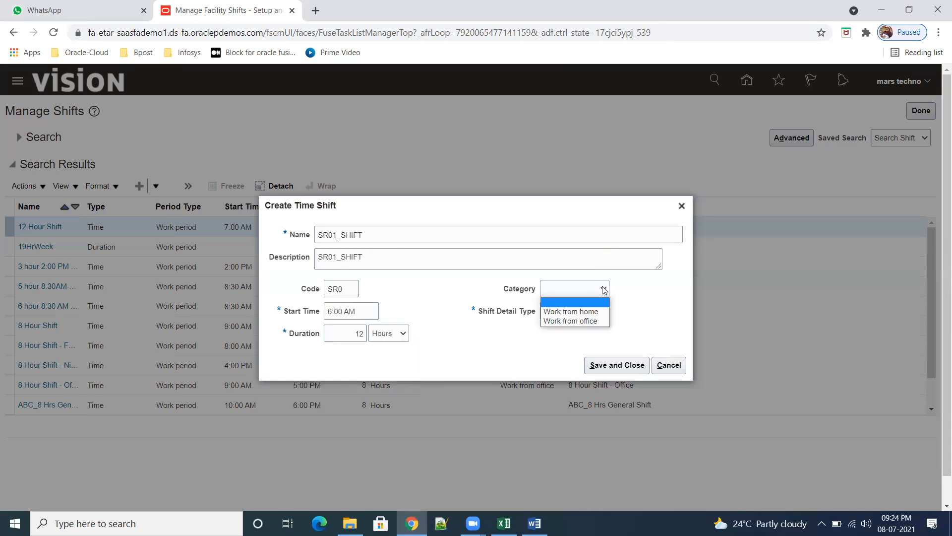
click(605, 322)
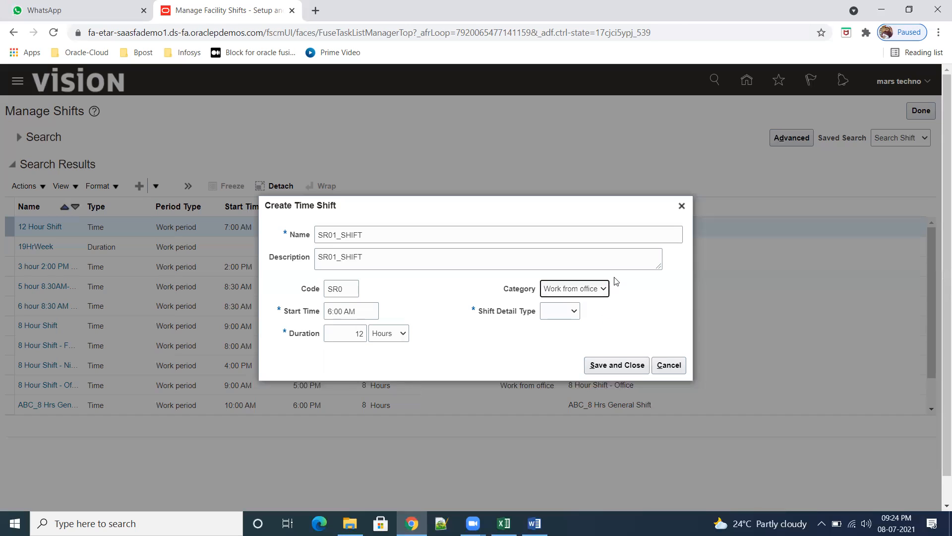
click(575, 312)
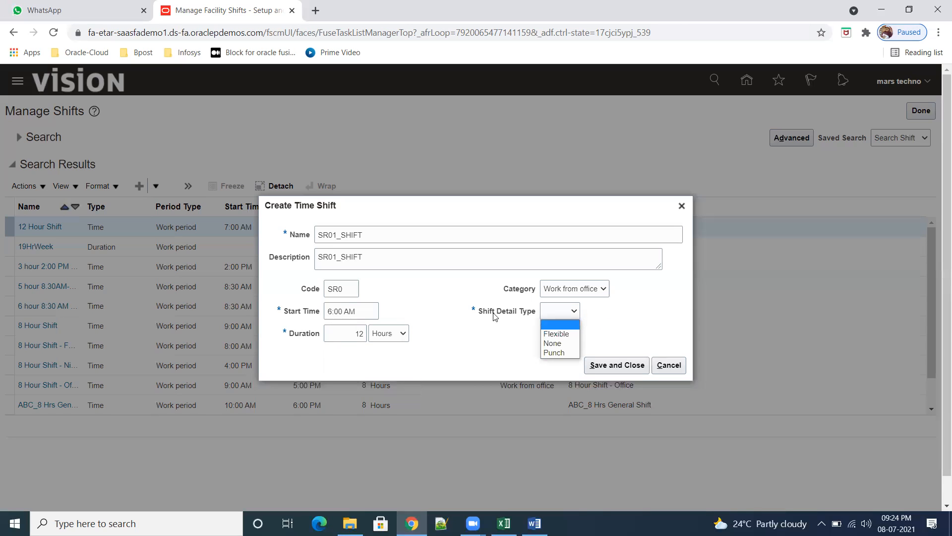
click(559, 342)
click(580, 316)
click(556, 344)
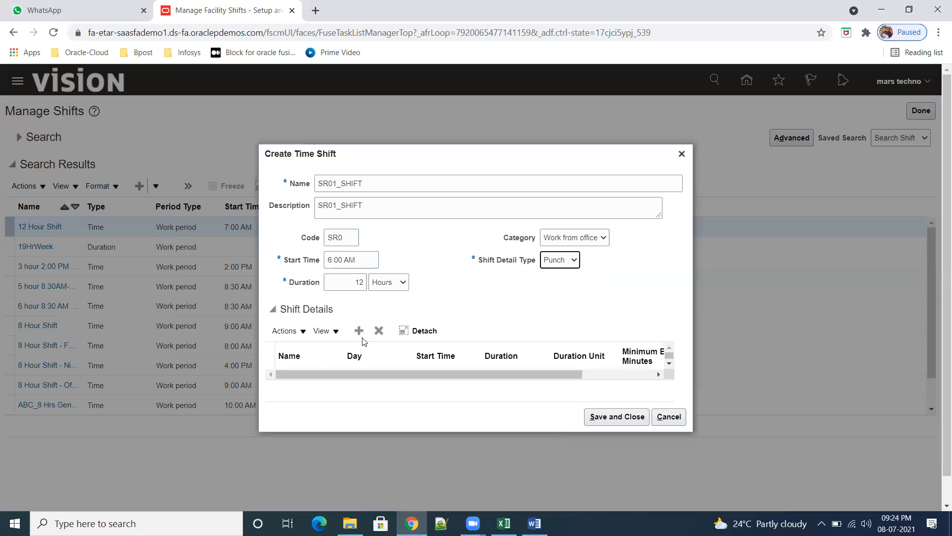
click(573, 263)
click(559, 281)
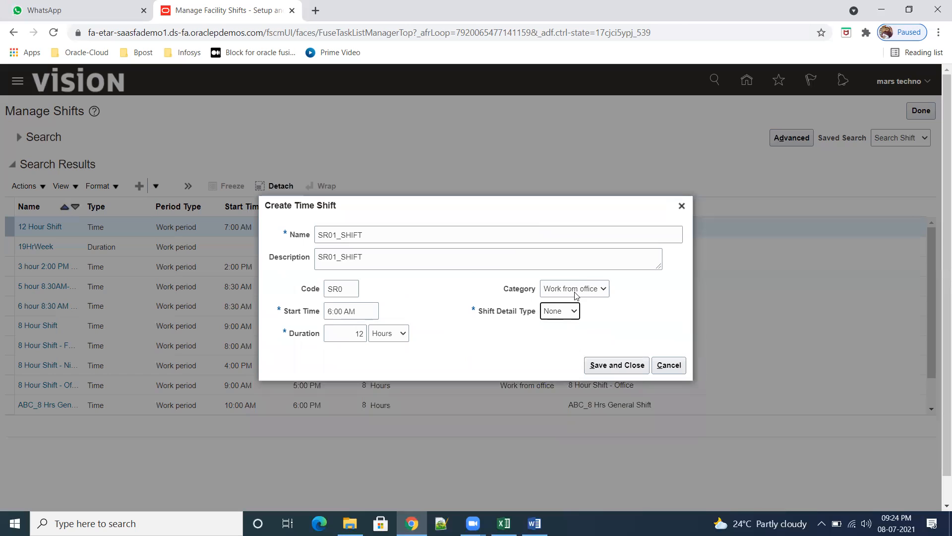
click(623, 370)
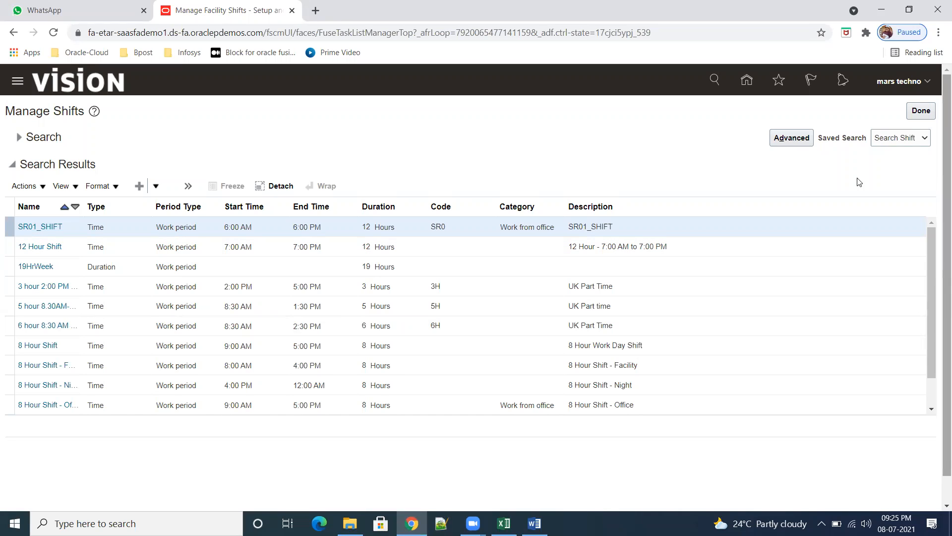
click(921, 110)
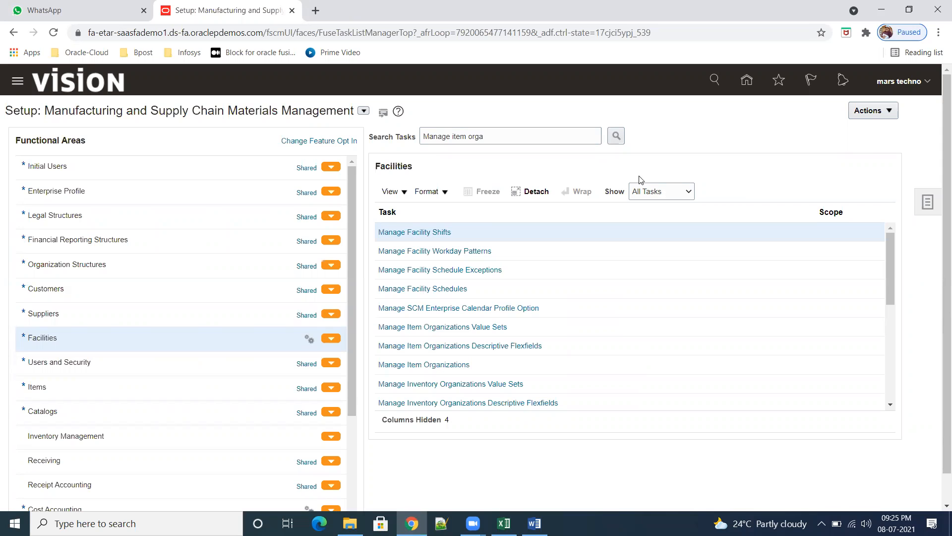
- In Manage Facility Workday Patterns, start a time pattern with SR01_workday as name and description and a length of 5 days
click(451, 254)
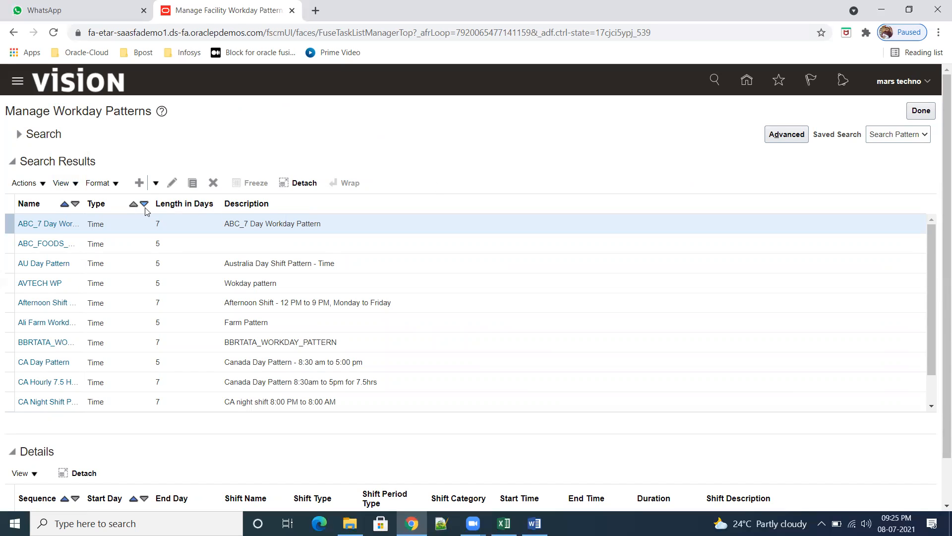
click(139, 182)
text(sr)
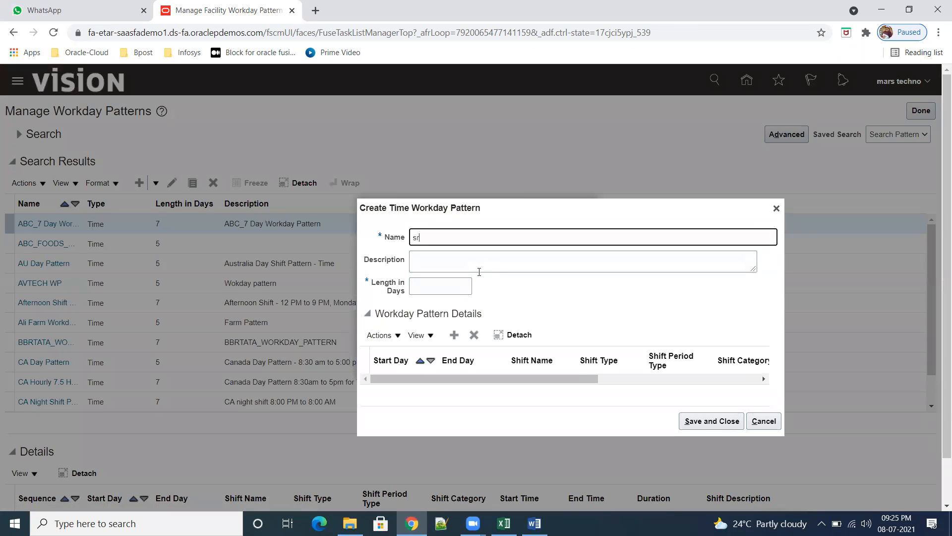
key(BackSpace)
key(BackSpace)
text(SR01_workday)
key(ctrl+a)
key(ctrl+c)
click(473, 260)
key(ctrl+v)
click(438, 291)
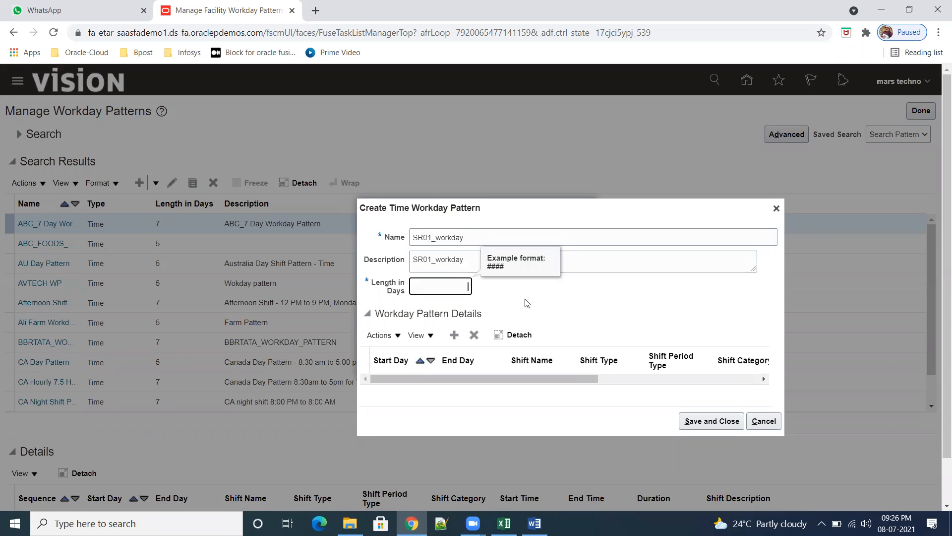
text(5)
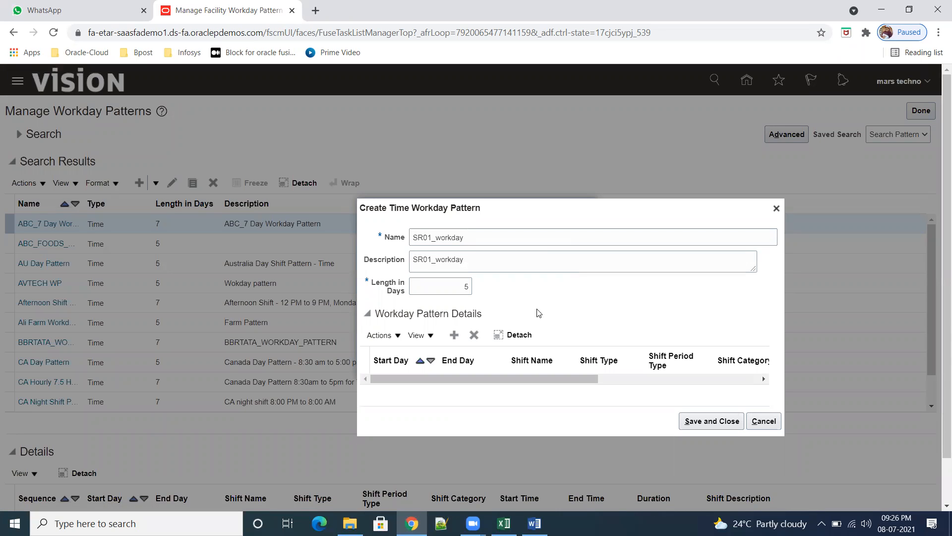
- Add a workday pattern detail line running from day 1 to day 5
click(453, 335)
click(393, 385)
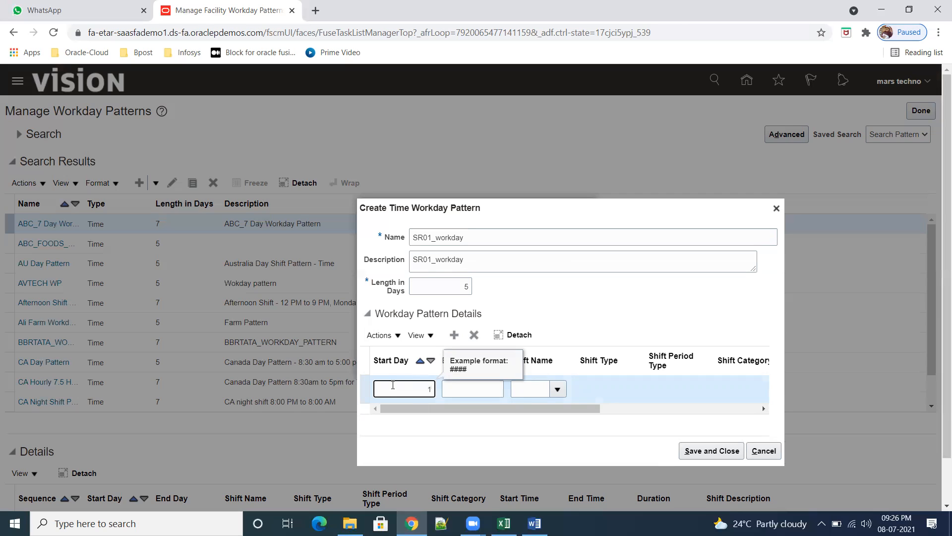
key(Tab)
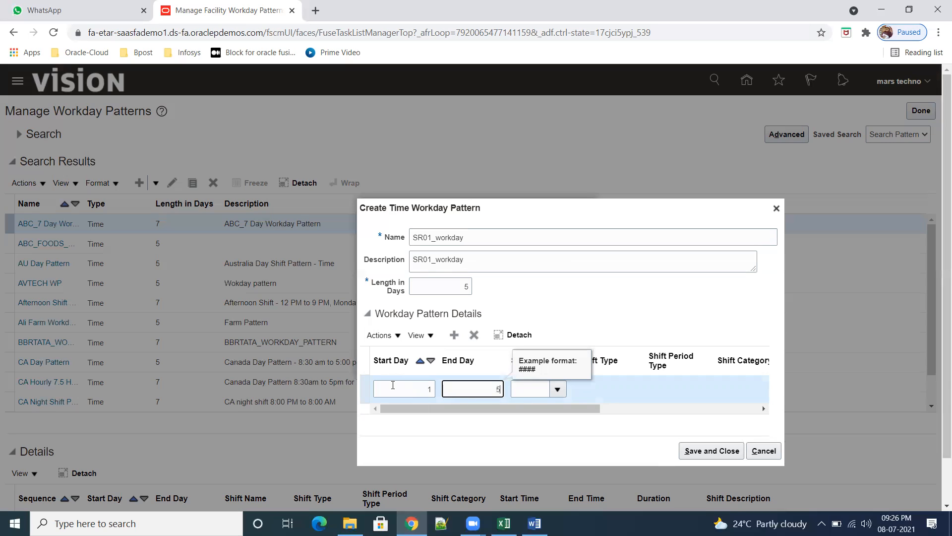
key(Tab)
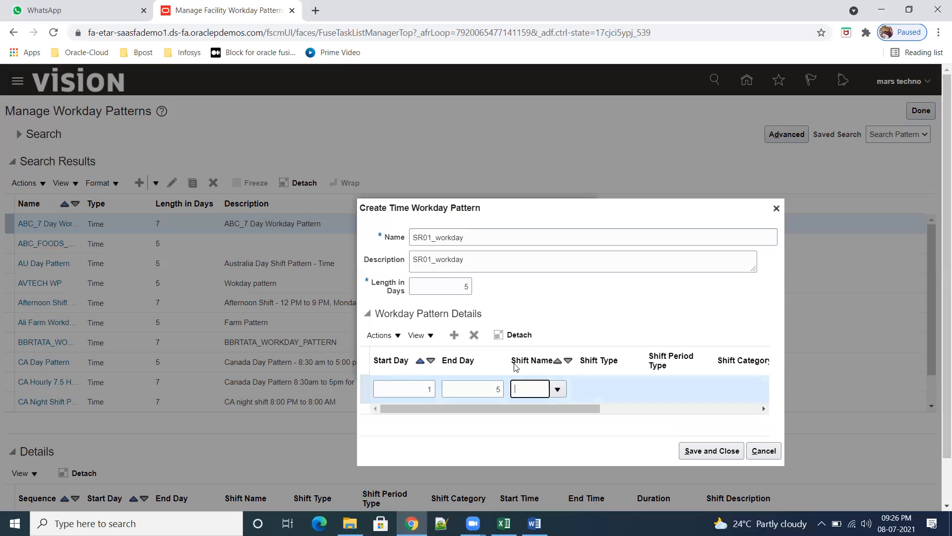
- Find the SR01_SHIFT shift, assign it to the pattern's detail line, and save the workday pattern
click(557, 389)
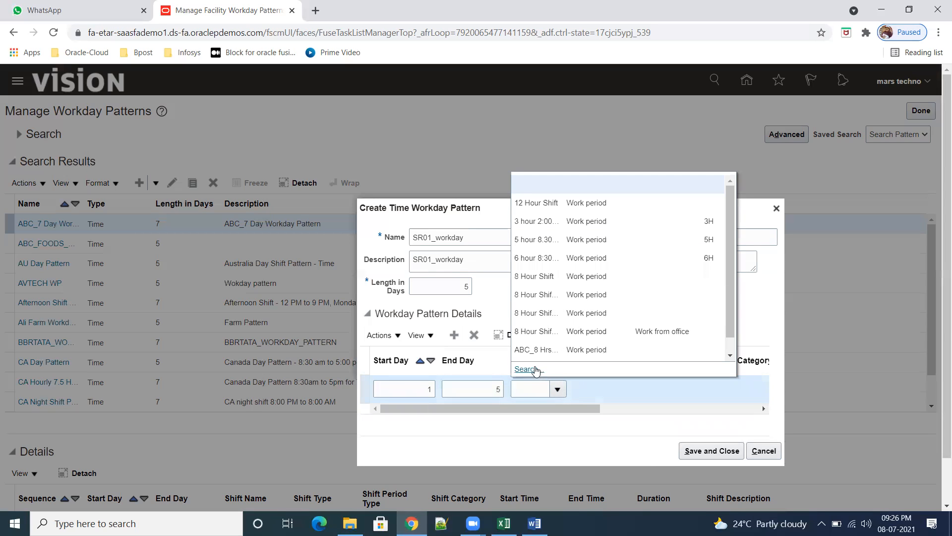
click(530, 369)
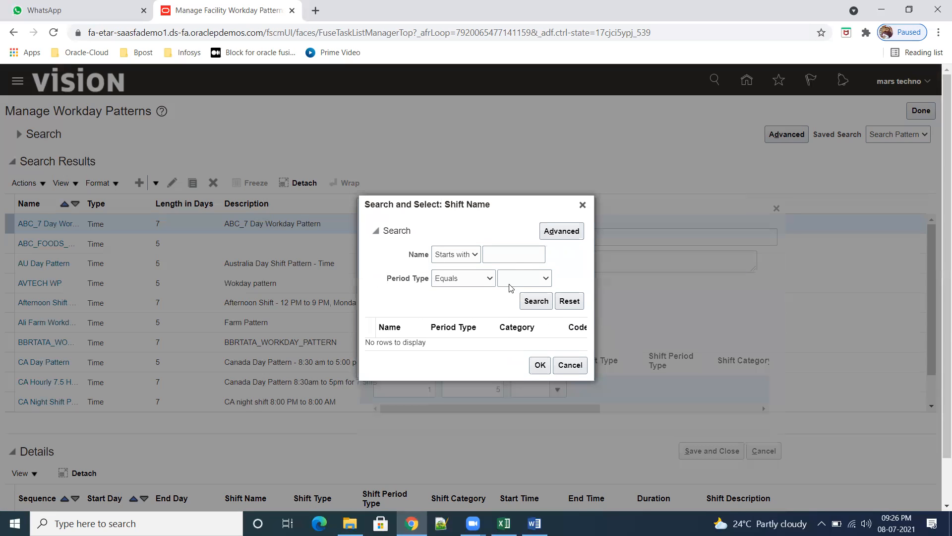
click(513, 252)
text(sh)
text(01)
click(533, 300)
click(418, 343)
click(538, 368)
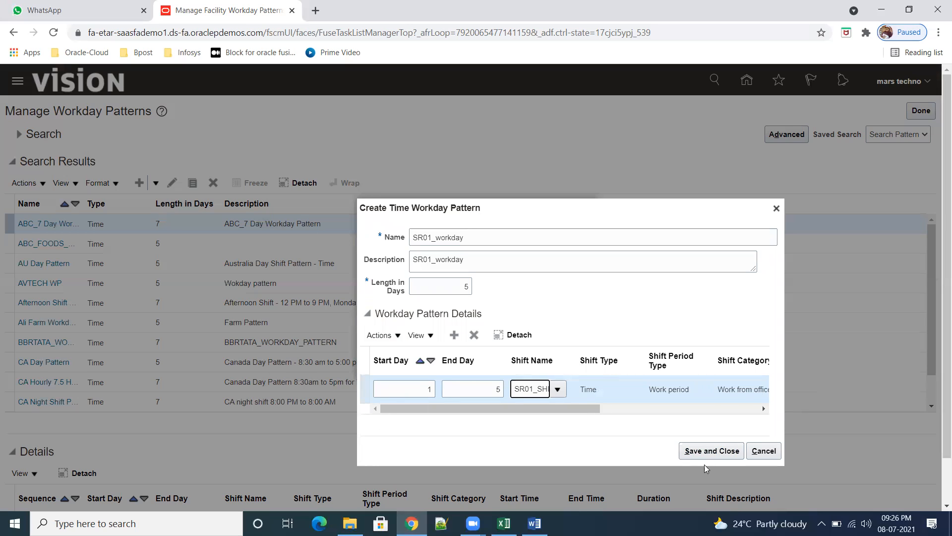
click(714, 456)
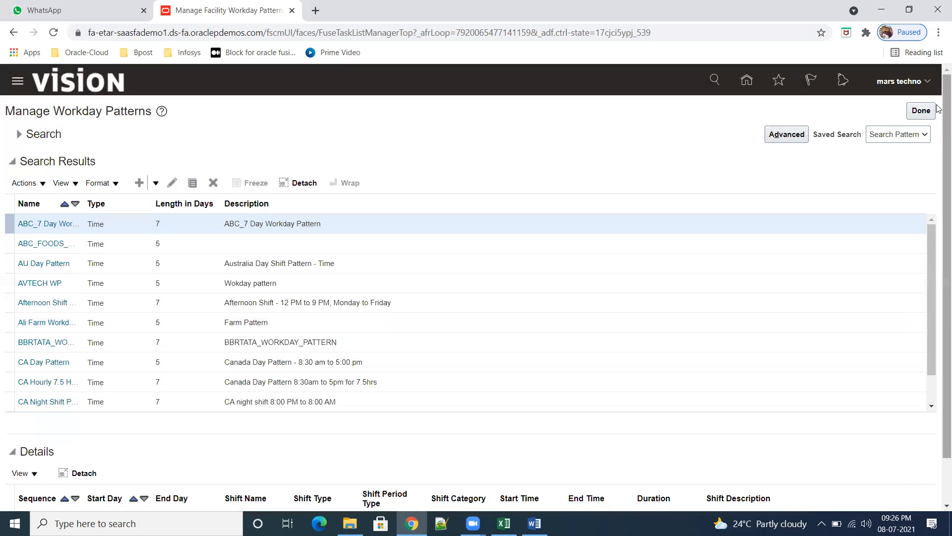
- In Manage Facility Schedule Exceptions, start a schedule exception named SR01_EXCEPTION_HOLIDAY with code HOL
click(921, 111)
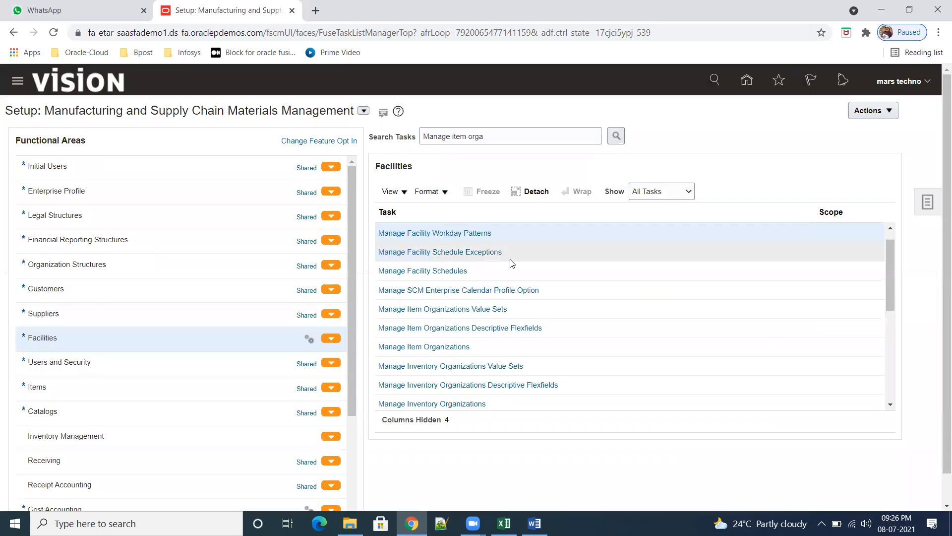
click(489, 252)
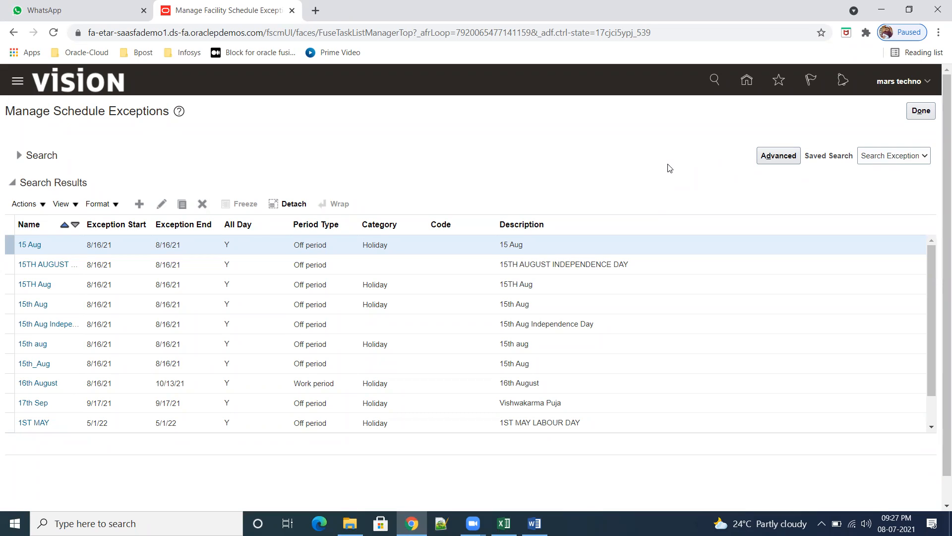
click(139, 204)
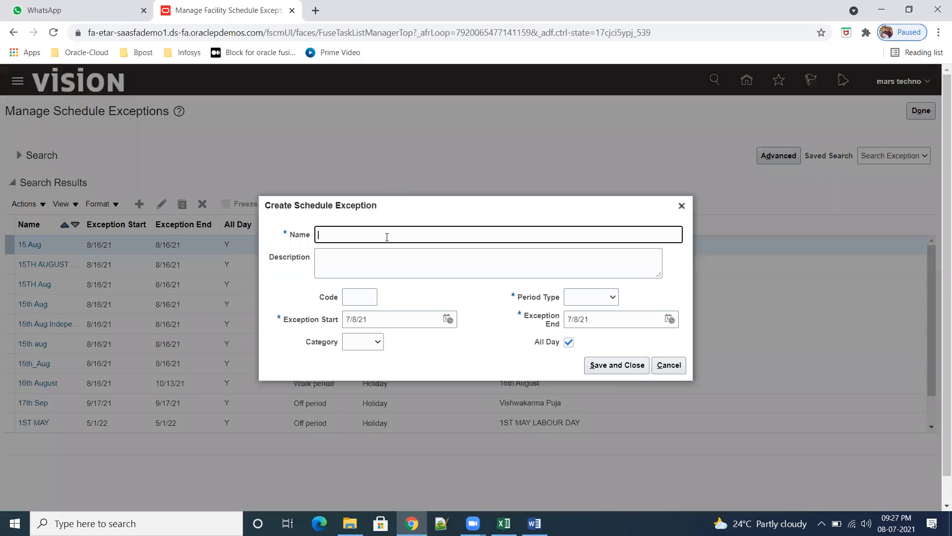
text(SR01_EXCEPTION_HOLIDAY)
click(360, 300)
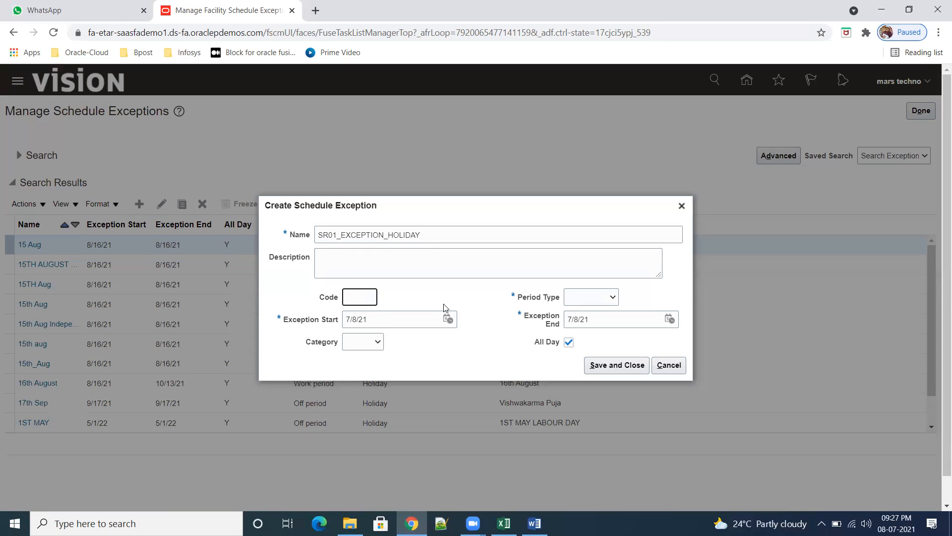
click(457, 348)
- Set the exception's start date to 8/16/21
click(448, 320)
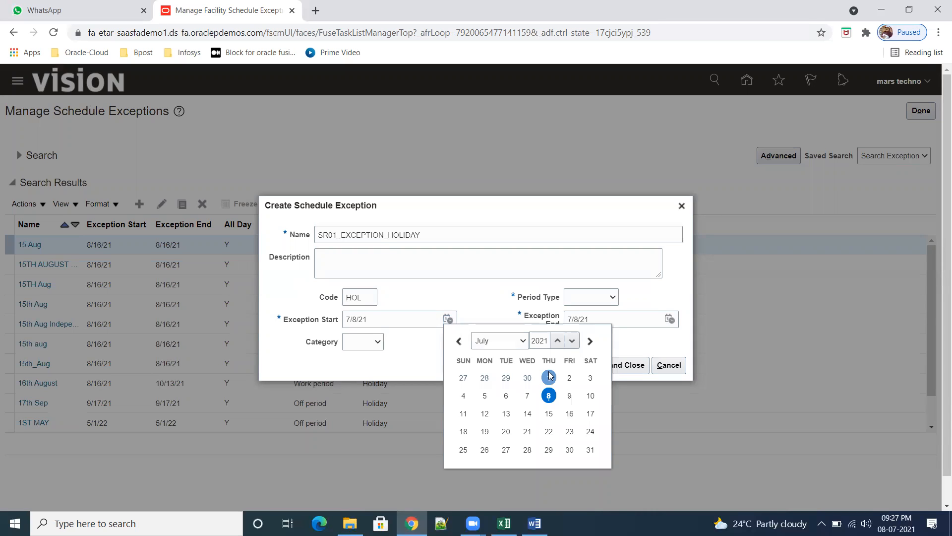
click(523, 341)
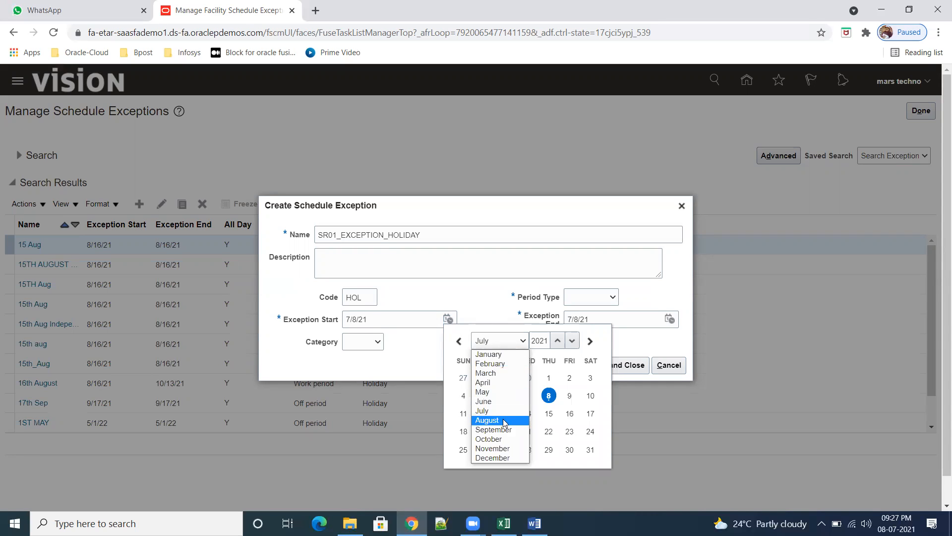
click(511, 420)
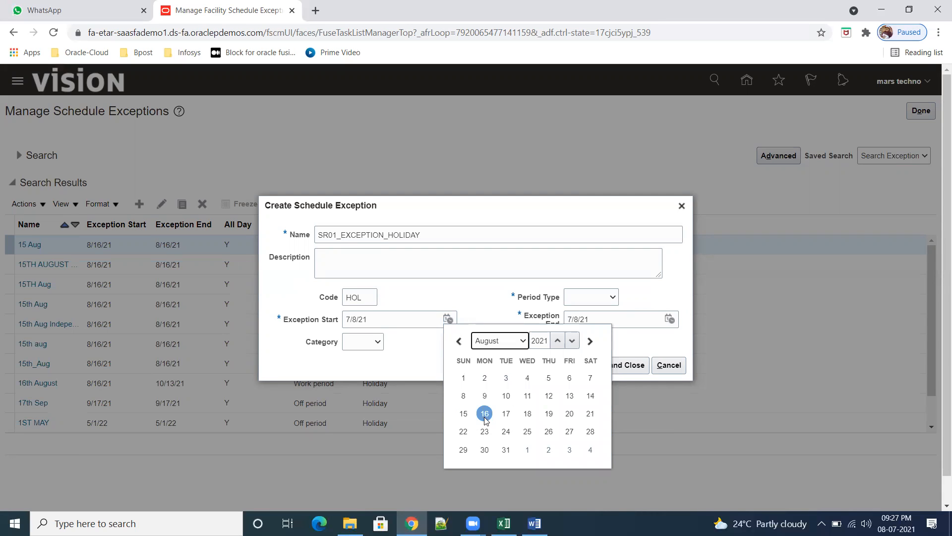
click(484, 413)
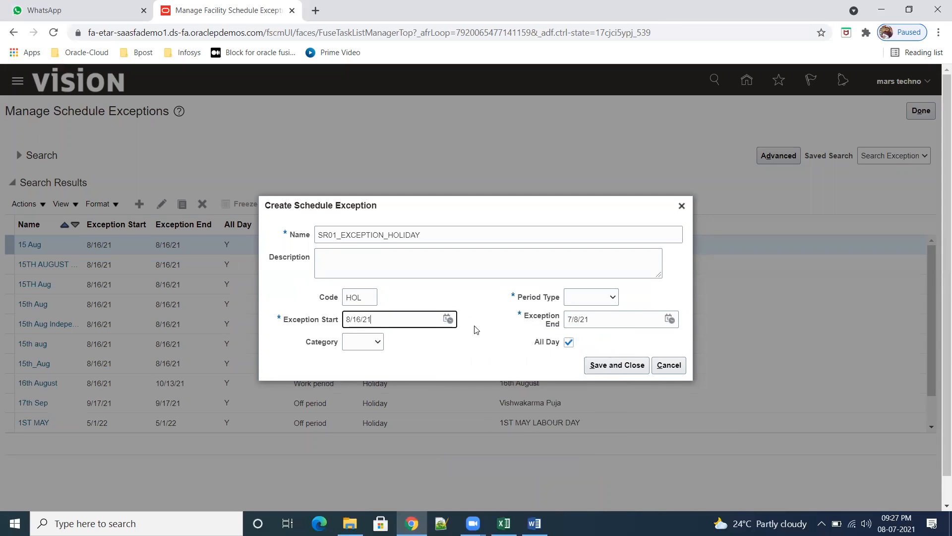
- Set the exception's period type to Off period and its end date to 8/16/21
click(613, 298)
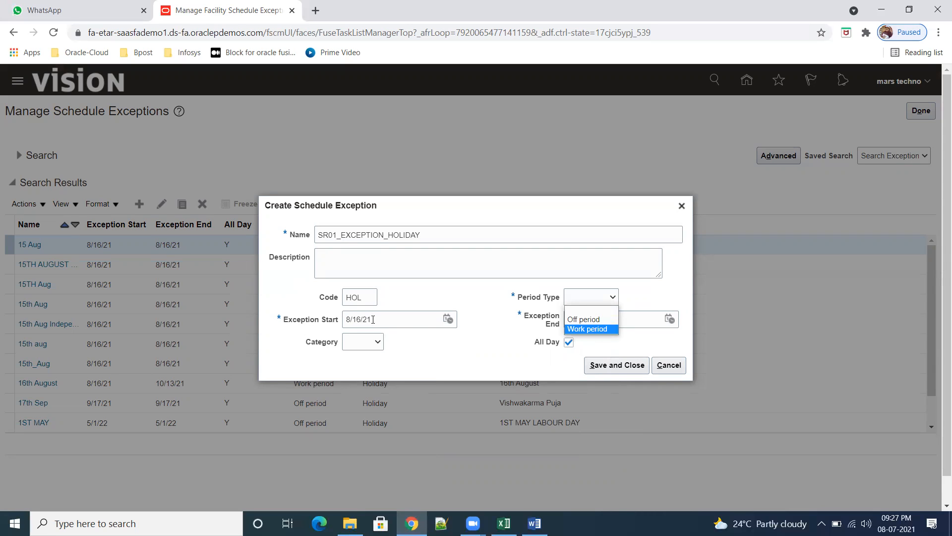
click(588, 320)
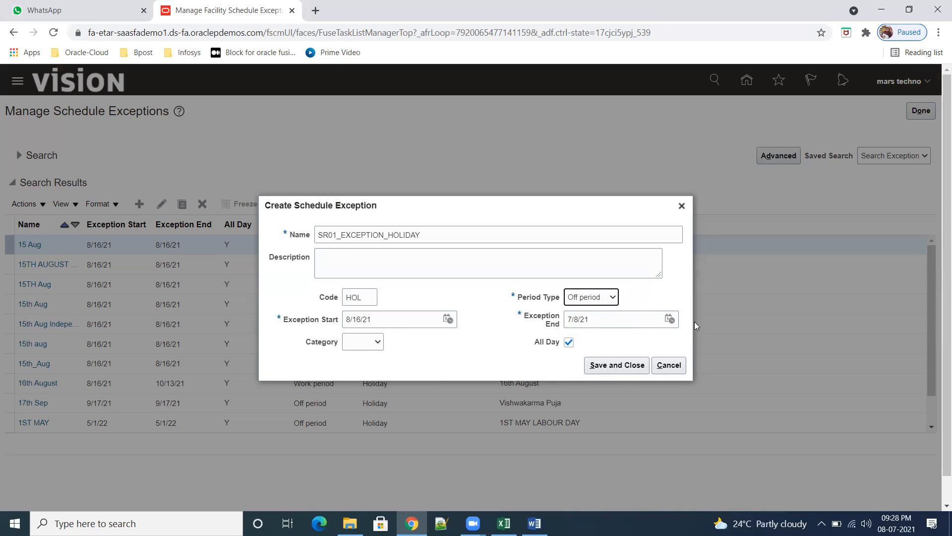
click(669, 319)
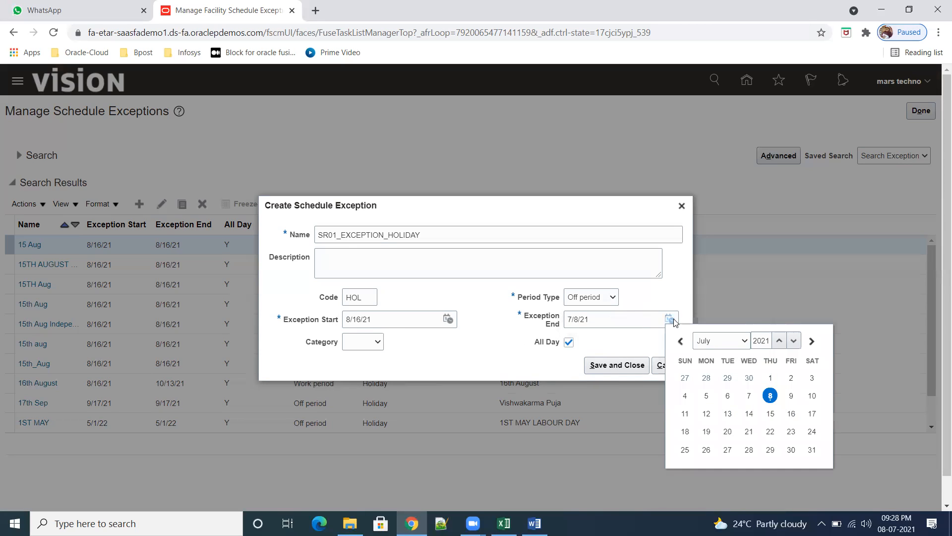
click(747, 347)
click(723, 418)
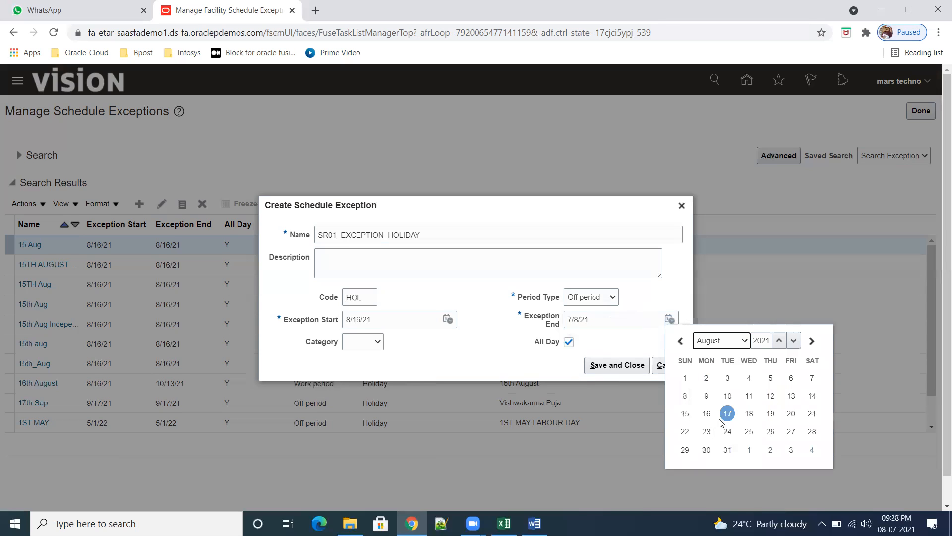
click(706, 414)
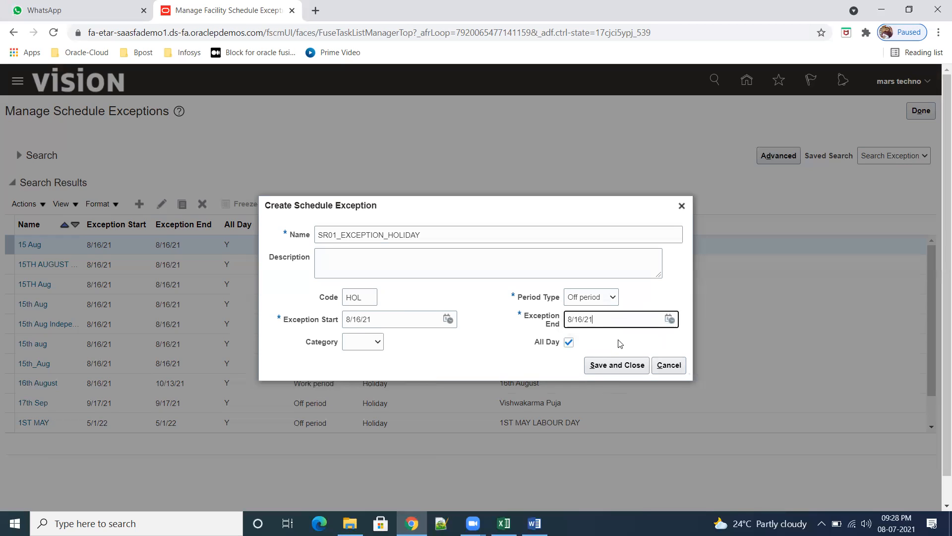
- Copy the exception's name into its description, then save it and leave Manage Schedule Exceptions
drag(471, 235, 279, 222)
key(ctrl+c)
click(346, 253)
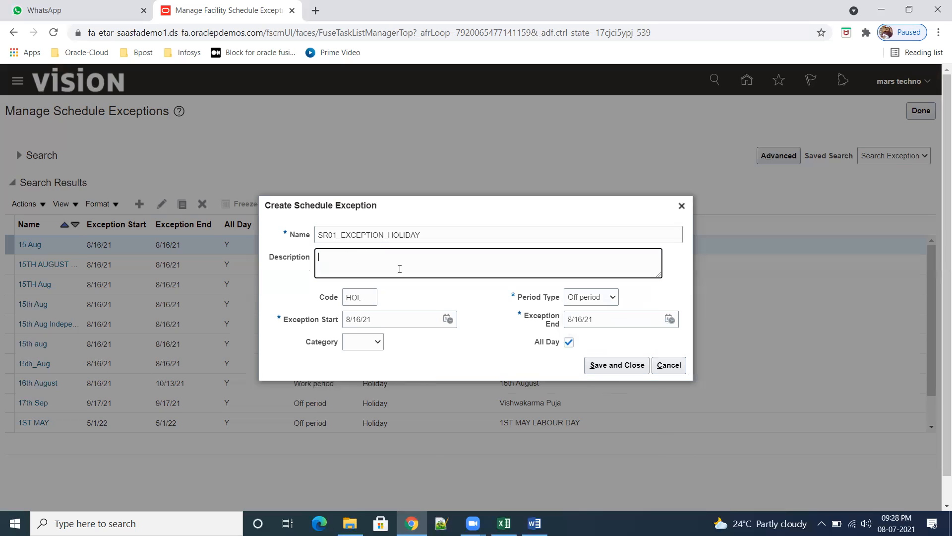
key(ctrl+v)
click(589, 366)
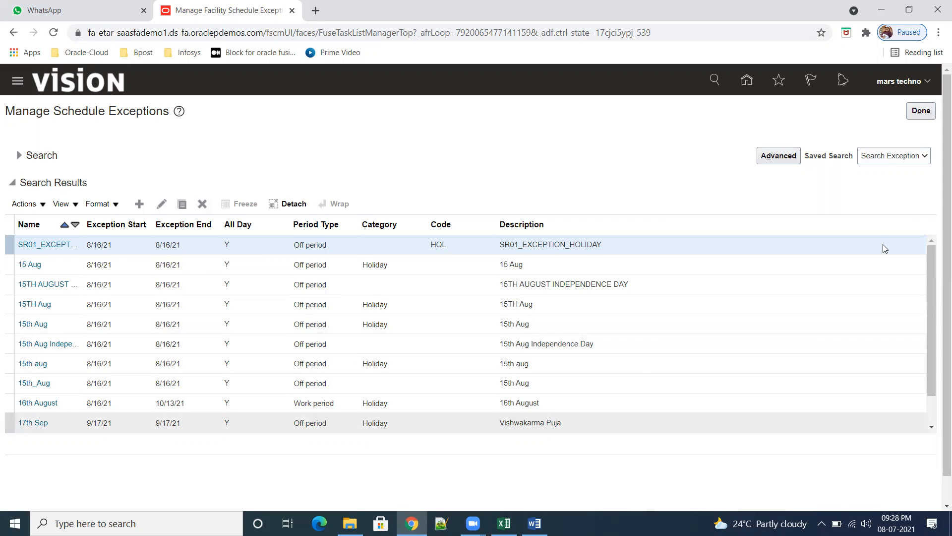
click(921, 111)
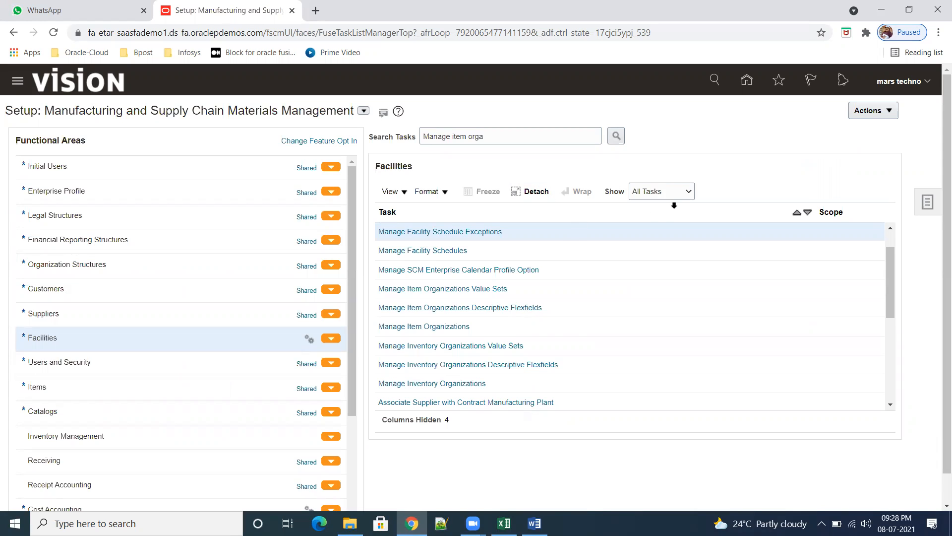
- In Manage Facility Schedules under Facilities, start a time schedule with SR01_SCHEDULE as name and description
click(90, 316)
click(84, 342)
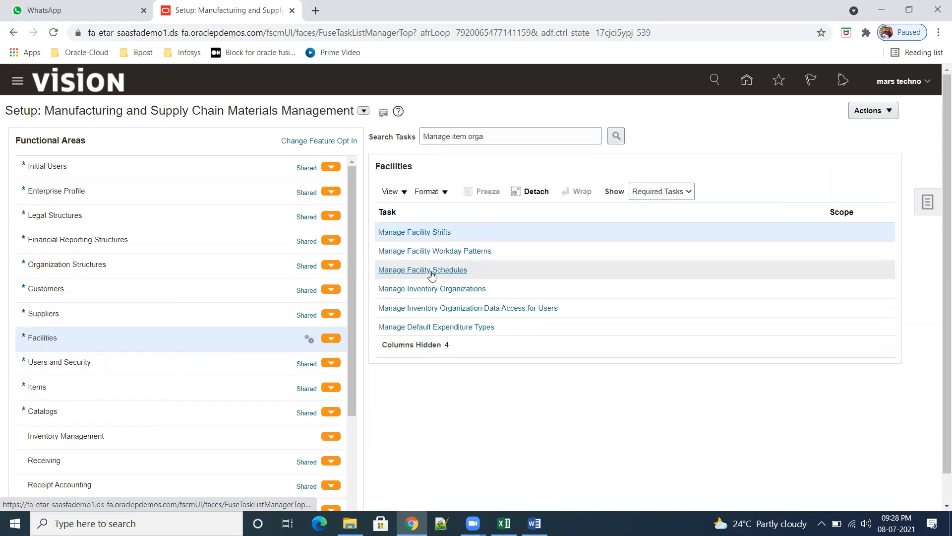
click(431, 270)
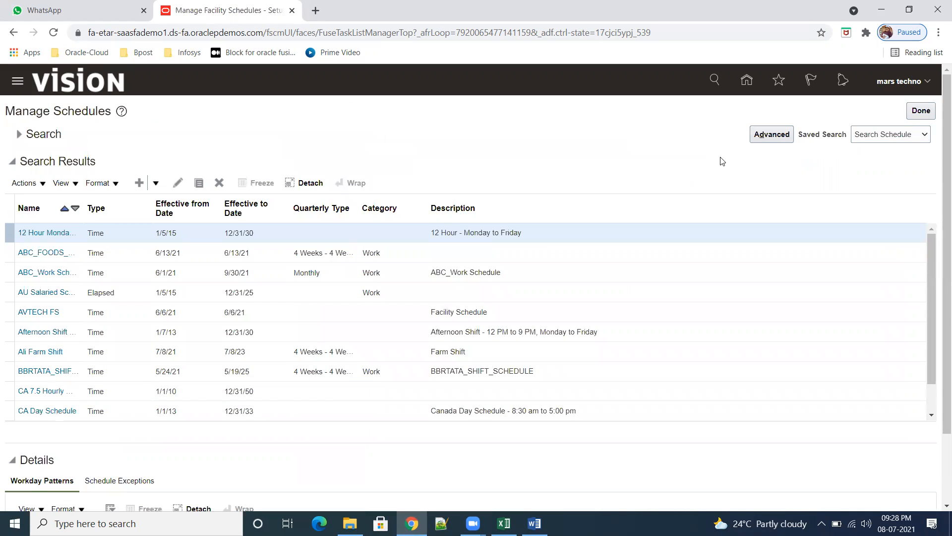
click(140, 183)
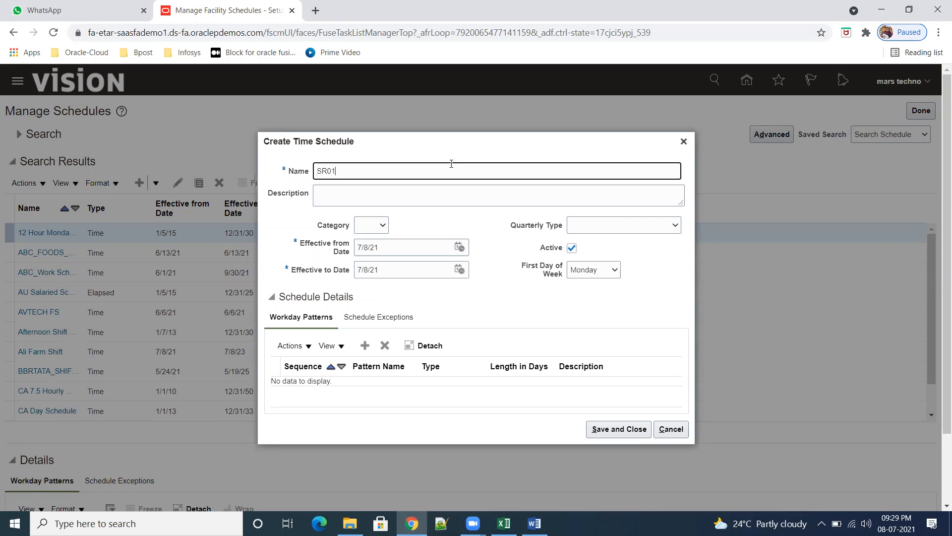
text(SR01_SCHEDULE)
drag(422, 171, 297, 171)
key(ctrl+c)
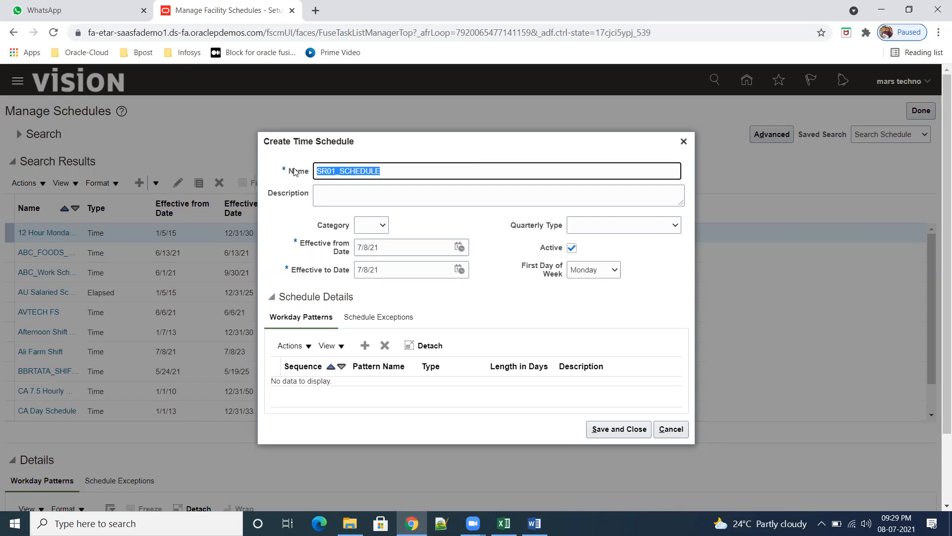
click(374, 200)
key(ctrl+v)
- Set the schedule's category to Work and its quarterly type to 4 Weeks - 4 Weeks - 5 Weeks
click(383, 226)
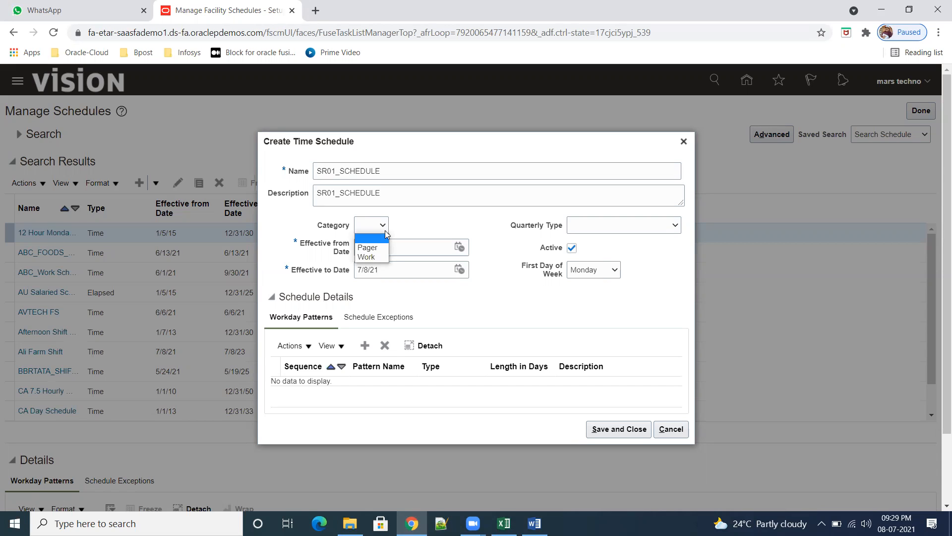
click(369, 258)
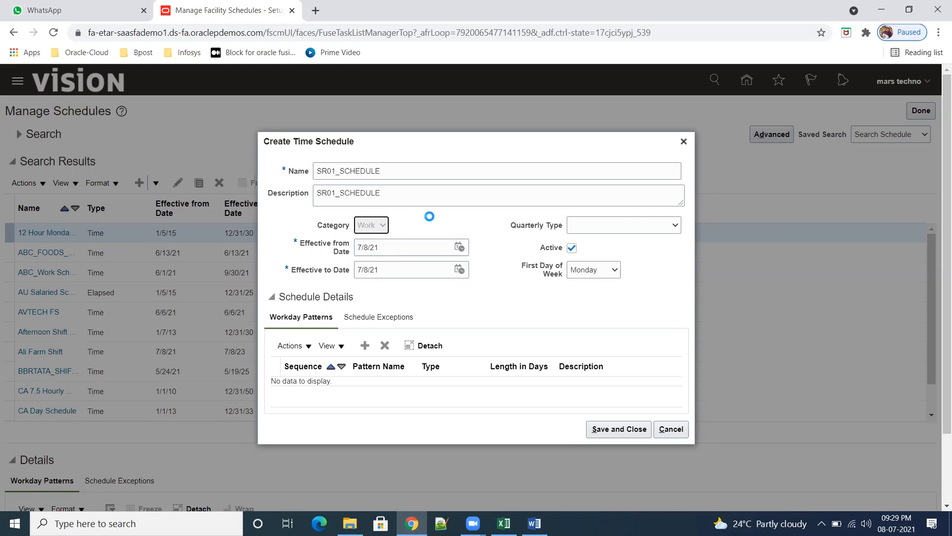
click(675, 226)
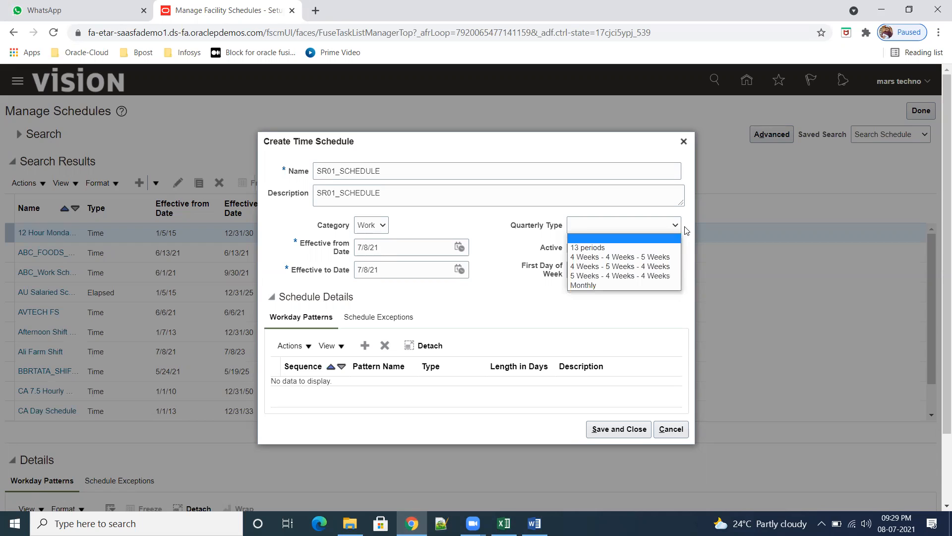
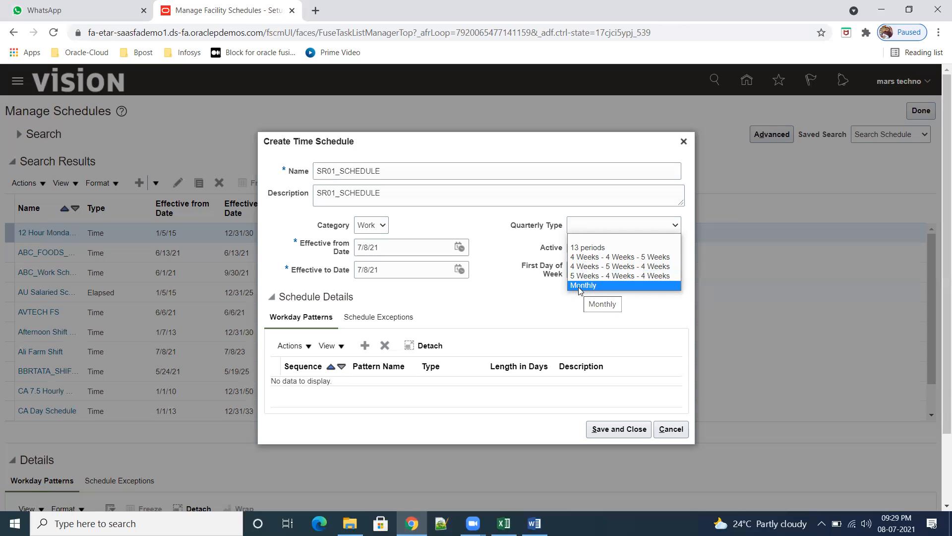
click(635, 258)
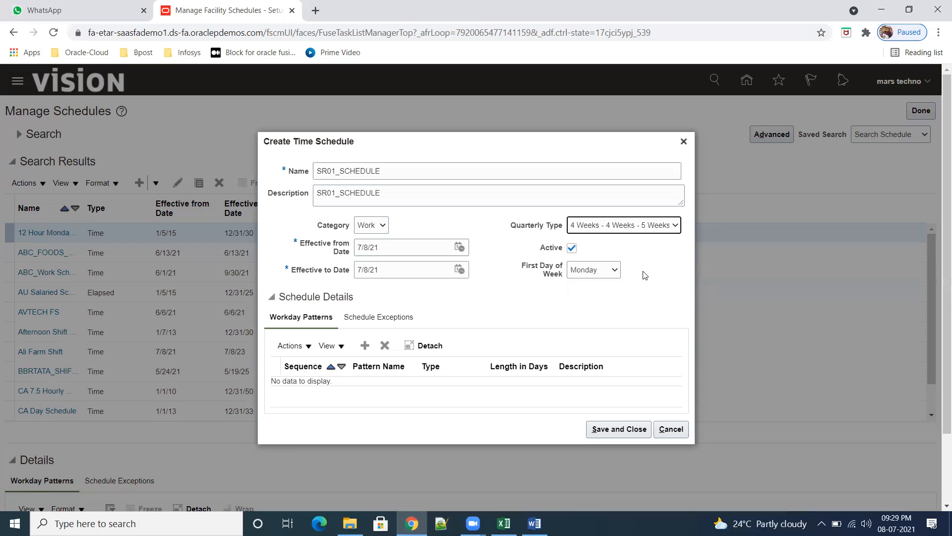
- Set the schedule's effective to date to 7/9/25
drag(331, 276, 349, 275)
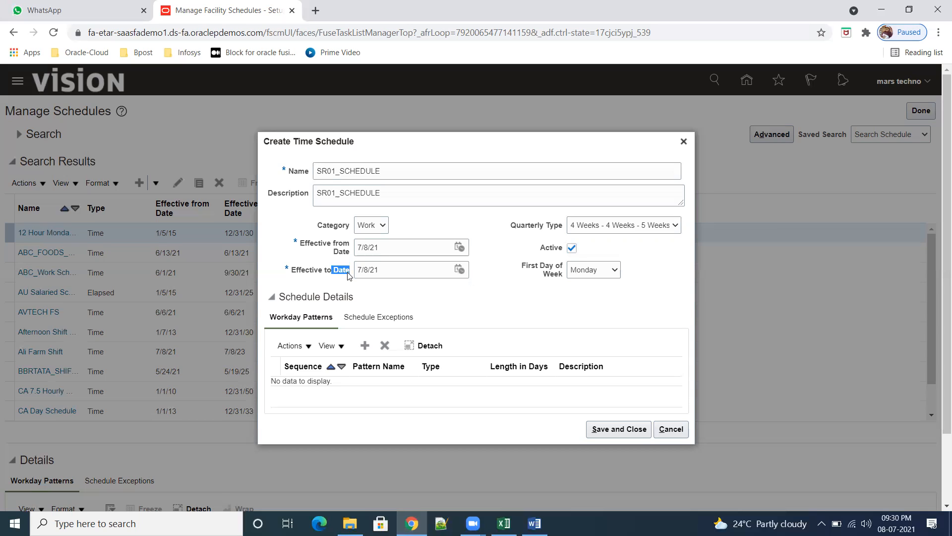
click(459, 269)
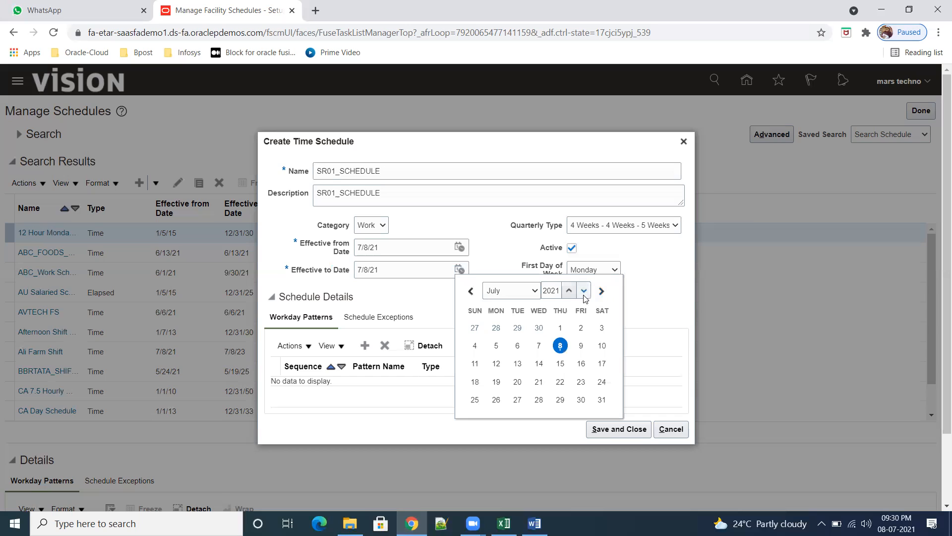
click(570, 291)
click(569, 291)
click(569, 291)
click(569, 290)
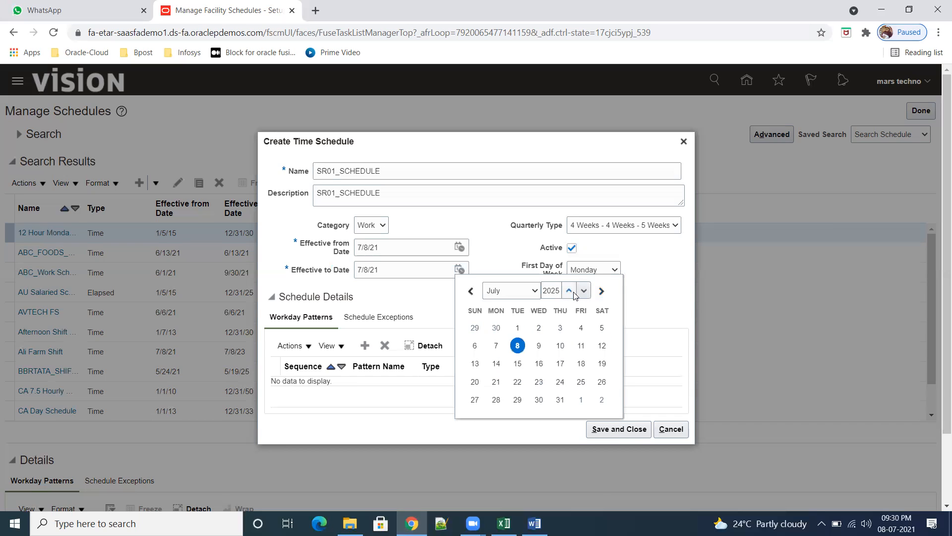
click(539, 345)
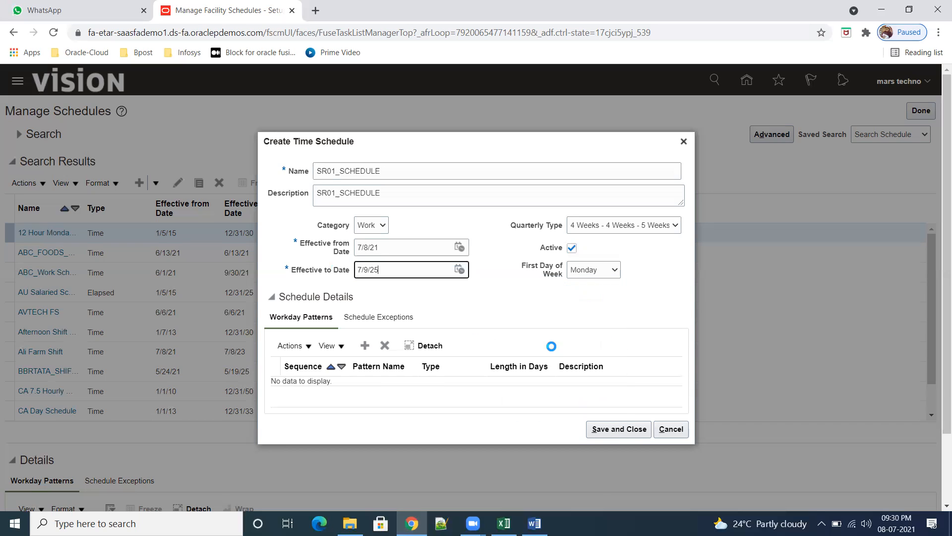
- Add a workday pattern line with sequence 1 to the schedule, searching for SR01 and assigning the SR01_workday pattern
click(365, 347)
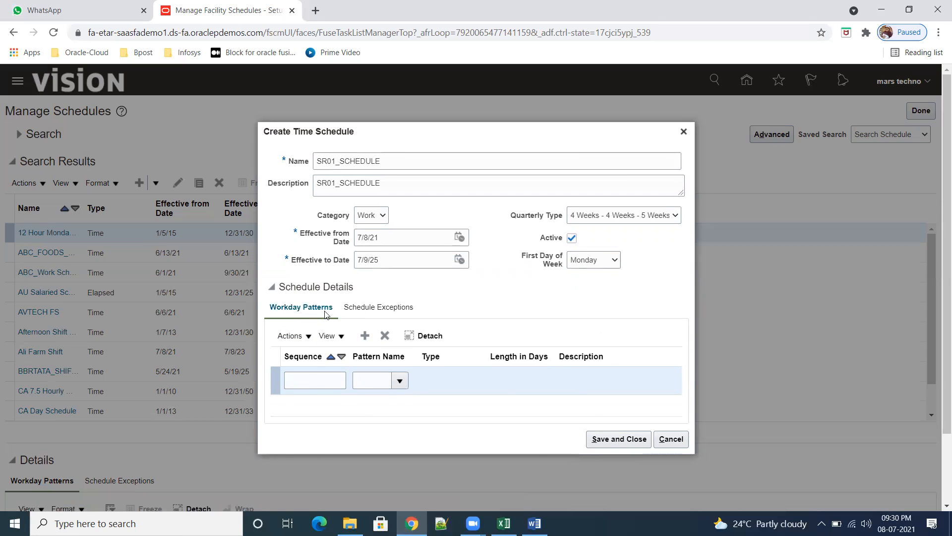
click(318, 379)
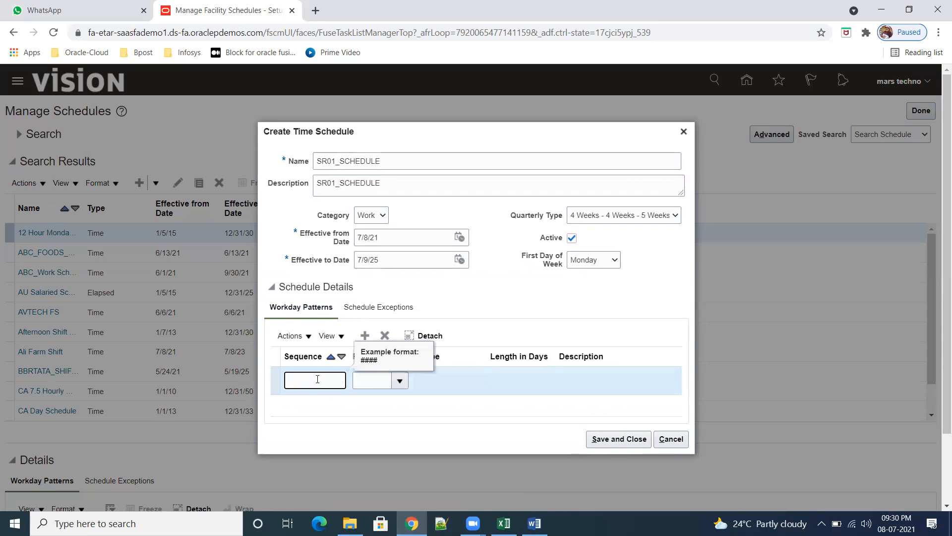
text(1)
click(373, 382)
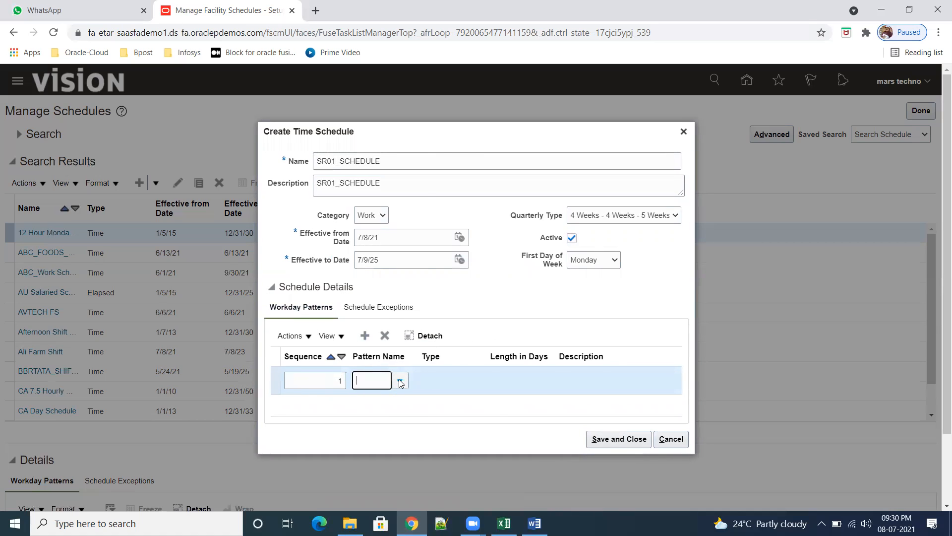
click(399, 381)
click(368, 360)
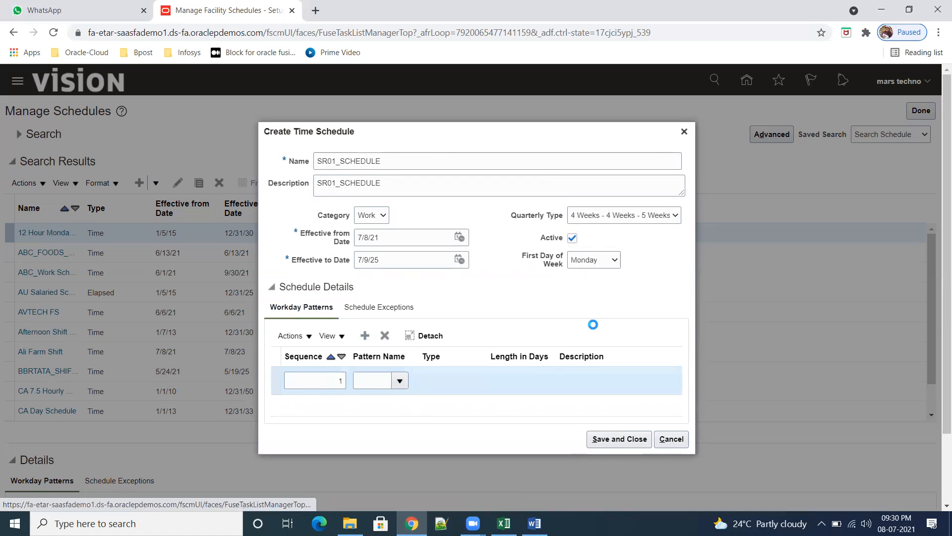
click(502, 256)
text(SR01)
click(548, 300)
click(434, 341)
click(551, 369)
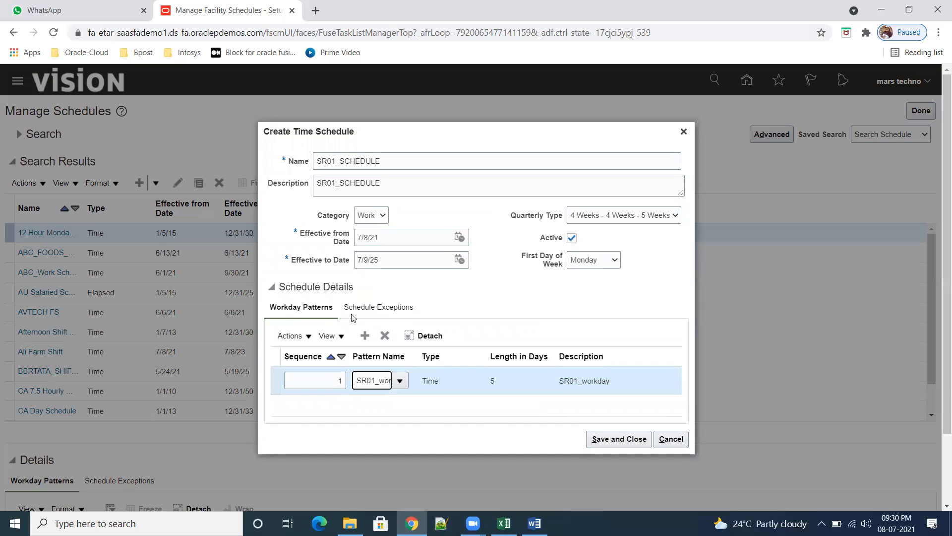
- Add a schedule exception line to the schedule, searching for SR01 and assigning the SR01_EXCEPTION_HOLIDAY exception
click(371, 308)
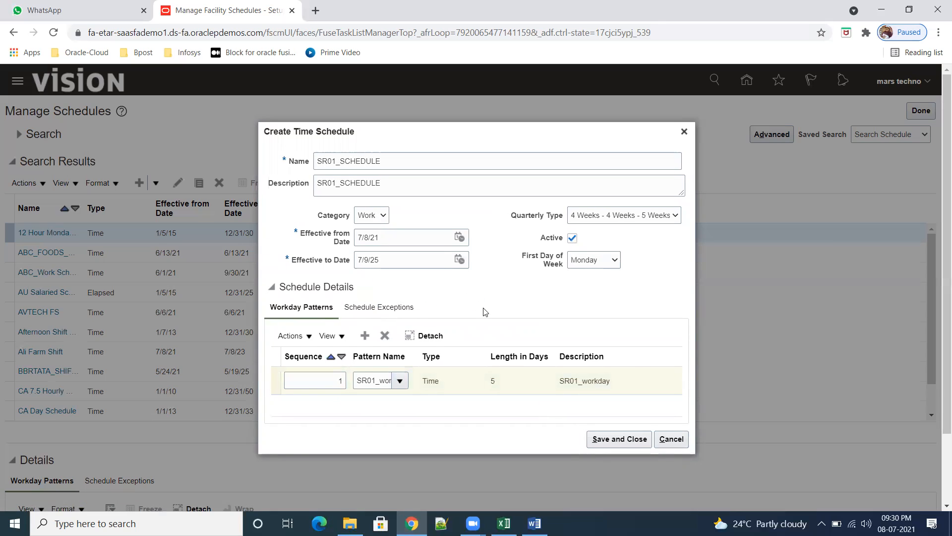
click(367, 346)
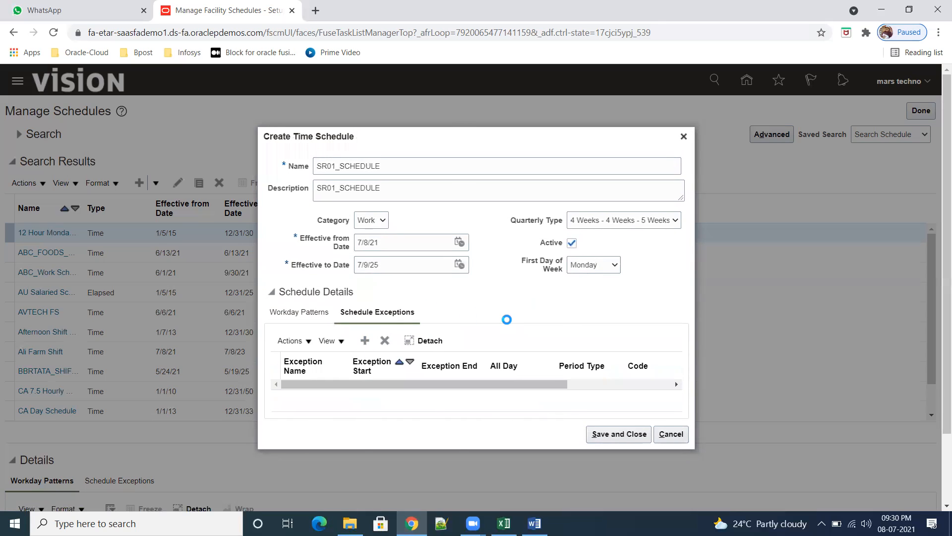
click(331, 381)
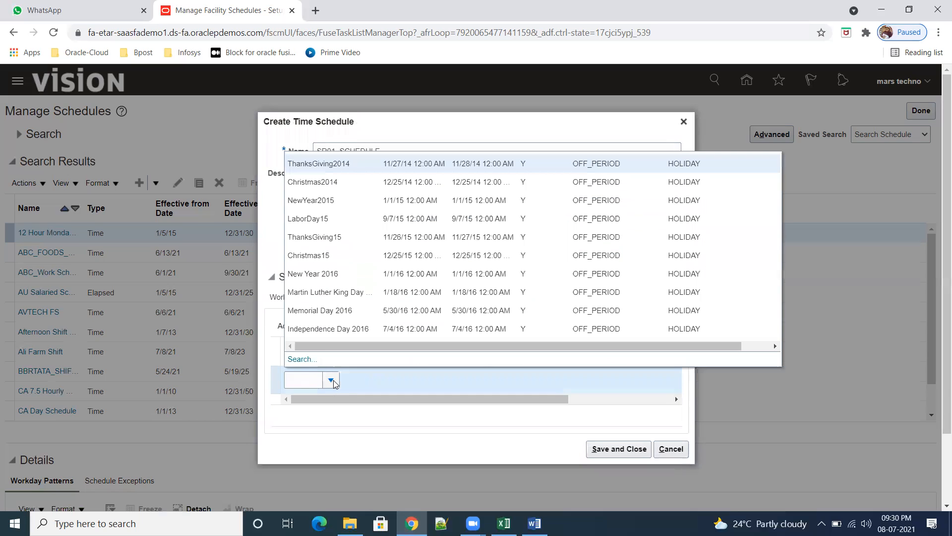
click(307, 356)
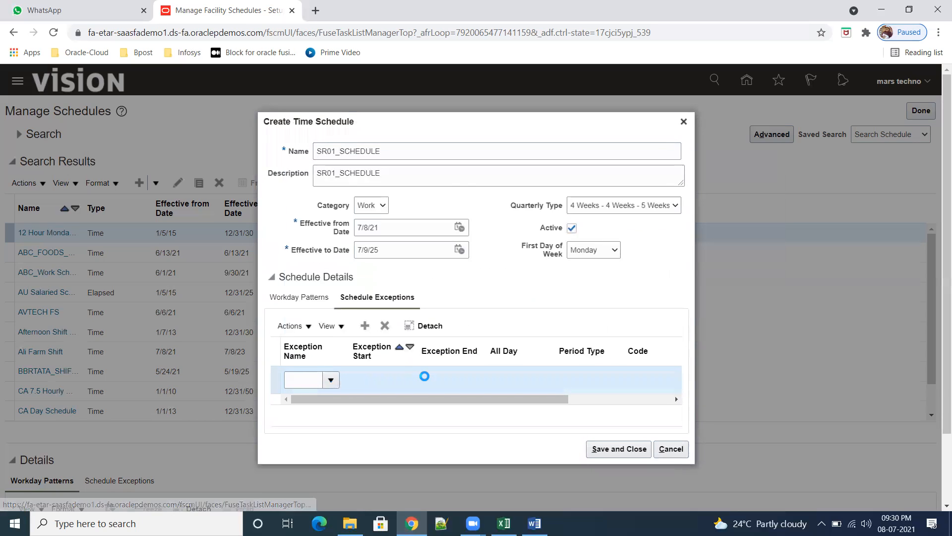
click(334, 268)
text(SR)
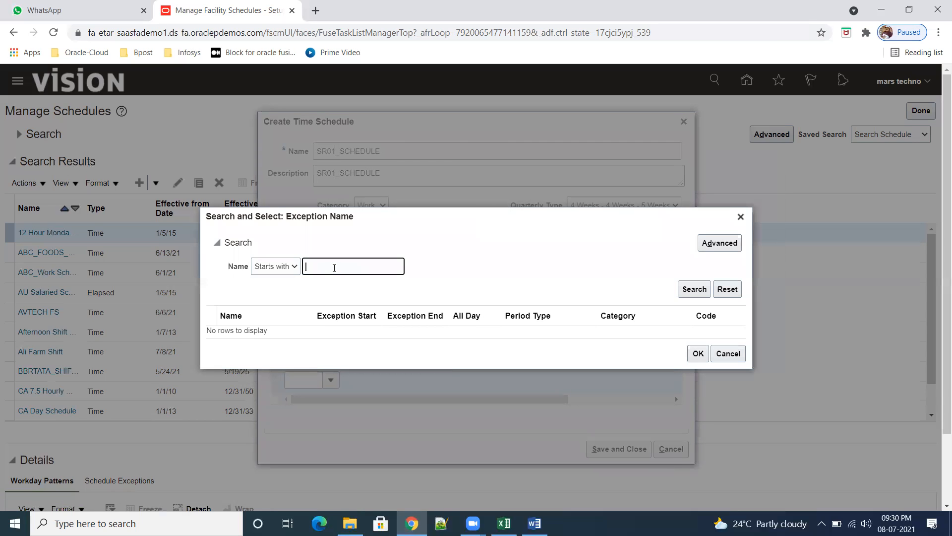
text(01)
click(694, 288)
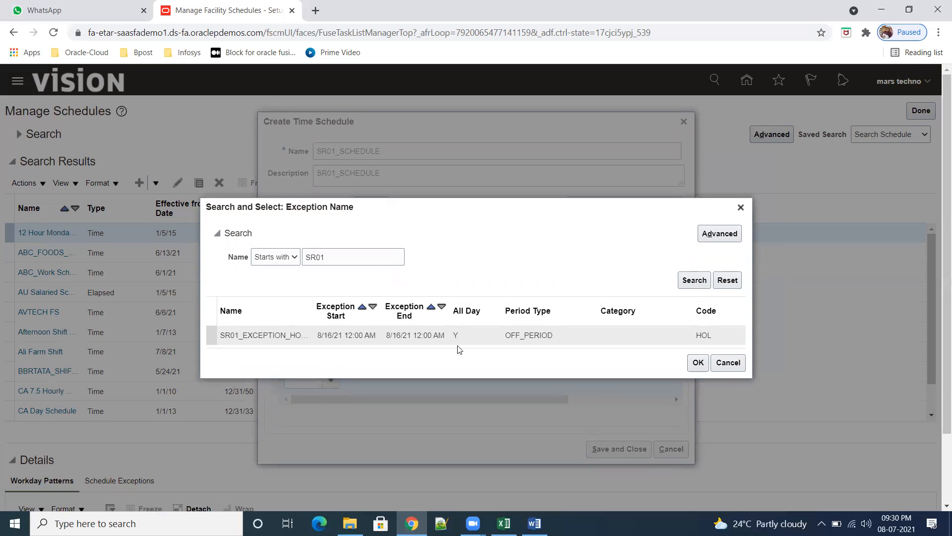
click(444, 340)
click(698, 363)
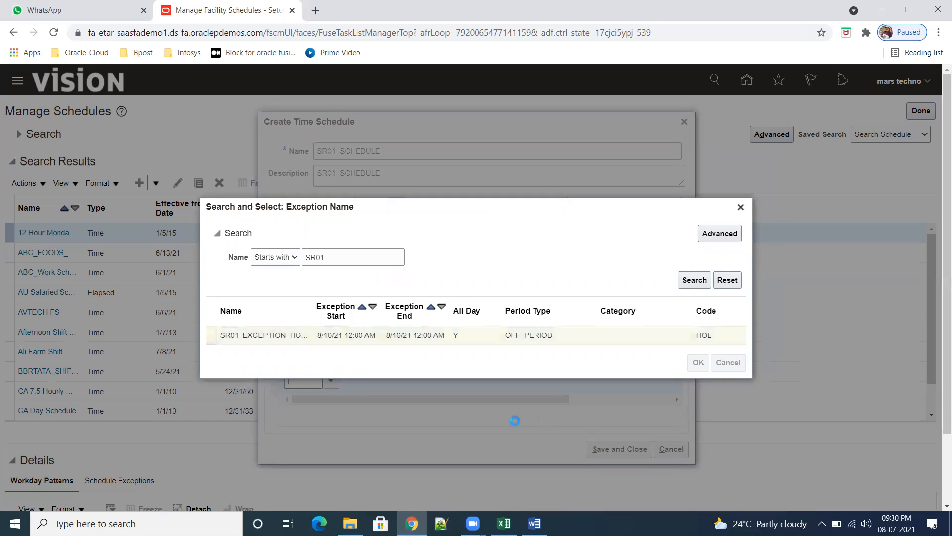
- Save the SR01_SCHEDULE time schedule, accept generating a partial first period, and finish managing schedules
click(618, 448)
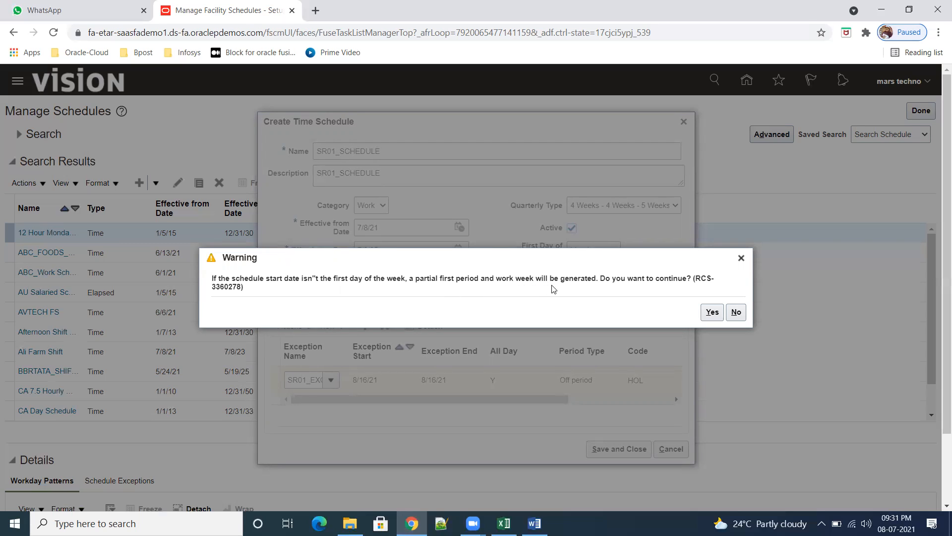
click(711, 313)
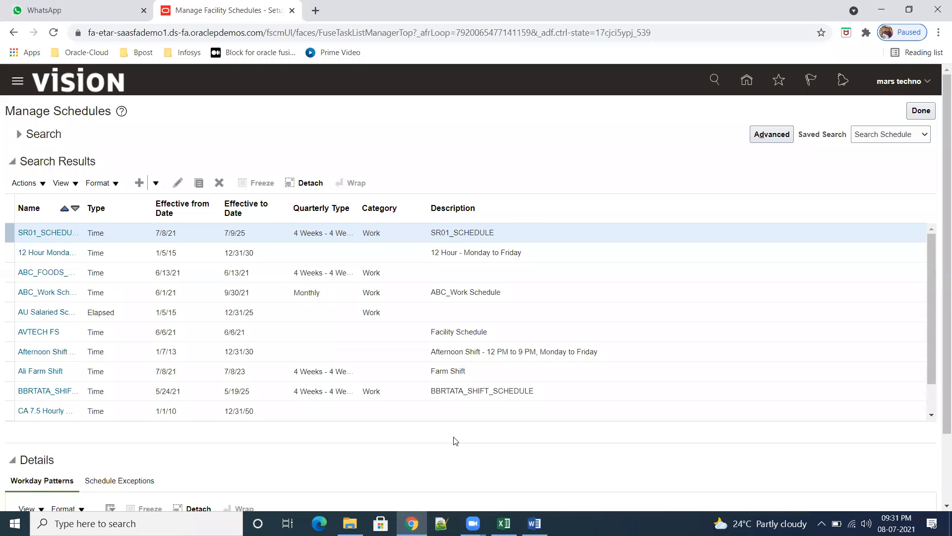
click(921, 110)
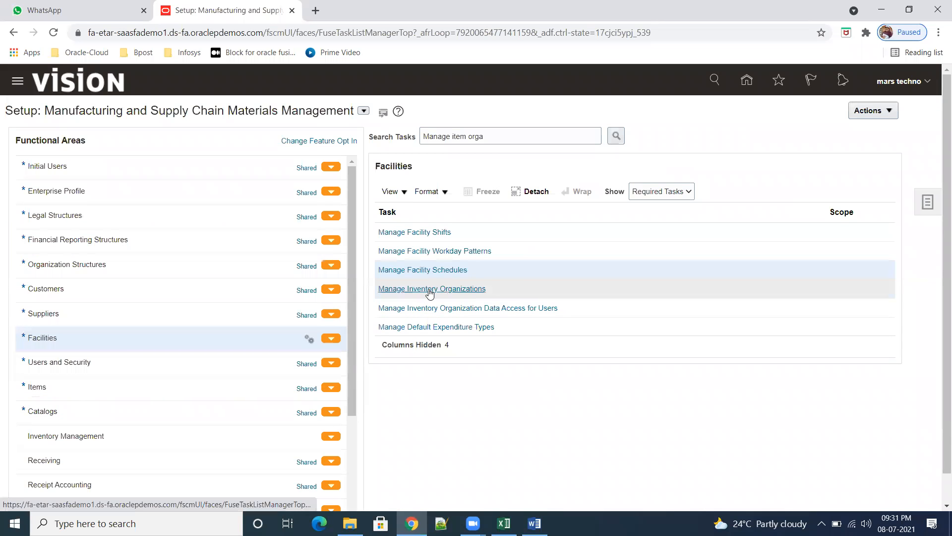
- In Manage Inventory Organizations, start a new inventory organization with name SR01_INV01 and organization code SR01INV01
click(457, 295)
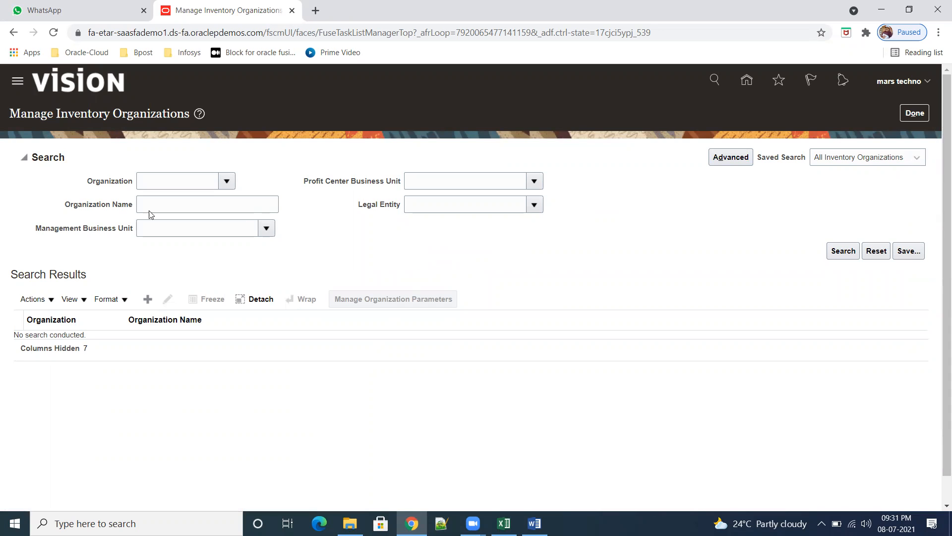
click(202, 220)
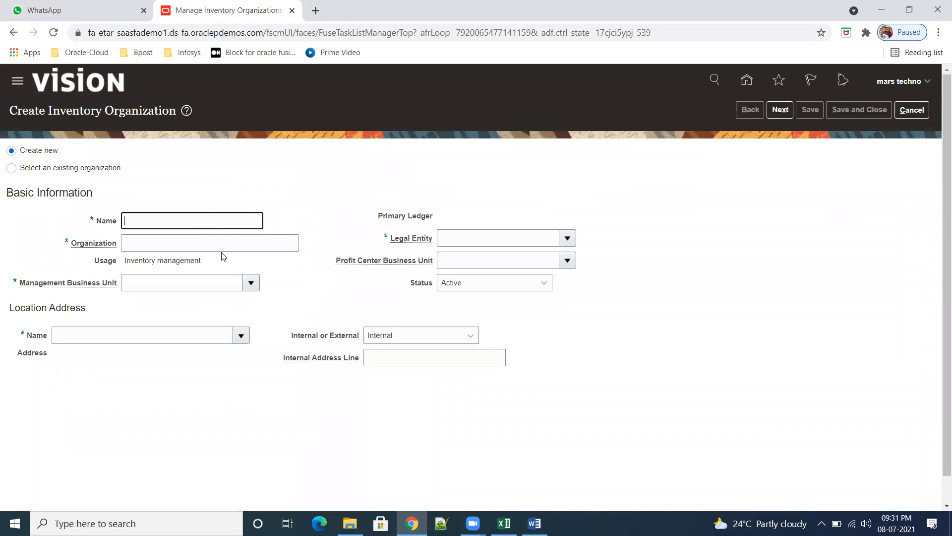
text(SR)
text(01_INV)
drag(188, 222, 74, 213)
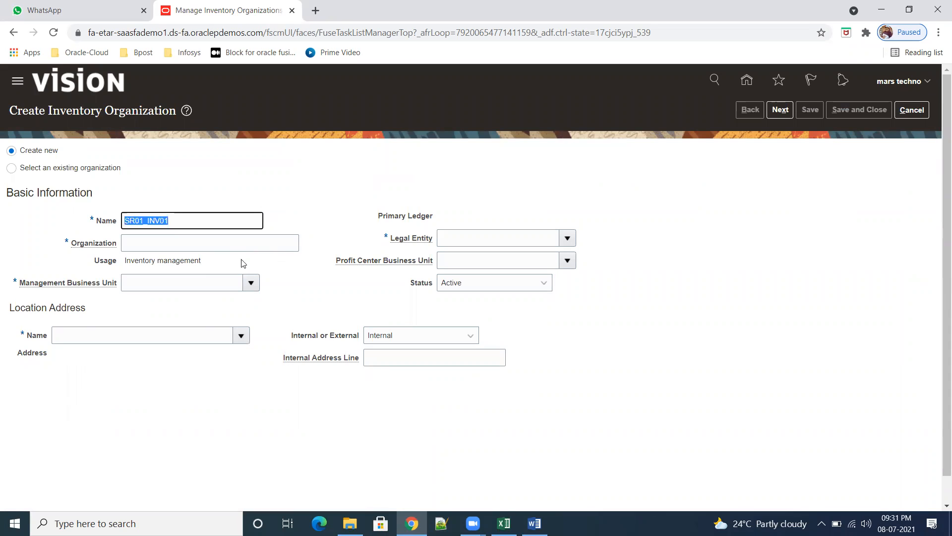
click(201, 246)
text(SR01INV01)
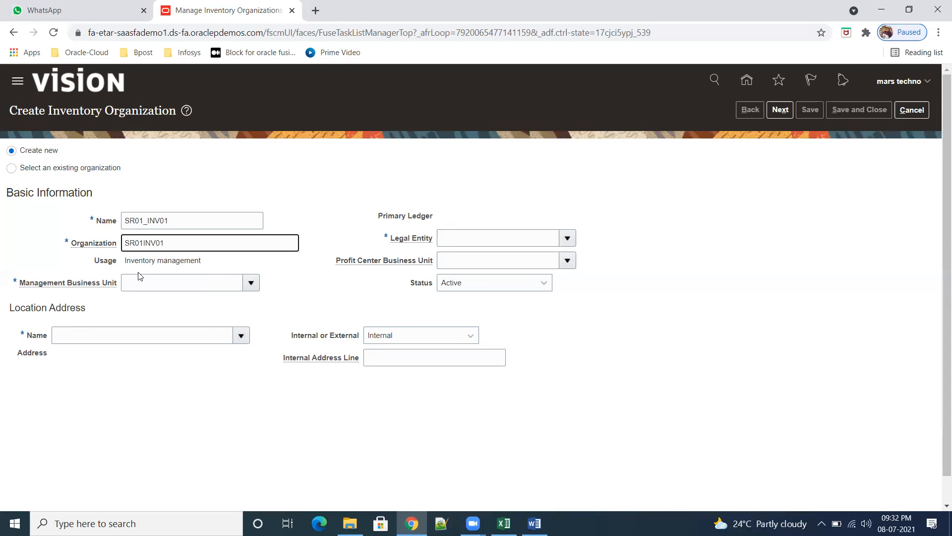
- Set the inventory organization's management business unit to SR01 US Business Units
click(141, 285)
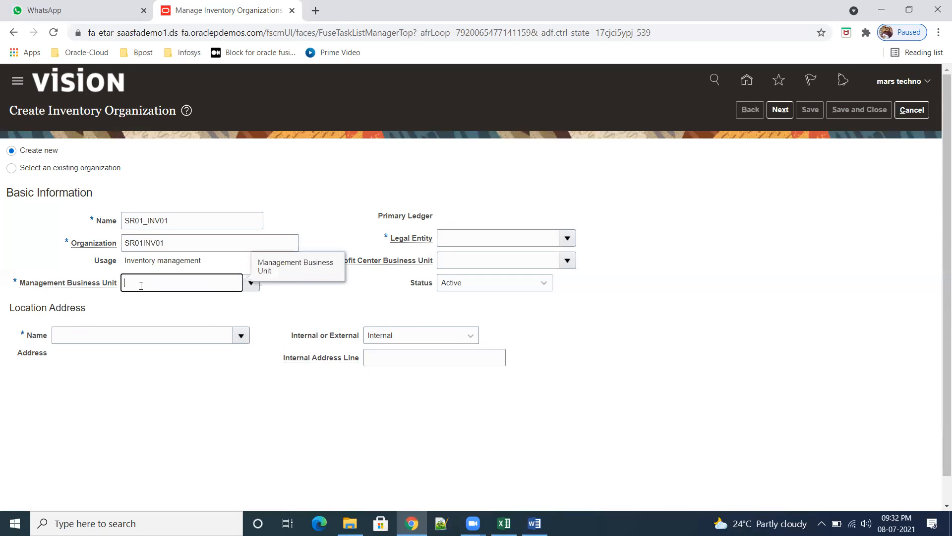
text(SR01)
key(Tab)
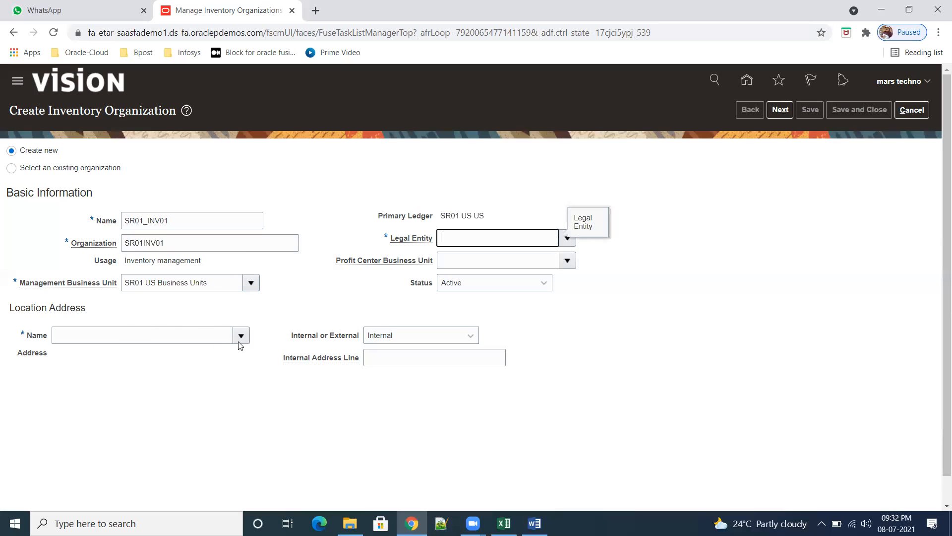
- Copy sr01_location2 from the Training practice-sheet workbook in Excel and enter it as the inventory organization's location name
click(157, 335)
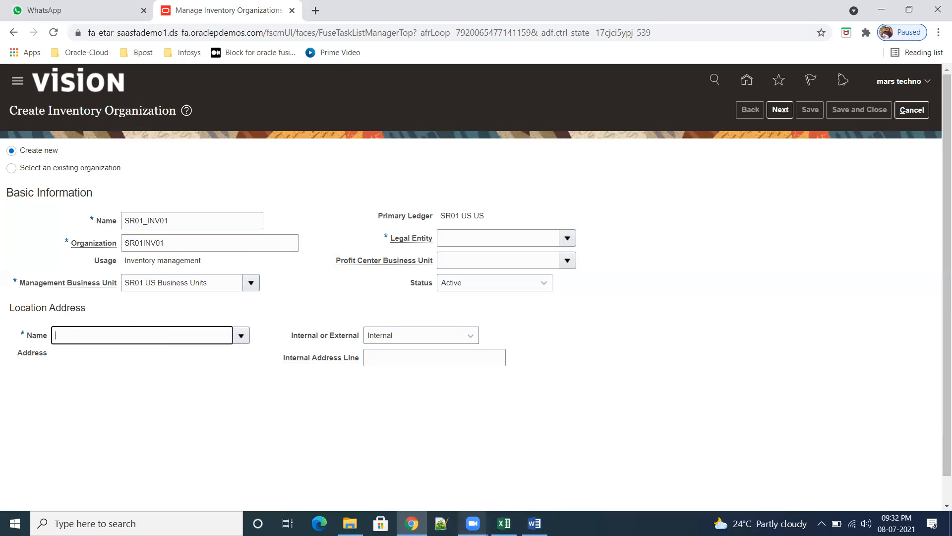
click(503, 523)
click(761, 378)
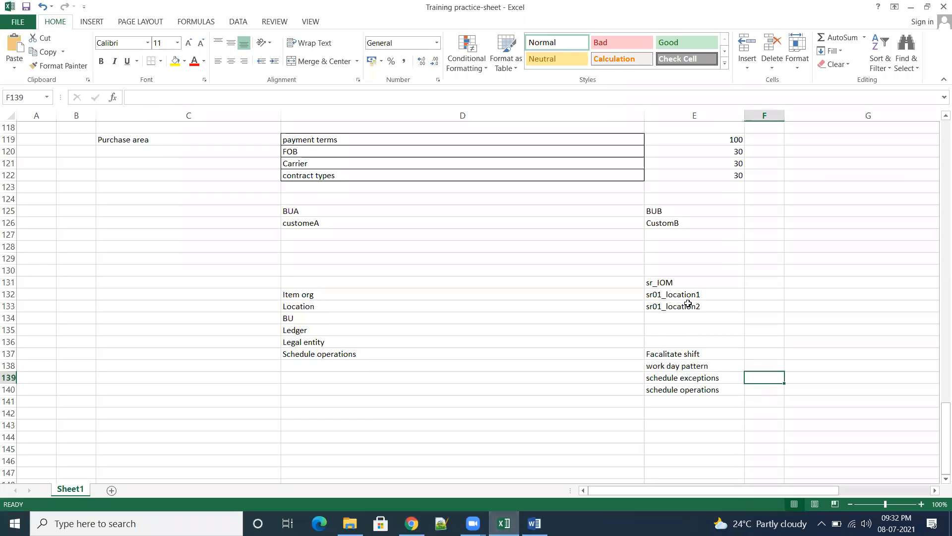
click(687, 305)
double_click(197, 98)
key(ctrl+c)
key(alt+Tab)
click(146, 343)
key(ctrl+v)
key(Tab)
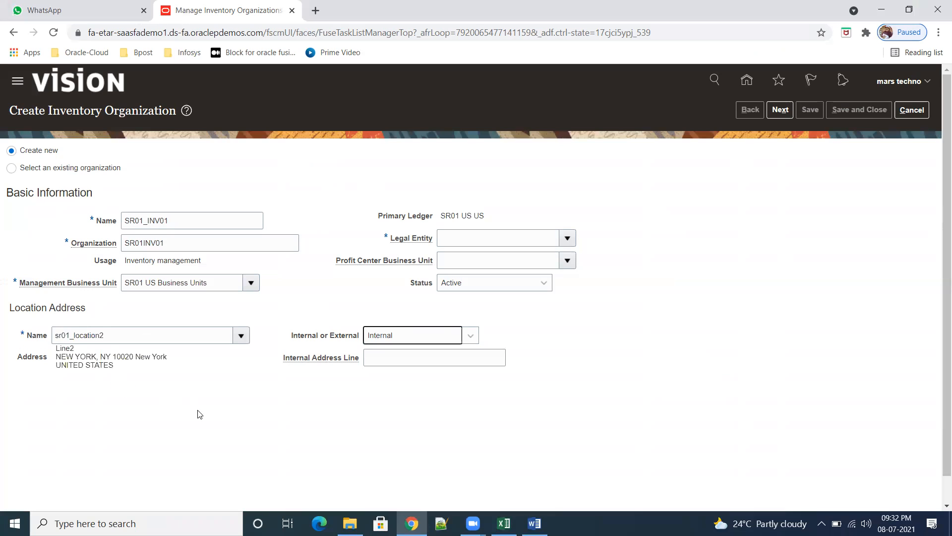
- Set the legal entity to SR01 US Legal Entity and continue to the inventory organization parameters
click(566, 239)
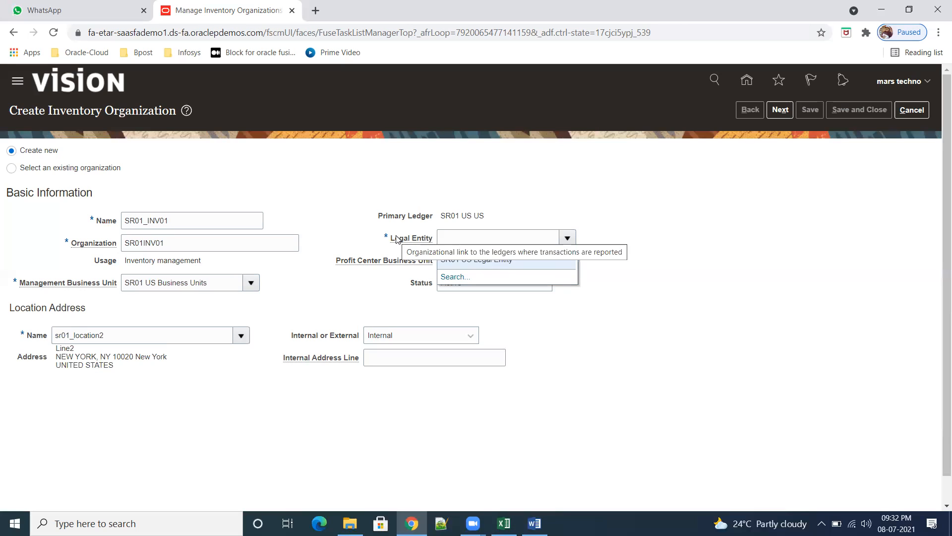
click(475, 259)
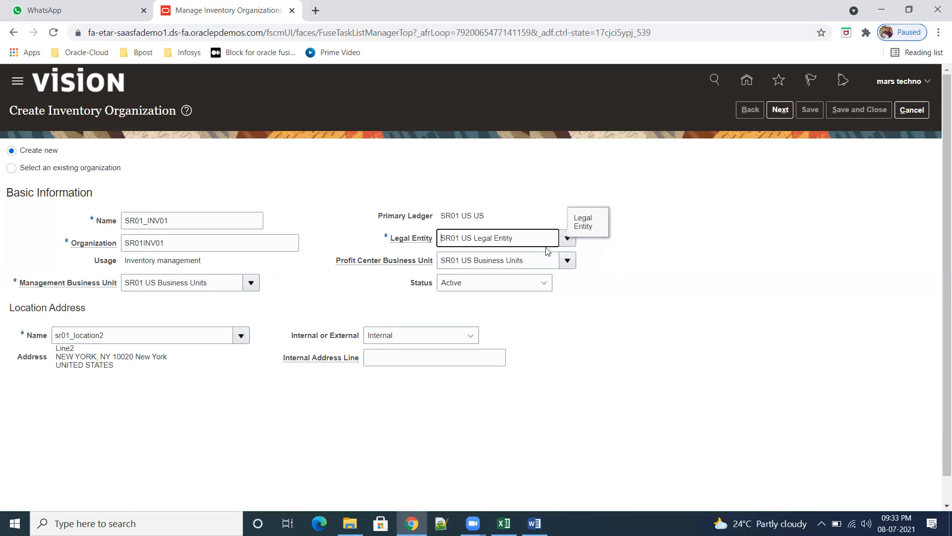
click(783, 110)
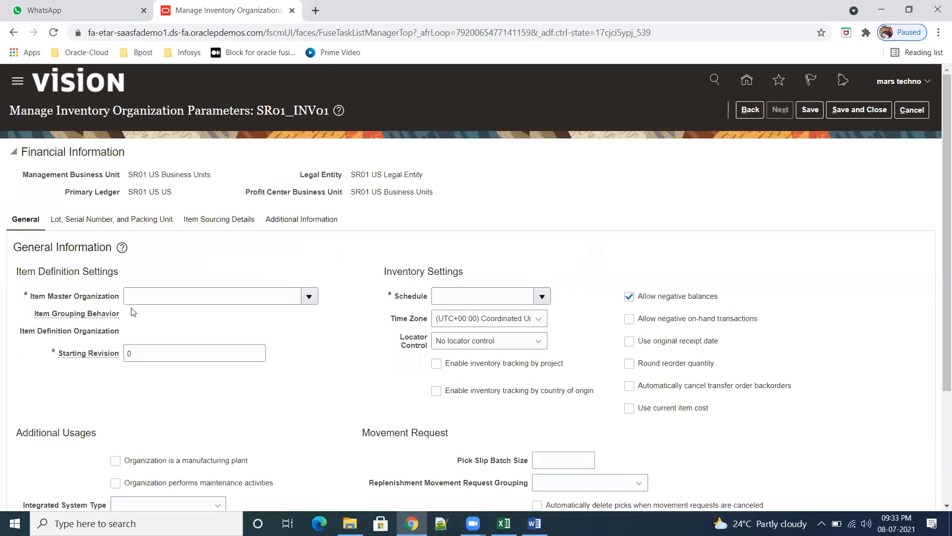
- Search the item master organizations for SR and assign SR_IOM as the item master organization
drag(29, 301, 124, 301)
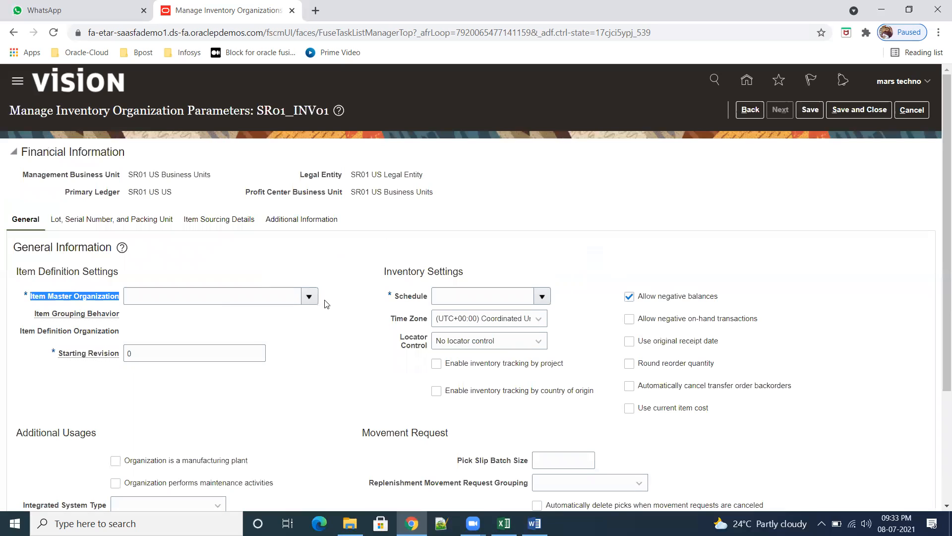
click(309, 297)
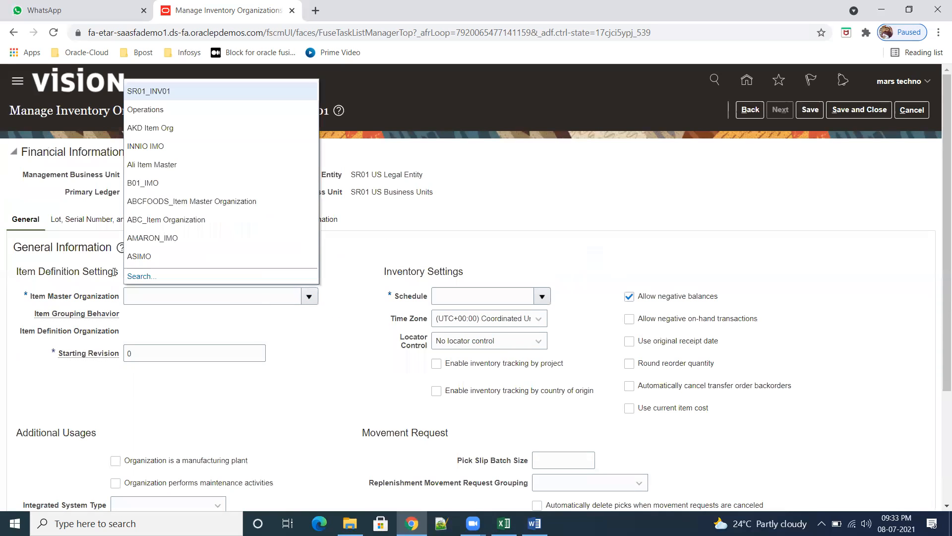
click(141, 276)
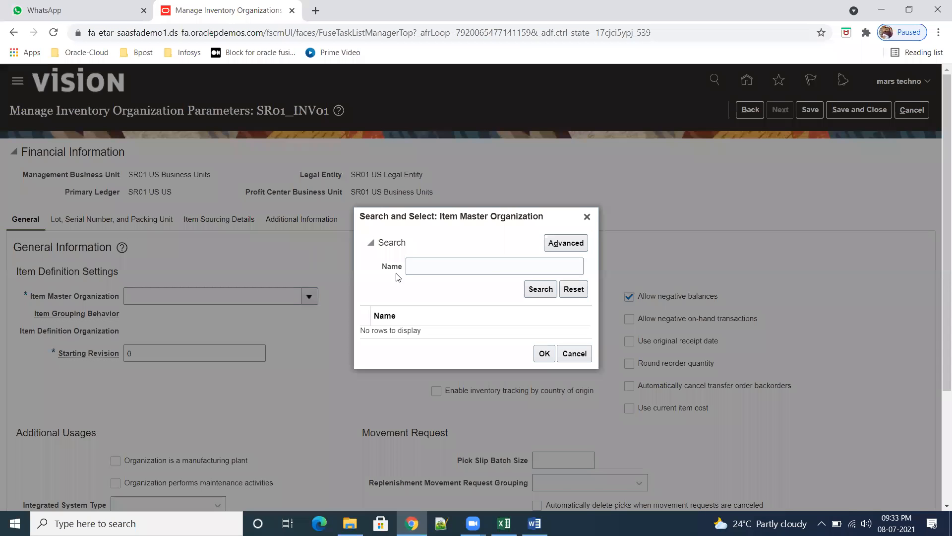
click(469, 268)
text(SR)
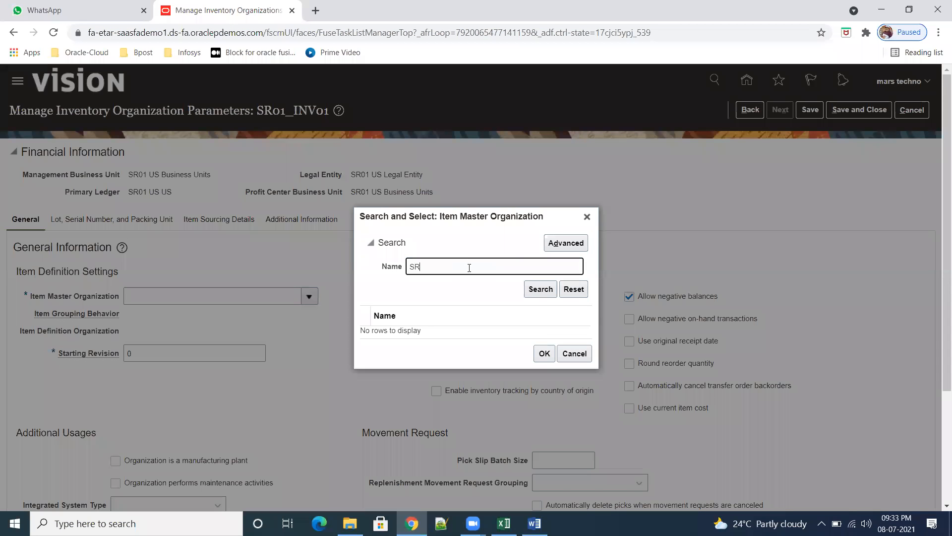
click(540, 289)
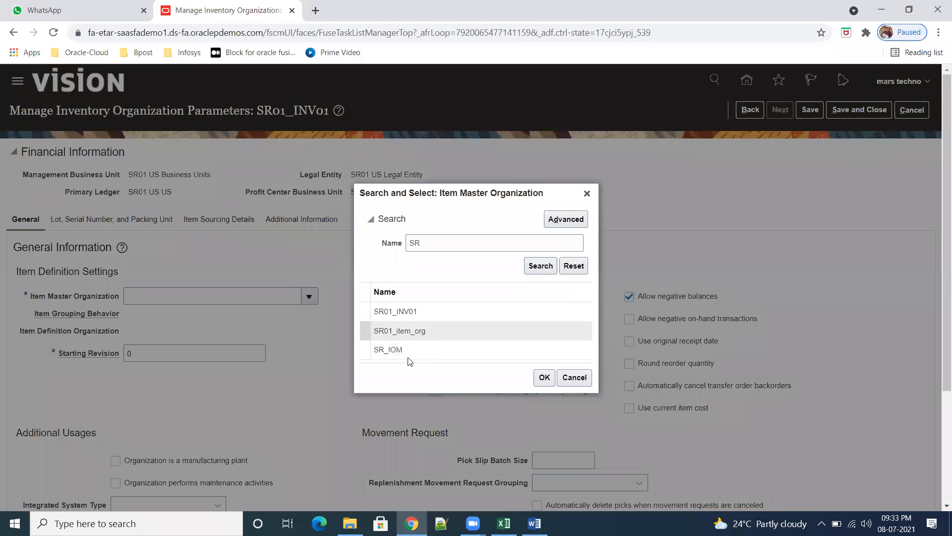
click(393, 350)
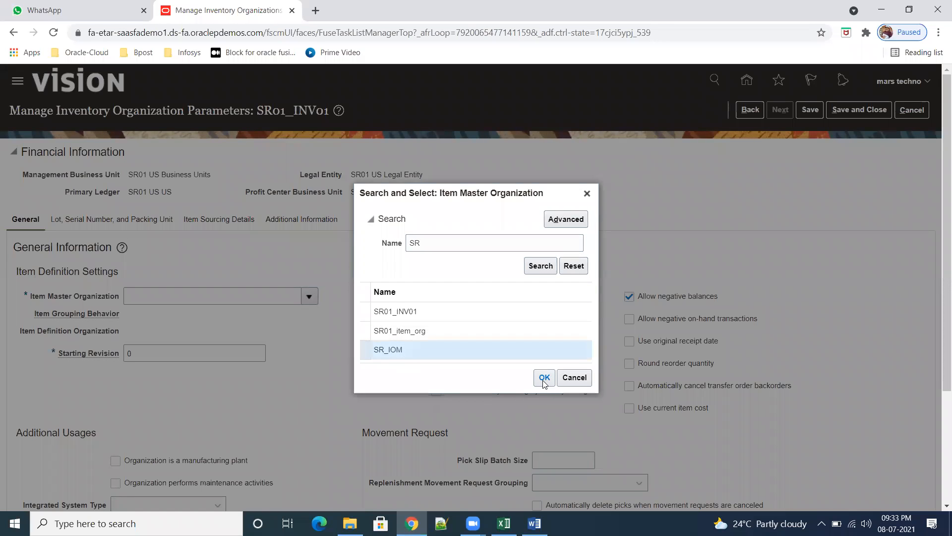
click(544, 378)
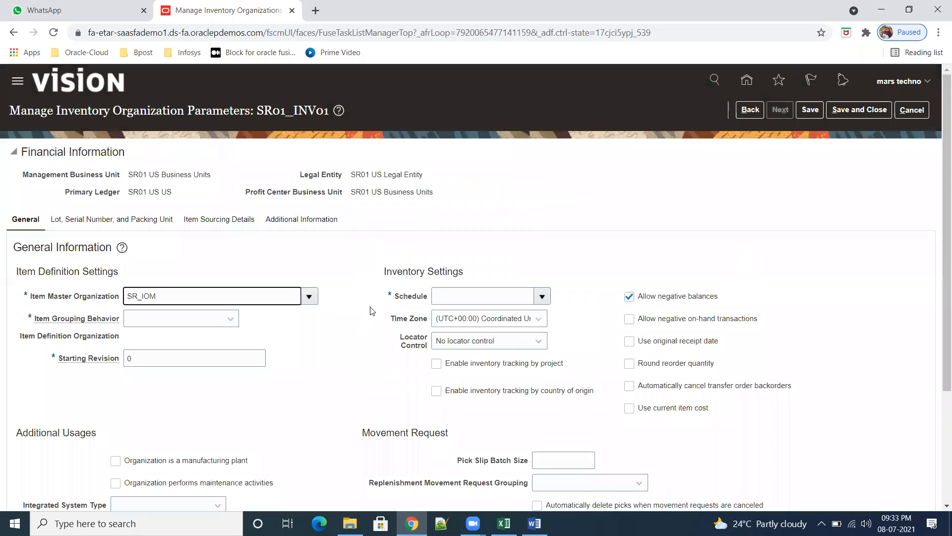
- Search the schedules for SR and assign SR01_SCHEDULE as the inventory organization's schedule
drag(395, 297, 431, 303)
click(543, 298)
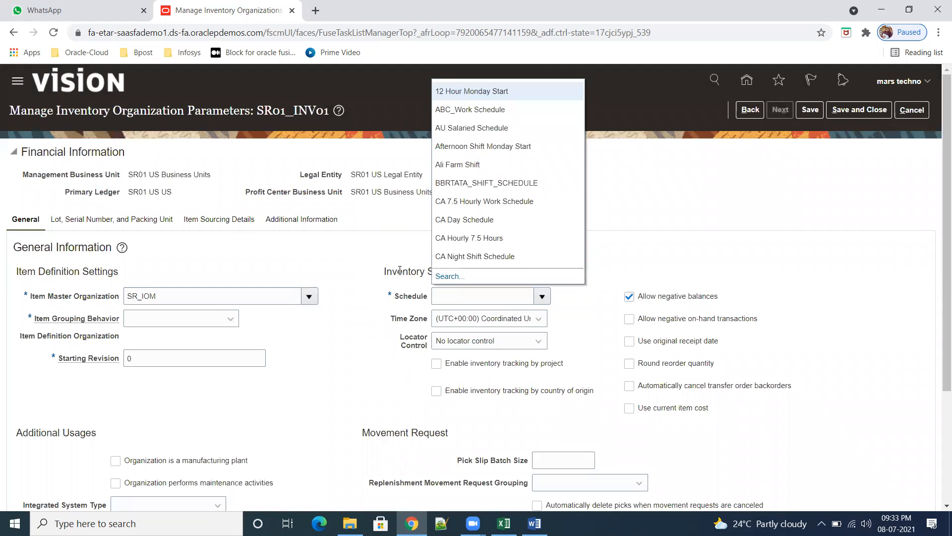
click(448, 276)
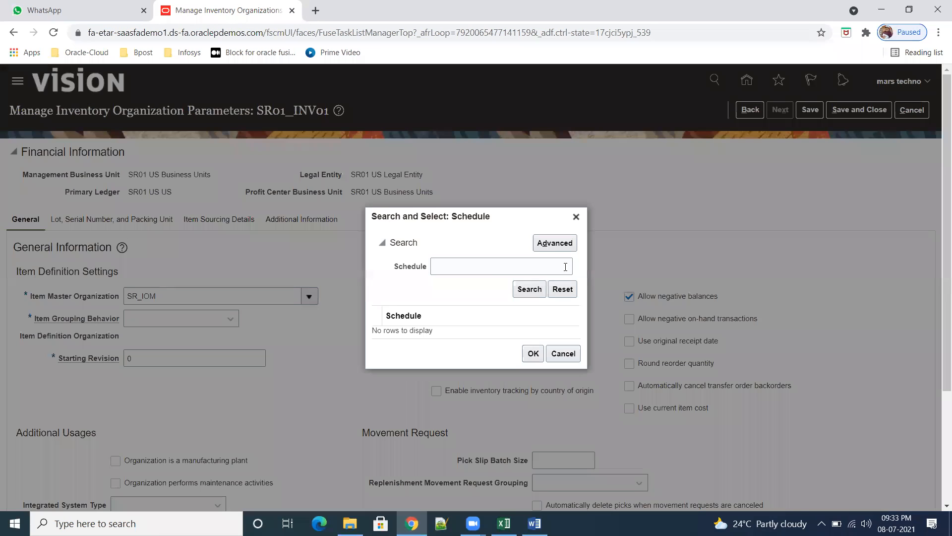
click(491, 268)
text(SR)
click(531, 292)
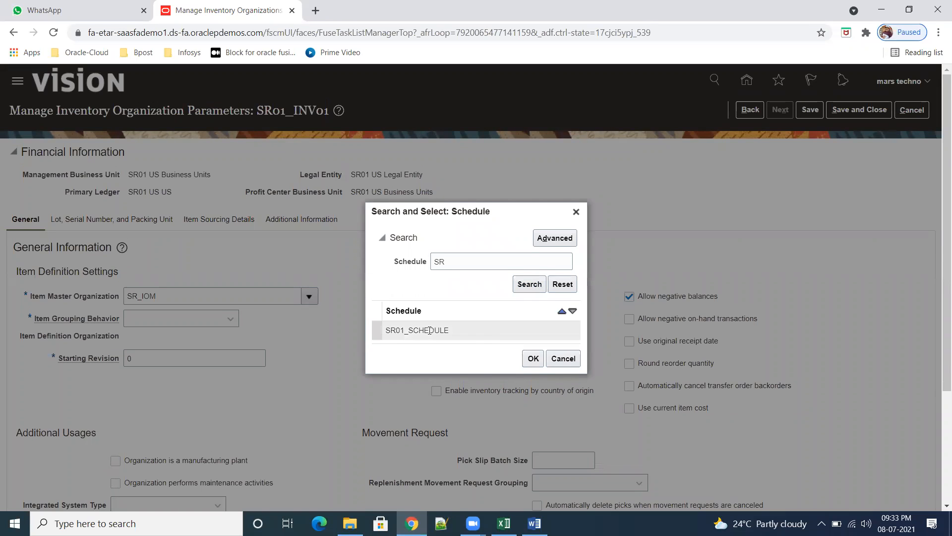
click(435, 332)
click(534, 358)
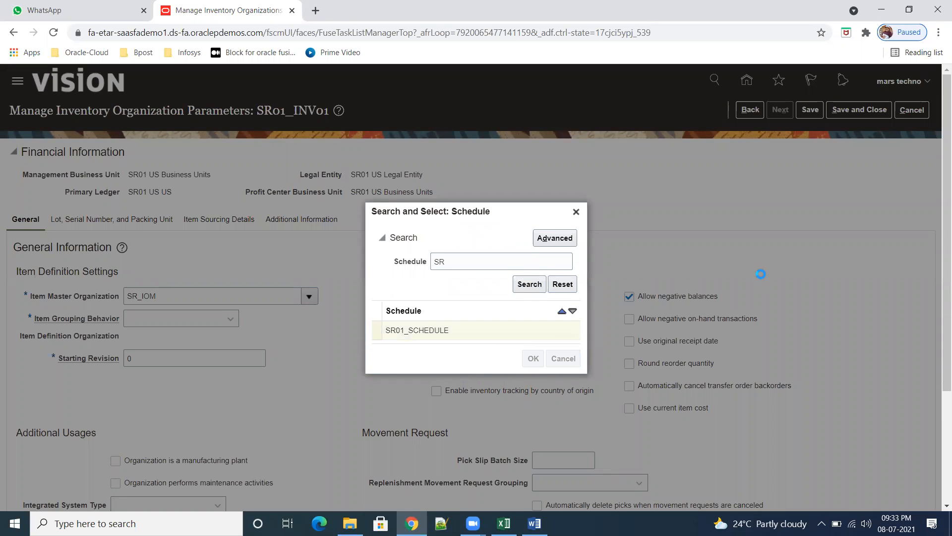
- Set the item grouping behavior of SR01_INV01 to Reference Organization
click(231, 319)
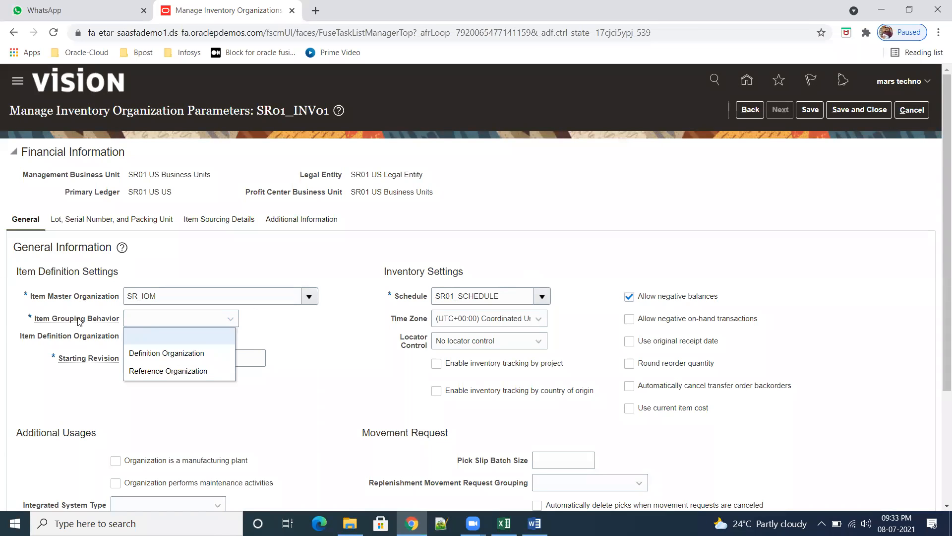
mouse_move(79, 322)
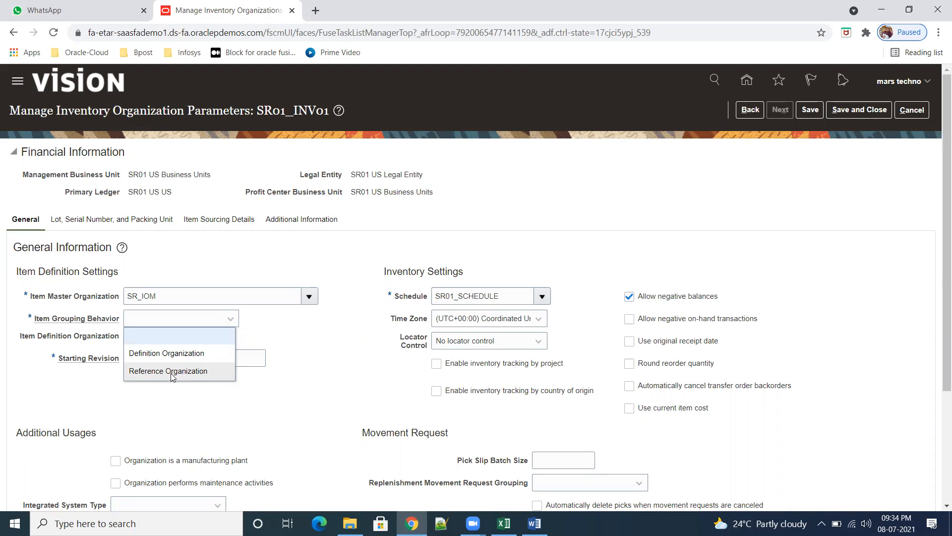
click(169, 353)
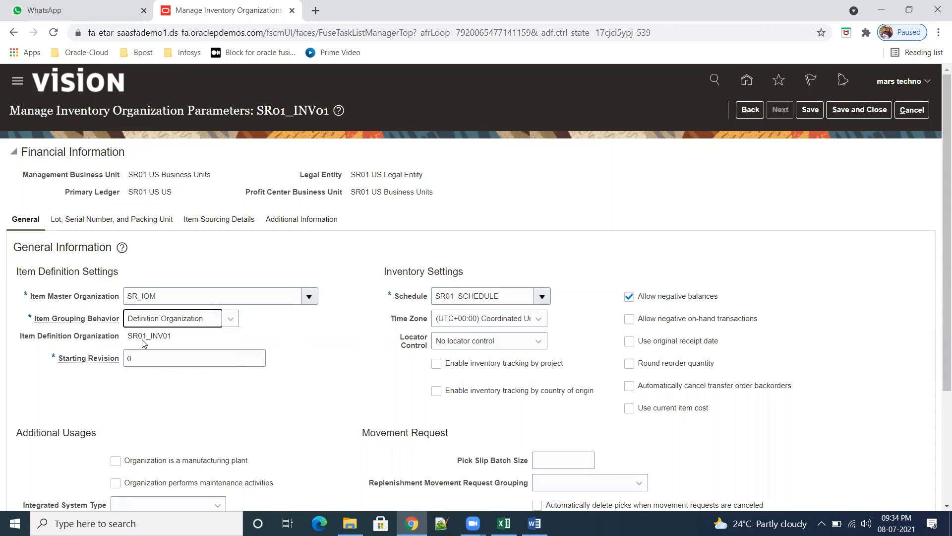
click(231, 319)
click(191, 353)
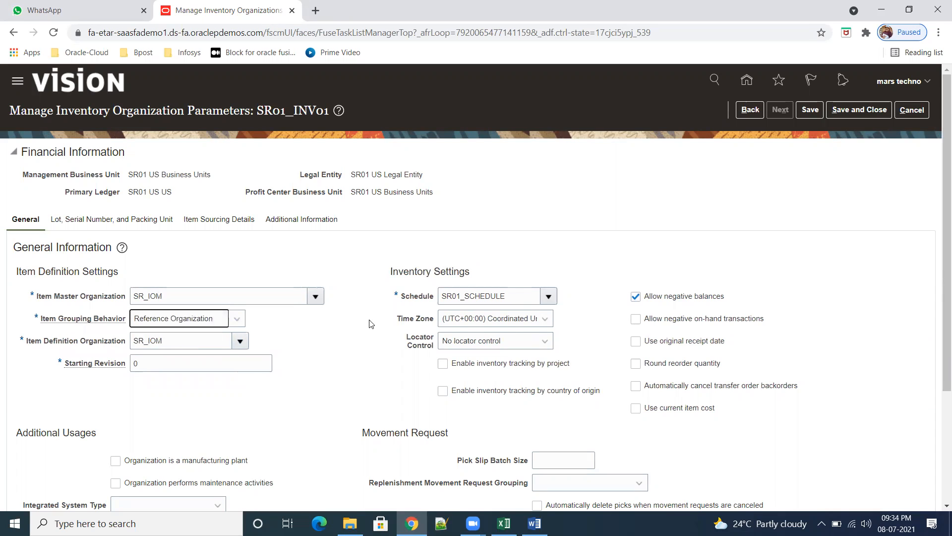
- Examine the additional usages and movement request settings, and the lot, serial number and packing unit parameters
scroll(381, 354, down, 3)
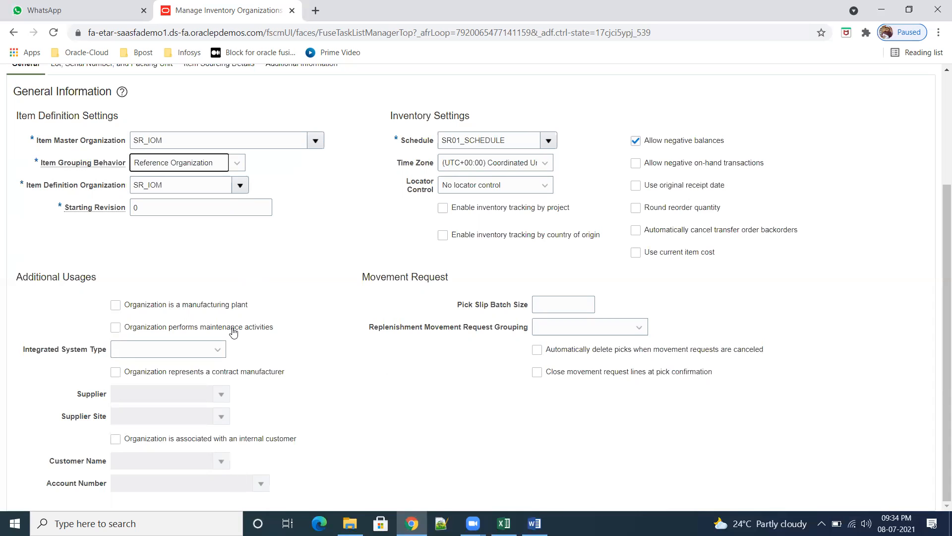
scroll(243, 340, up, 3)
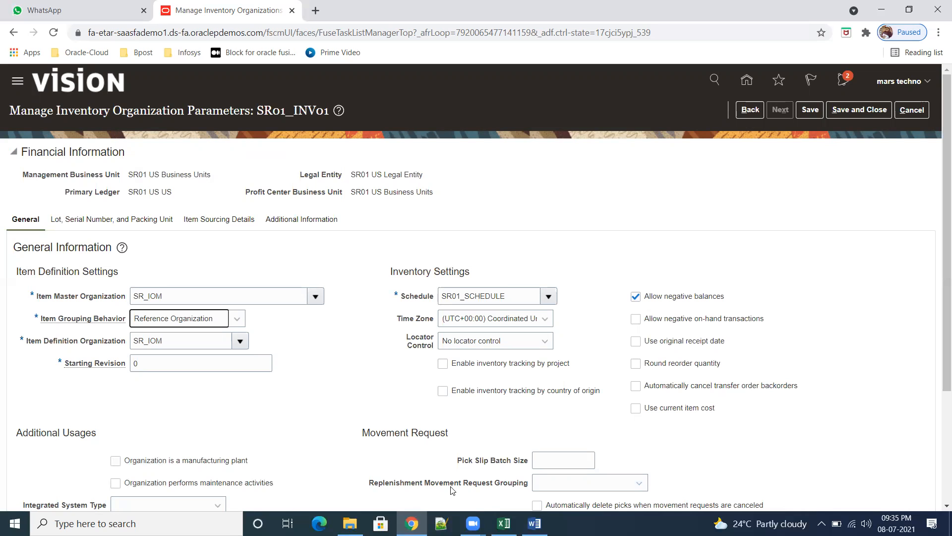
scroll(443, 477, down, 3)
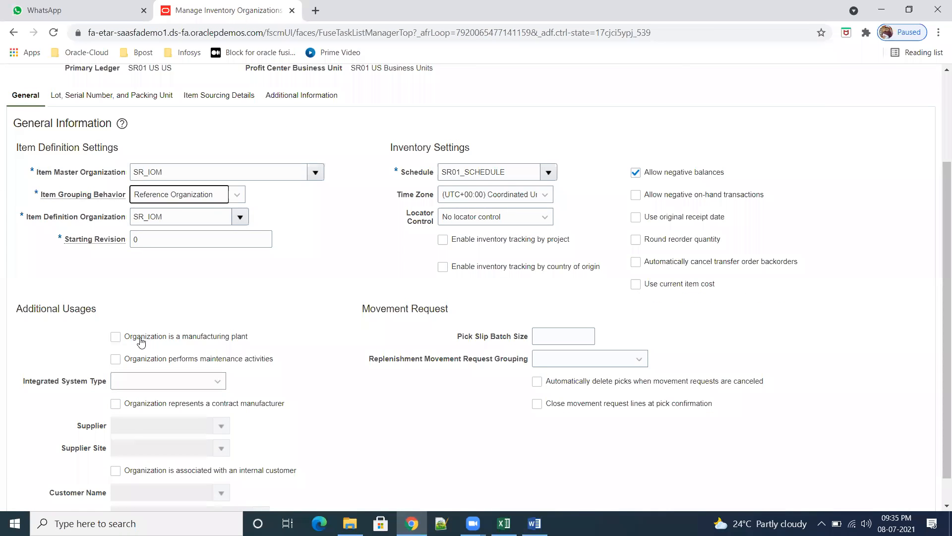
drag(125, 337, 258, 340)
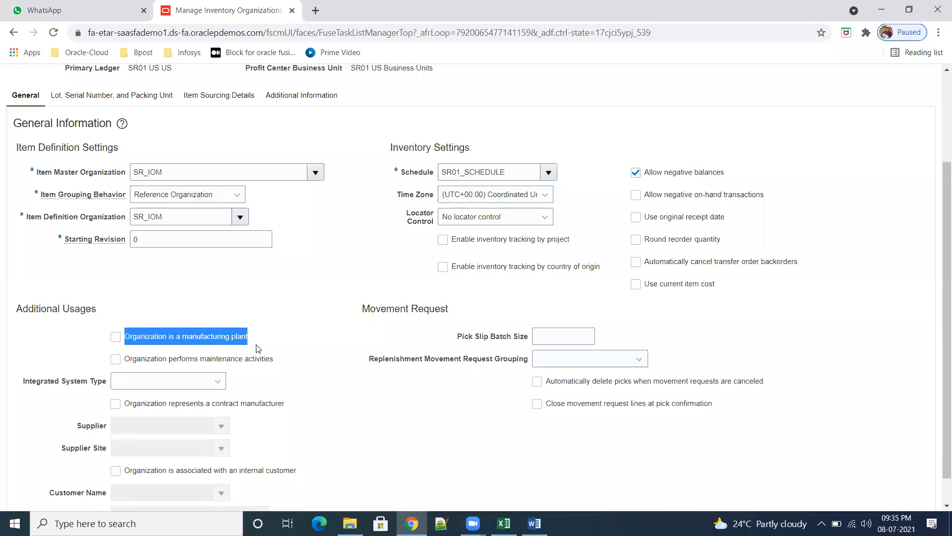
scroll(257, 348, down, 1)
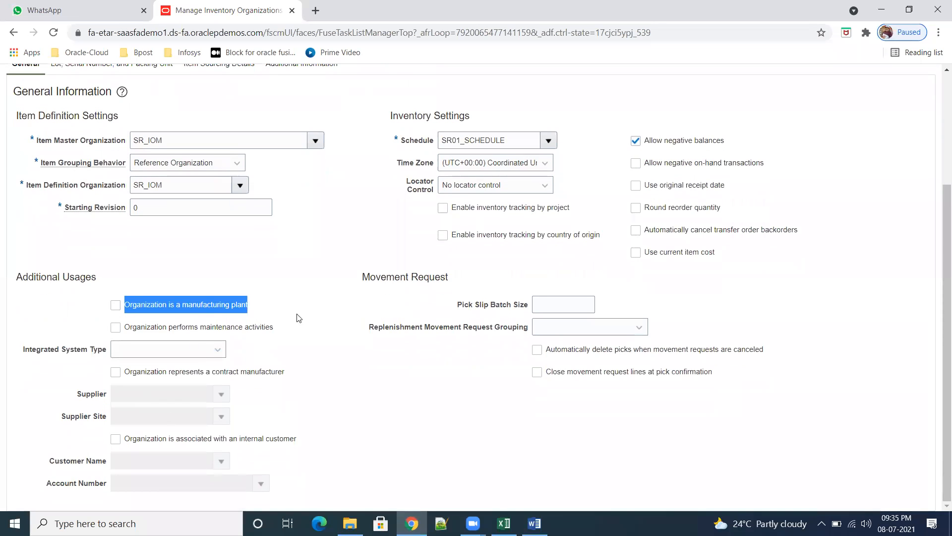
scroll(339, 372, up, 3)
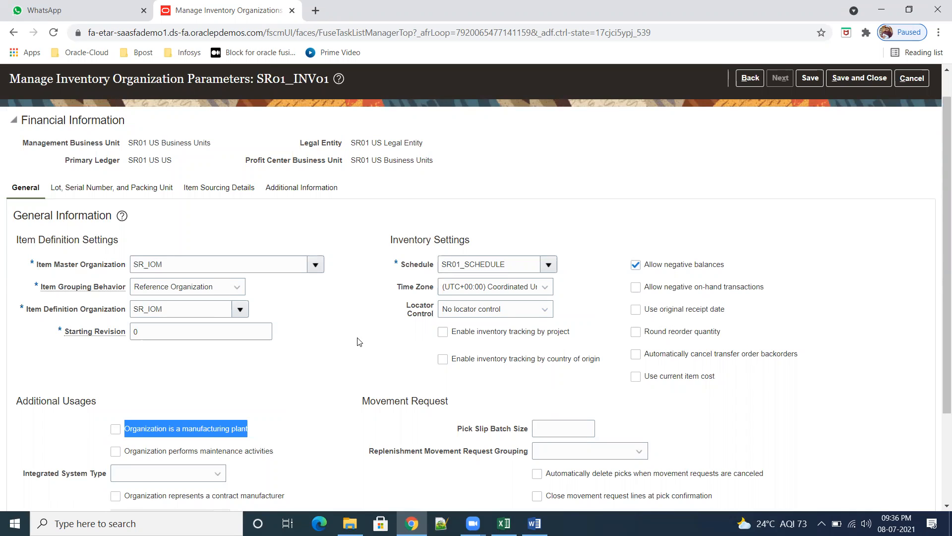
click(143, 220)
click(119, 188)
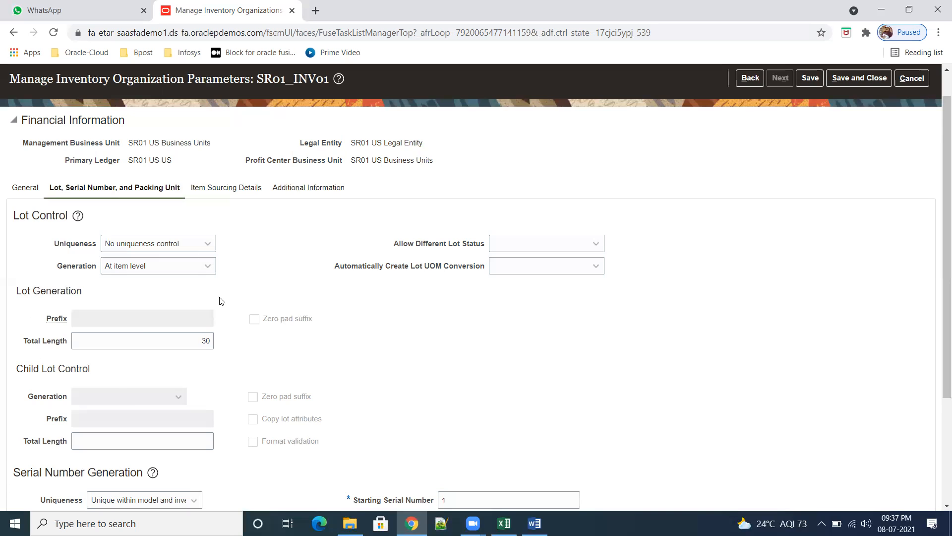
scroll(108, 315, down, 3)
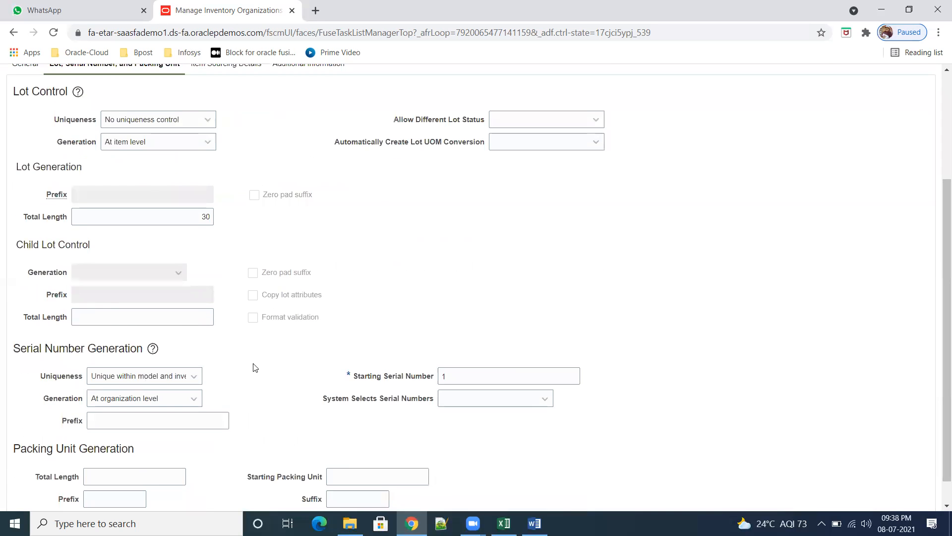
scroll(263, 369, up, 3)
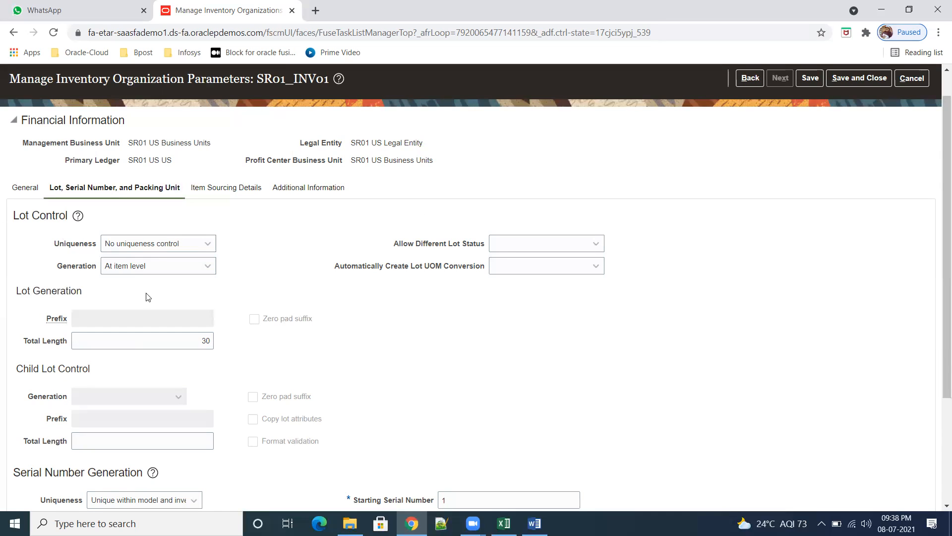
- Set the item sourcing type to Supplier and save the inventory organization parameters
click(222, 188)
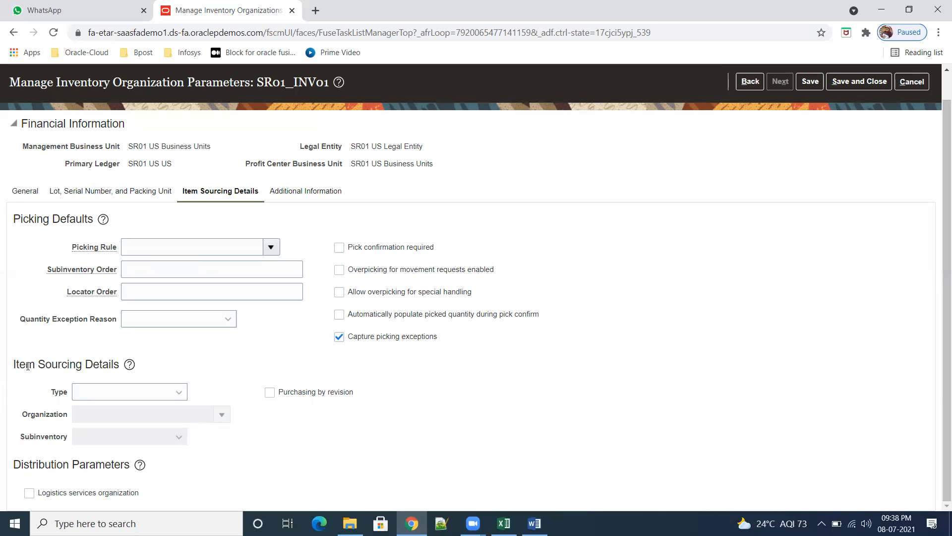
drag(24, 365, 115, 366)
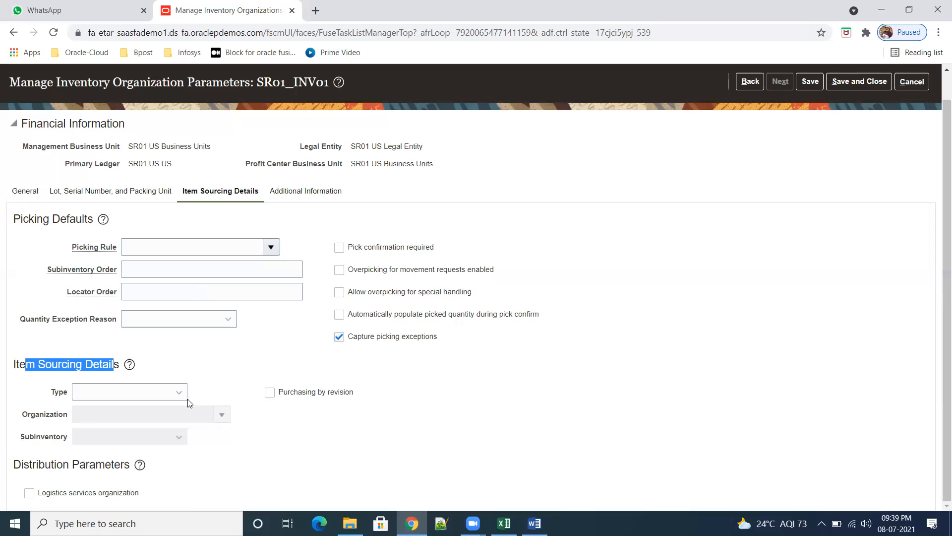
click(176, 395)
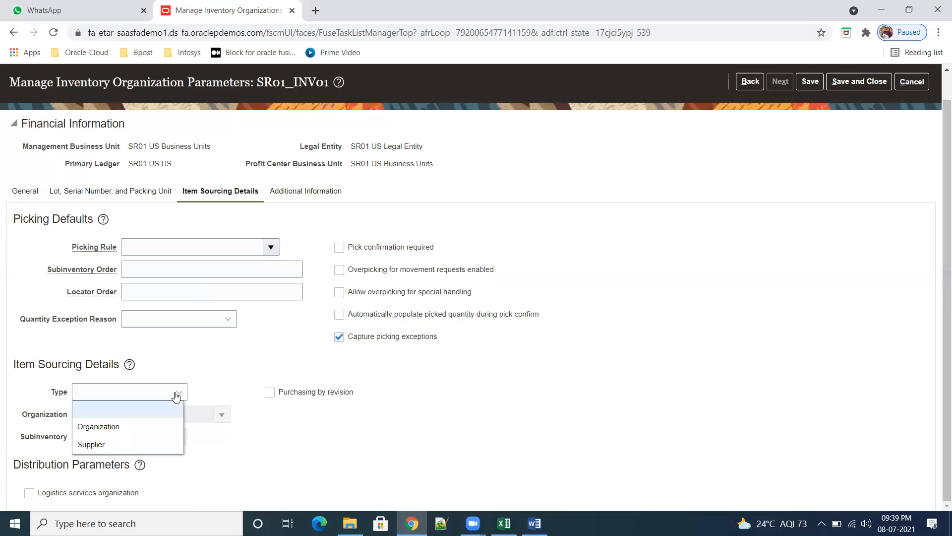
click(110, 445)
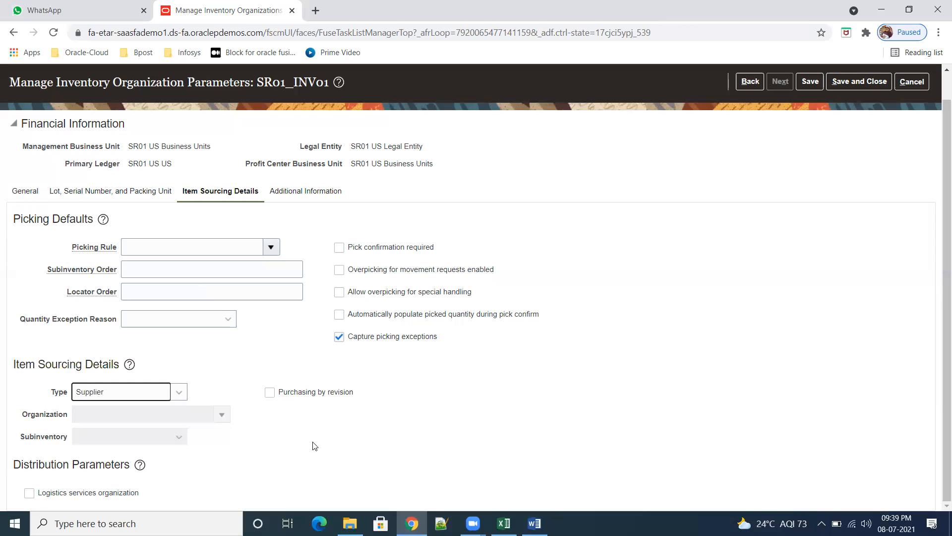
click(222, 397)
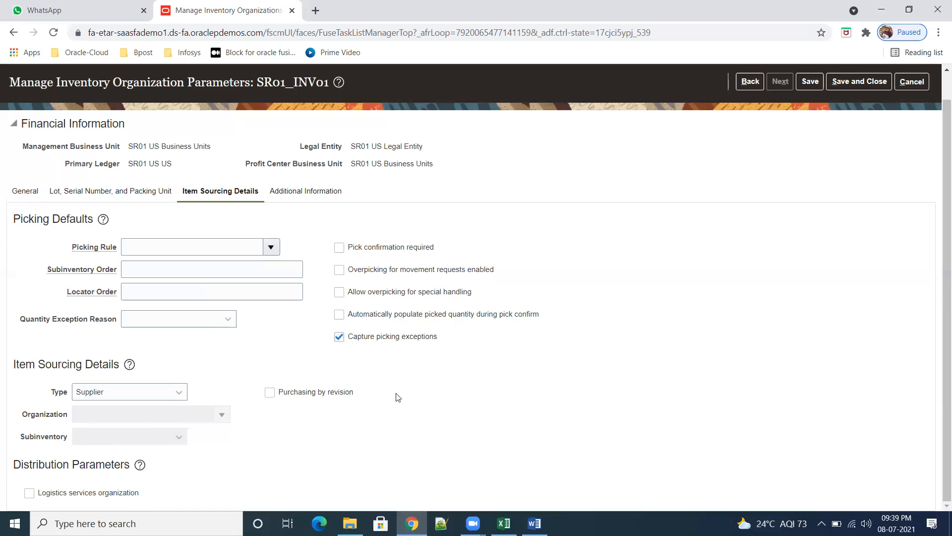
click(806, 81)
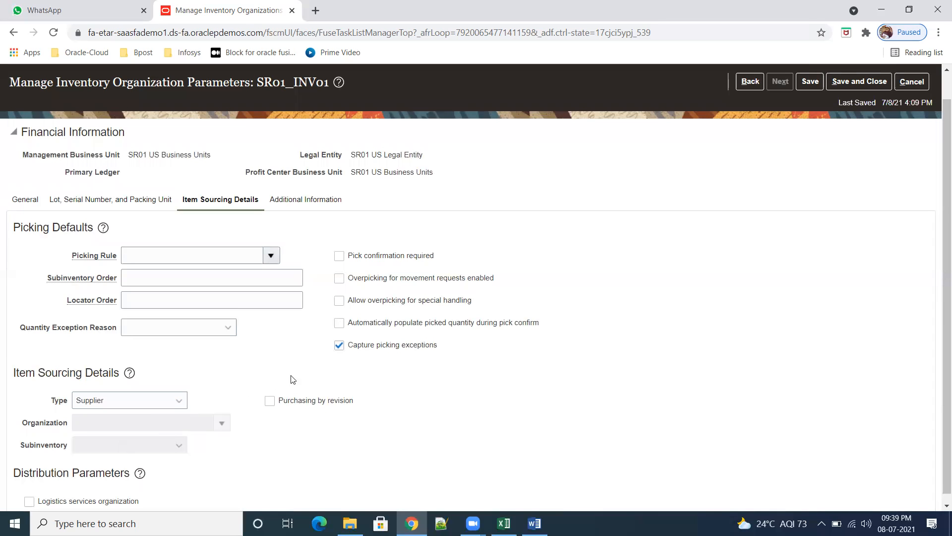
scroll(448, 401, down, 1)
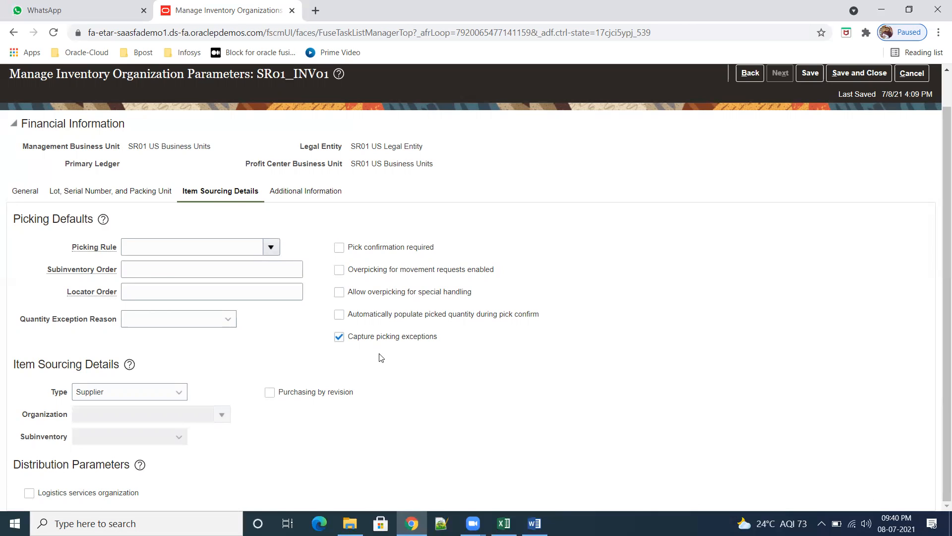
scroll(208, 223, up, 1)
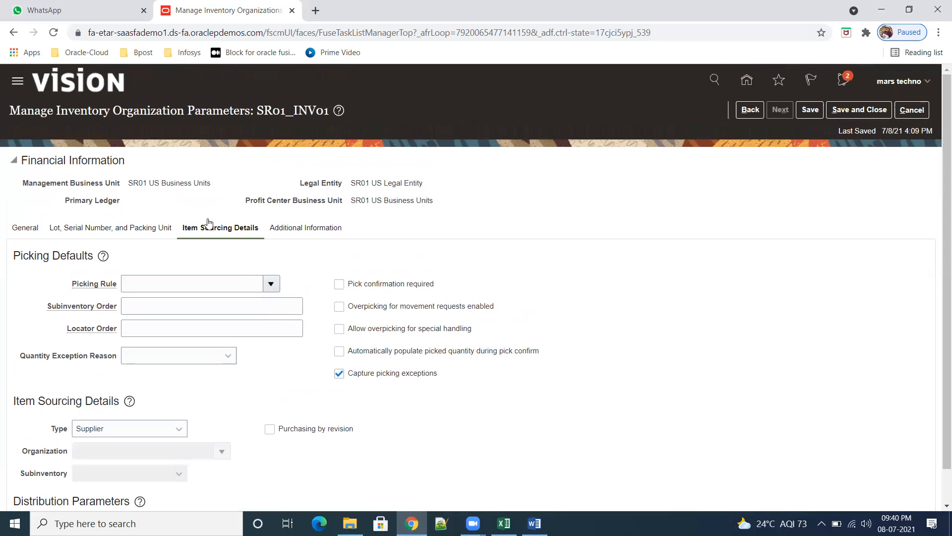
click(812, 112)
- Check the Context options under additional information, then save and close the parameters and finish managing inventory organizations
click(306, 228)
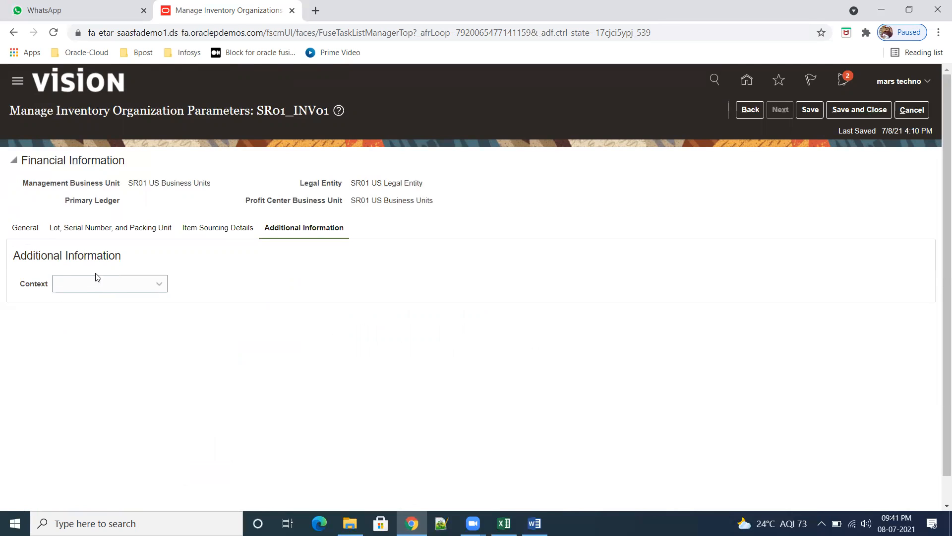
click(162, 287)
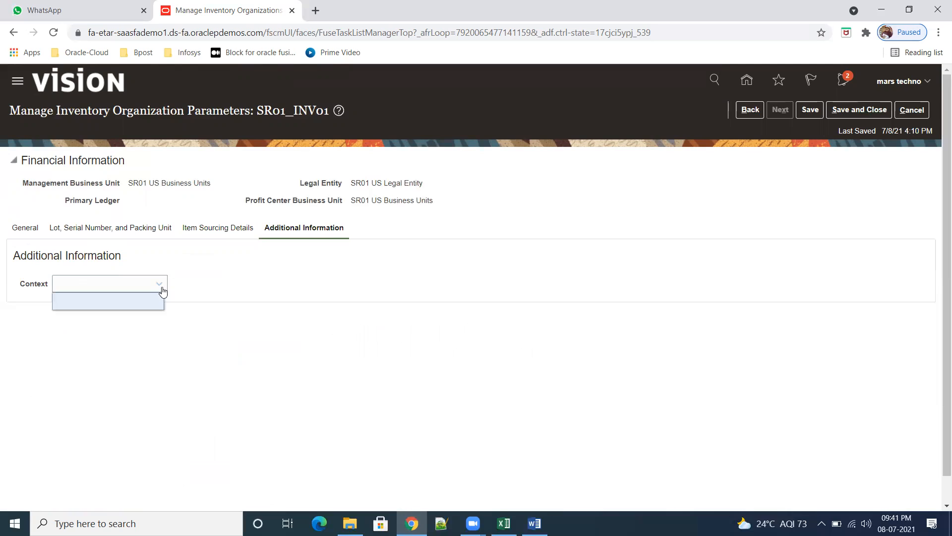
click(274, 359)
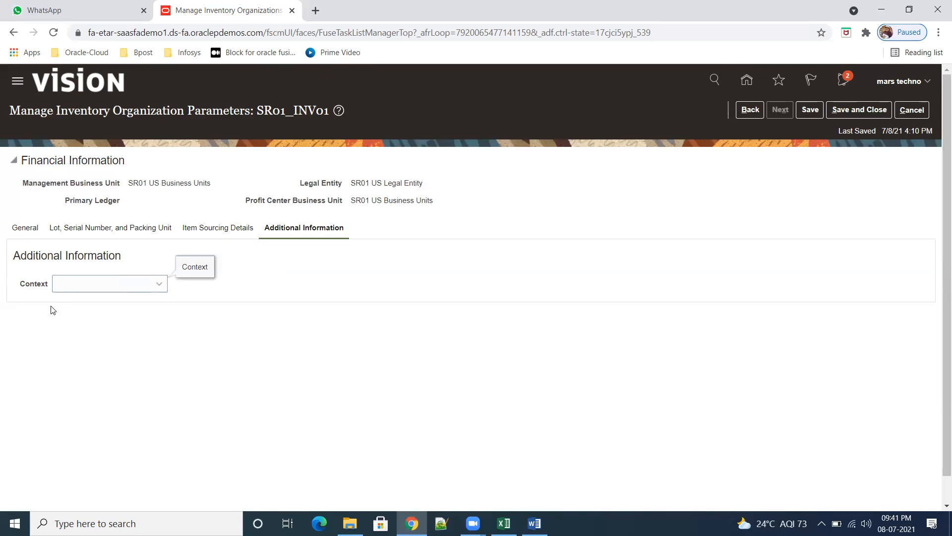
click(141, 299)
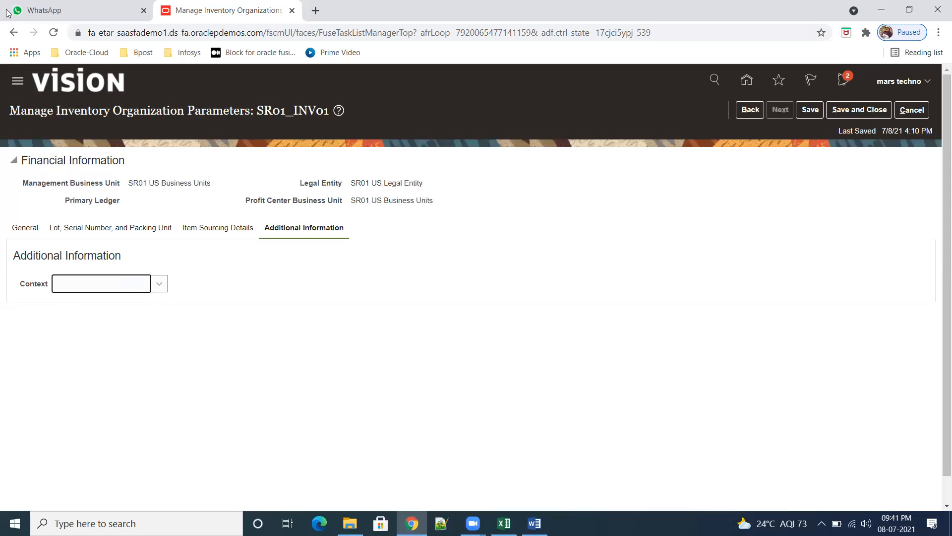
click(859, 109)
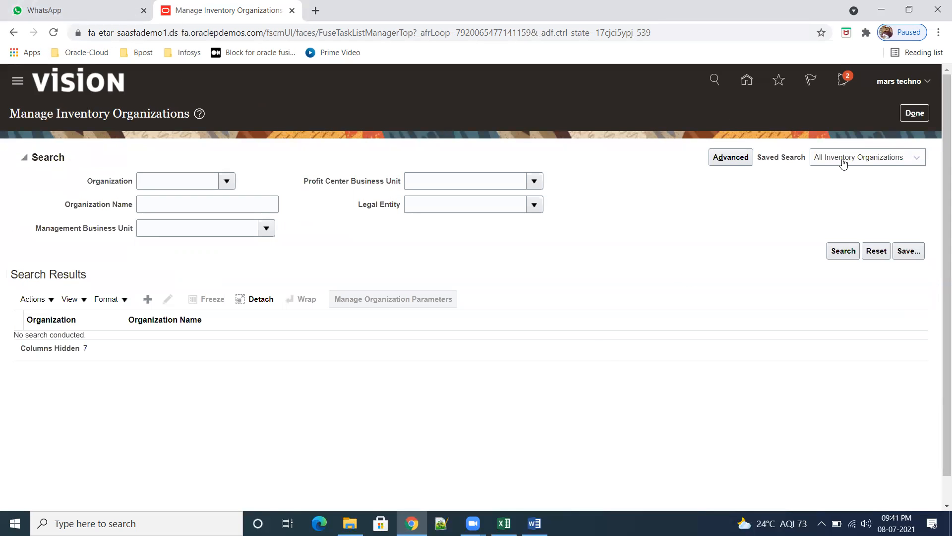
click(915, 114)
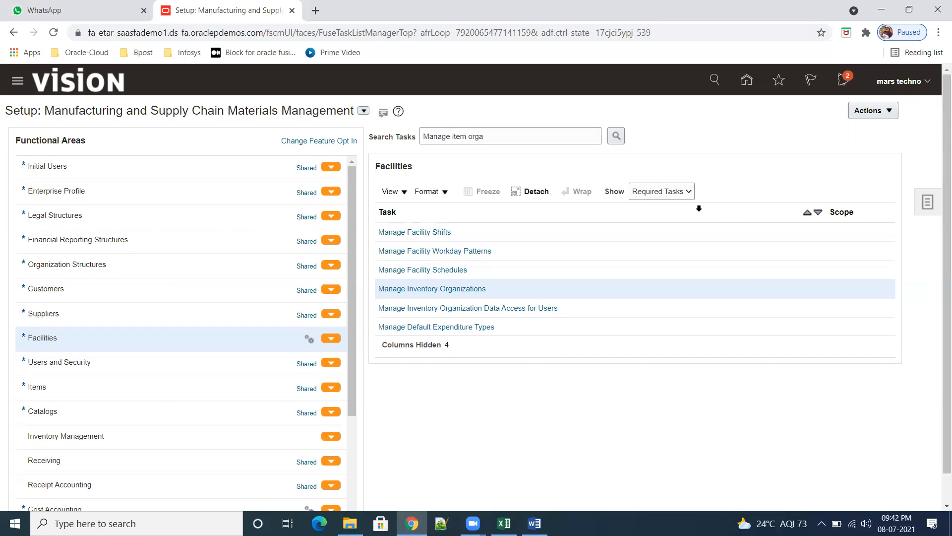
- Show all setup tasks and open Manage Subinventories and Locators in the Inventory Management functional area
click(686, 194)
click(640, 204)
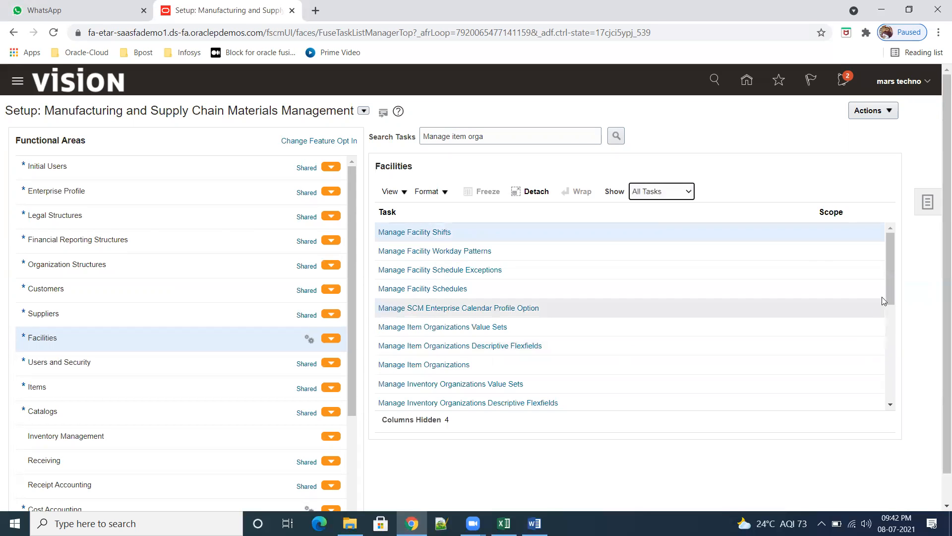
drag(891, 300, 919, 345)
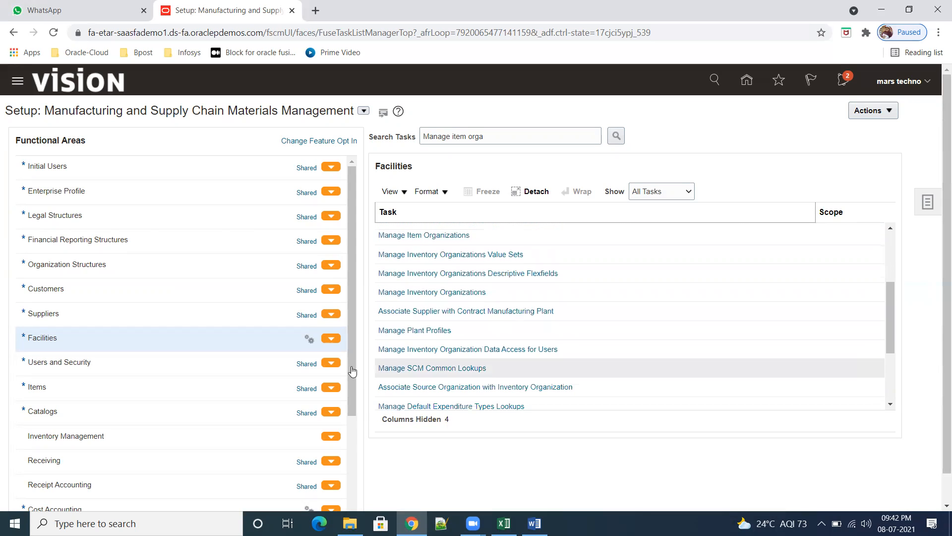
click(109, 434)
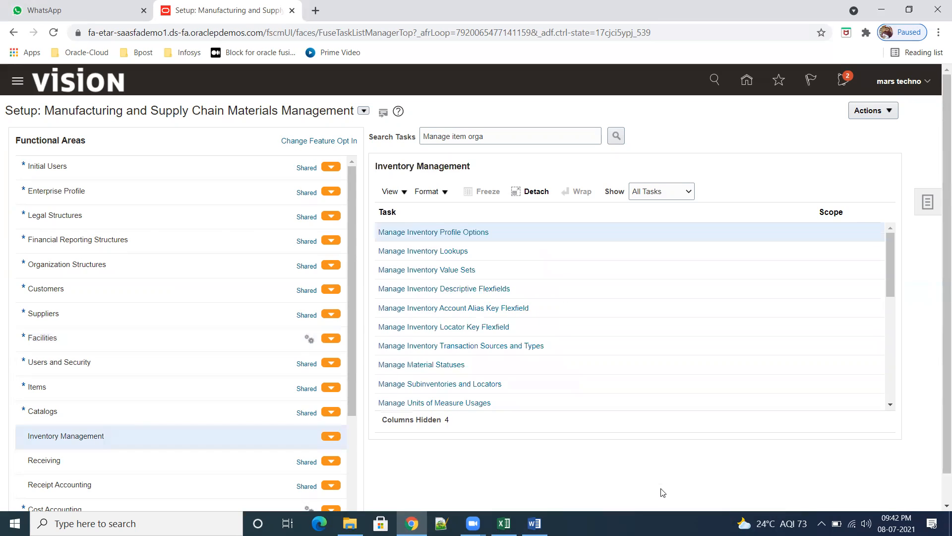
click(473, 386)
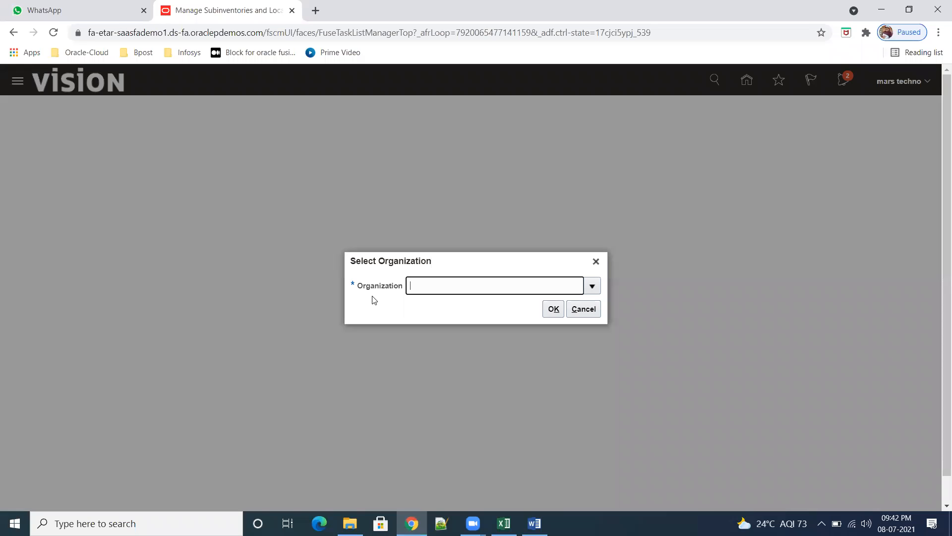
- Search the organizations for SR01 and select SR01INV01 as the organization whose subinventories are managed
click(593, 286)
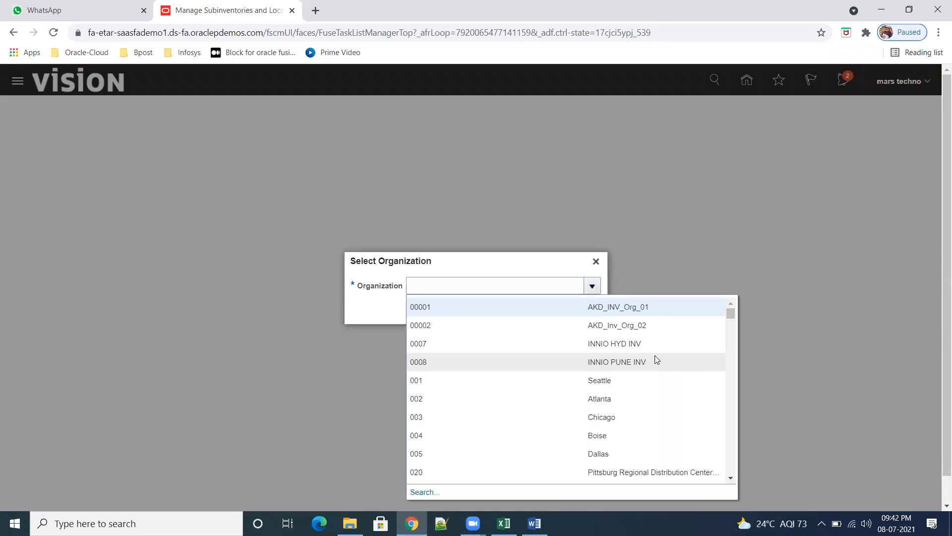
click(418, 491)
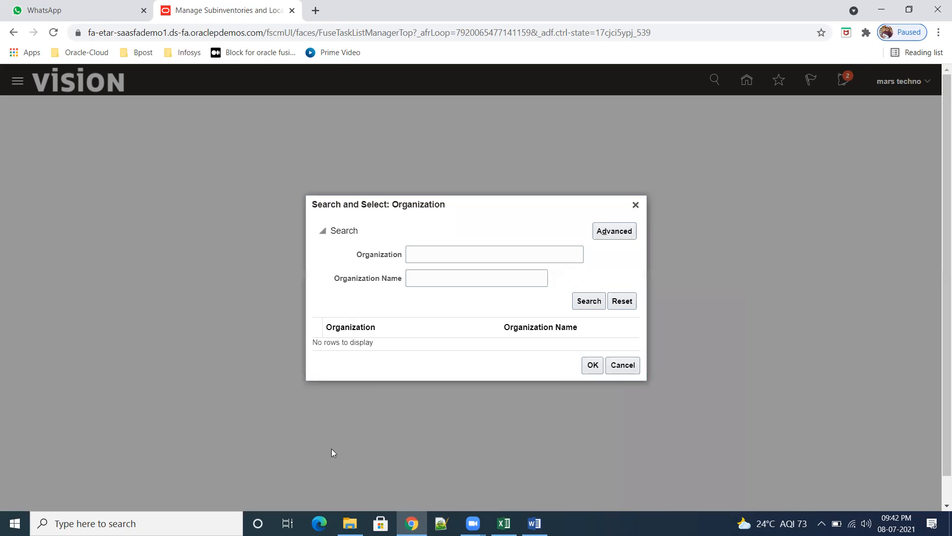
click(460, 256)
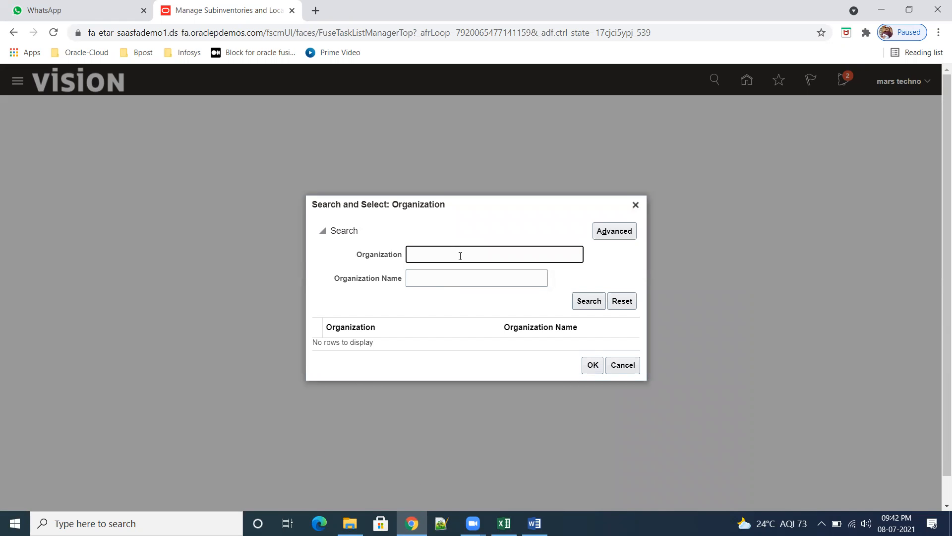
text(SR01)
click(583, 301)
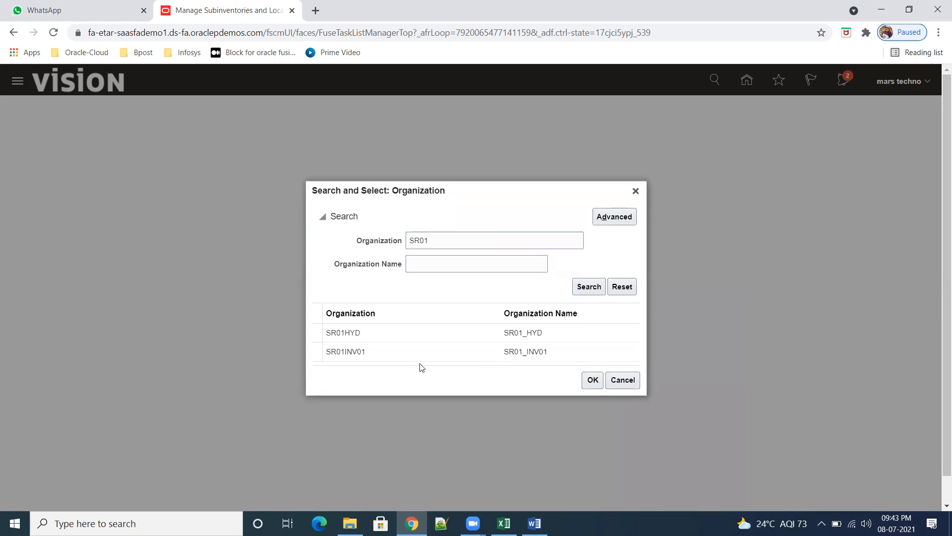
click(425, 352)
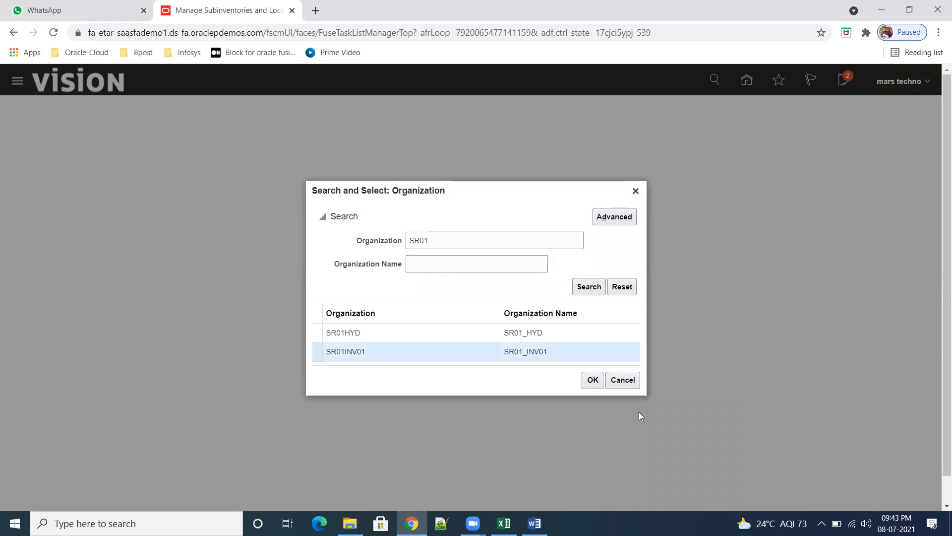
click(593, 380)
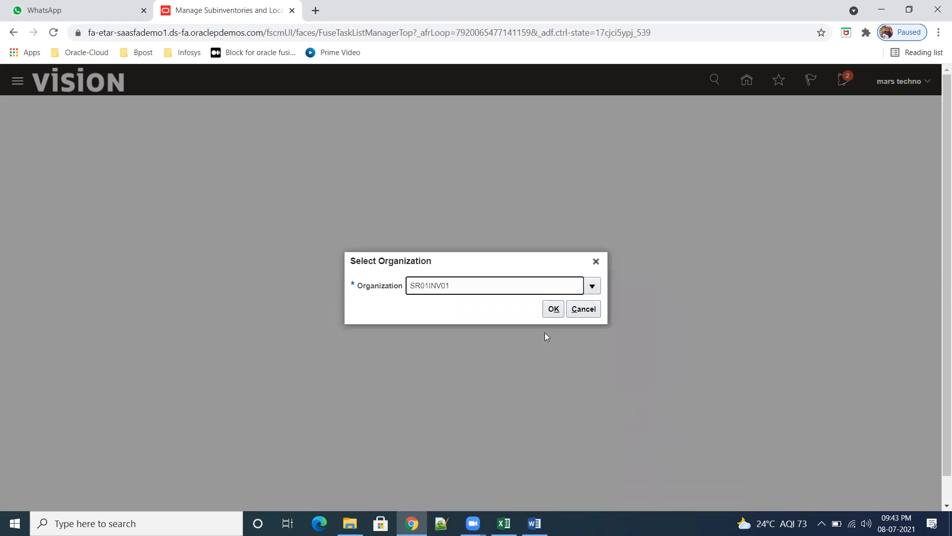
click(554, 310)
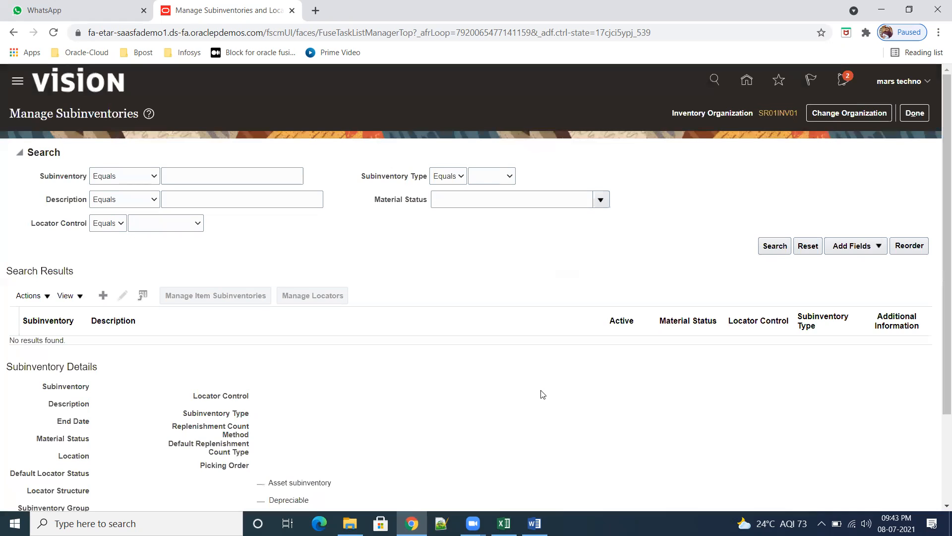
- Start a new subinventory, check the subinventory type options, and enter SR01_STOR as both its name and description
click(103, 295)
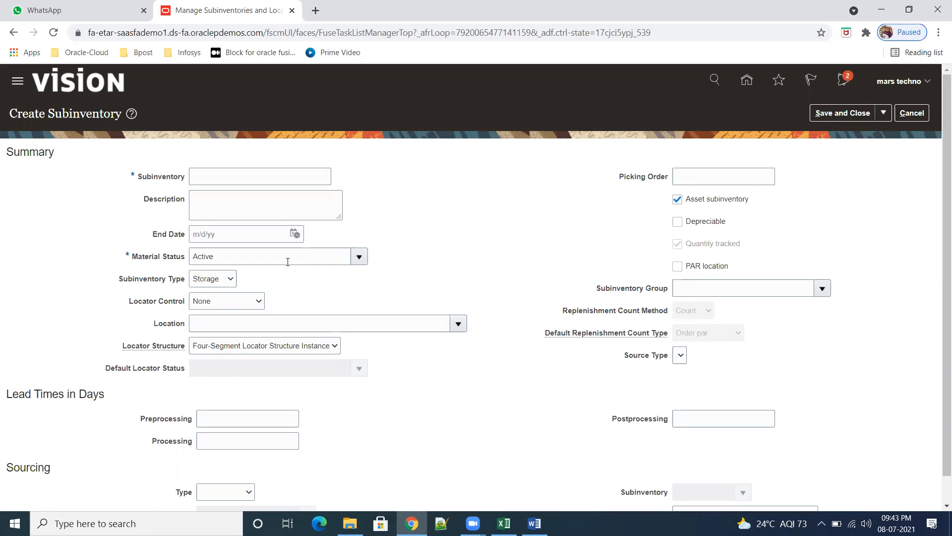
click(270, 179)
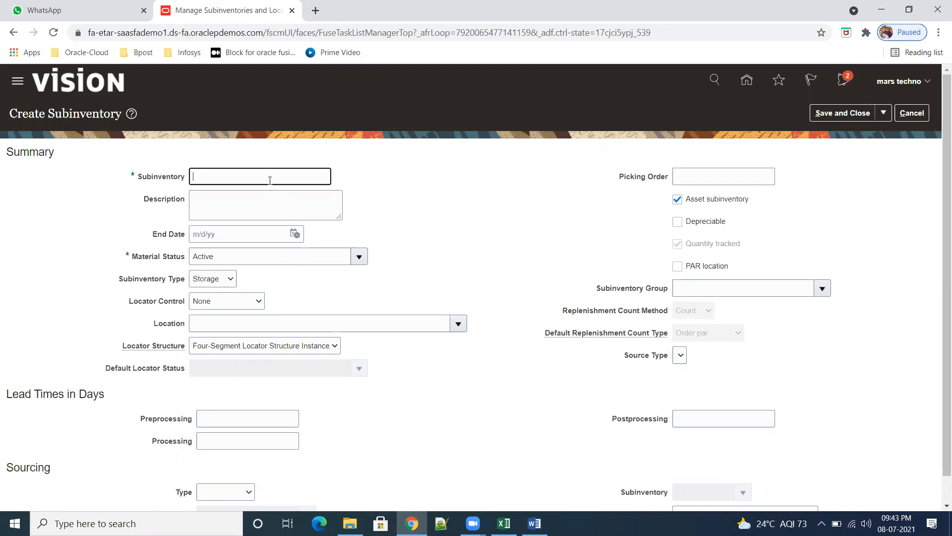
drag(134, 280, 180, 289)
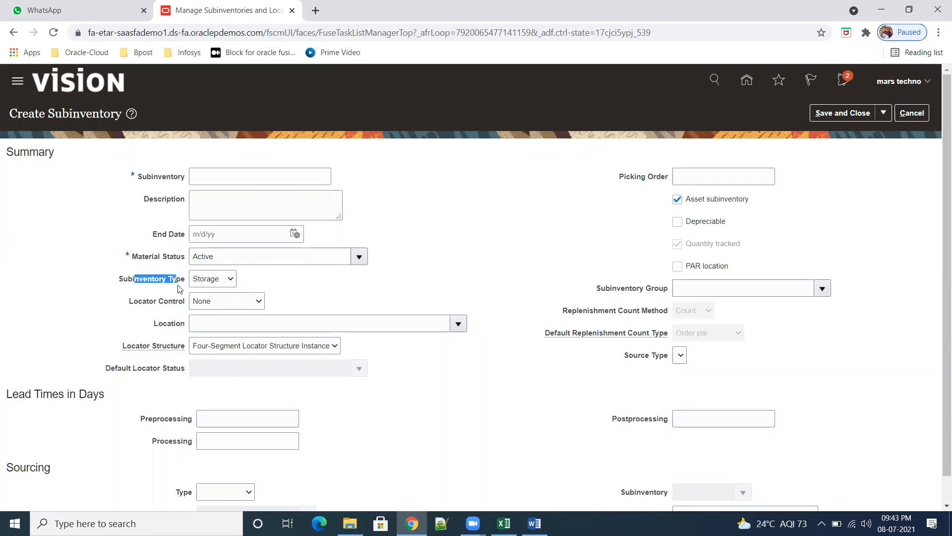
click(231, 280)
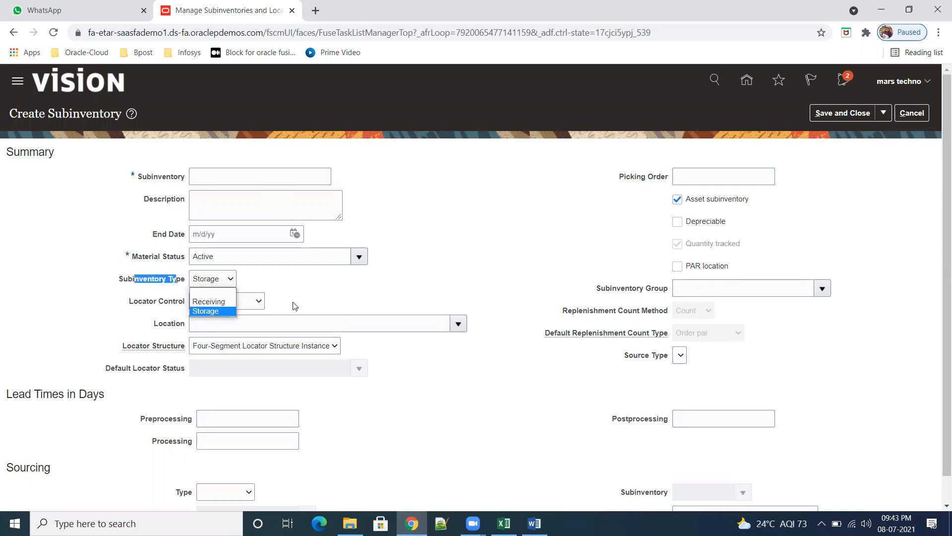
click(342, 303)
click(256, 177)
text(SR01_STOR)
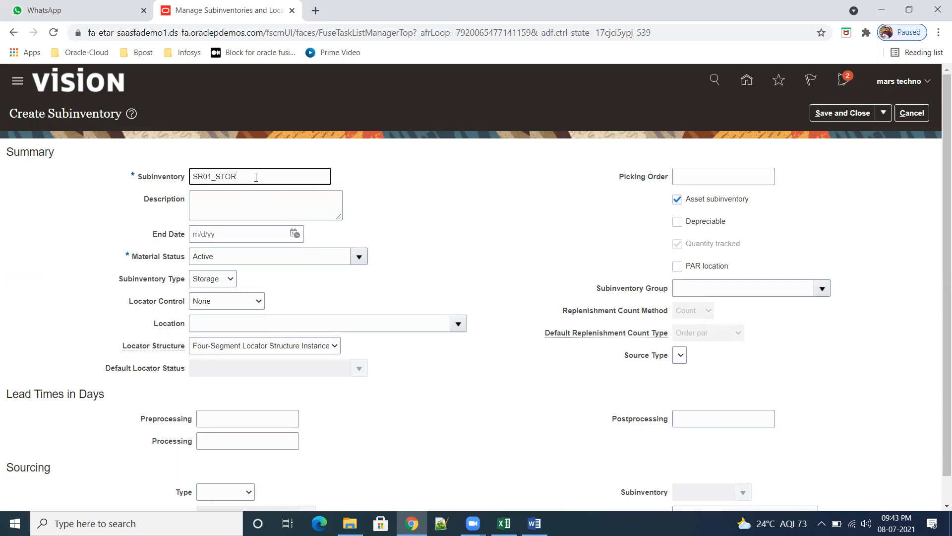
key(ctrl+a)
key(ctrl+c)
click(249, 209)
key(ctrl+v)
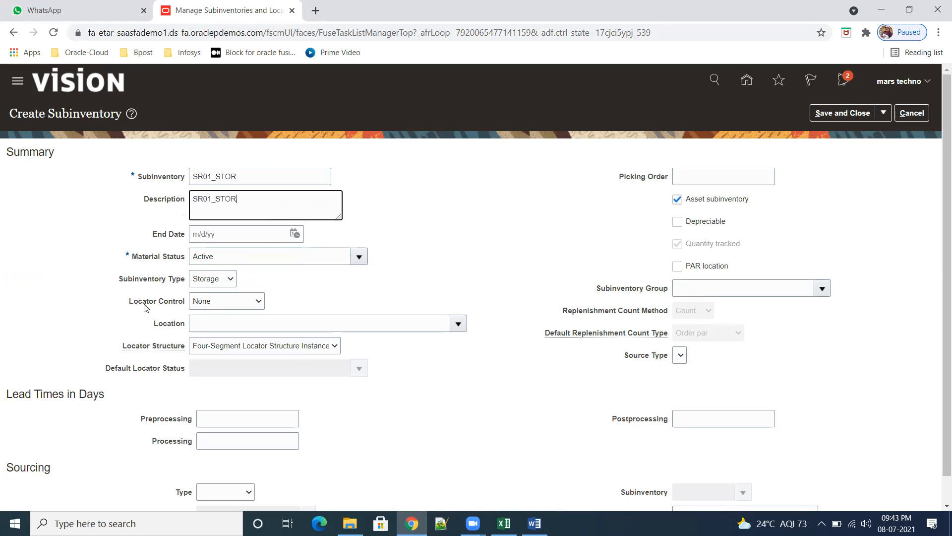
- Switch to the Training practice-sheet workbook in Excel and copy the location name sr01_location2 from cell E133
drag(133, 303, 176, 305)
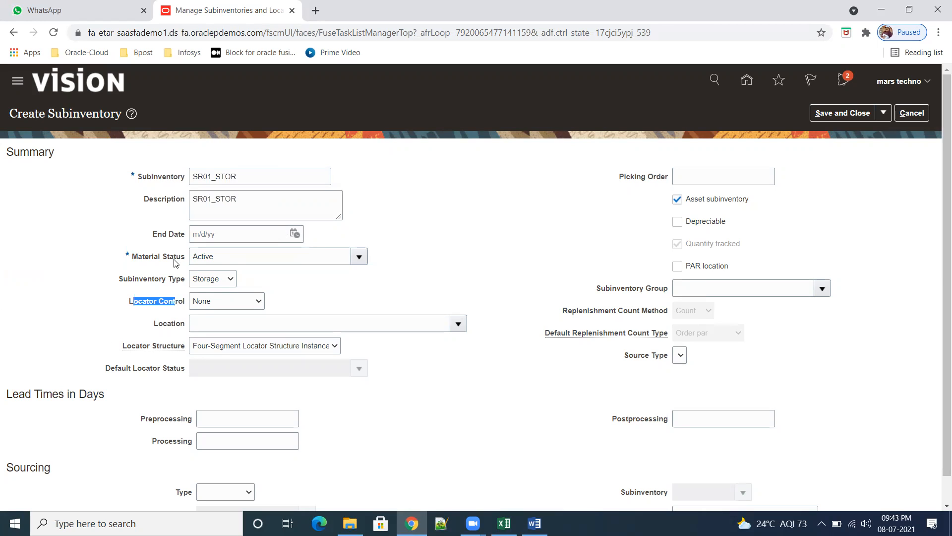
click(213, 328)
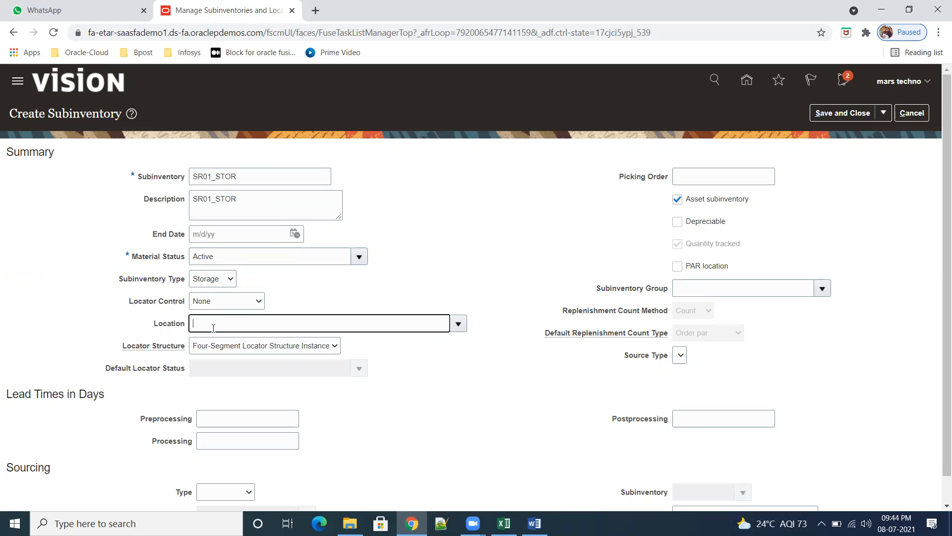
text(SR)
key(BackSpace)
key(BackSpace)
mouse_move(511, 522)
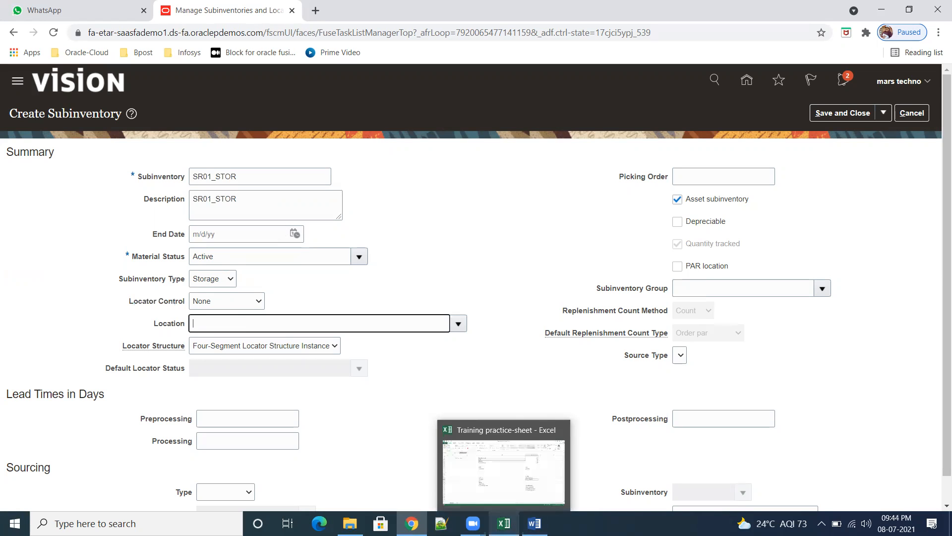
click(512, 482)
click(793, 390)
click(688, 308)
double_click(201, 99)
key(ctrl+c)
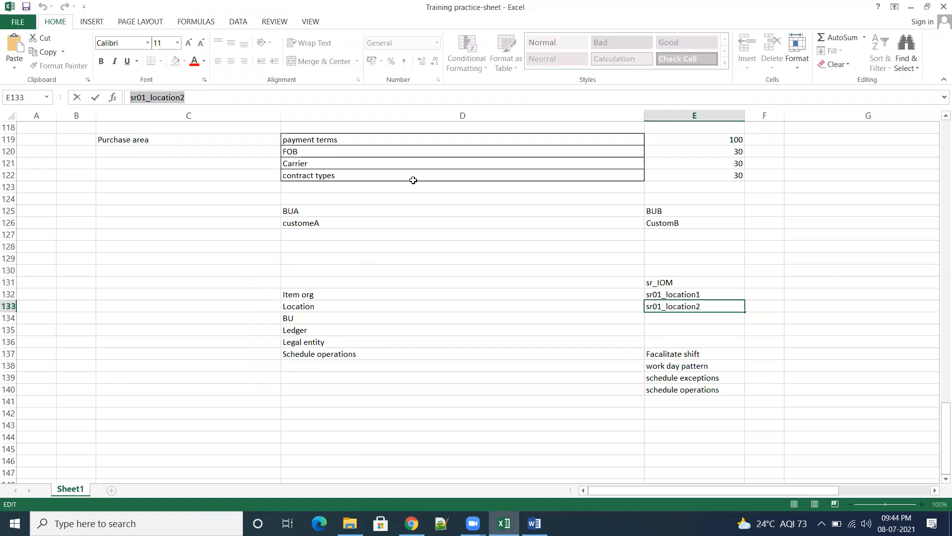
- Return to the browser and set the Location of the SR01_STOR subinventory to the copied sr01_location2
click(911, 6)
click(229, 320)
key(ctrl+v)
key(Tab)
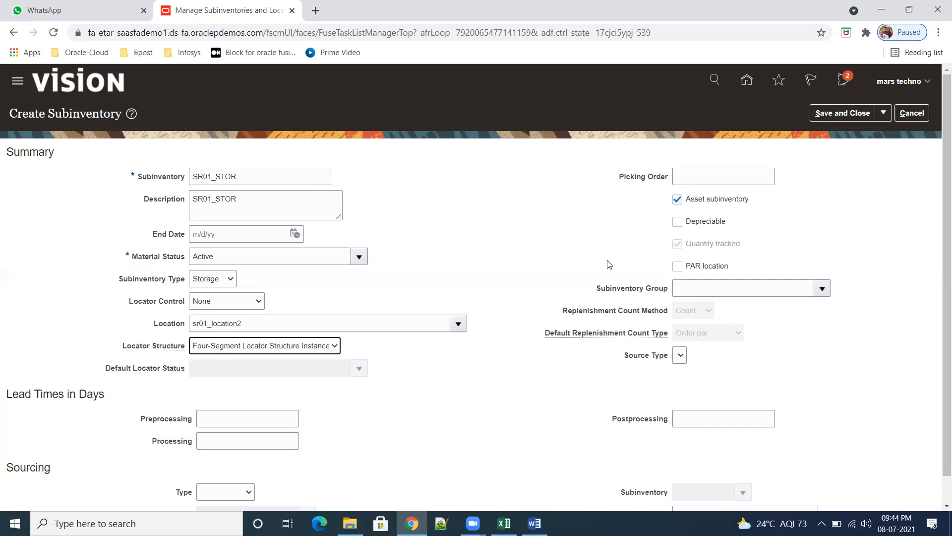
- Review the Lead Times in Days, Subinventory Group and Sourcing settings of the new subinventory
scroll(365, 389, down, 1)
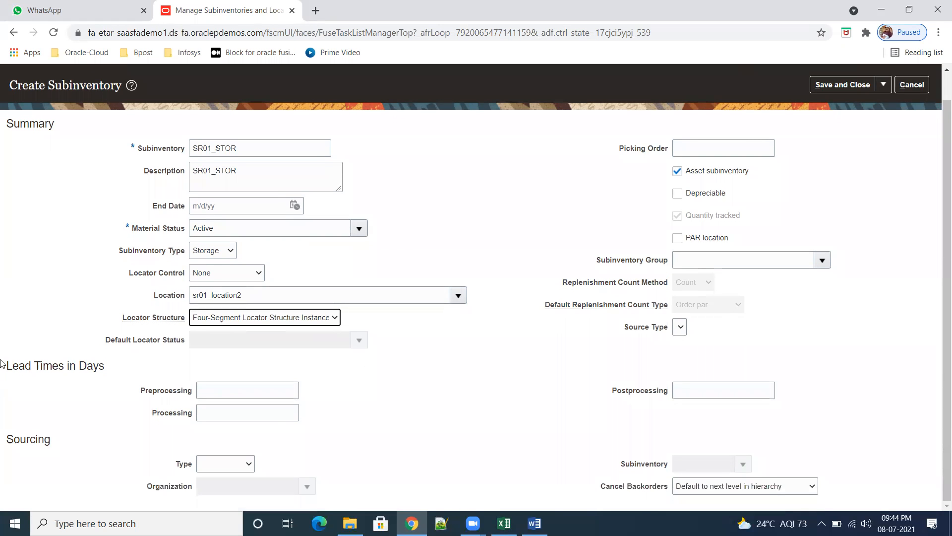
drag(6, 367, 100, 368)
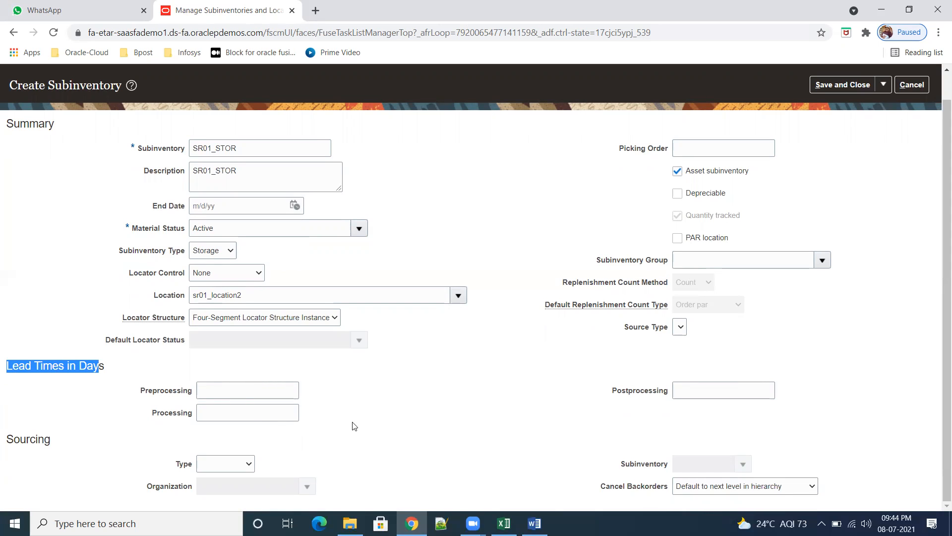
scroll(388, 419, up, 1)
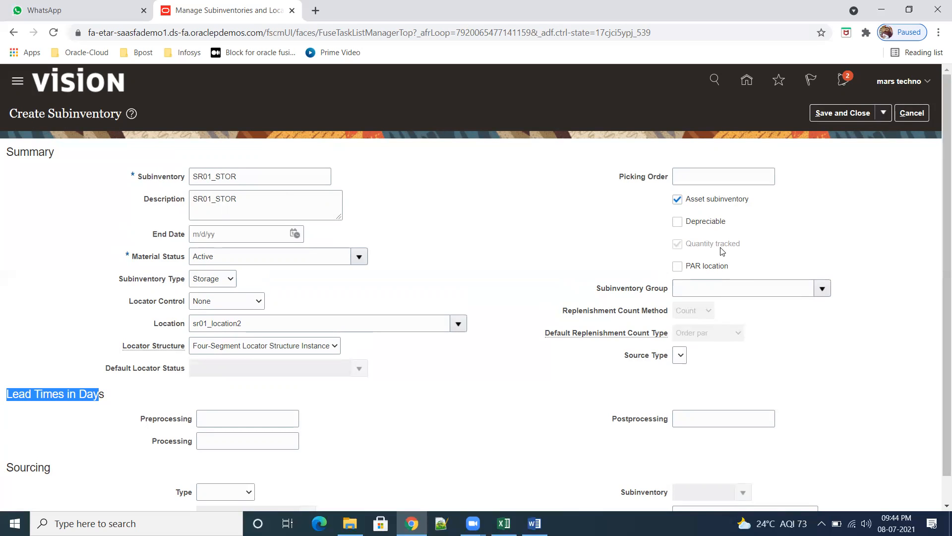
drag(596, 289, 669, 281)
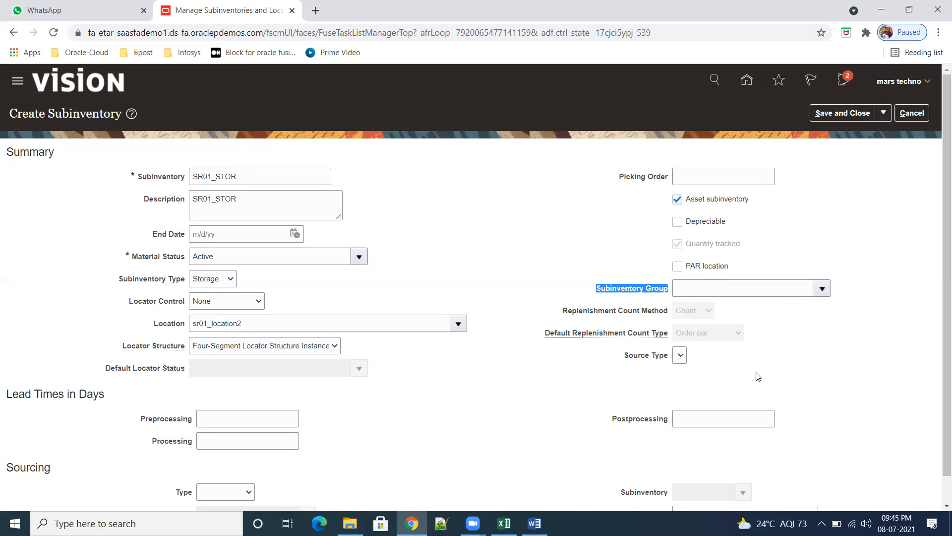
scroll(761, 379, down, 1)
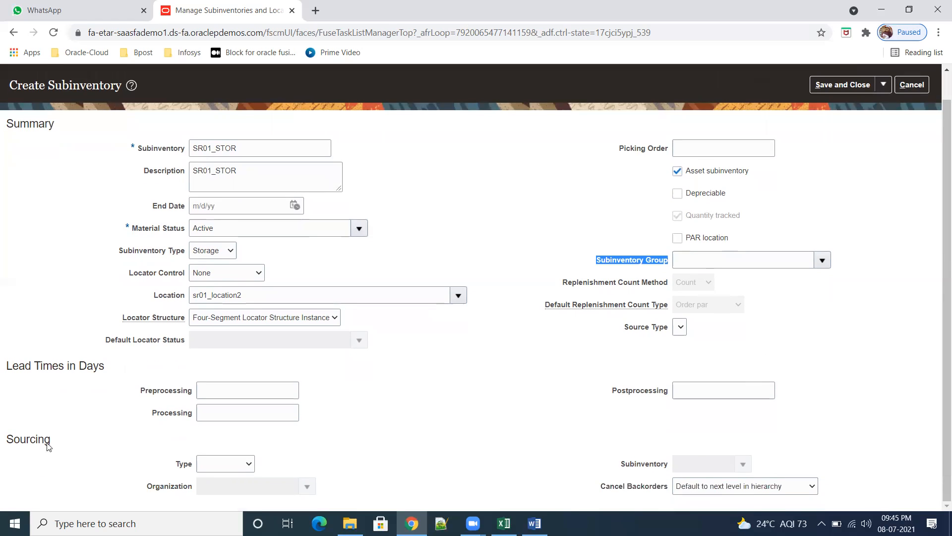
drag(3, 440, 51, 441)
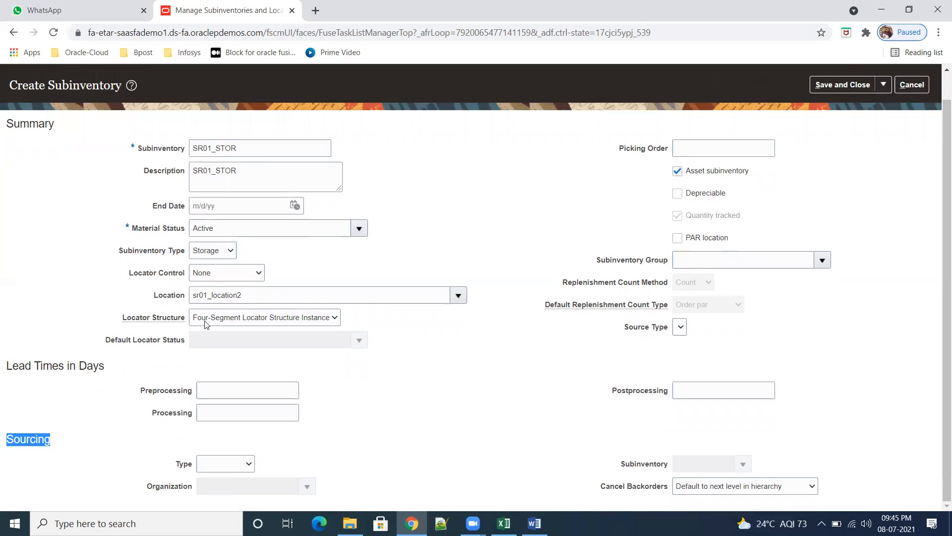
click(92, 459)
scroll(702, 300, up, 1)
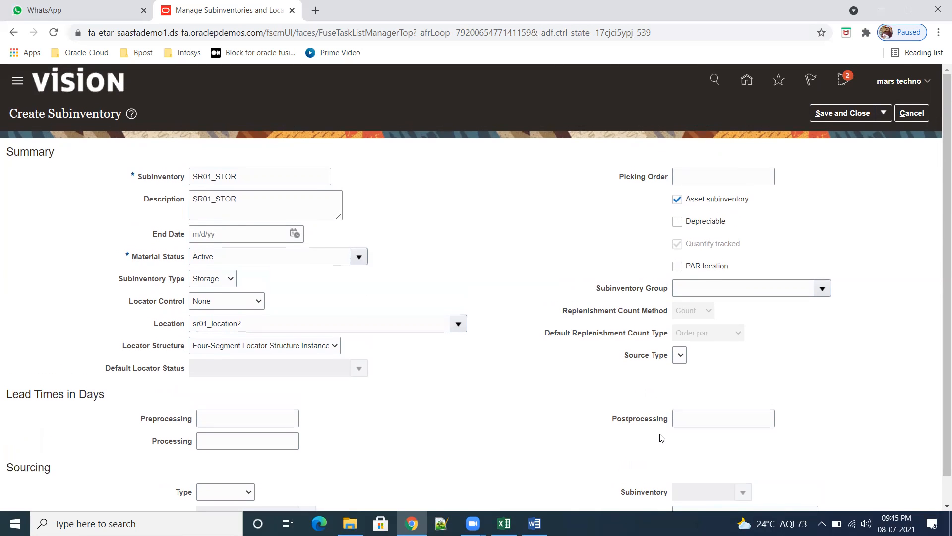
- Save and close the SR01_STOR subinventory, acknowledging the confirmation
scroll(557, 472, down, 1)
scroll(557, 402, up, 1)
click(832, 114)
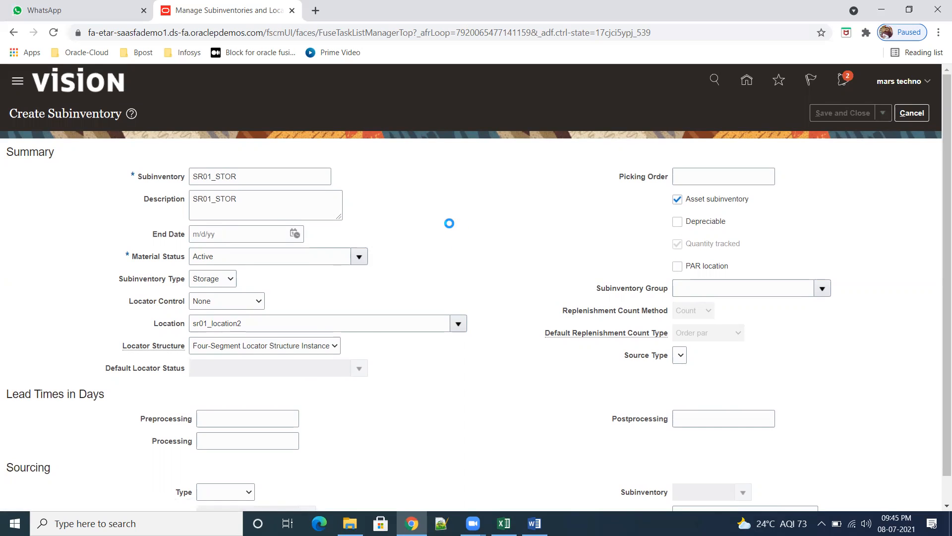
click(505, 196)
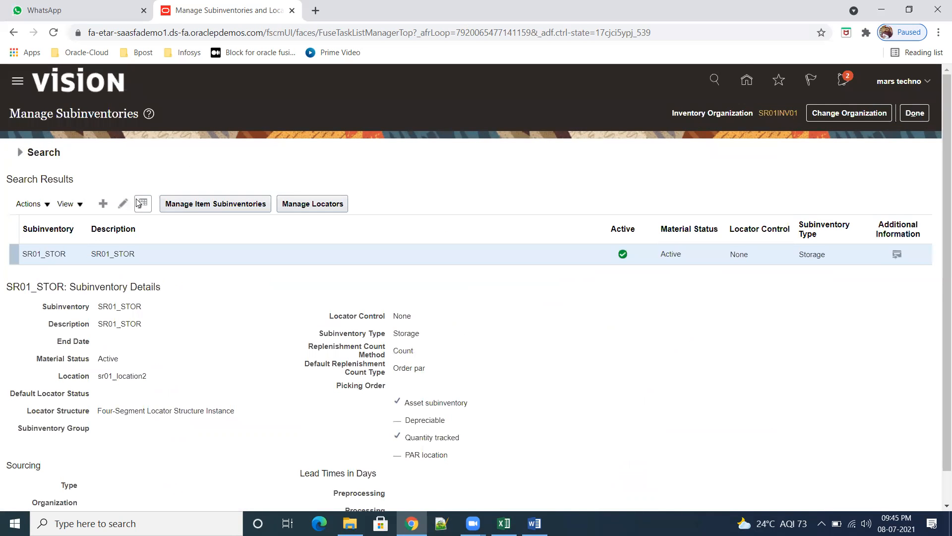
- Start a new subinventory with SR01_RECE as its name and description, and set its type to Receiving
click(101, 203)
click(258, 172)
text(SR)
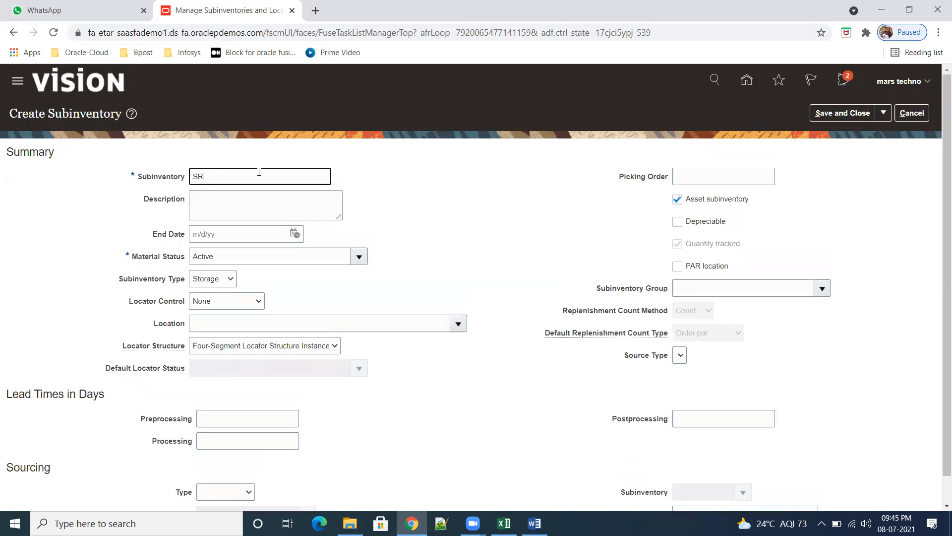
text(01_RECE)
key(ctrl+a)
key(ctrl+c)
click(264, 208)
key(ctrl+v)
click(221, 280)
click(222, 301)
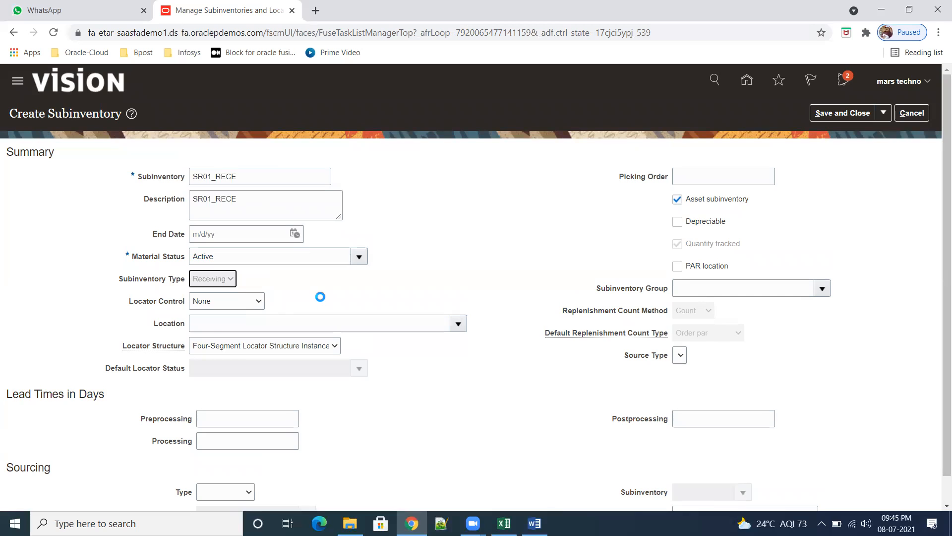
- Switch to the Excel practice sheet and select the location name sr01_location2 in cell E133 for copying
click(235, 323)
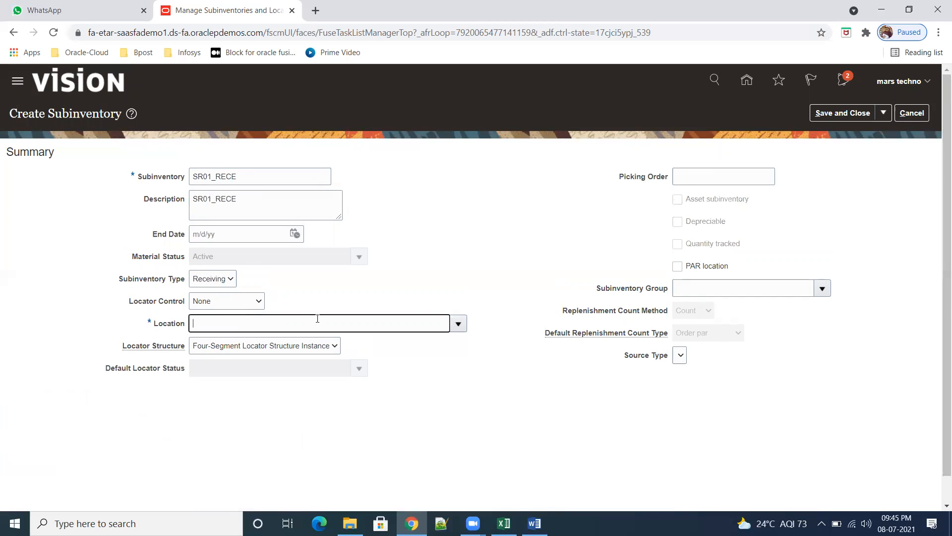
mouse_move(503, 523)
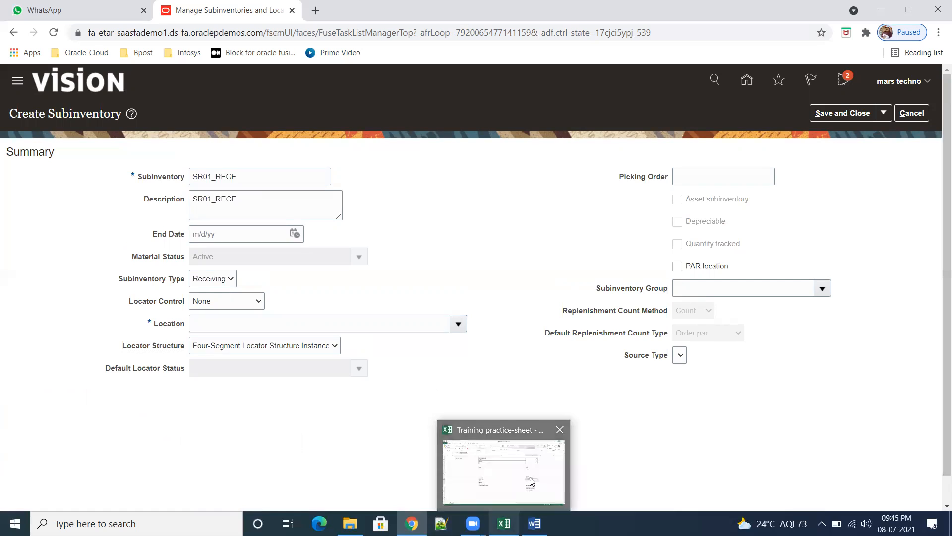
click(530, 481)
click(791, 348)
click(719, 310)
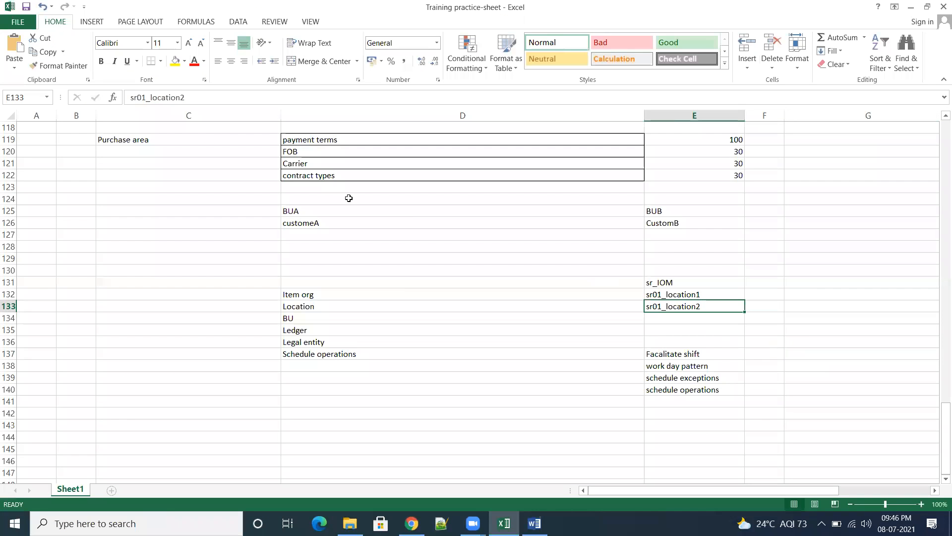
double_click(209, 95)
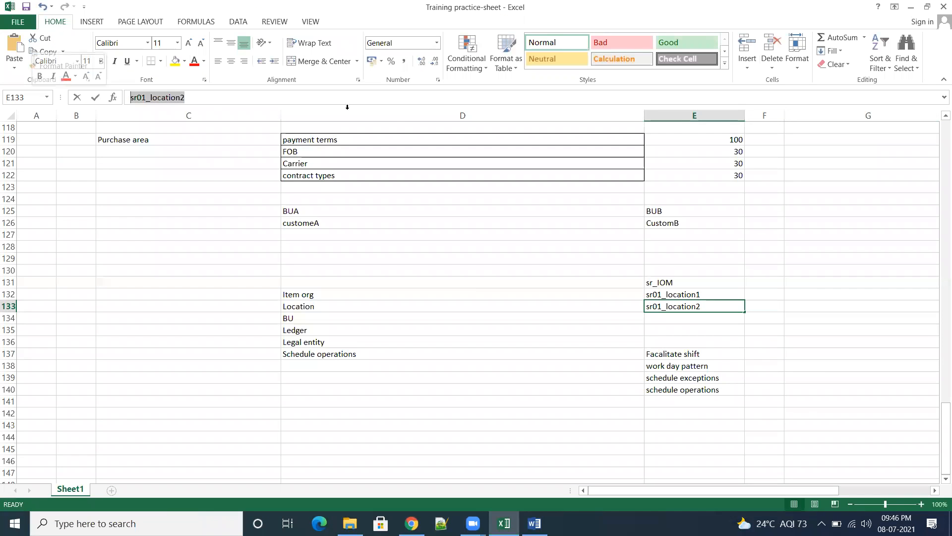
- Back in the browser, set the Location of SR01_RECE to sr01_location2, then save and close the subinventory
click(912, 6)
click(223, 323)
key(ctrl+v)
key(Tab)
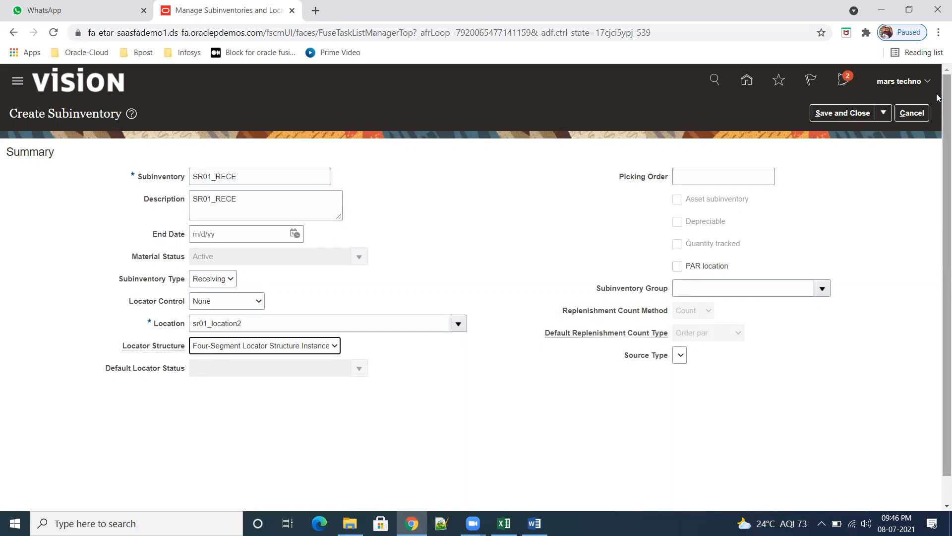
click(831, 117)
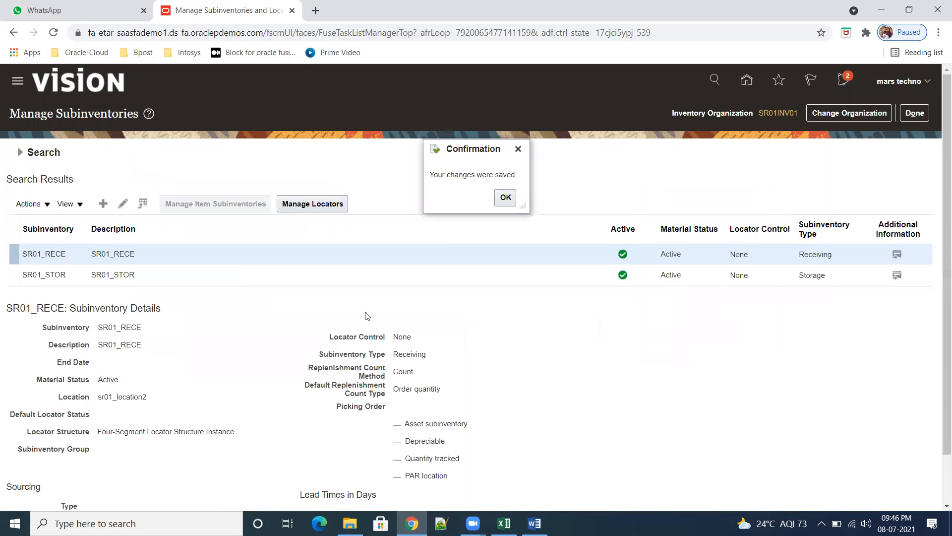
click(506, 197)
- Start another new subinventory with SR01_STAGE as its name and description, leaving its type as Storage
click(101, 203)
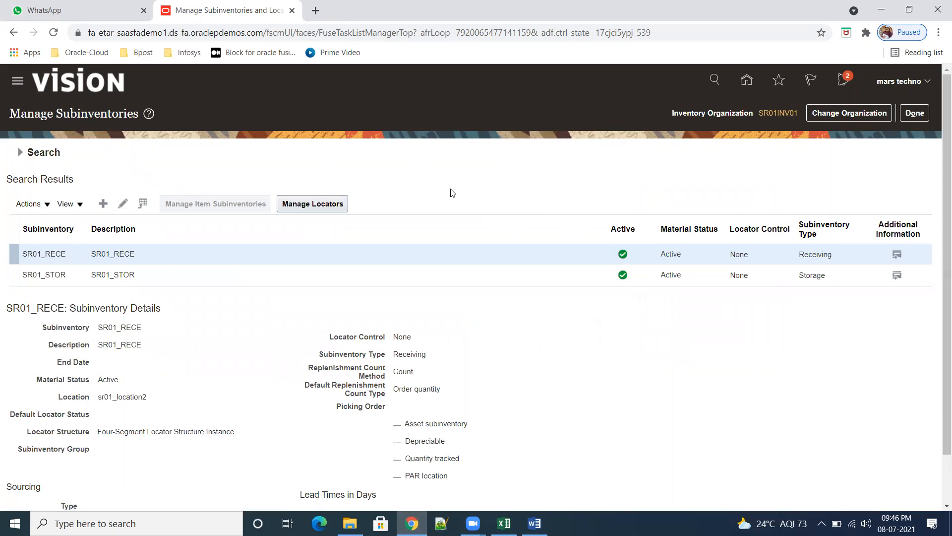
click(276, 177)
text(S)
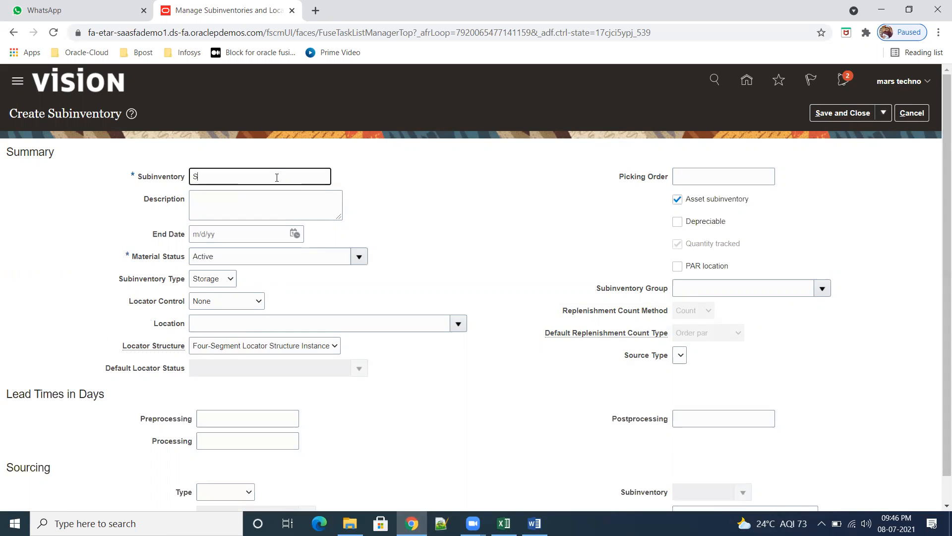
text(R01_STAGE)
key(ctrl+a)
key(ctrl+c)
click(248, 204)
key(ctrl+v)
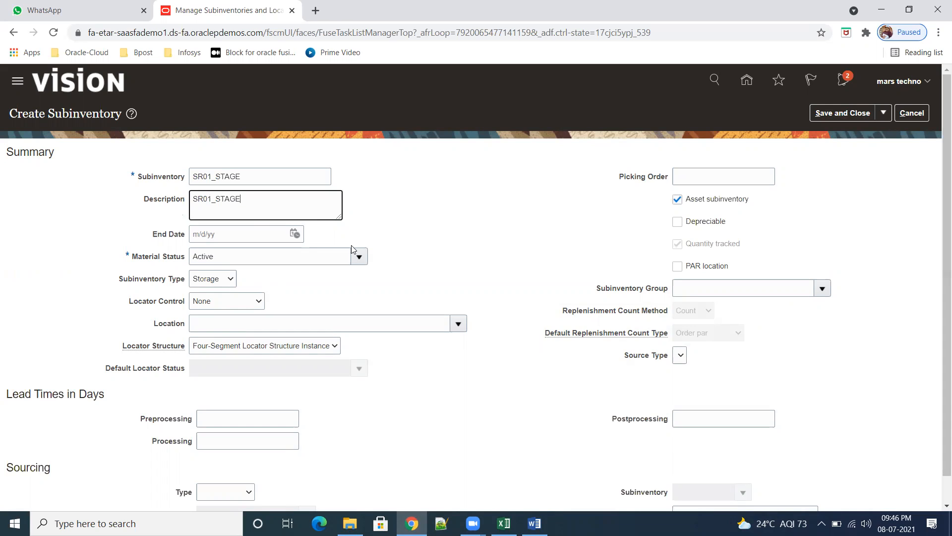
drag(351, 245, 236, 300)
click(321, 287)
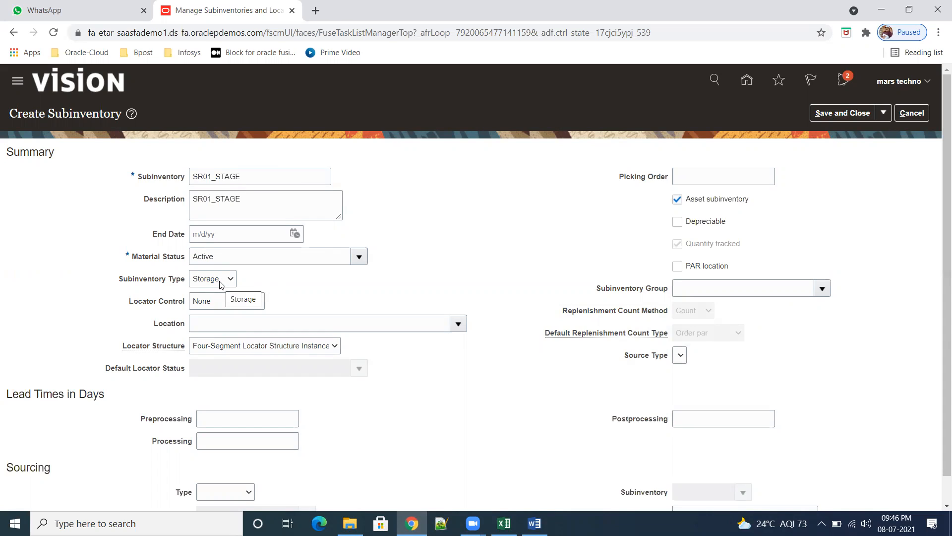
- Set the Location of SR01_STAGE to sr01_location2, taken from the Excel practice sheet
click(202, 327)
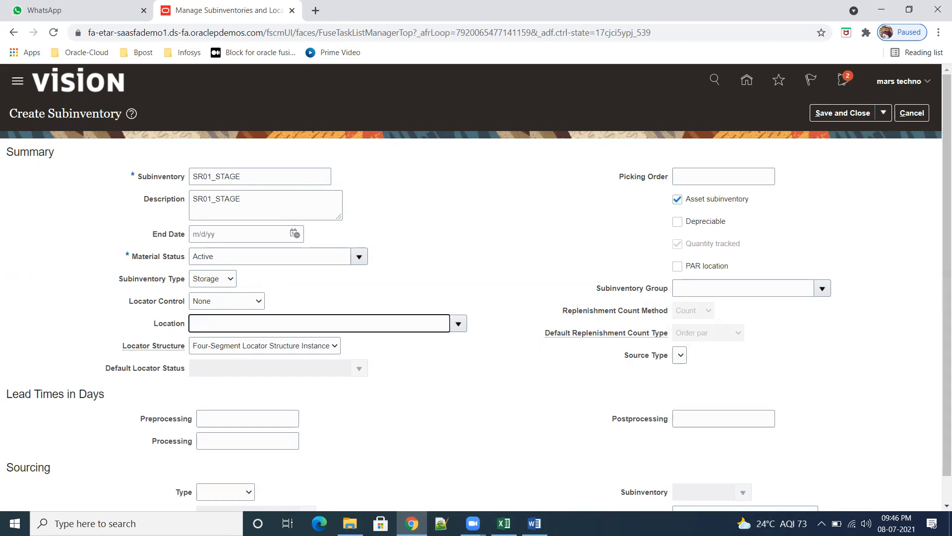
click(504, 523)
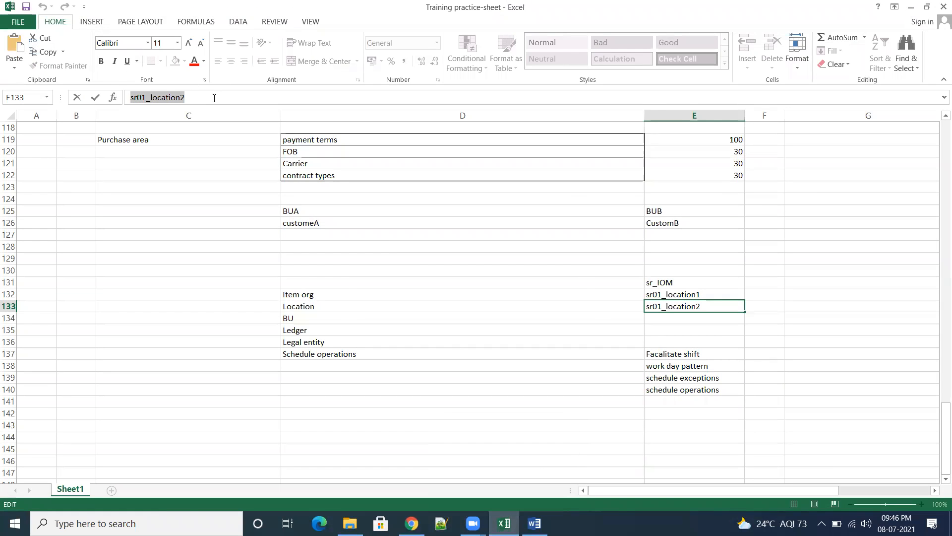
click(911, 7)
key(ctrl+v)
key(Tab)
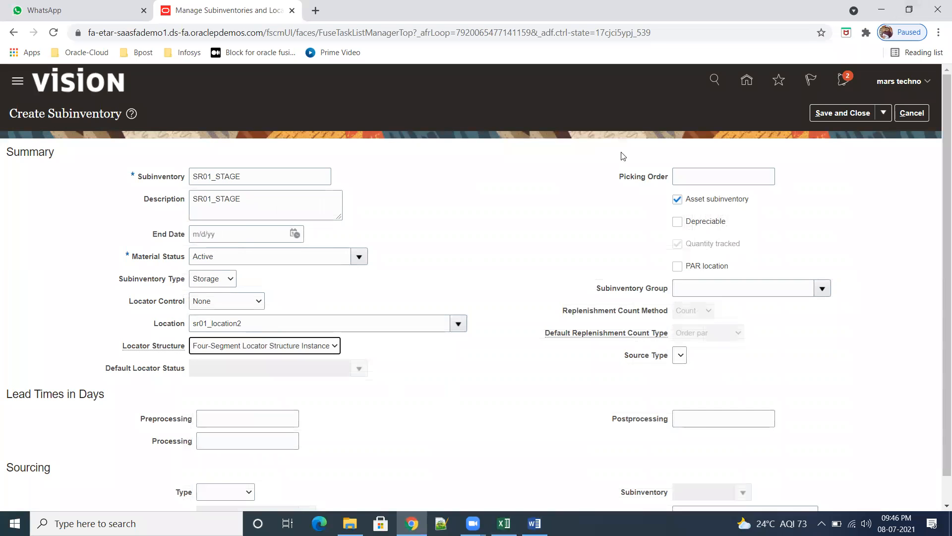
- Save and close the SR01_STAGE subinventory, then finish managing subinventories to return to the setup task list
click(843, 114)
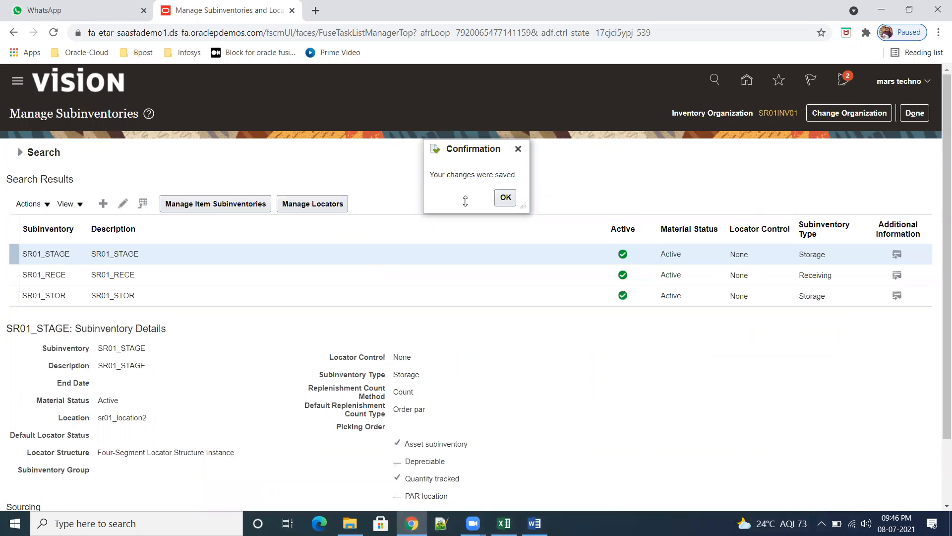
click(507, 198)
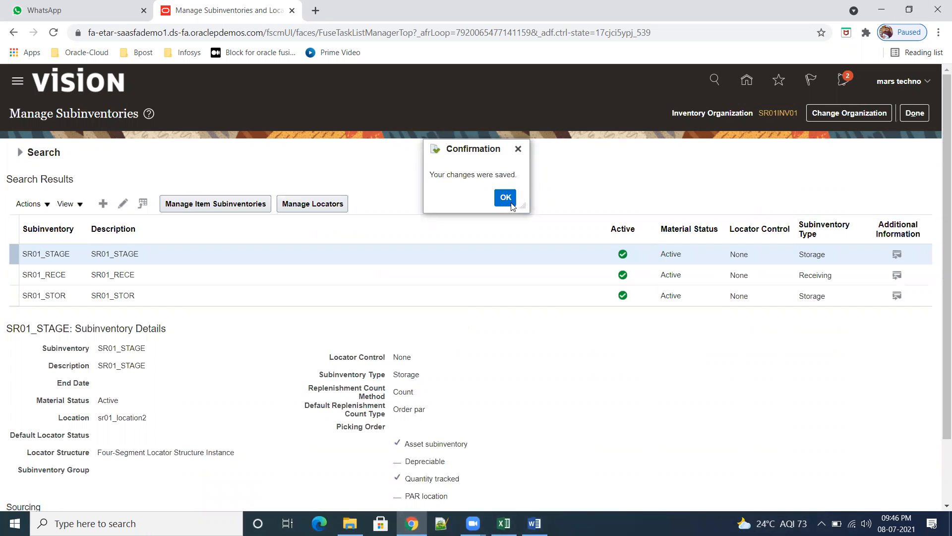
click(916, 114)
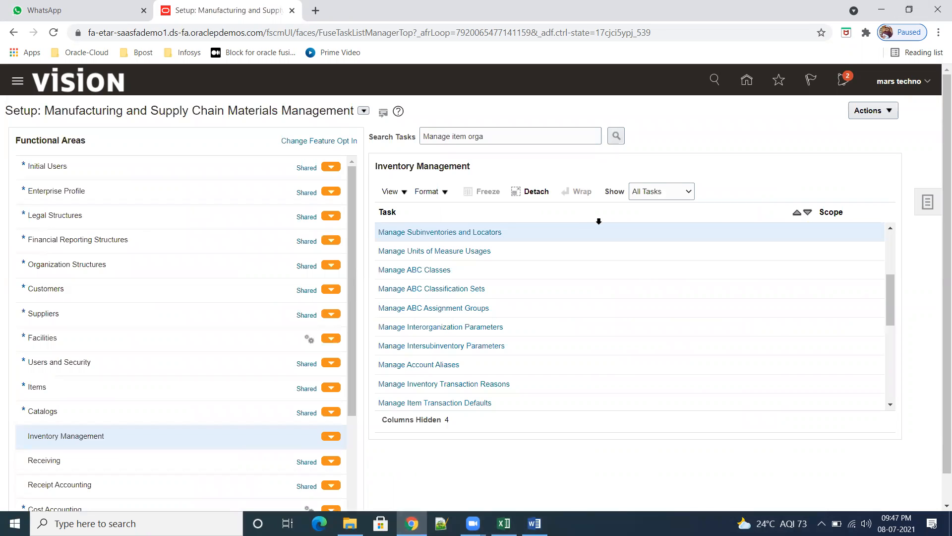
- Switch to the Excel practice sheet and view the Architecture of hierarchy list at the start of Sheet1
mouse_move(504, 523)
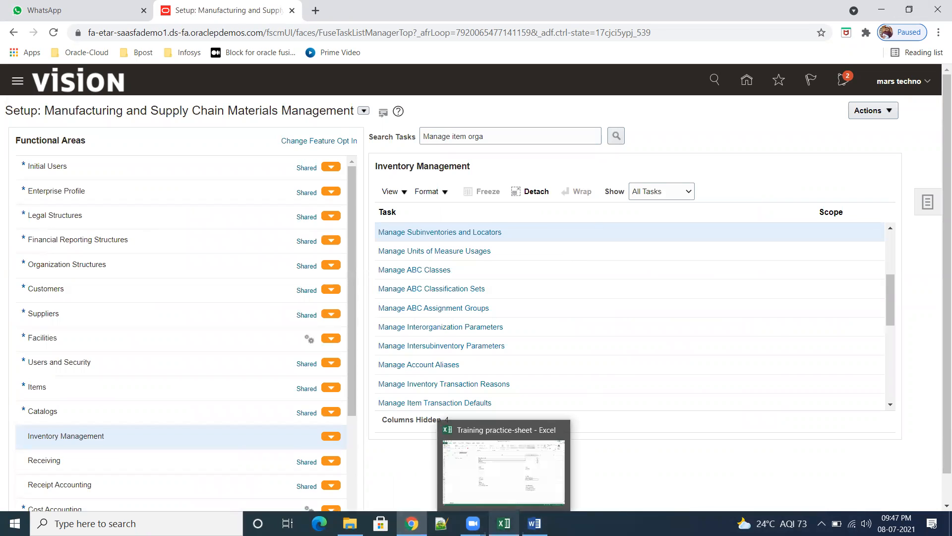
click(500, 457)
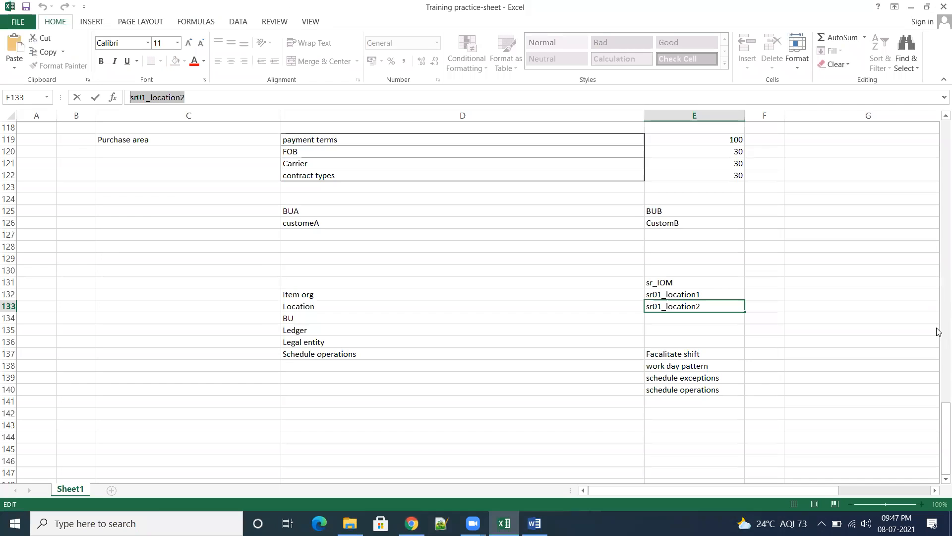
drag(939, 413, 939, 67)
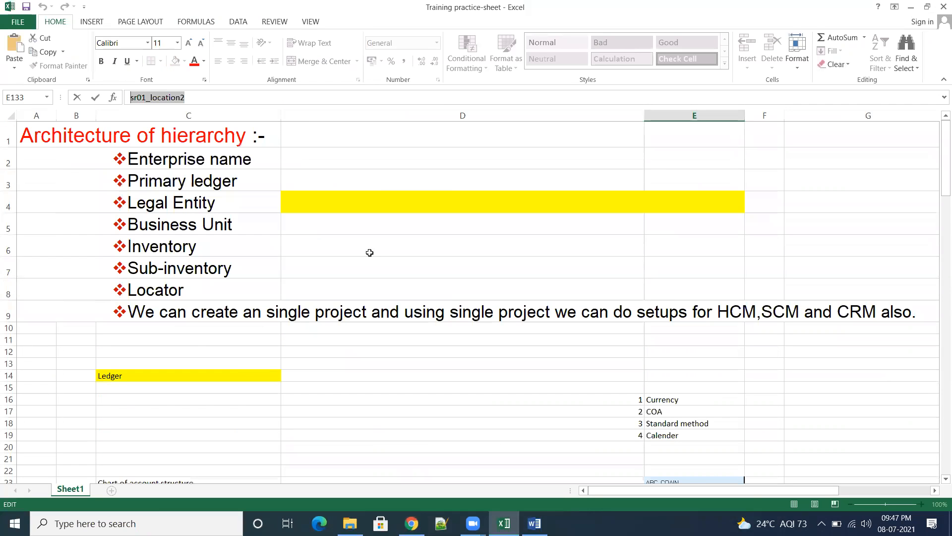
- Return from the practice sheet to the Oracle setup page in the browser and show all tasks of the Inventory Management functional area
click(209, 296)
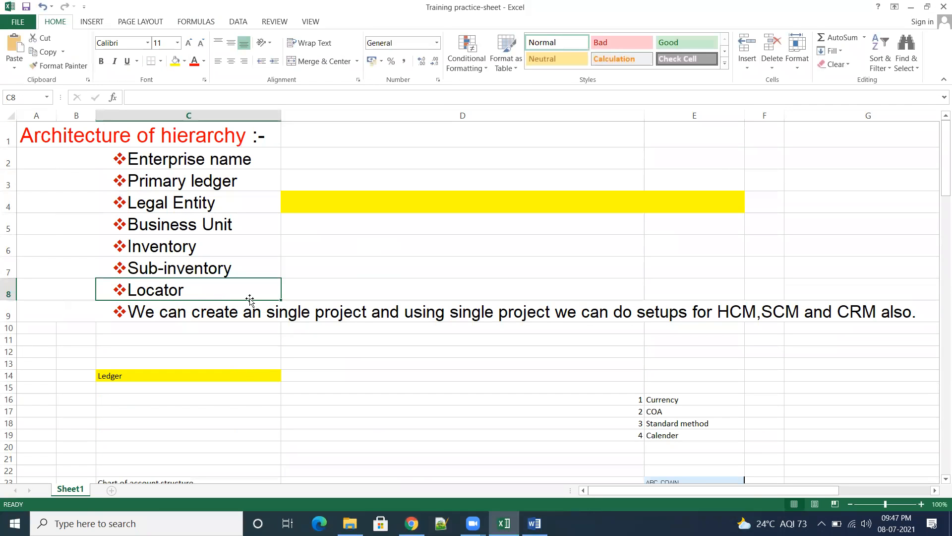
click(913, 8)
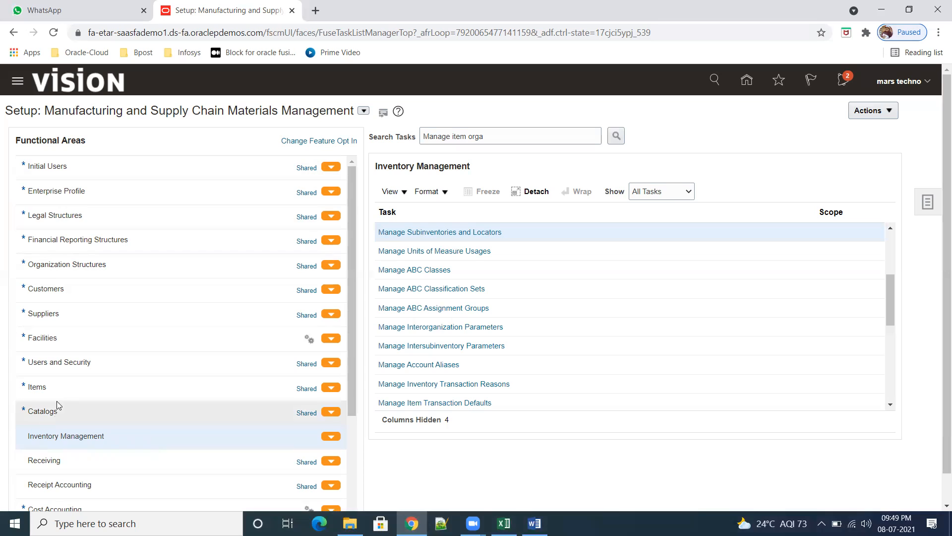
click(34, 387)
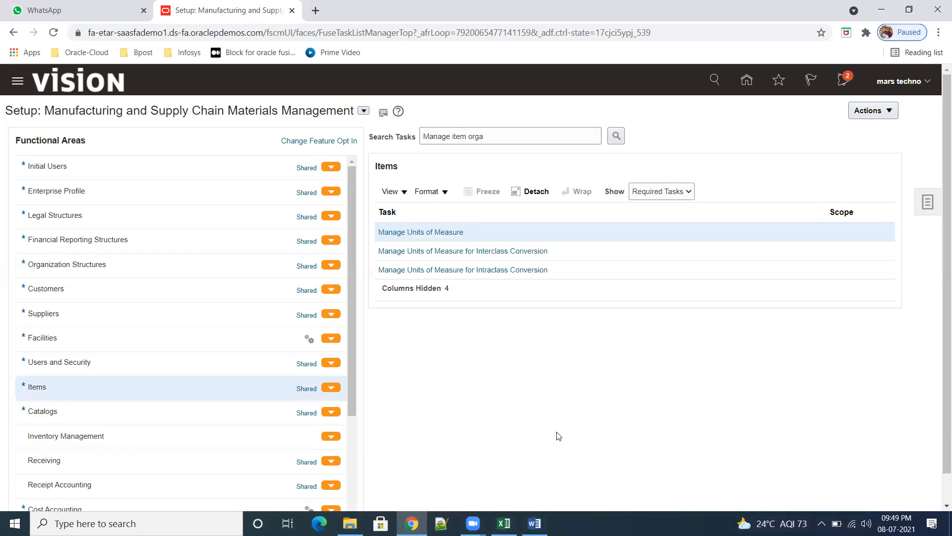
click(79, 436)
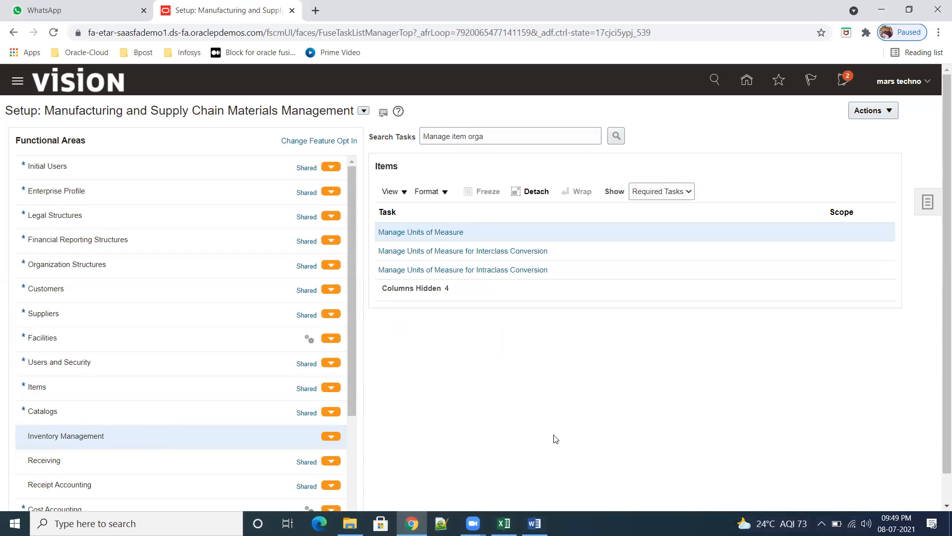
click(684, 195)
click(749, 187)
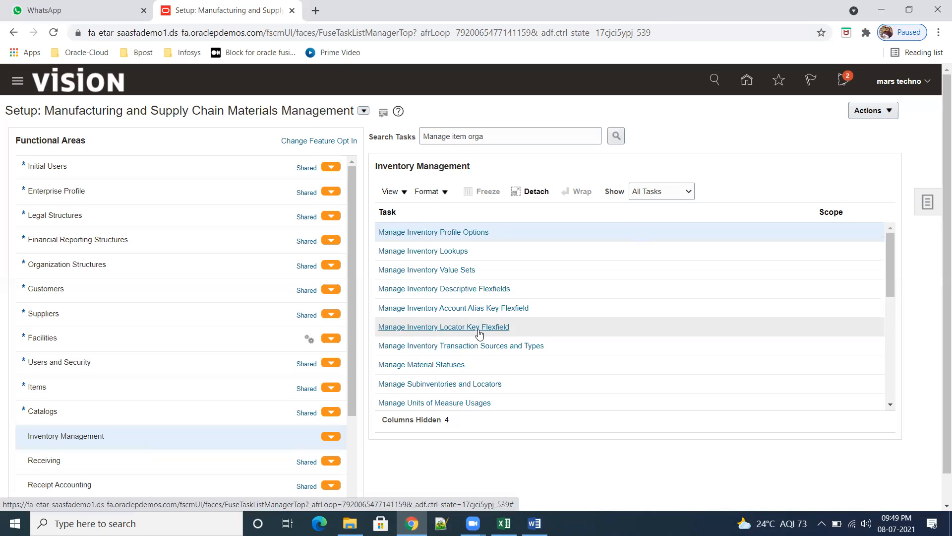
- View the Manage Inventory Locator Key Flexfield task and return to the setup task list
click(480, 332)
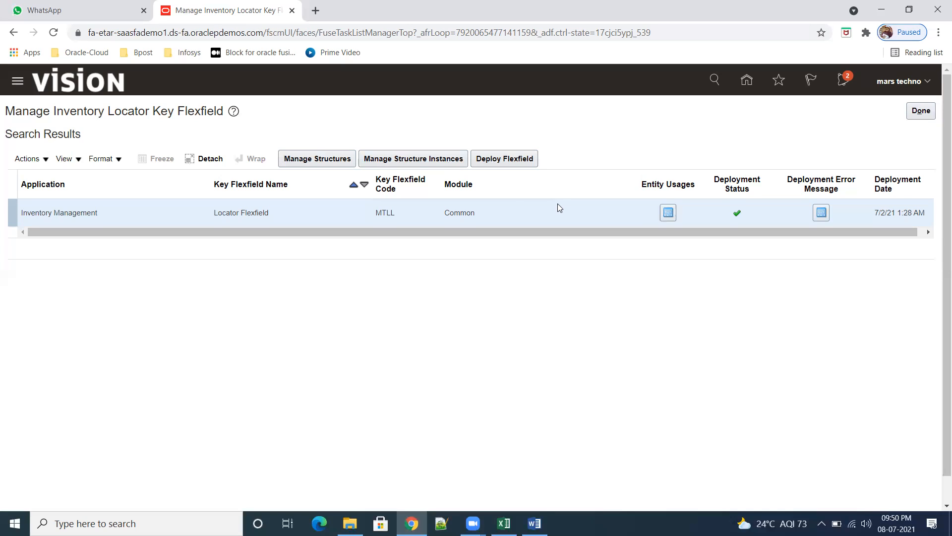
click(916, 121)
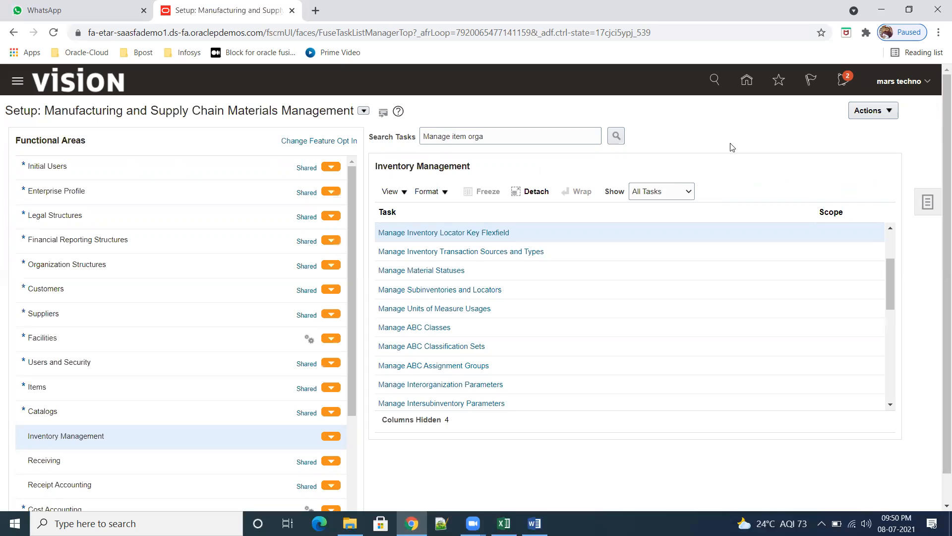
- Open the Manage Inventory Value Sets task and start creating a new value set
scroll(892, 283, up, 2)
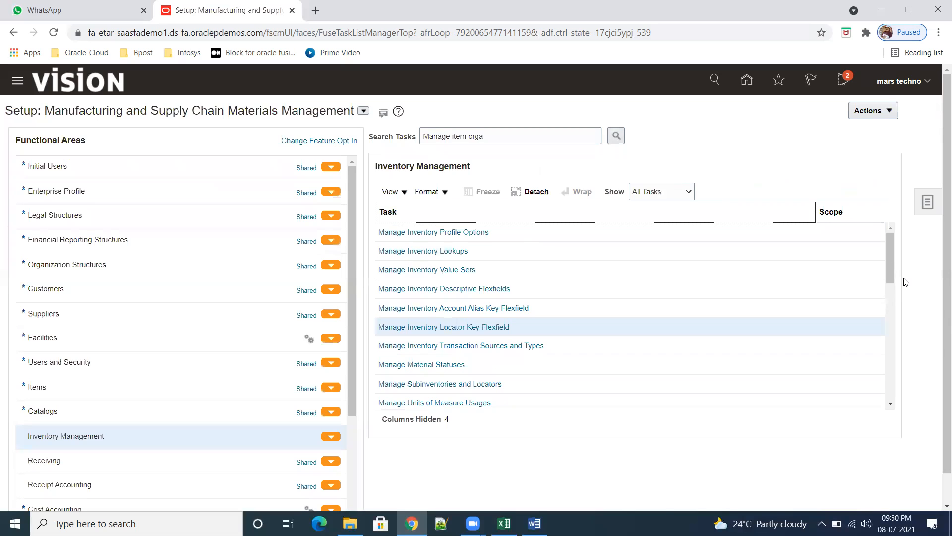
click(450, 269)
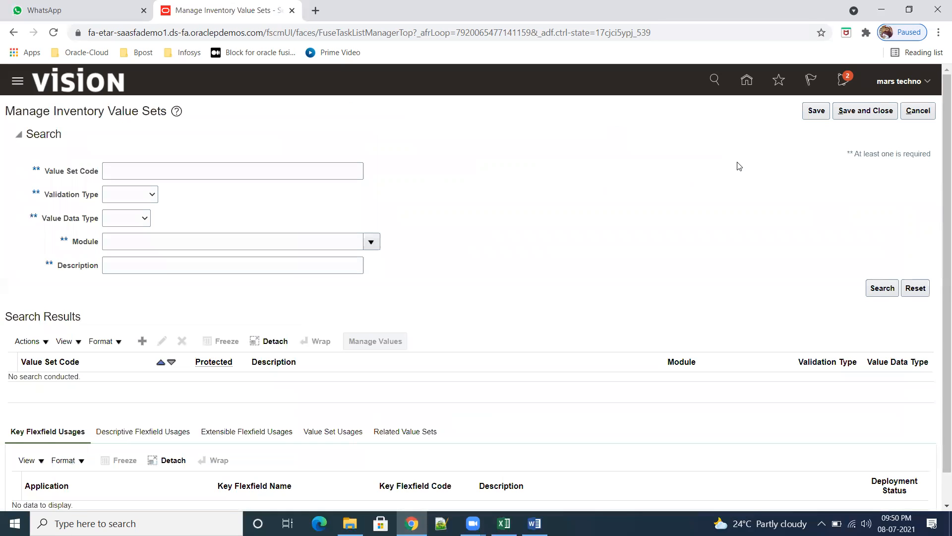
click(142, 341)
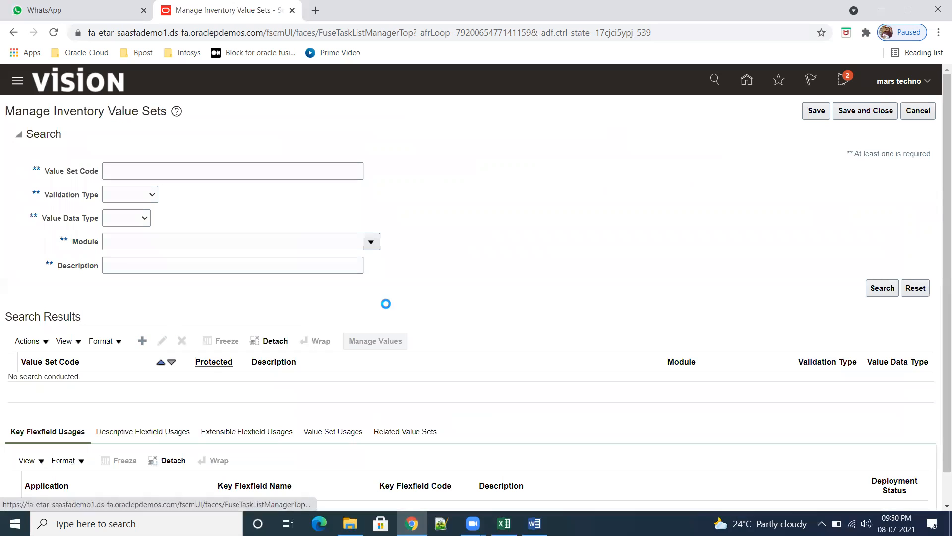
- Enter SR01_ROW as both the code and the description of the new value set
click(141, 134)
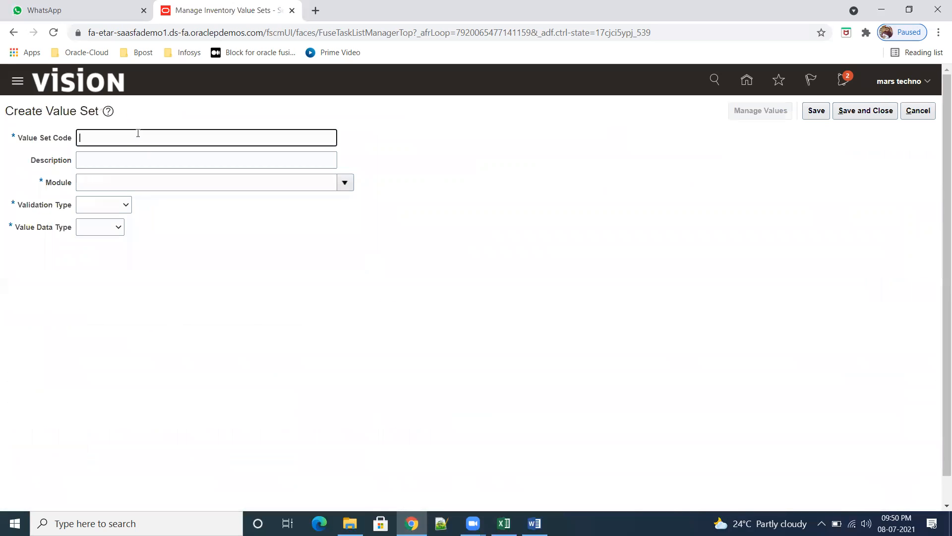
text(SR)
text(01_TRA)
key(BackSpace)
key(BackSpace)
key(BackSpace)
text(ROW)
key(ctrl+a)
key(ctrl+c)
click(125, 167)
key(ctrl+v)
- Set the SR01_ROW value set's module to Inventory Management, validation type to Independent and value data type to Character
click(141, 181)
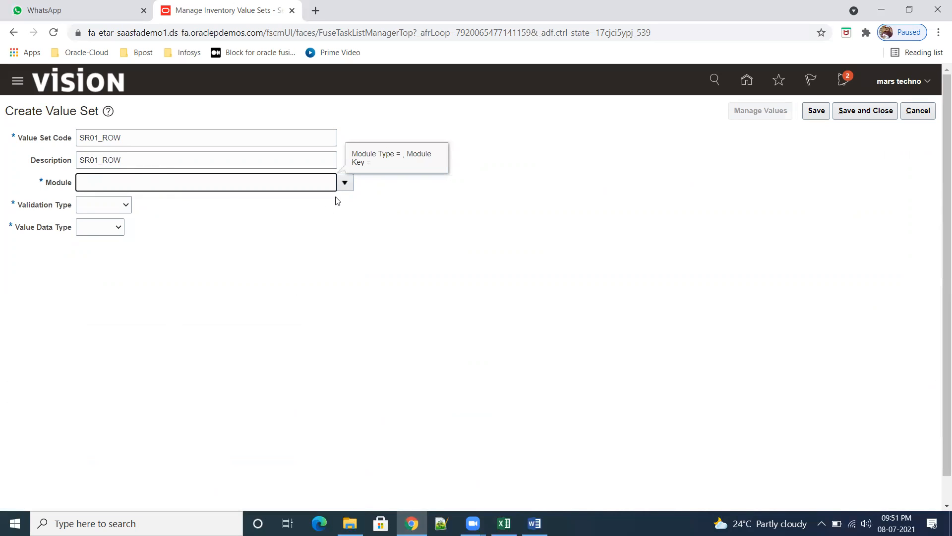
click(345, 183)
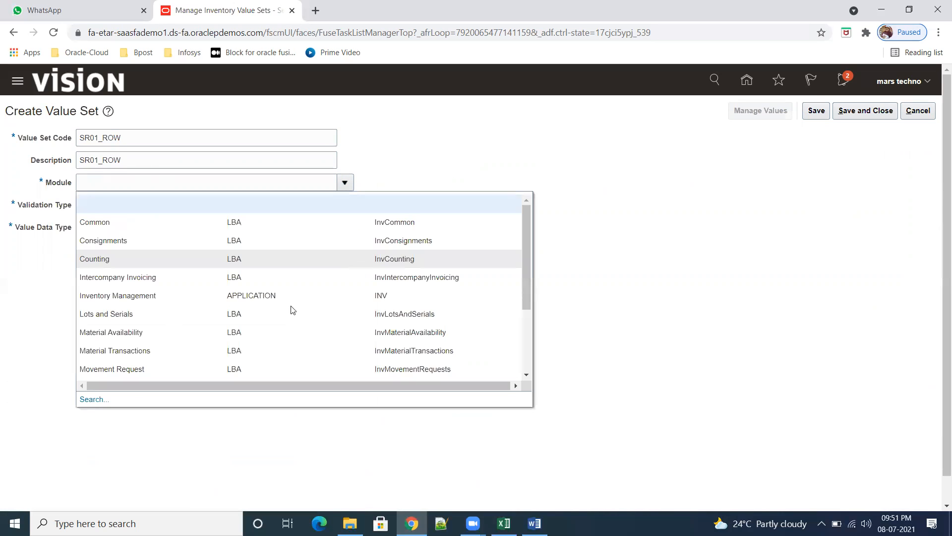
click(133, 297)
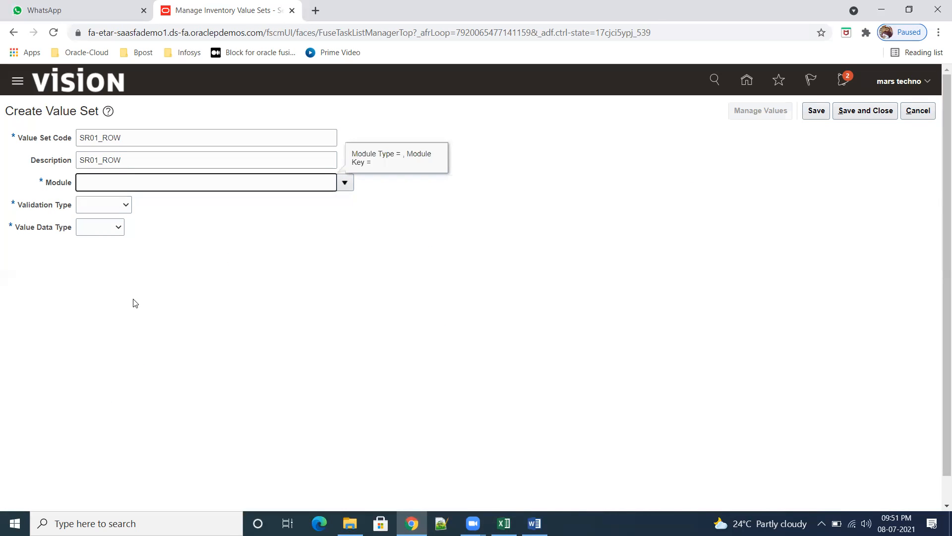
click(125, 205)
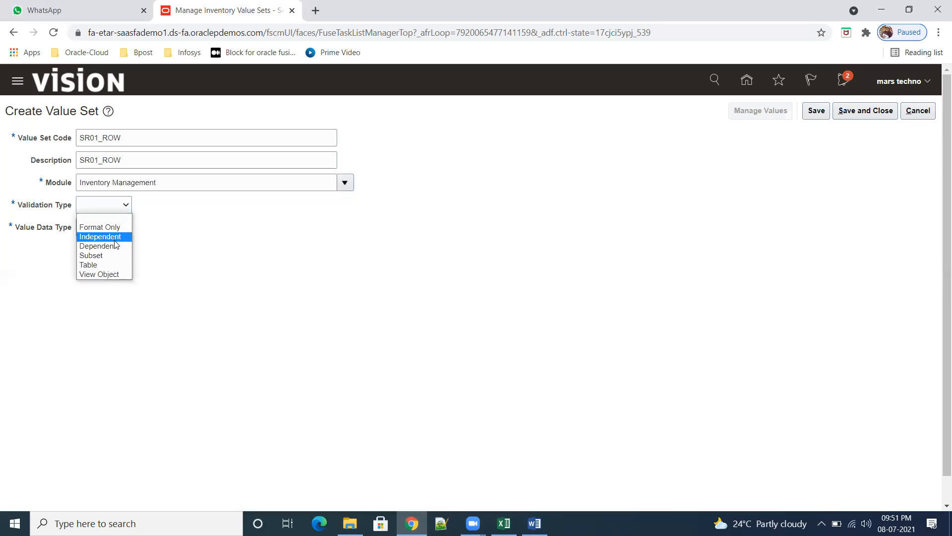
click(114, 237)
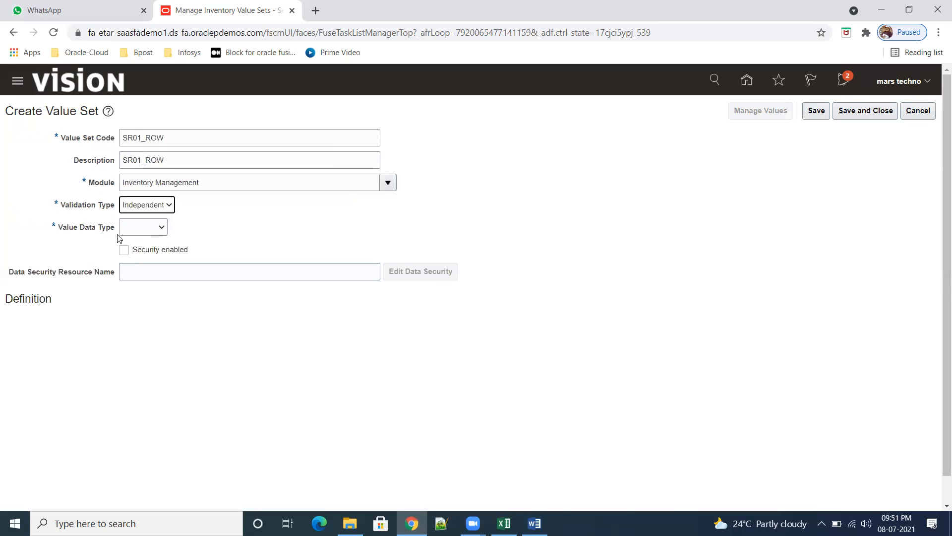
click(161, 228)
click(154, 254)
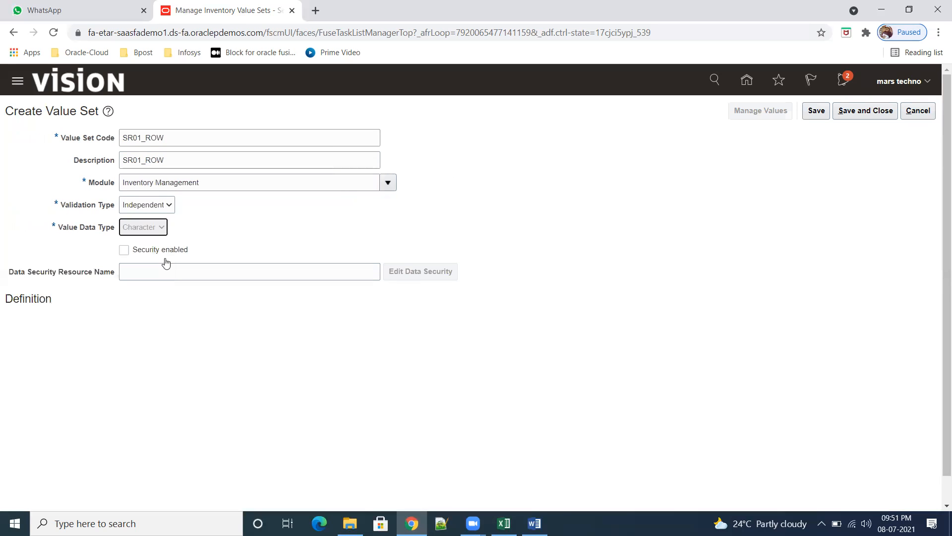
- Define SR01_ROW with the Text value subtype and a maximum length of 5, then save and close it
click(170, 204)
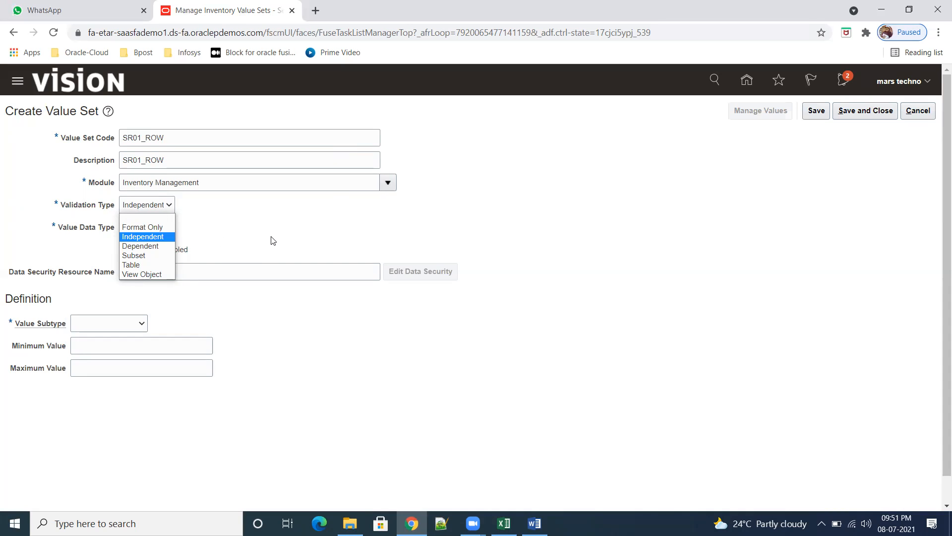
click(259, 243)
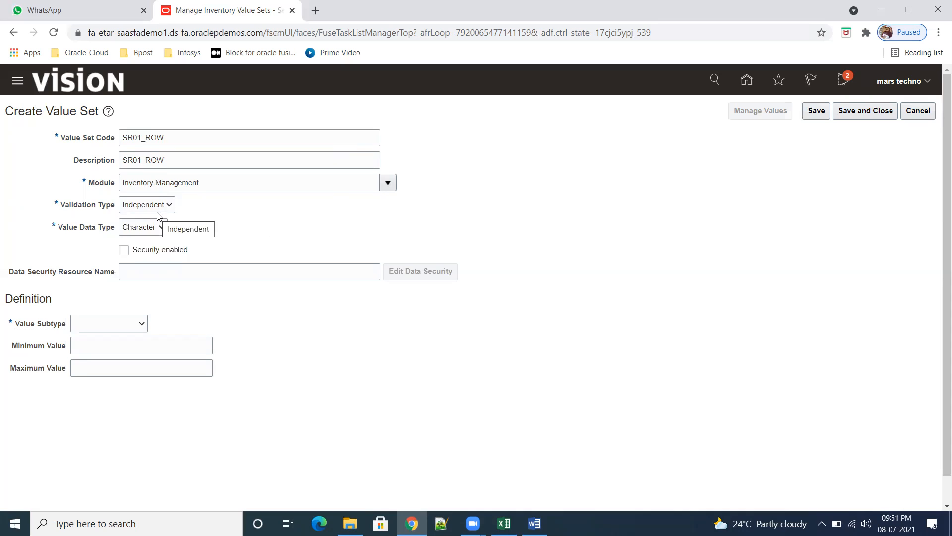
click(143, 327)
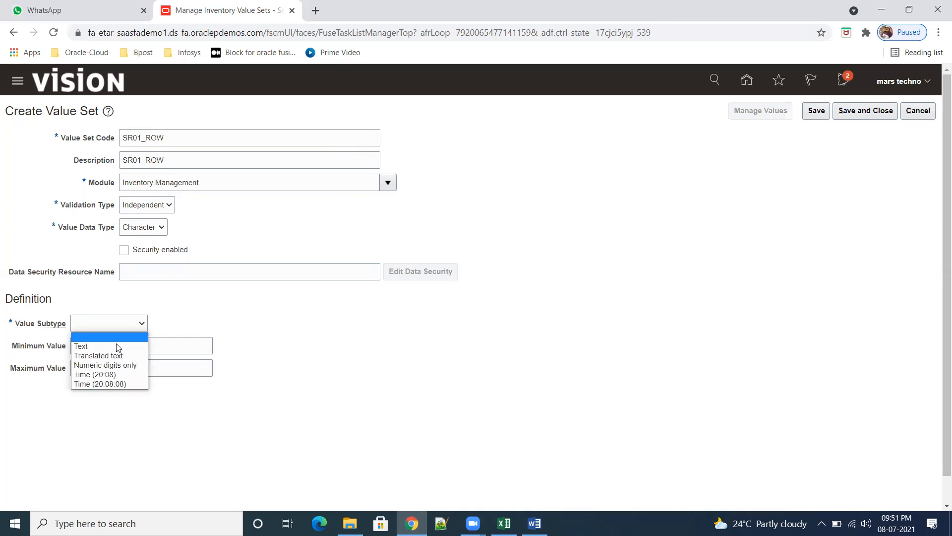
click(118, 348)
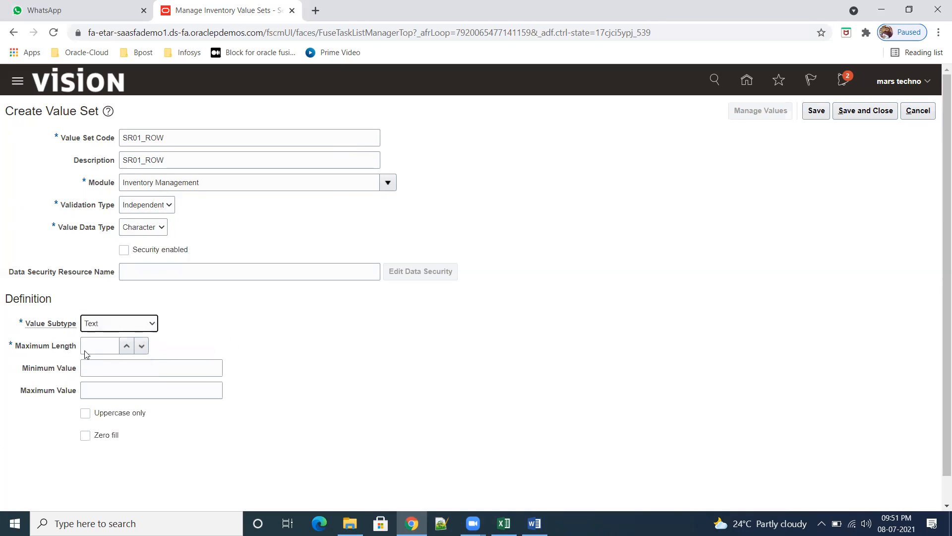
click(88, 347)
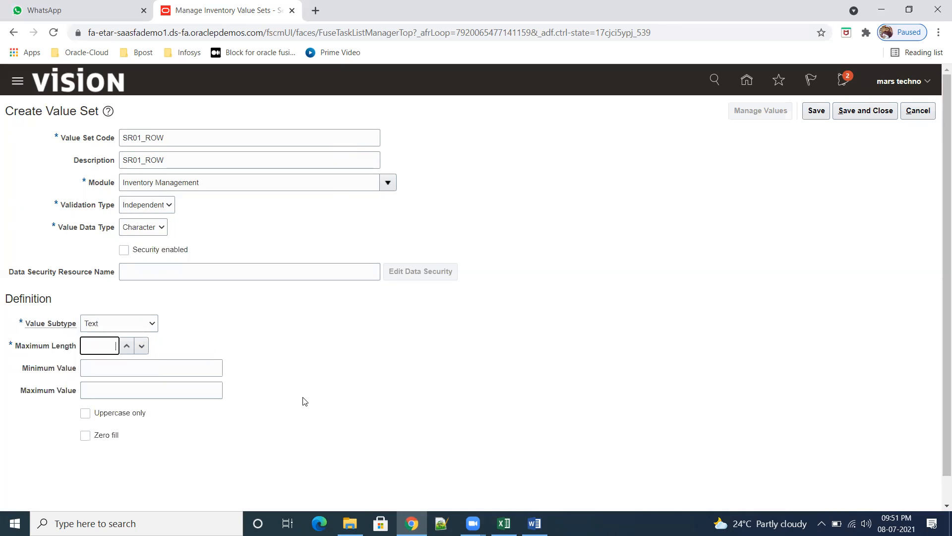
key(Tab)
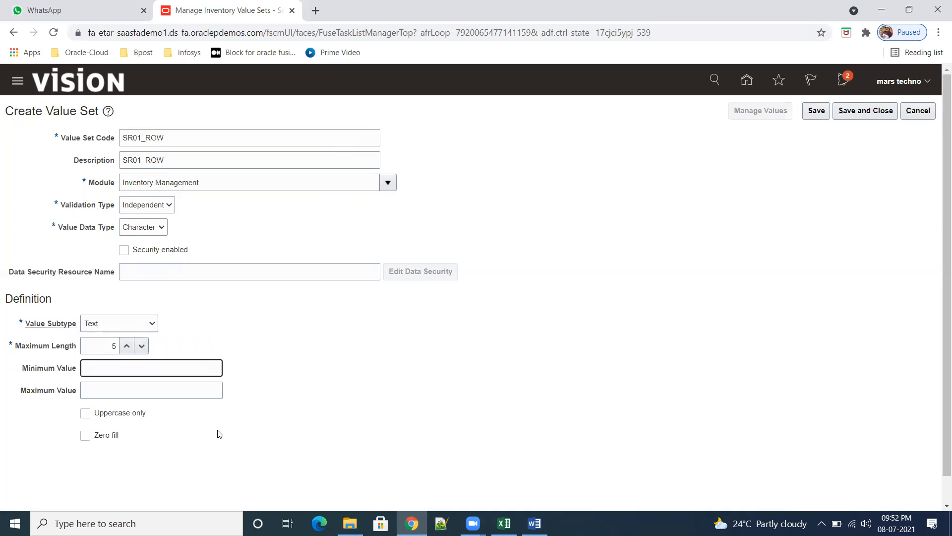
double_click(102, 346)
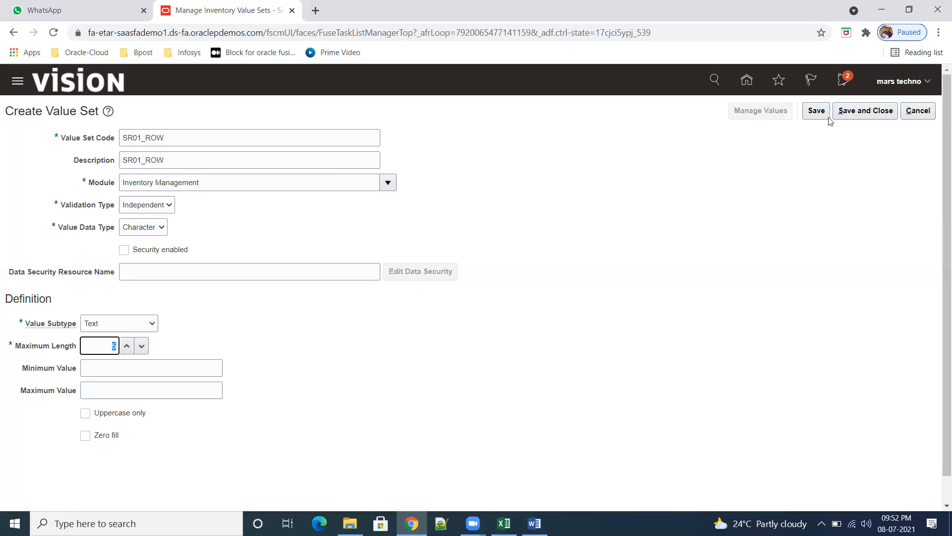
click(816, 112)
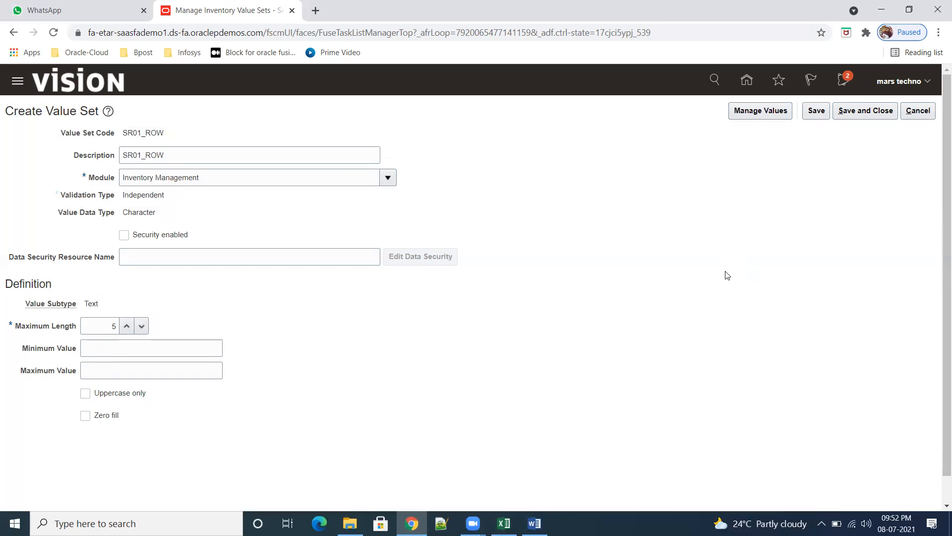
click(866, 115)
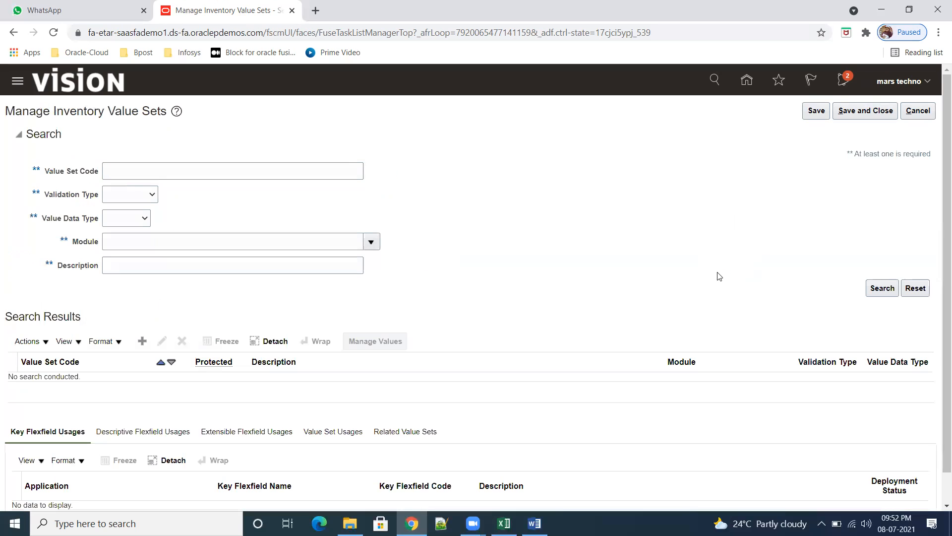
- Start another value set with SR01_RACK as its code and description
click(142, 341)
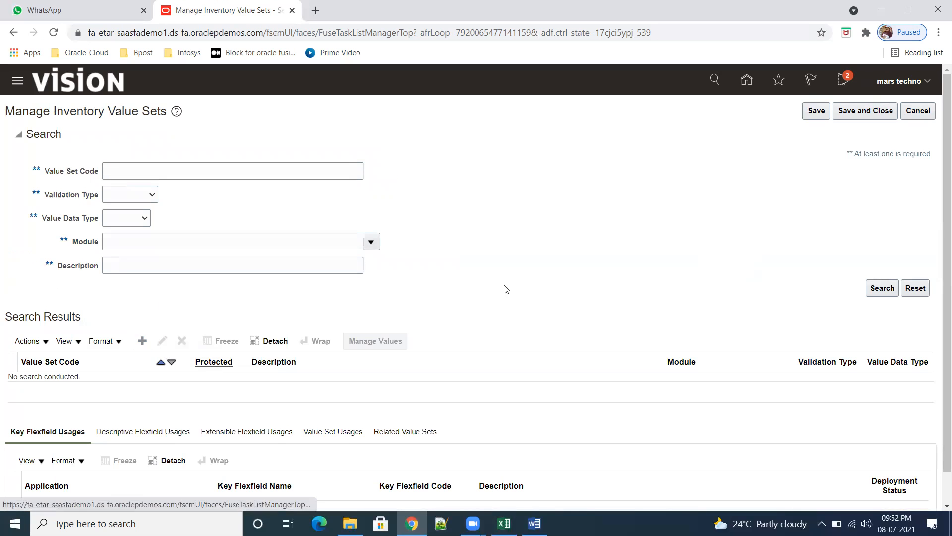
click(117, 137)
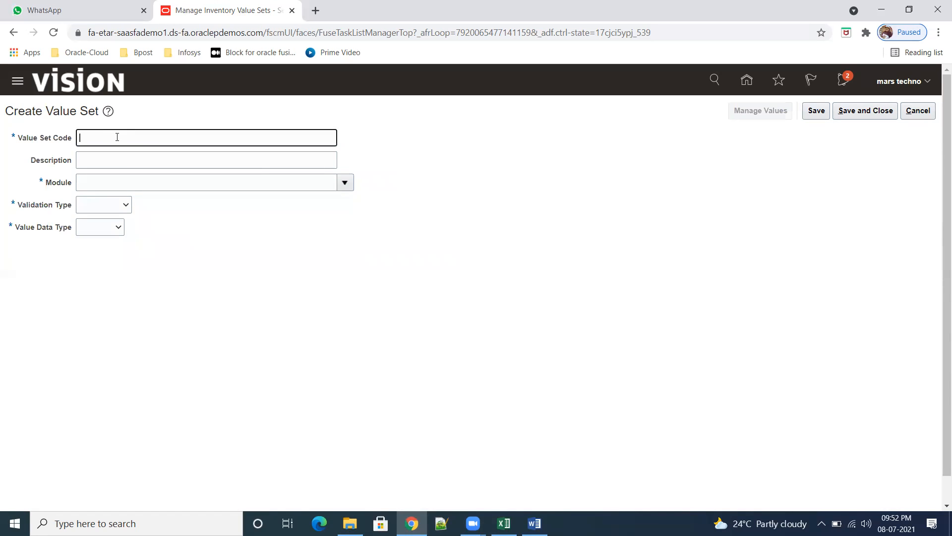
text(SR01_RACK)
key(ctrl+a)
key(ctrl+c)
click(106, 159)
key(ctrl+v)
- Set the module of the SR01_RACK value set to Inventory Management
click(135, 188)
text(INVENTORY)
key(Tab)
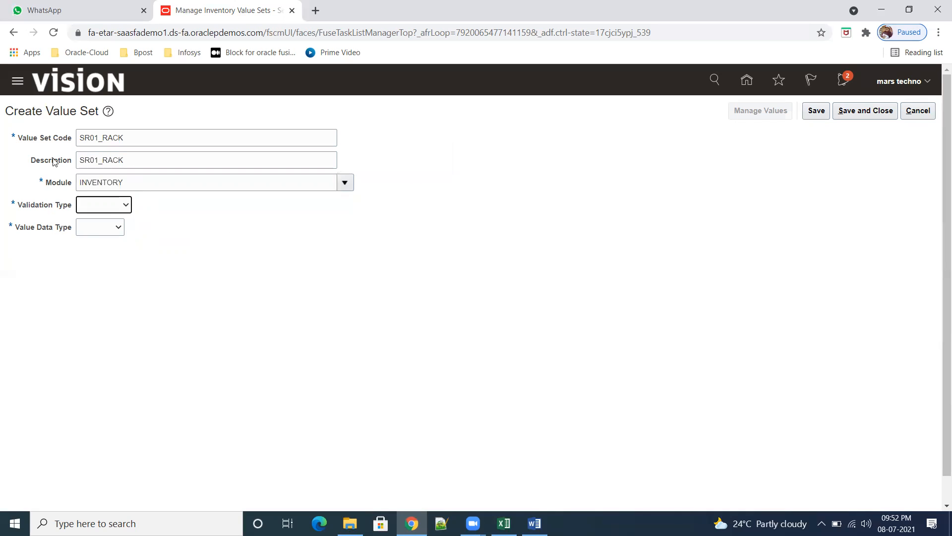
click(345, 183)
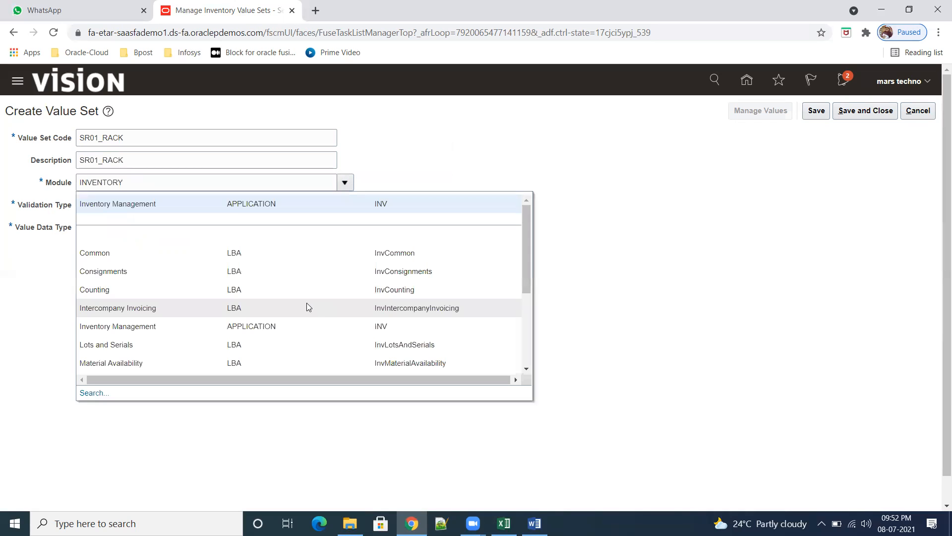
click(157, 327)
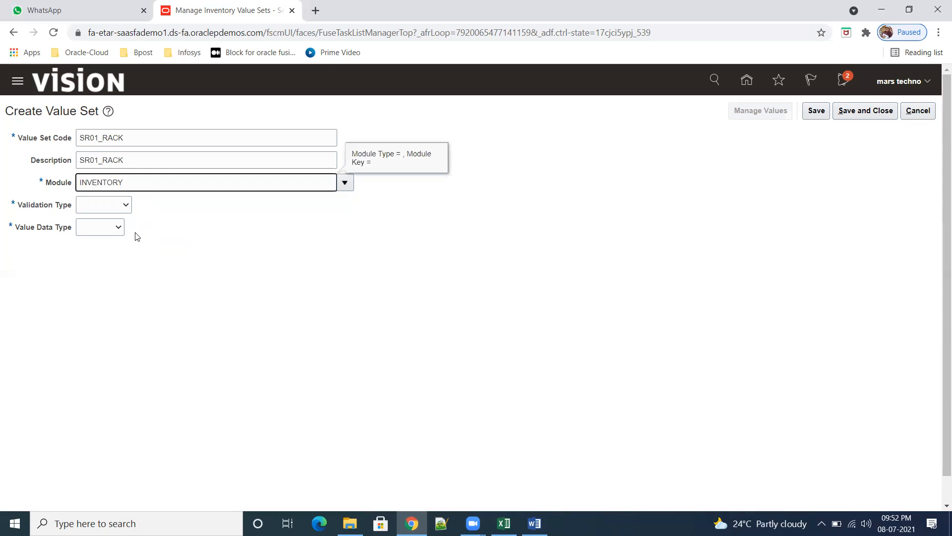
- Set SR01_RACK's validation type to Independent, value data type to Character and value subtype to Text
click(126, 205)
click(115, 237)
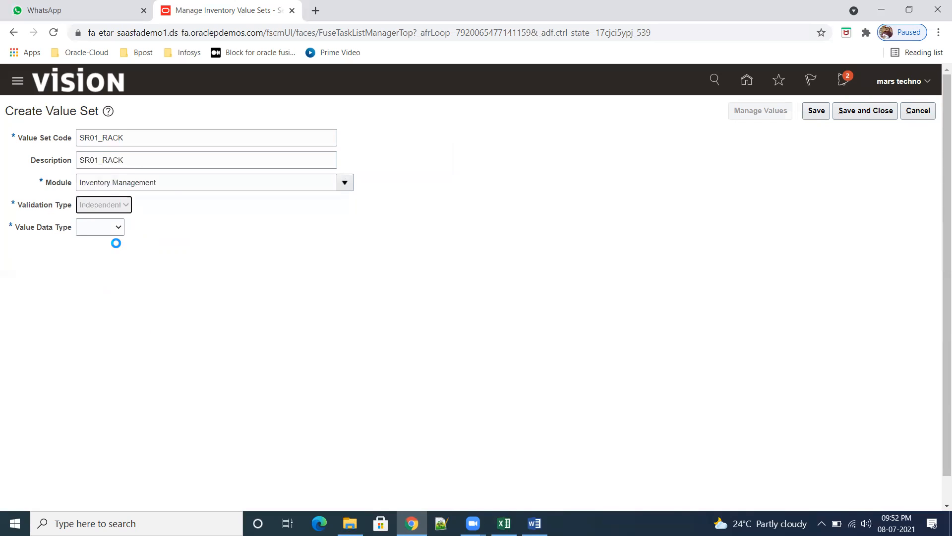
click(151, 228)
click(149, 249)
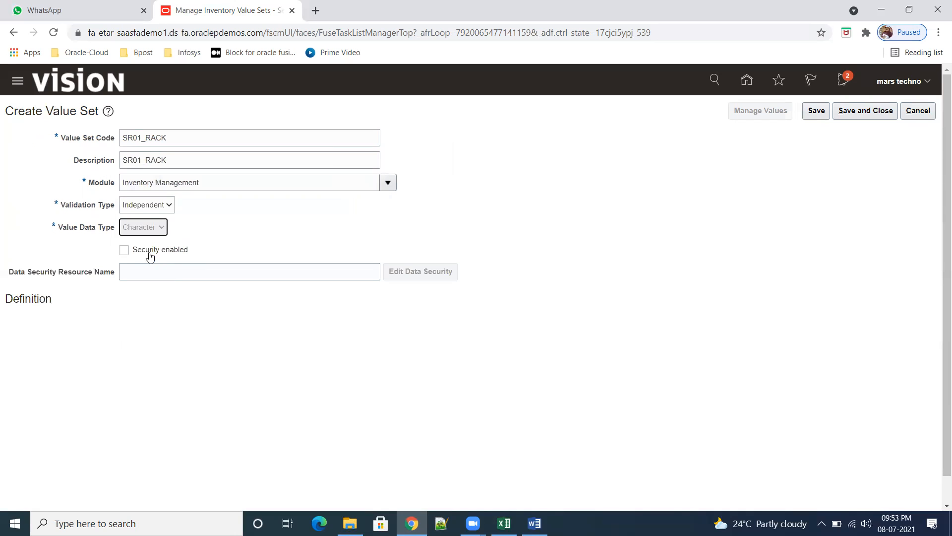
click(141, 324)
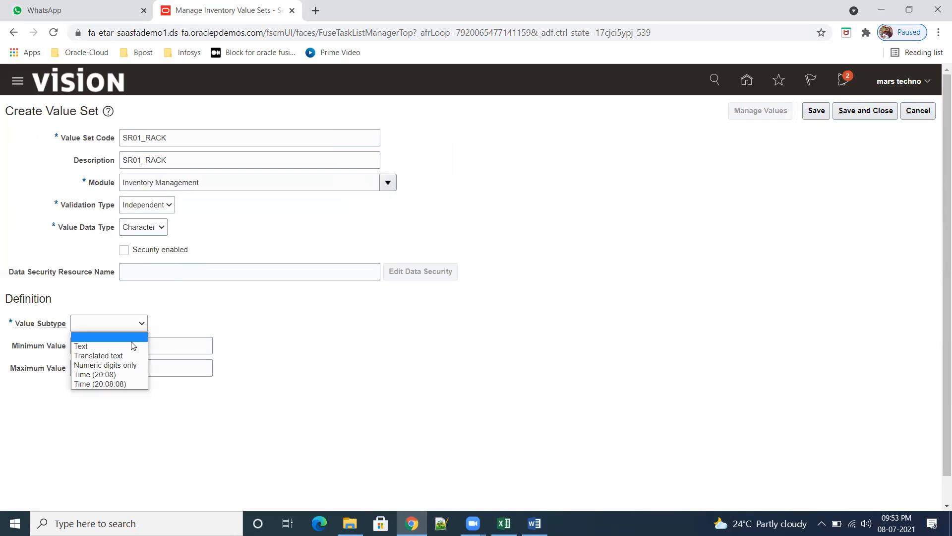
click(132, 346)
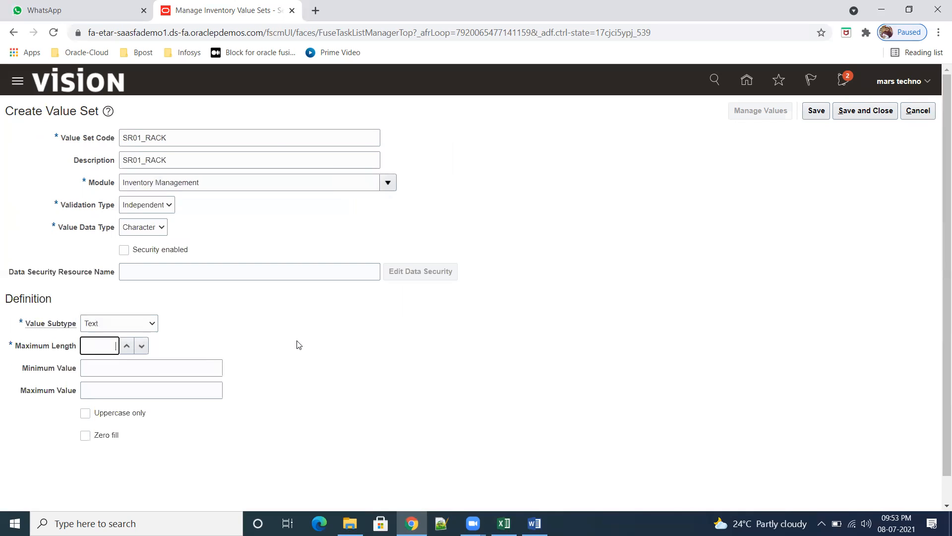
- Give the SR01_RACK value set a maximum length of 5, then save and close it
text(5)
click(319, 395)
click(817, 112)
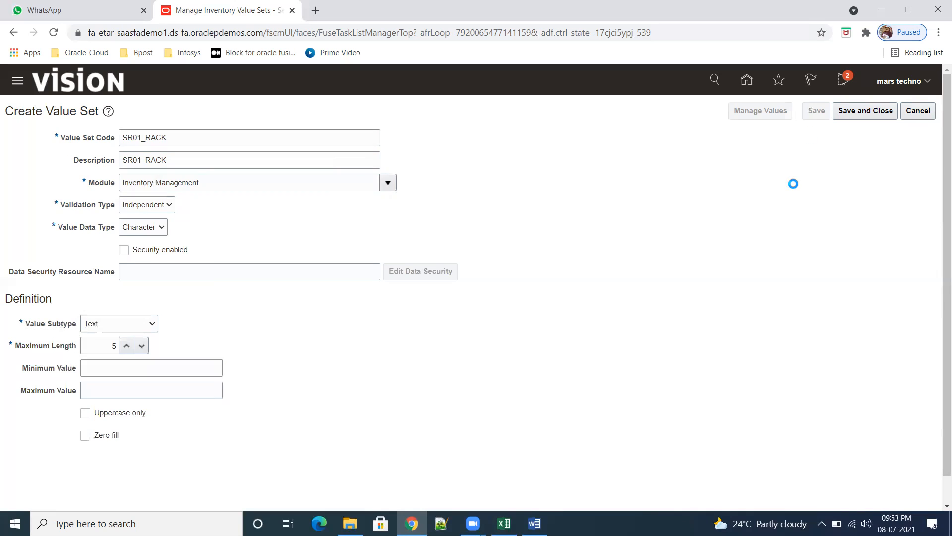
click(866, 110)
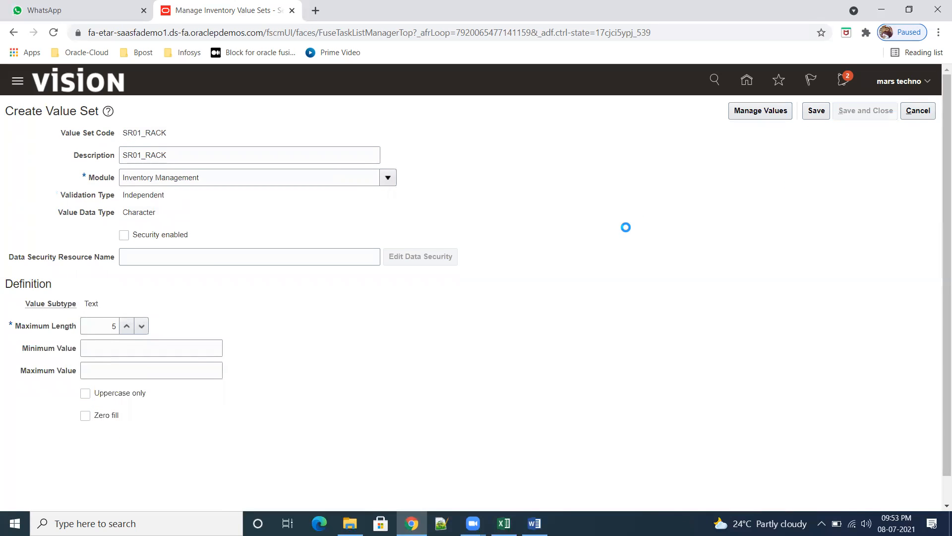
- Start another value set with SR01_BIN as its code and description
click(142, 341)
click(133, 139)
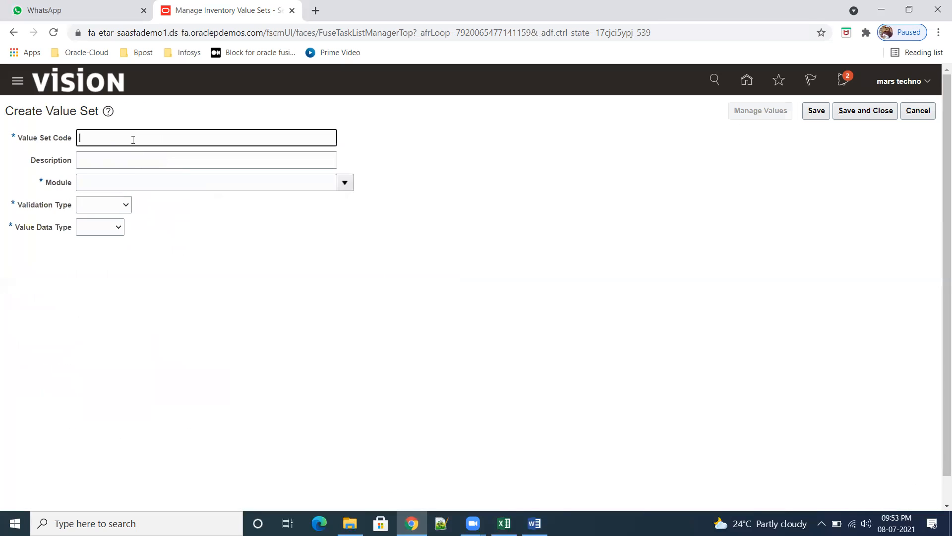
text(SR01_BIN)
double_click(109, 143)
click(108, 157)
key(ctrl+v)
- Assign SR01_BIN to the Inventory Management module with Independent validation and the Character value data type
click(130, 183)
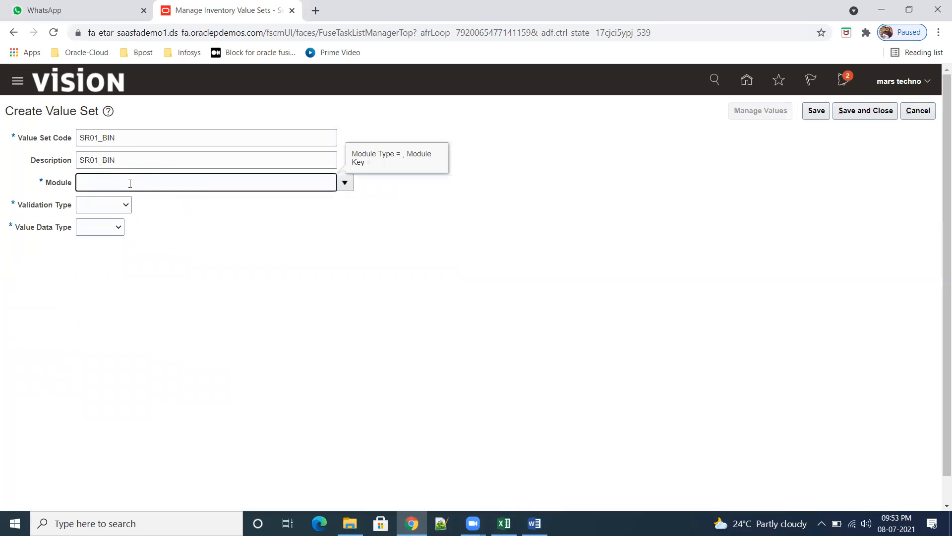
click(345, 183)
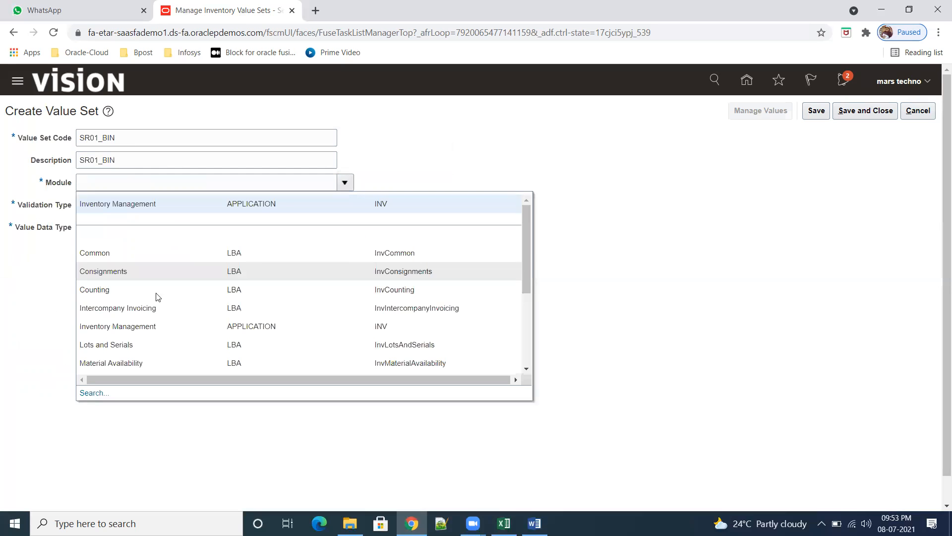
click(144, 329)
click(125, 205)
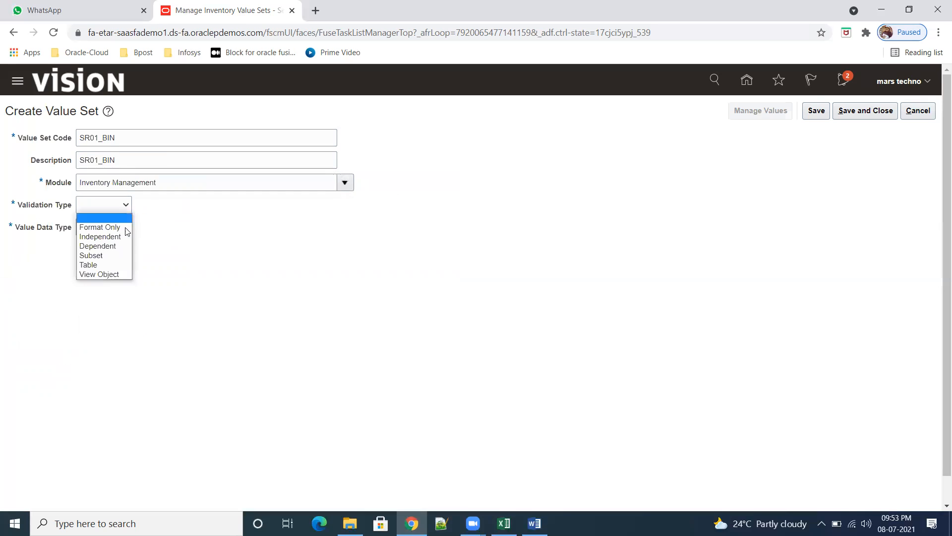
click(124, 235)
click(151, 229)
click(154, 253)
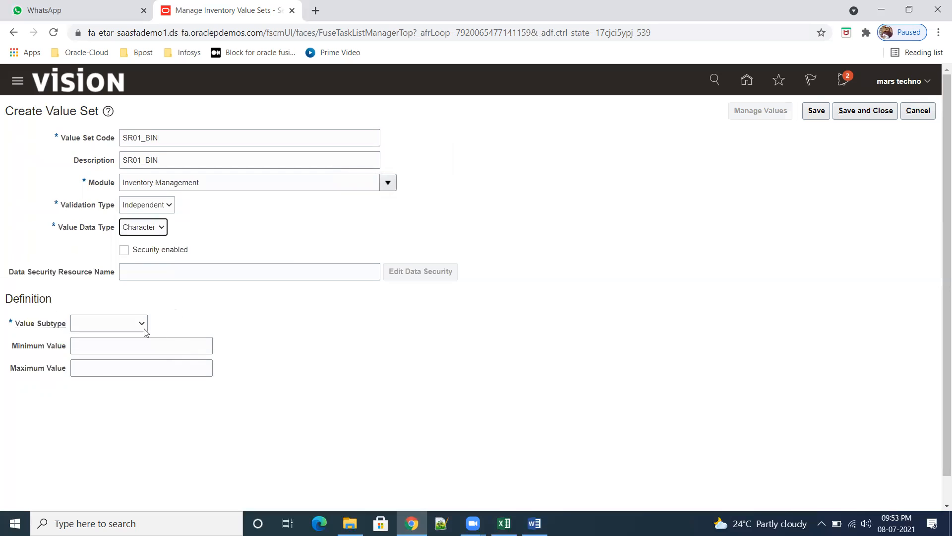
- Define SR01_BIN with the Text subtype and a maximum length of 5, save it, and return to the setup task list
click(137, 323)
click(127, 346)
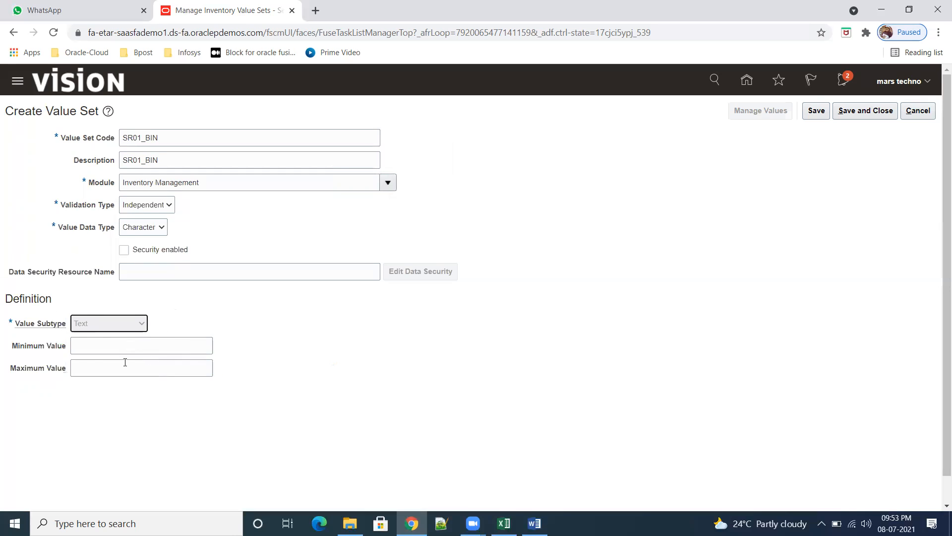
text(5)
click(818, 110)
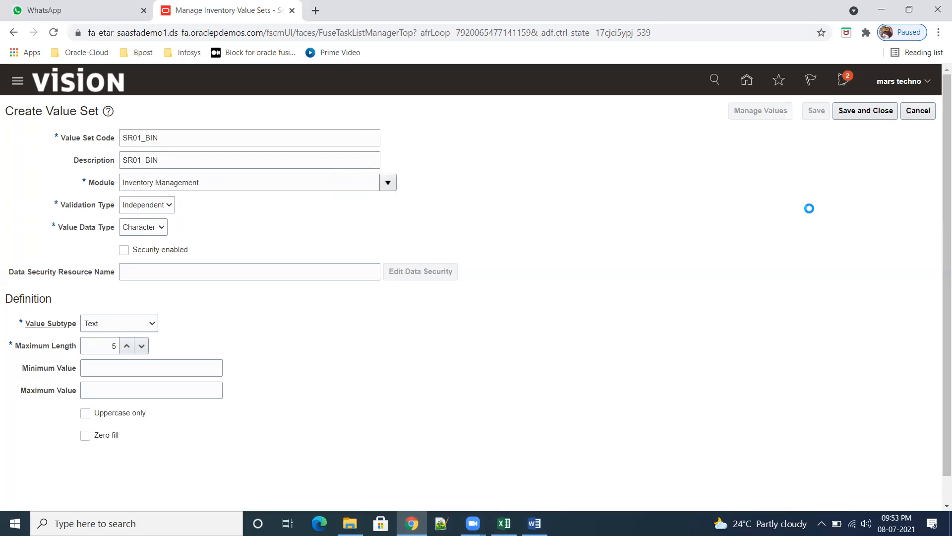
click(864, 111)
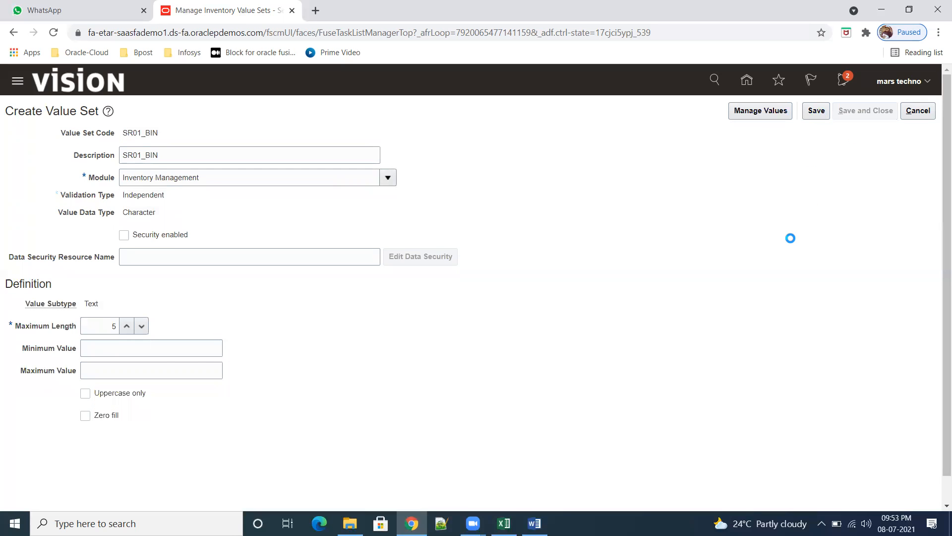
click(864, 110)
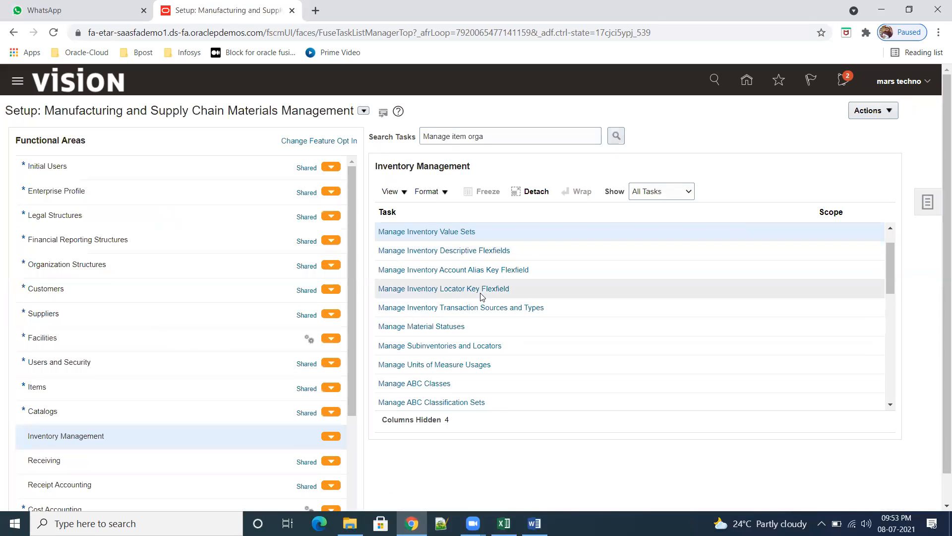
- Start a structure for the inventory locator key flexfield with SR01_KFF as its structure code, name and description
click(480, 292)
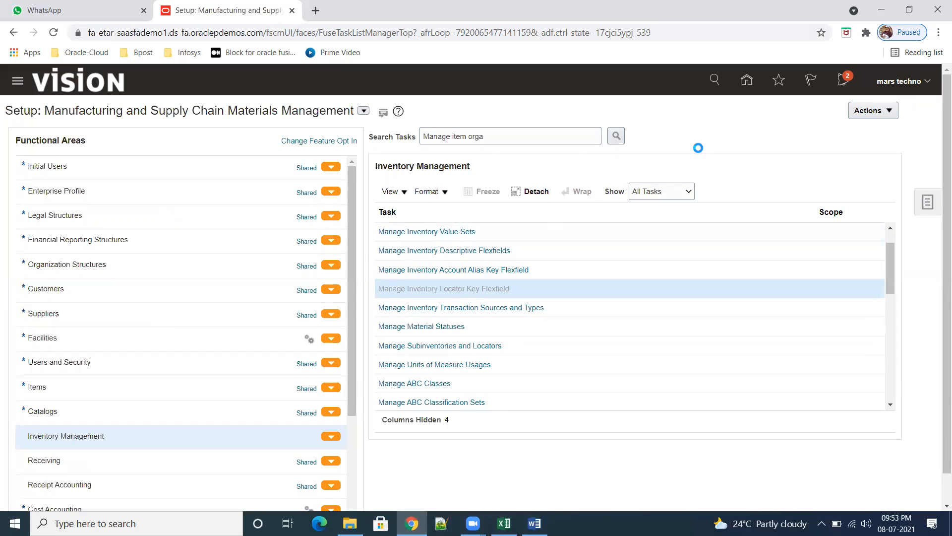
click(317, 158)
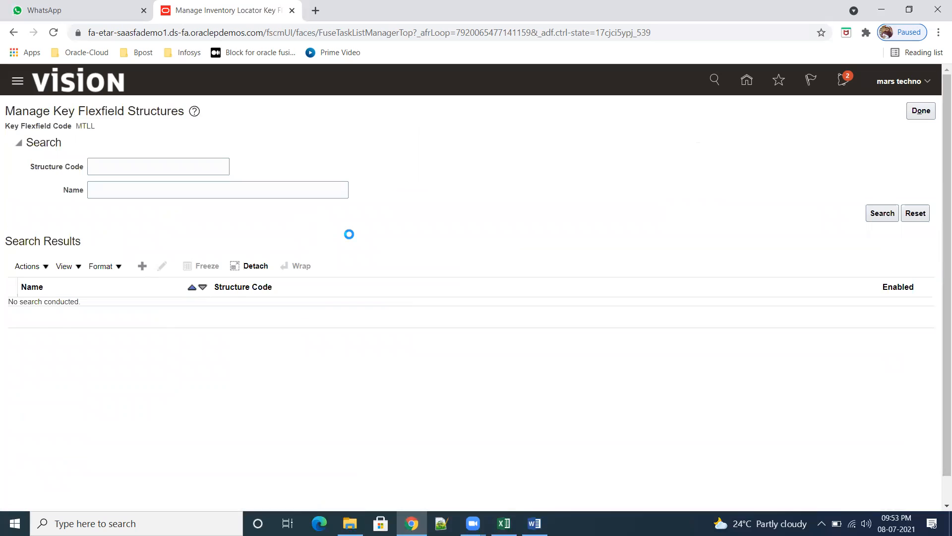
click(141, 148)
text(SR01)
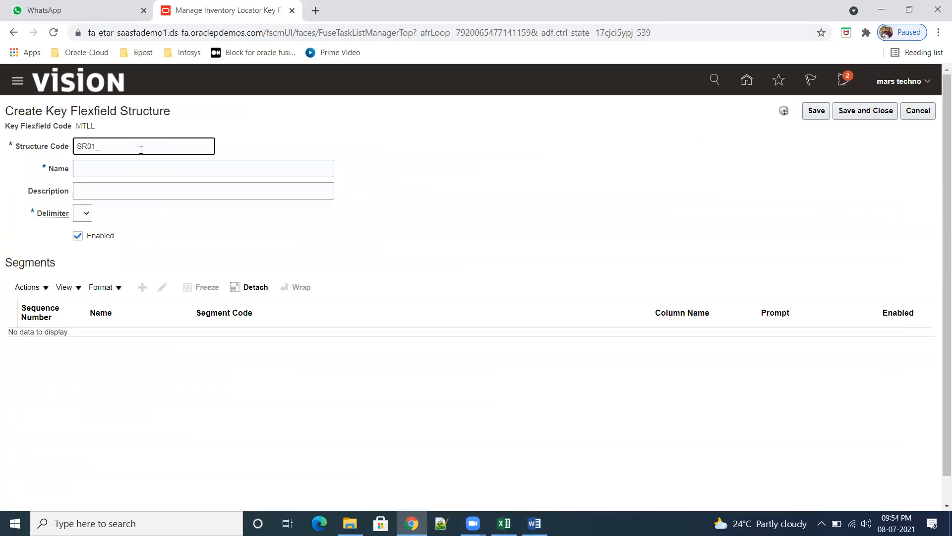
text(_KFF)
click(119, 163)
text(SR01_KFF)
click(139, 186)
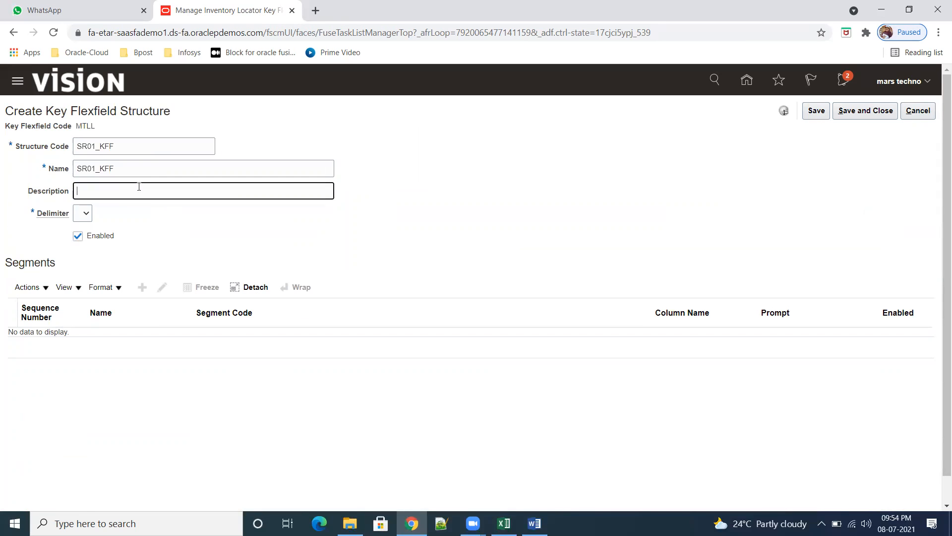
text(SR01_KFF)
- Set the SR01_KFF structure's delimiter to a hyphen (-) and save the structure
click(83, 213)
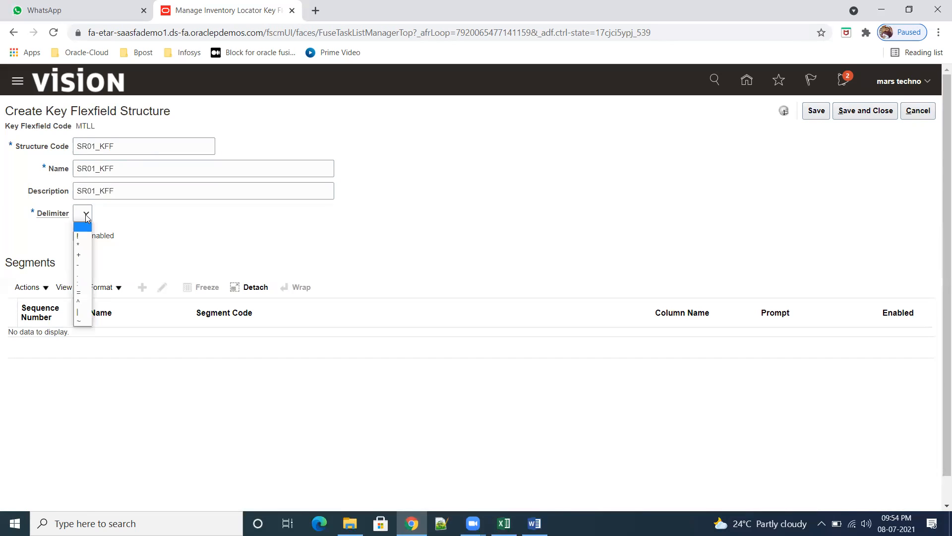
click(80, 264)
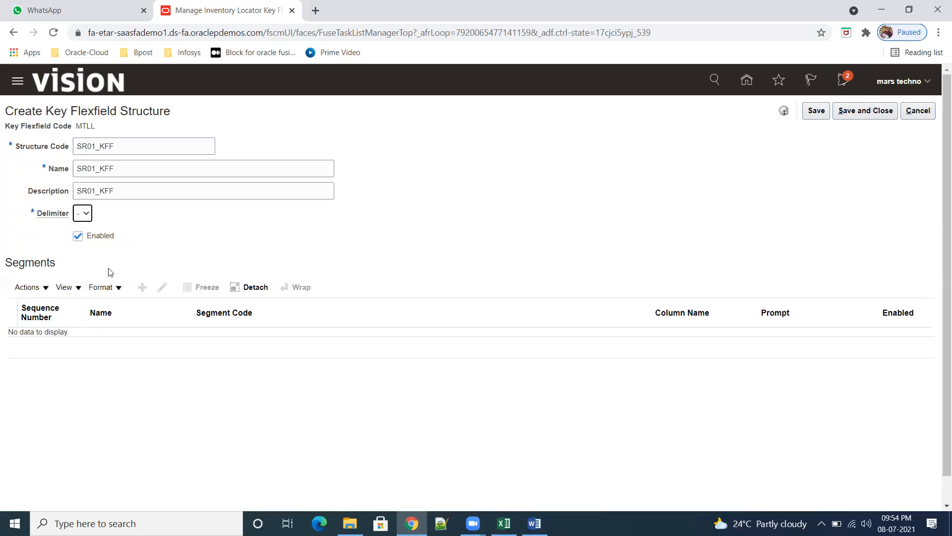
click(816, 113)
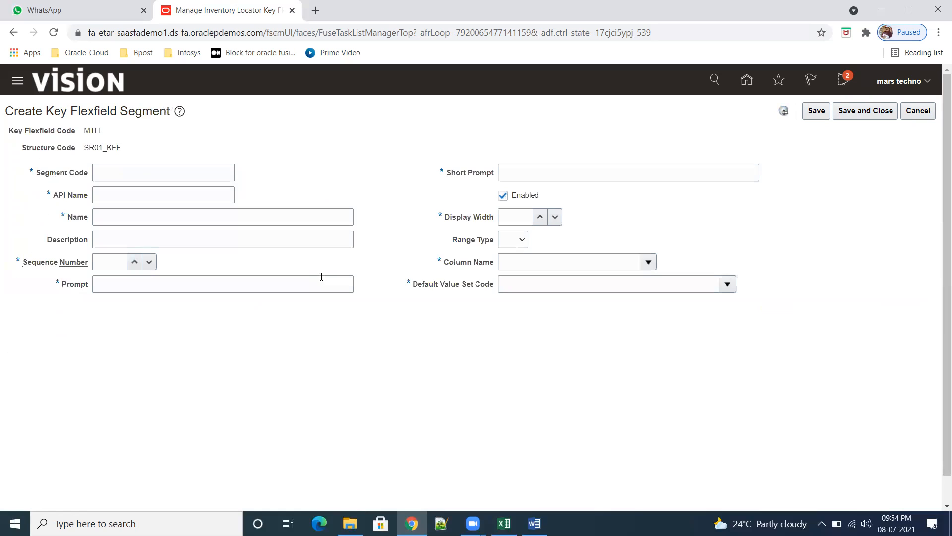
- Add a segment to SR01_KFF with SR01_ROW as its segment code, name and description and sr01Row as its API name
click(140, 171)
text(SR01_ROW)
key(ctrl+a)
key(ctrl+c)
click(121, 193)
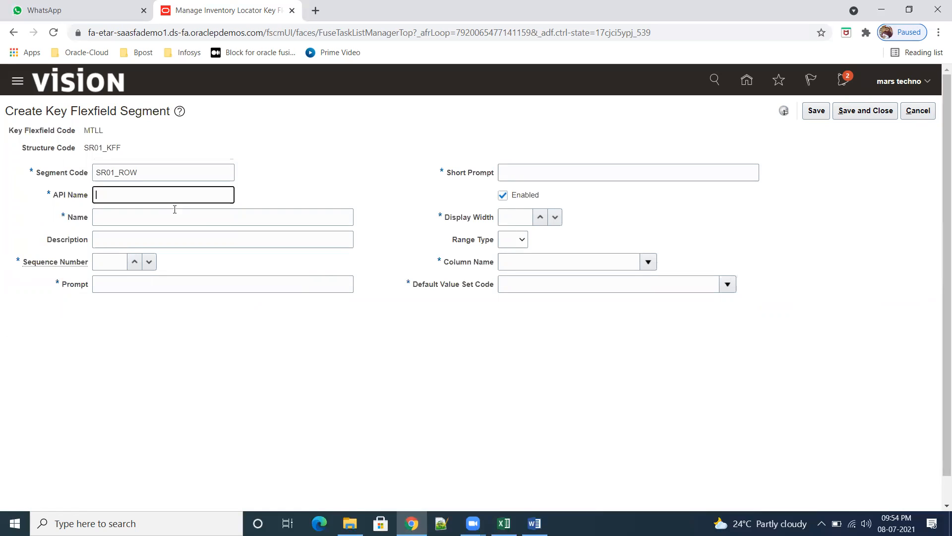
click(134, 221)
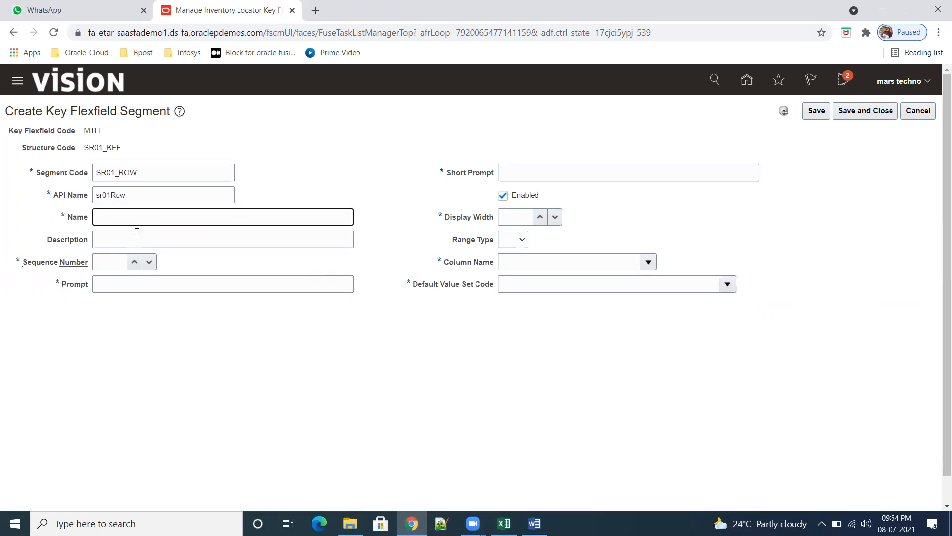
key(ctrl+v)
key(Tab)
key(ctrl+v)
key(Tab)
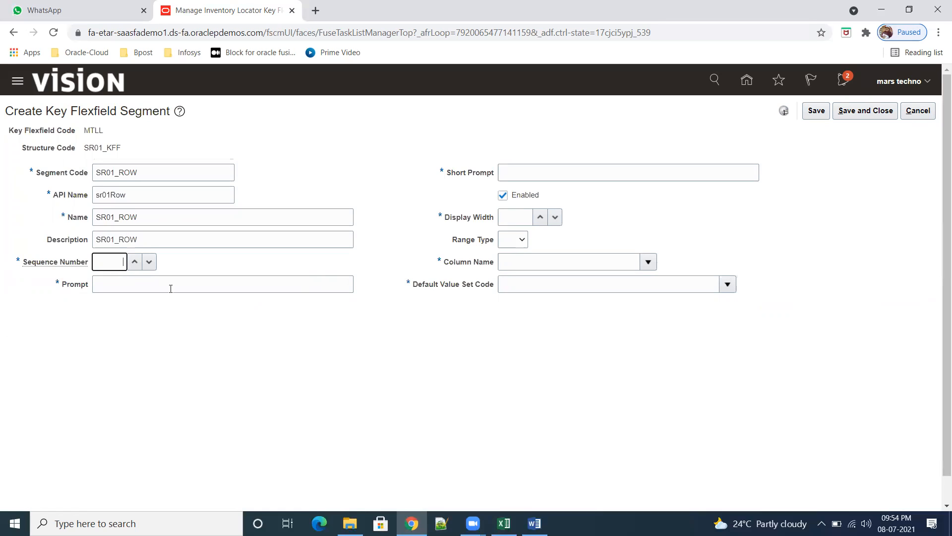
- Give the SR01_ROW segment sequence number 1 and use SR01_ROW as both its prompt and short prompt
click(167, 289)
key(ctrl+v)
click(529, 176)
key(ctrl+v)
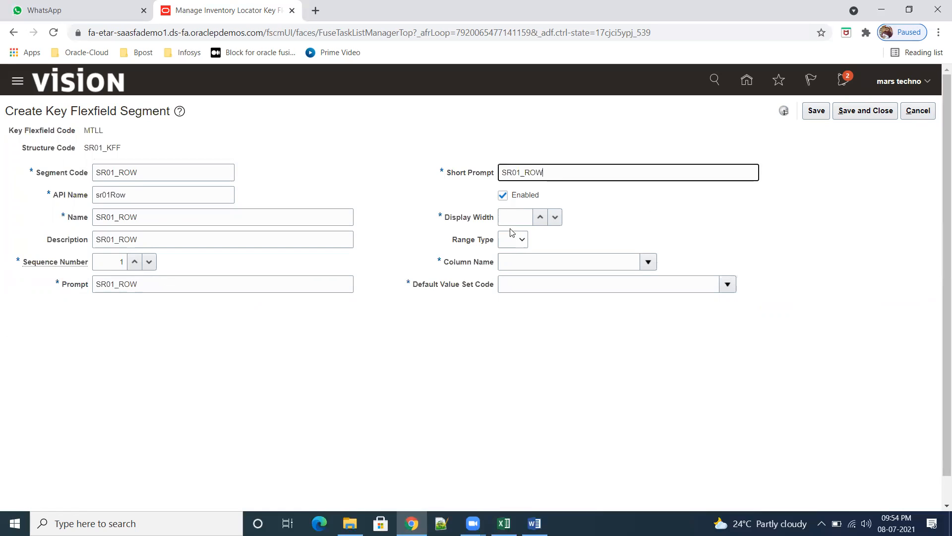
- Set the SR01_ROW segment's display width to 5 and its column name to SEGMENT1
click(515, 217)
text(5)
key(Tab)
click(648, 262)
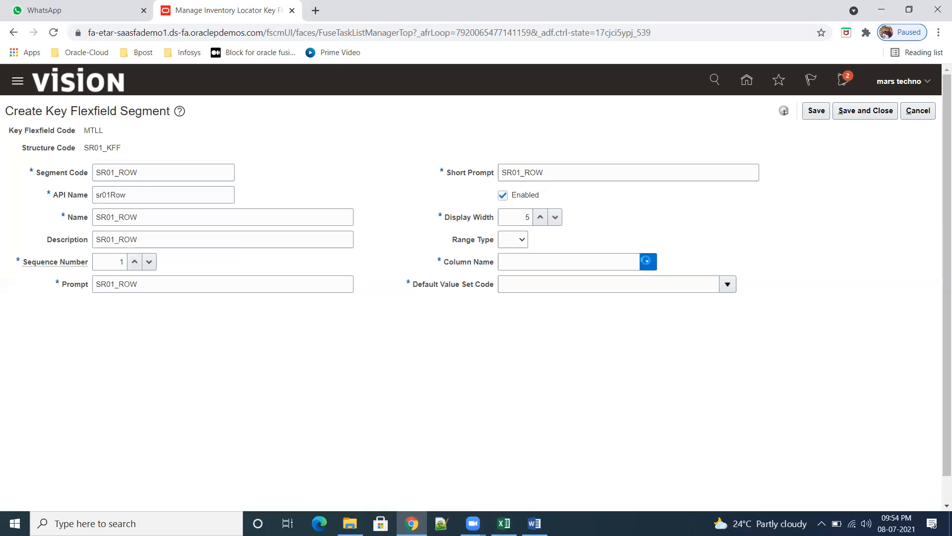
click(568, 310)
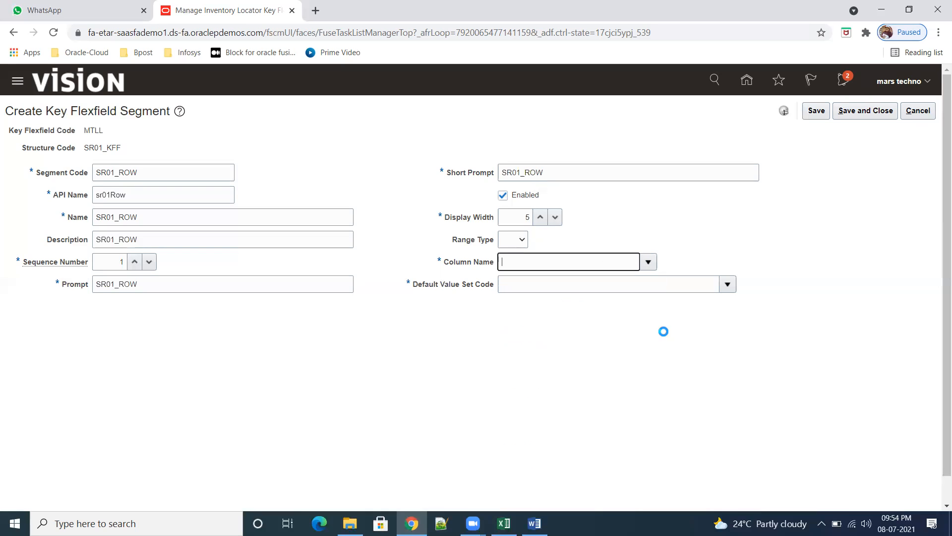
- Search for value sets starting with SR01_, assign SR01_ROW as the segment's default value set, and save the segment
click(656, 285)
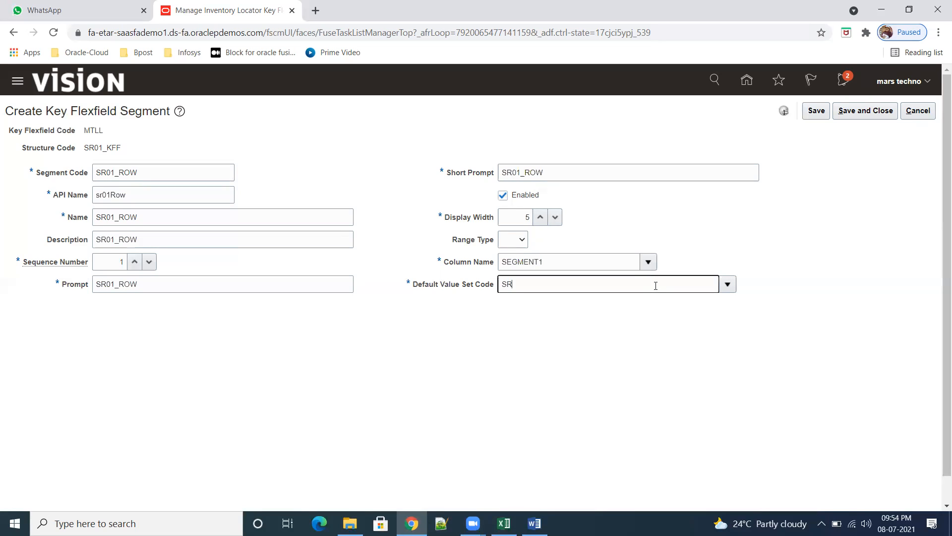
text(SR01_)
click(727, 284)
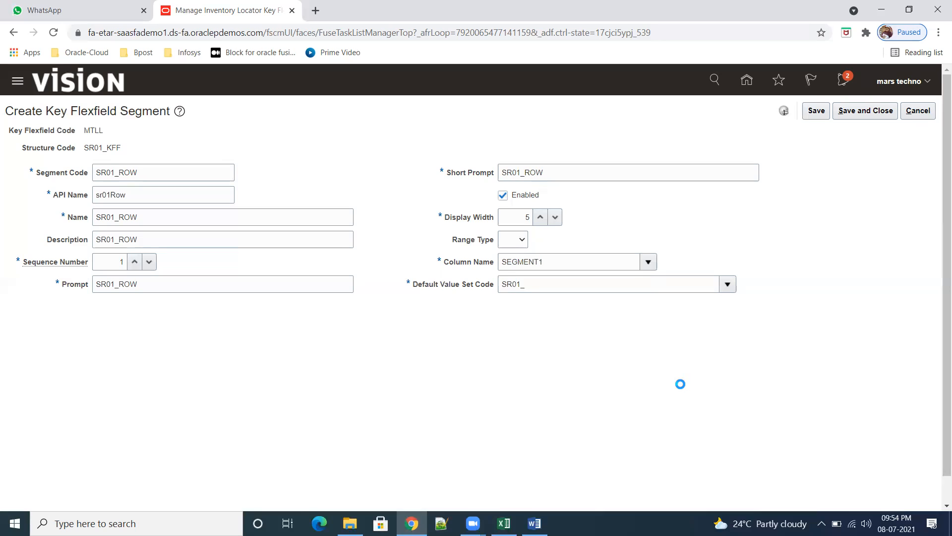
click(512, 486)
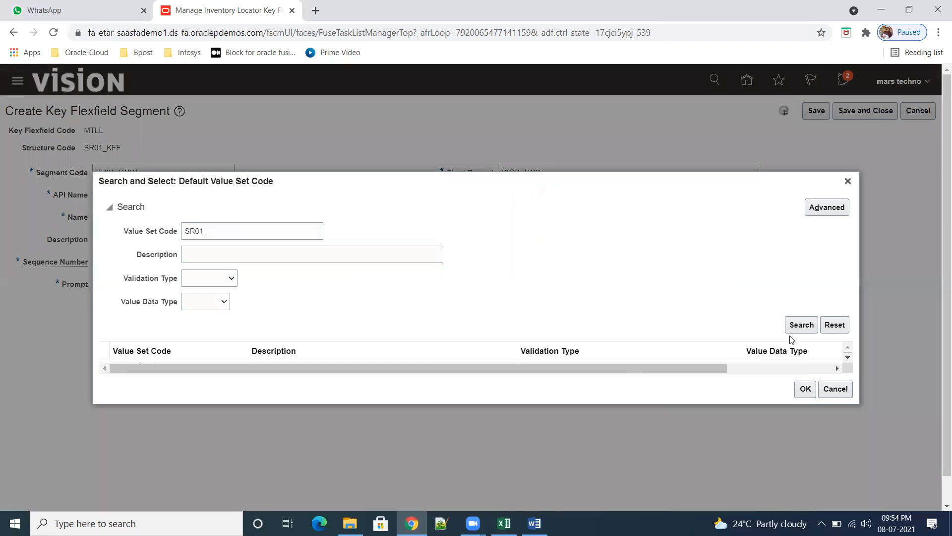
click(787, 330)
click(279, 380)
click(804, 418)
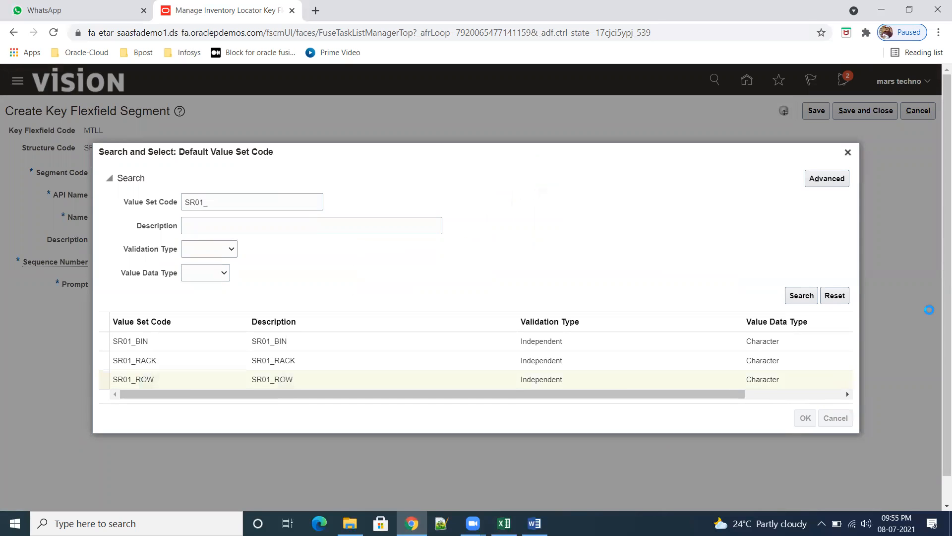
click(817, 110)
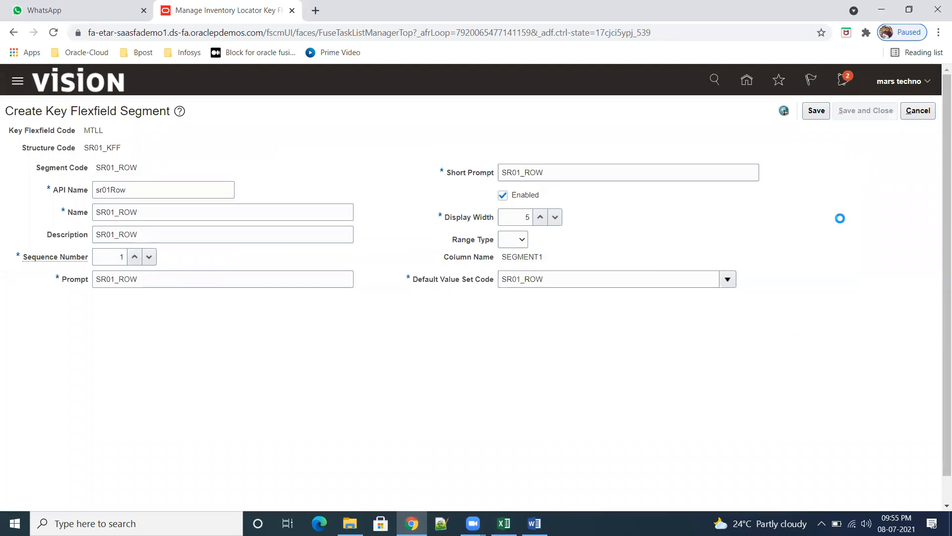
- Start another segment for the SR01_KFF structure and begin its segment code with SR
click(143, 282)
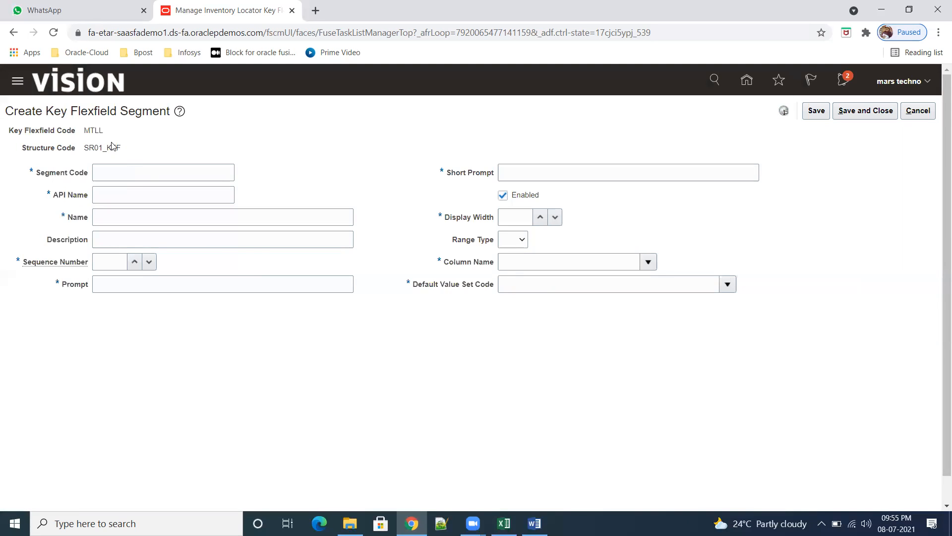
click(125, 169)
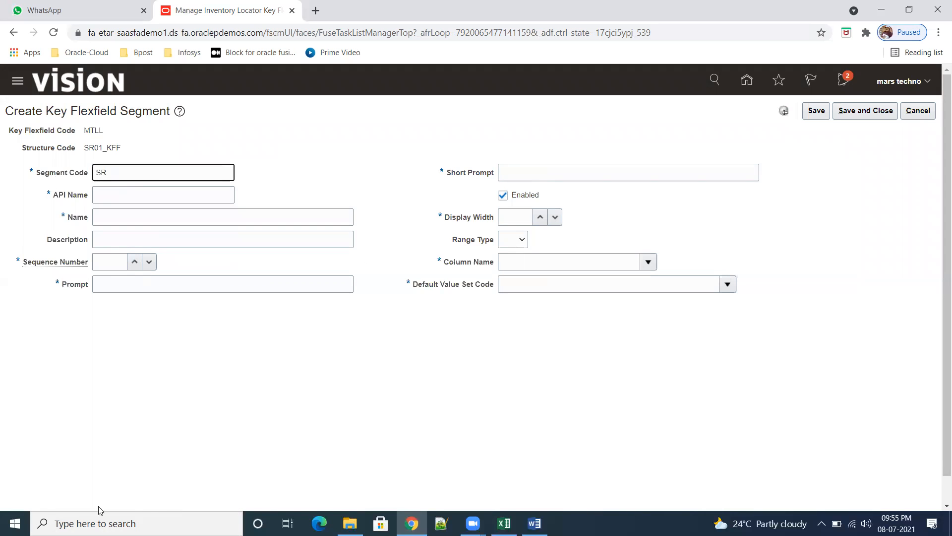
- Switch to Excel to look at the architecture hierarchy in the Training practice-sheet workbook, and return to the segment form
click(506, 464)
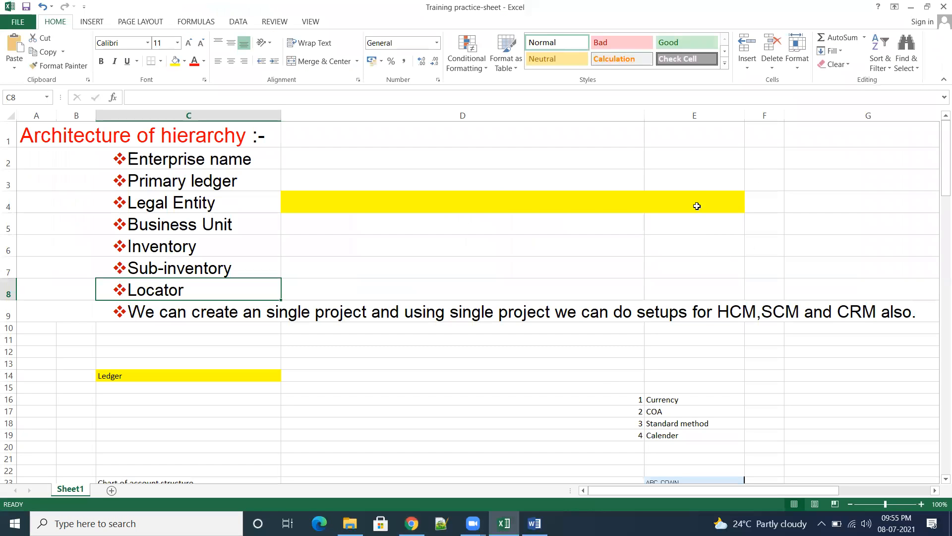
click(688, 130)
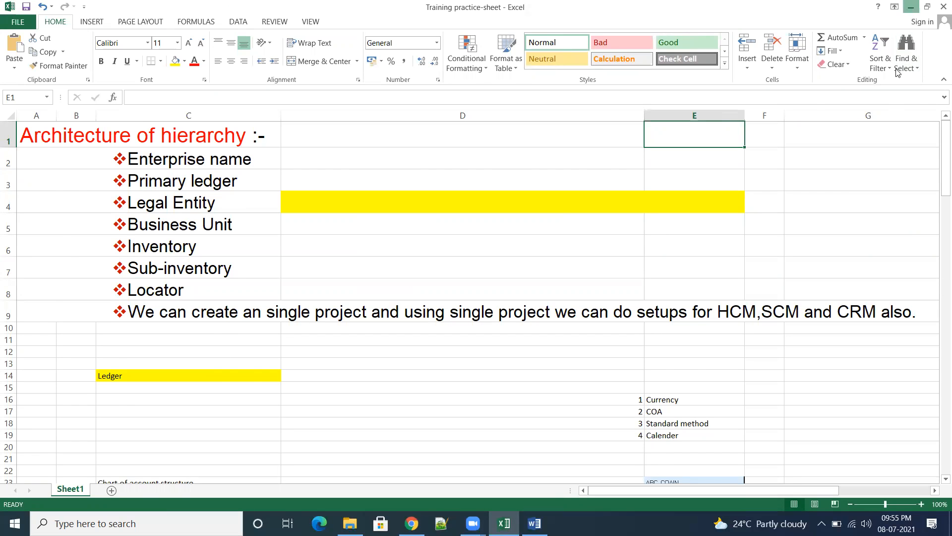
click(911, 7)
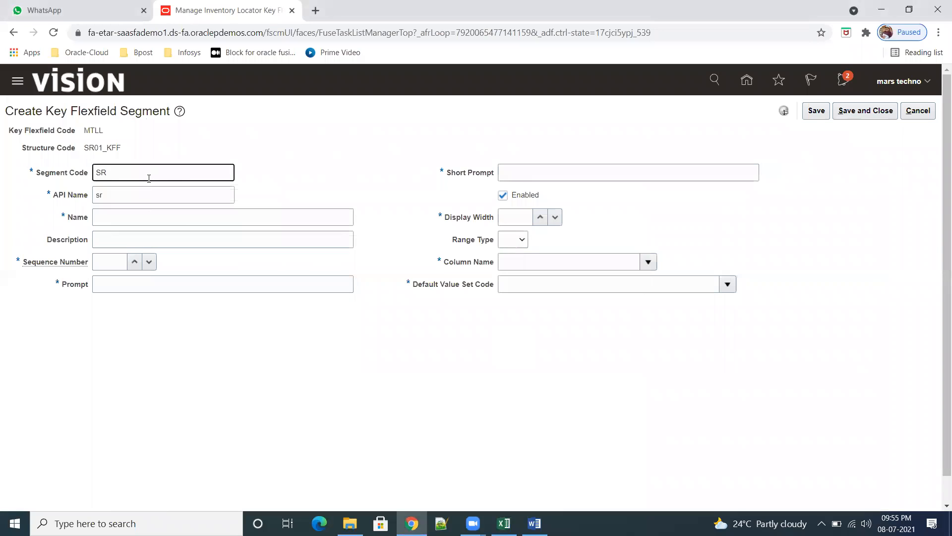
text(01_RACK)
double_click(145, 174)
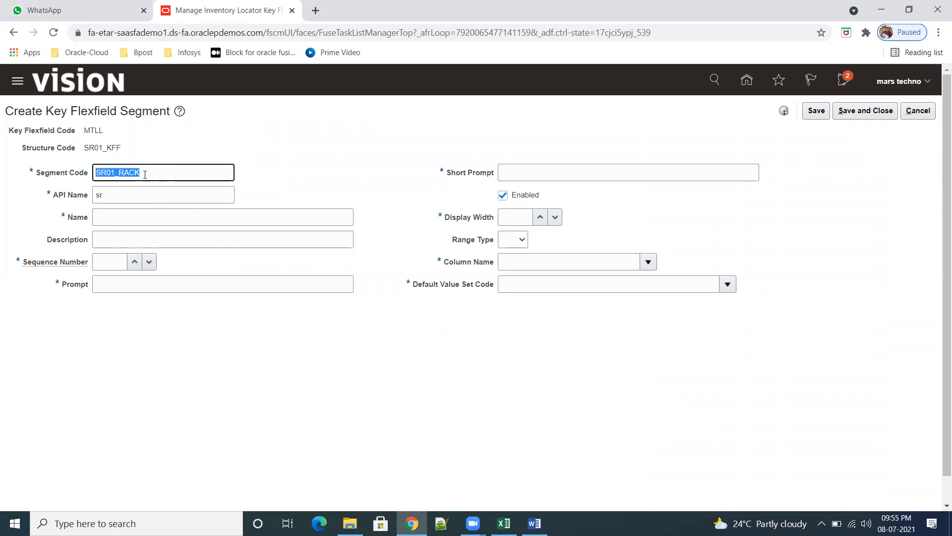
click(142, 197)
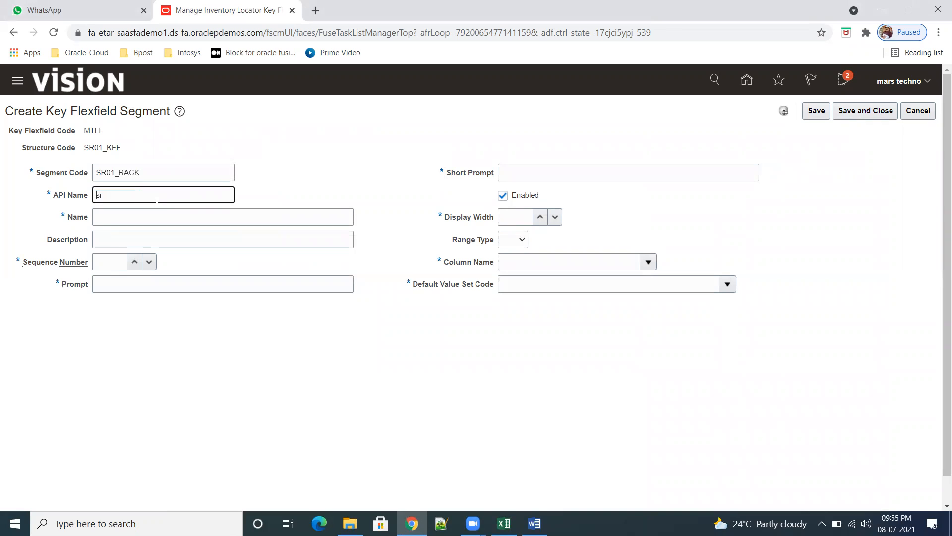
drag(157, 201, 60, 187)
key(BackSpace)
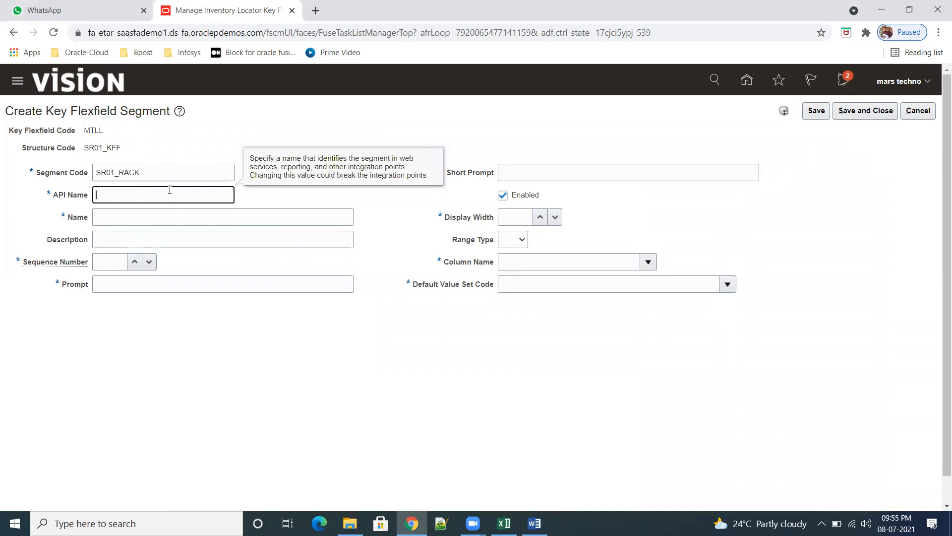
drag(193, 167, 63, 165)
key(ctrl+c)
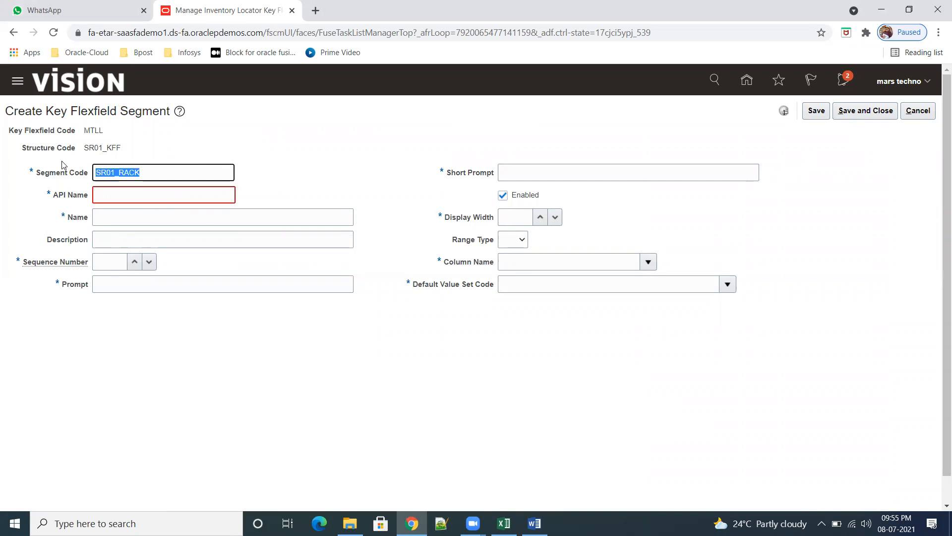
click(137, 198)
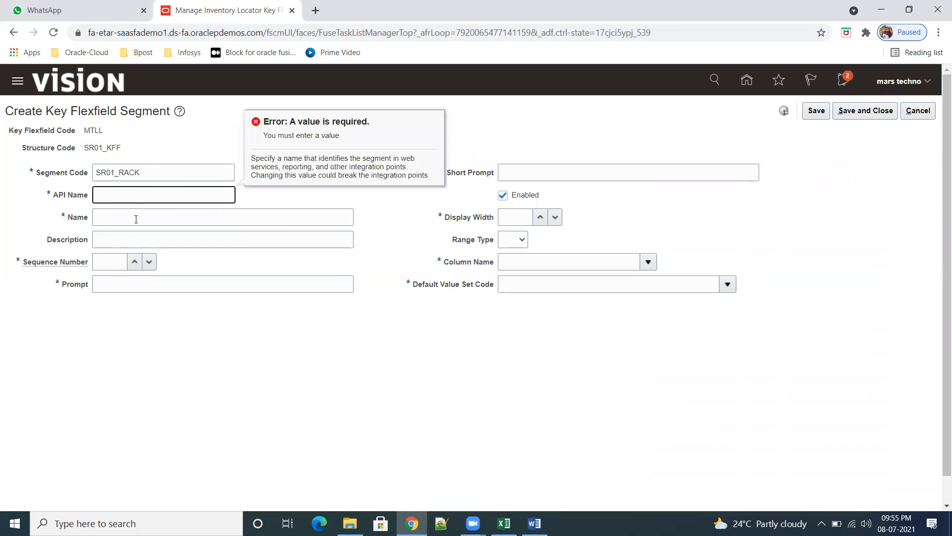
click(136, 219)
key(ctrl+v)
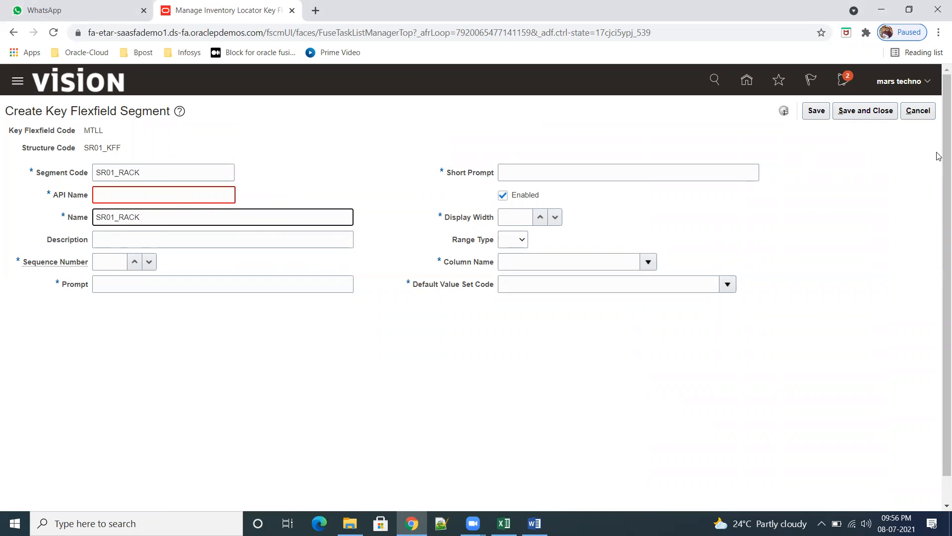
click(918, 111)
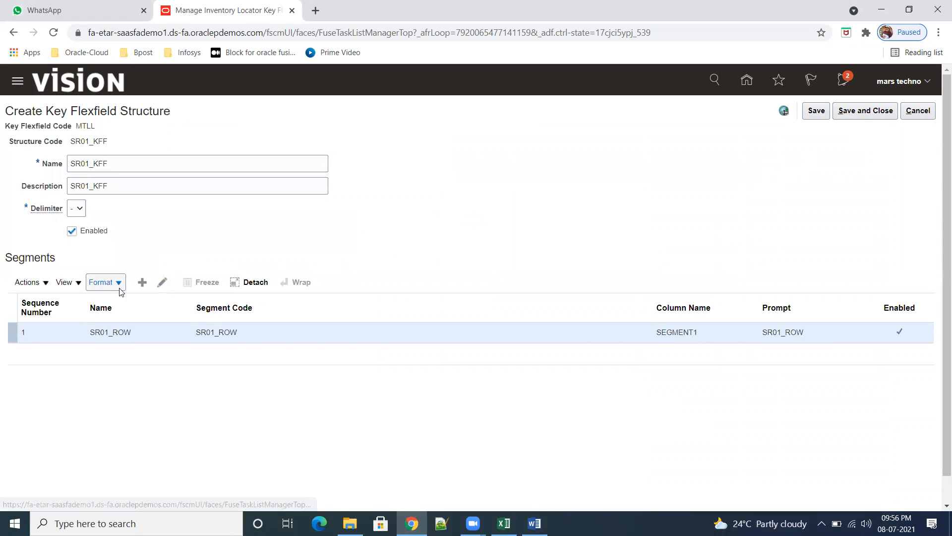
- Add a new segment to the SR01_KFF structure with SR01_RACK as its segment code, name and description
click(142, 282)
click(145, 177)
text(SR01_RACK)
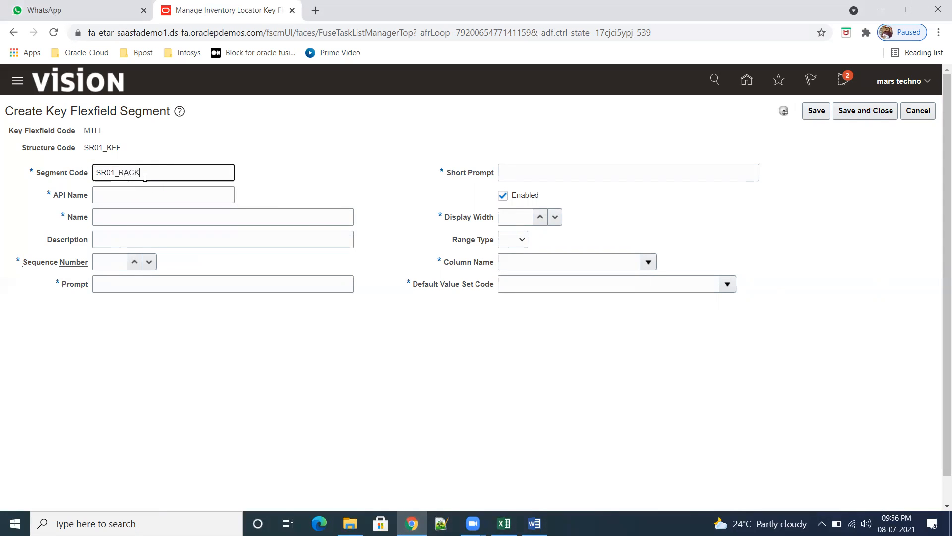
drag(157, 174, 75, 169)
key(ctrl+c)
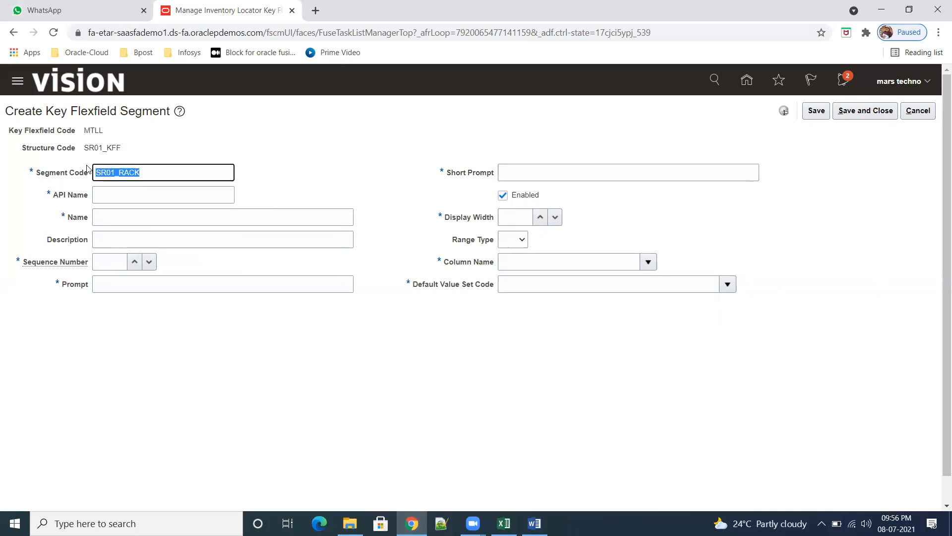
click(112, 195)
click(145, 222)
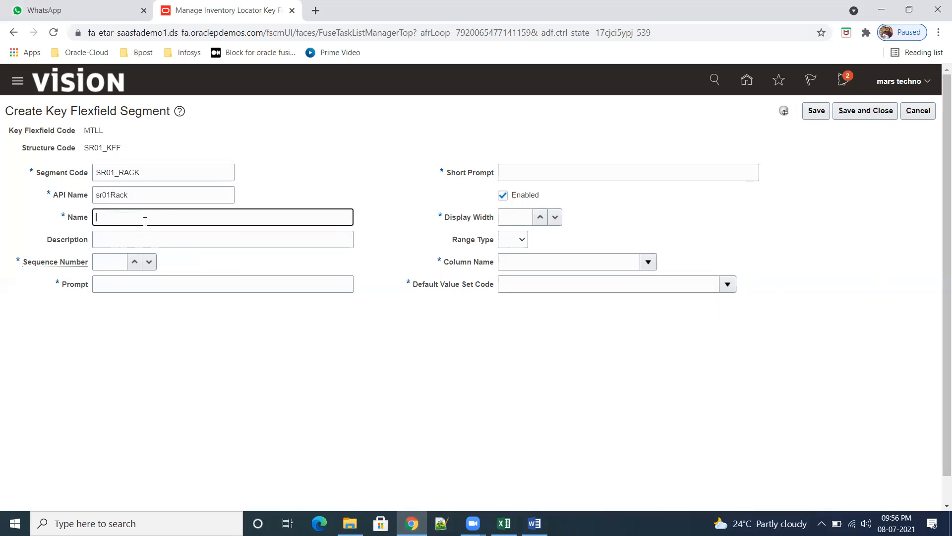
key(ctrl+v)
click(139, 240)
key(ctrl+v)
- Give the rack segment sequence number 2 and set both its prompt and short prompt to SR01_RACK
click(124, 265)
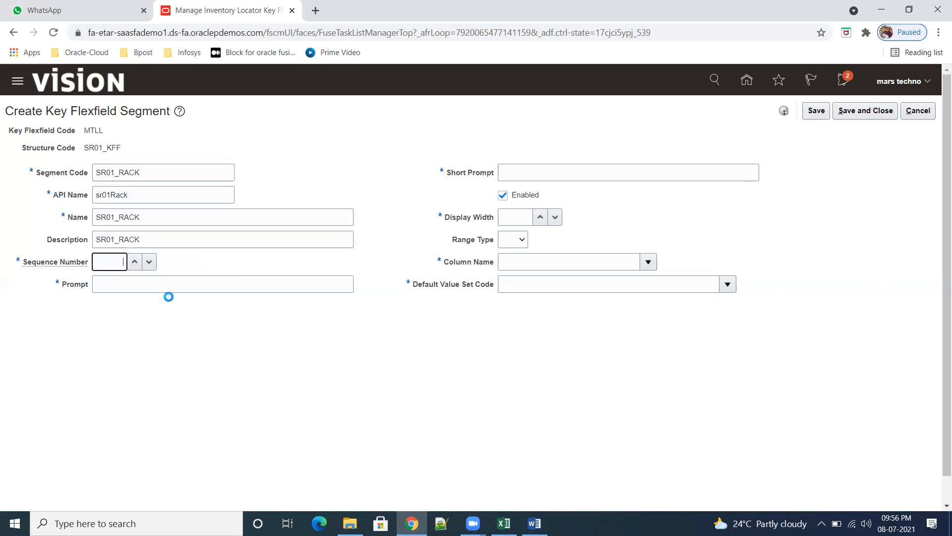
text(2)
key(Tab)
key(ctrl+v)
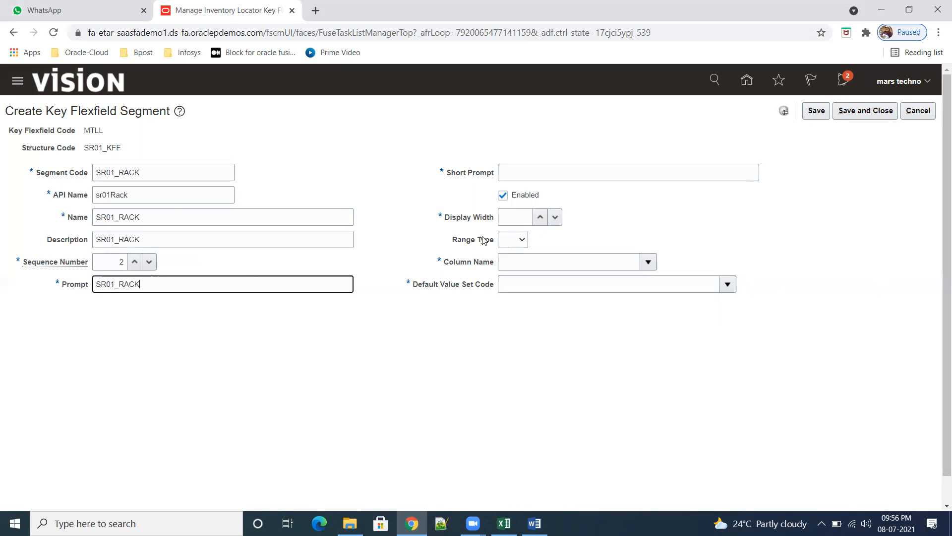
click(533, 173)
key(ctrl+v)
- Set the SR01_RACK segment's display width to 5 and its column name to SEGMENT2
click(513, 218)
text(5)
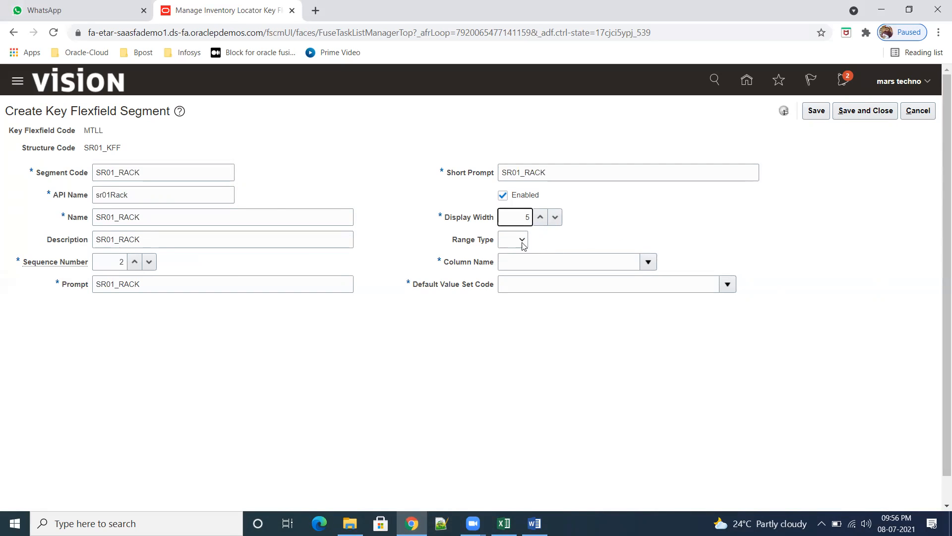
click(649, 263)
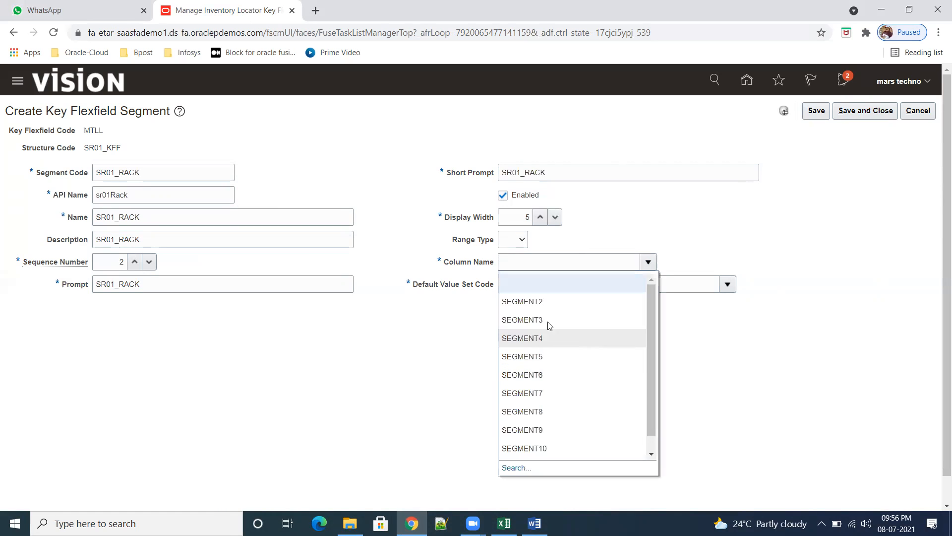
click(560, 302)
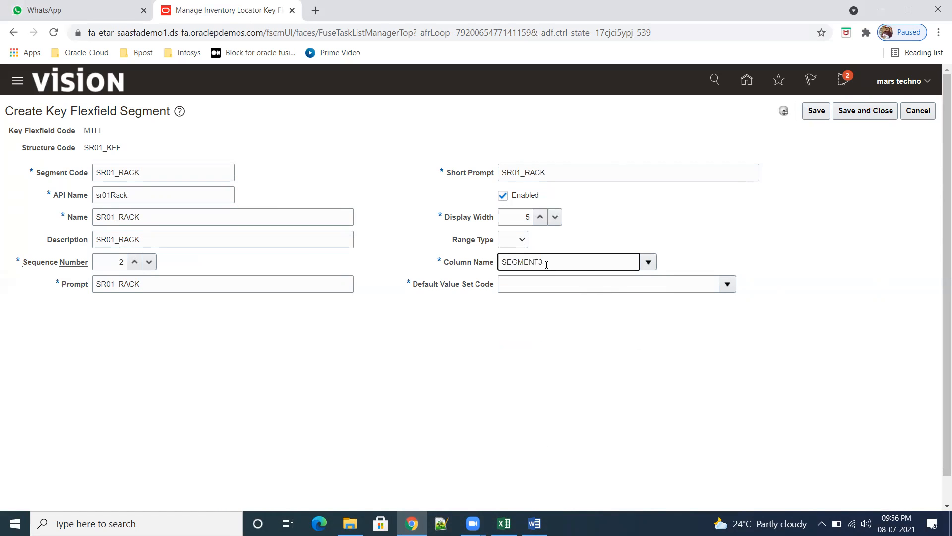
key(Tab)
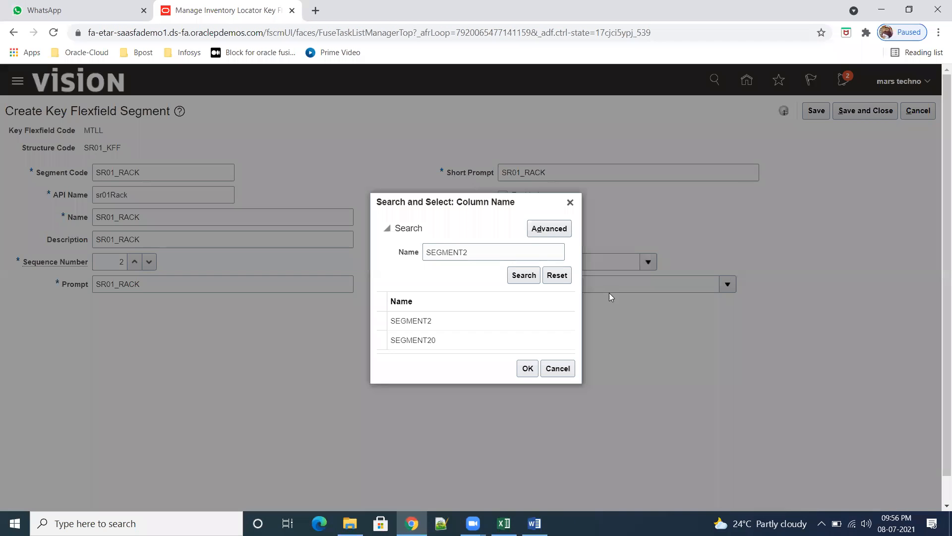
click(450, 320)
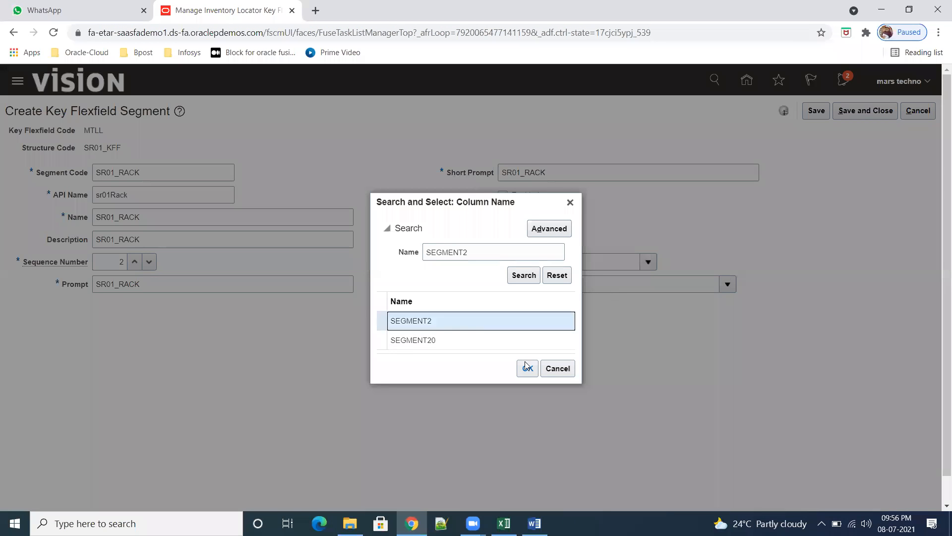
click(526, 367)
- Search for value sets starting with SR01_, assign SR01_RACK as the rack segment's default value set, and save and close the segment
click(611, 285)
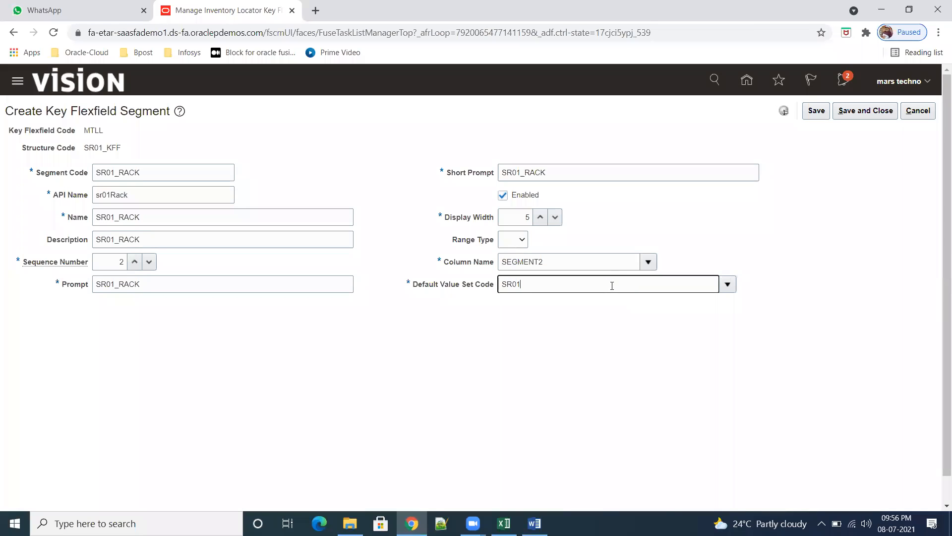
key(Tab)
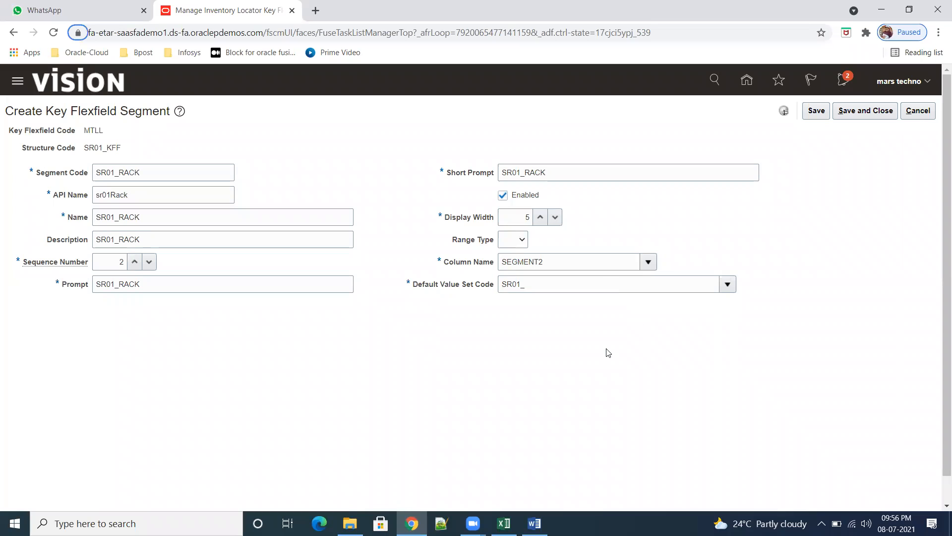
click(731, 287)
click(516, 489)
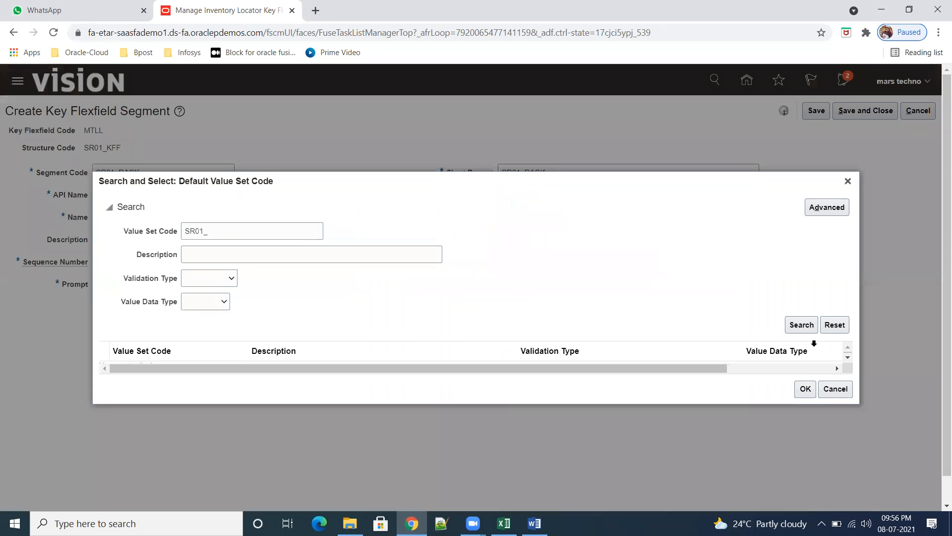
click(801, 325)
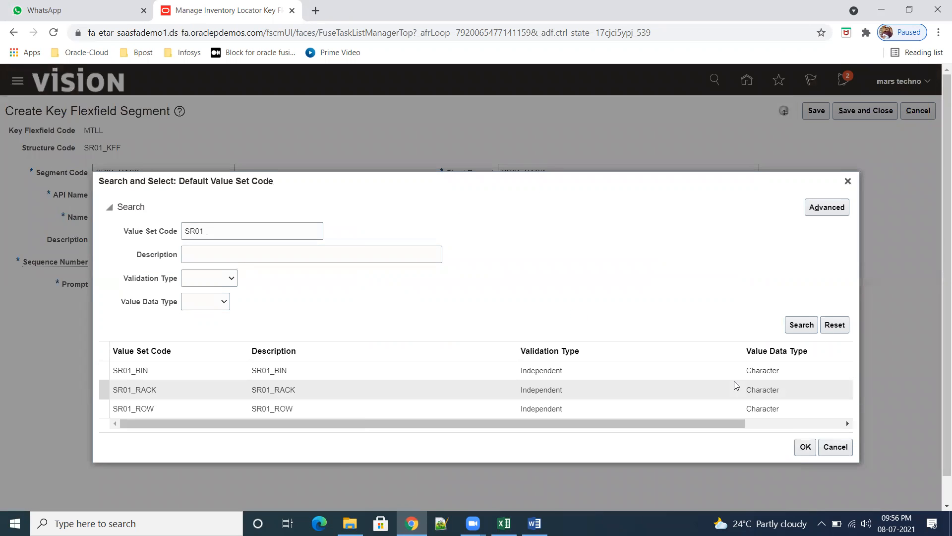
click(208, 360)
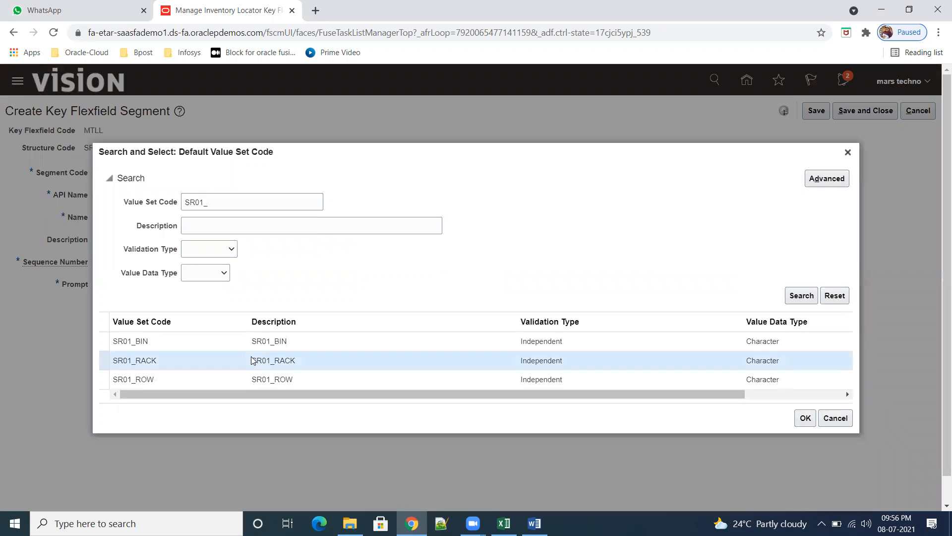
click(805, 418)
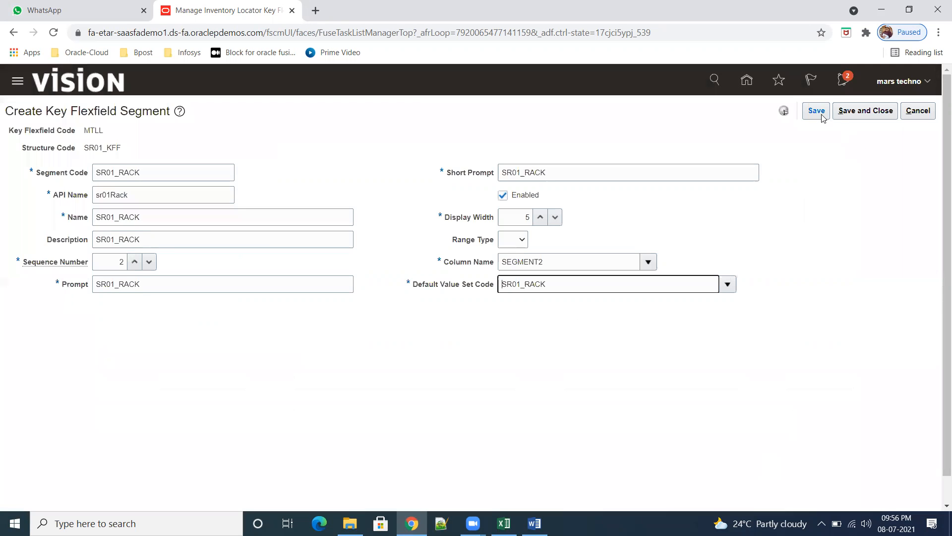
click(816, 111)
click(878, 110)
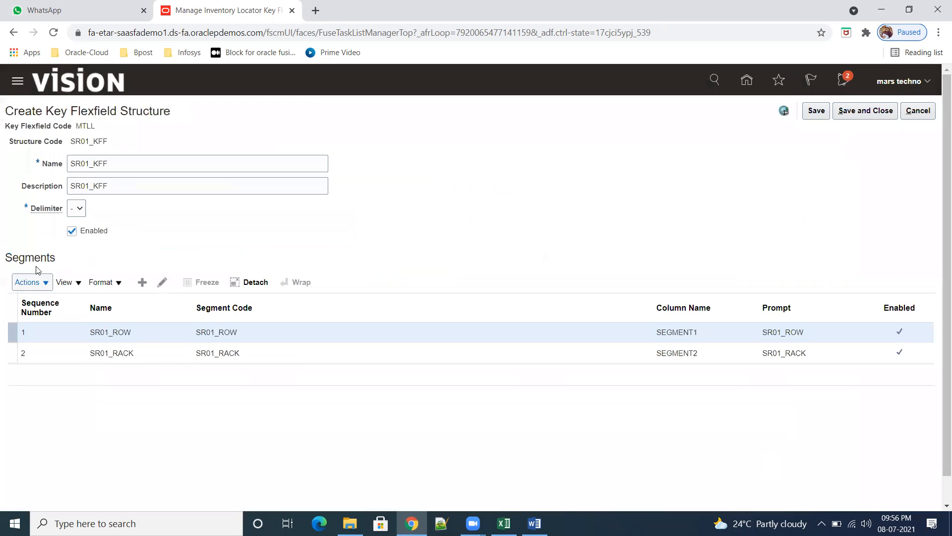
- Add a third segment to the SR01_KFF structure with SR01_BIN as its segment code, name and description
click(143, 282)
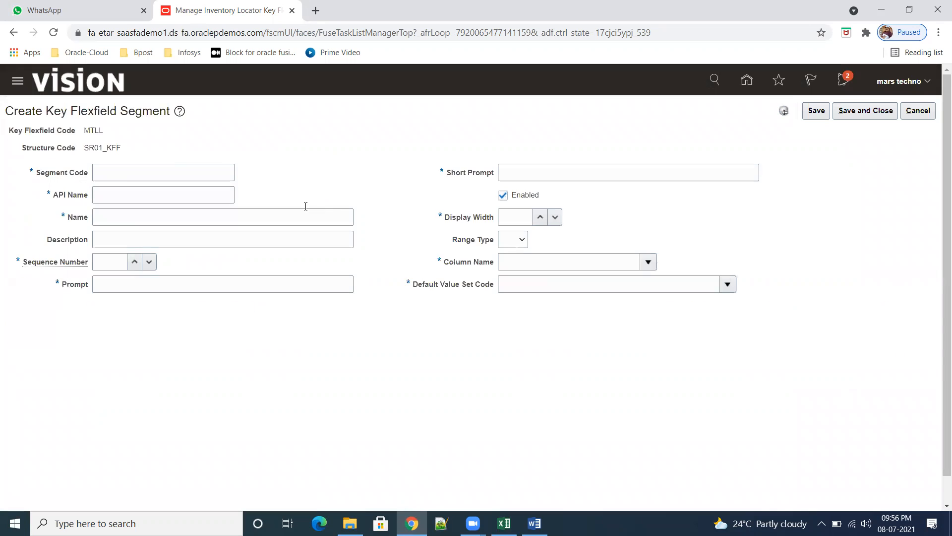
click(126, 172)
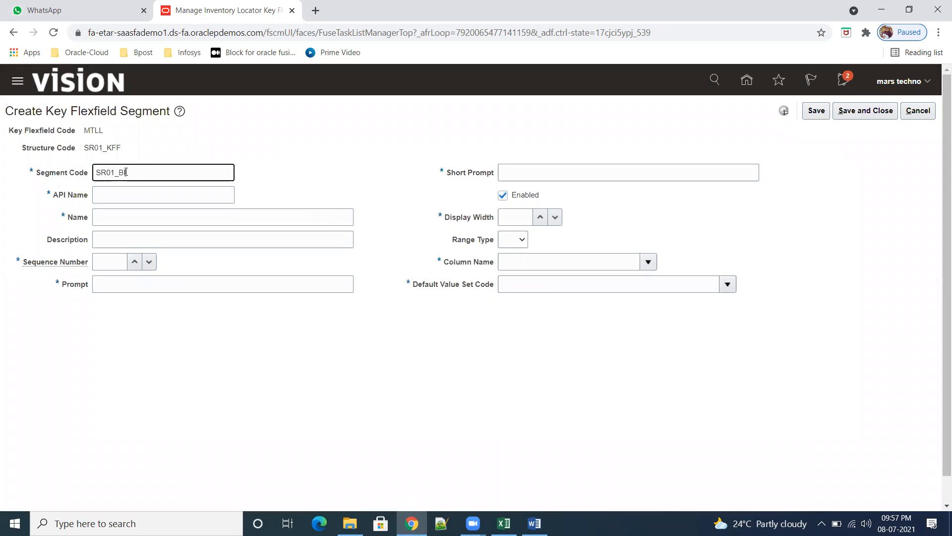
drag(131, 172, 94, 172)
key(ctrl+c)
click(150, 201)
click(138, 217)
key(ctrl+v)
click(133, 240)
key(ctrl+v)
- Give the bin segment sequence number 3 and set both its prompt and short prompt to SR01_BIN
click(118, 263)
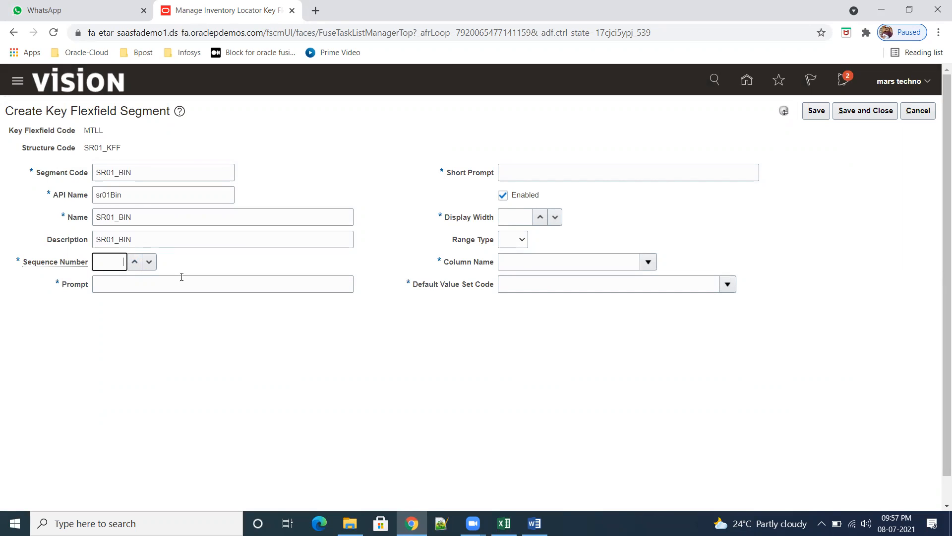
text(3)
click(177, 288)
key(ctrl+v)
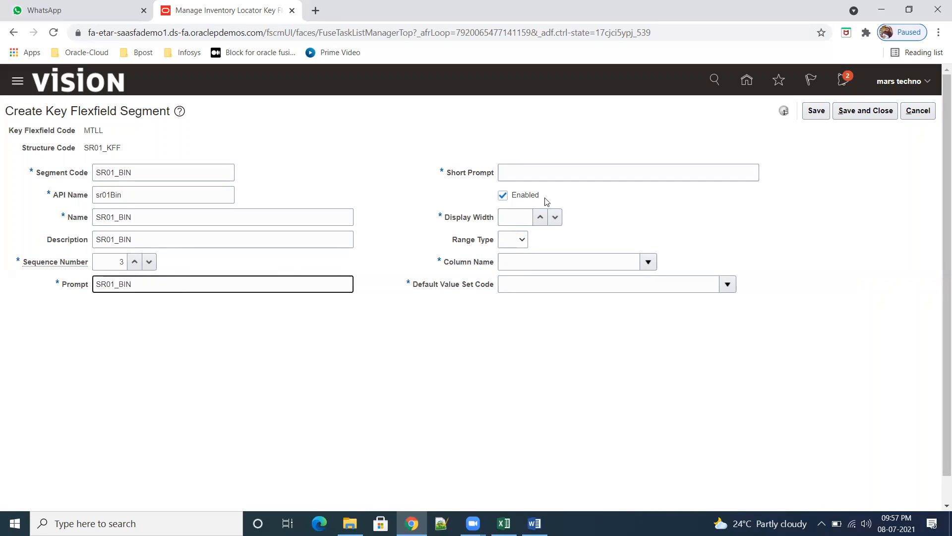
click(543, 175)
key(ctrl+v)
- Set the SR01_BIN segment's display width to 5 and its column name to SEGMENT3
click(519, 214)
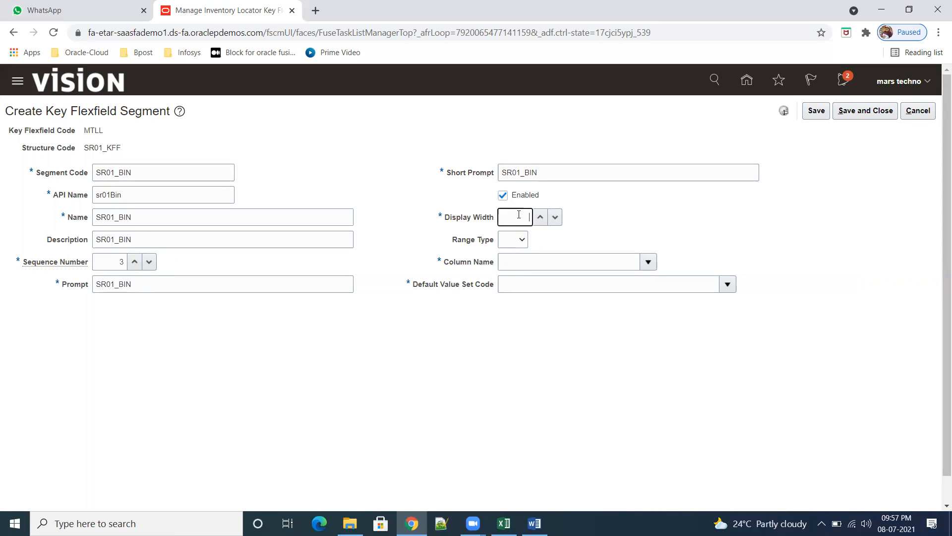
key(Tab)
key(Tab)
click(648, 261)
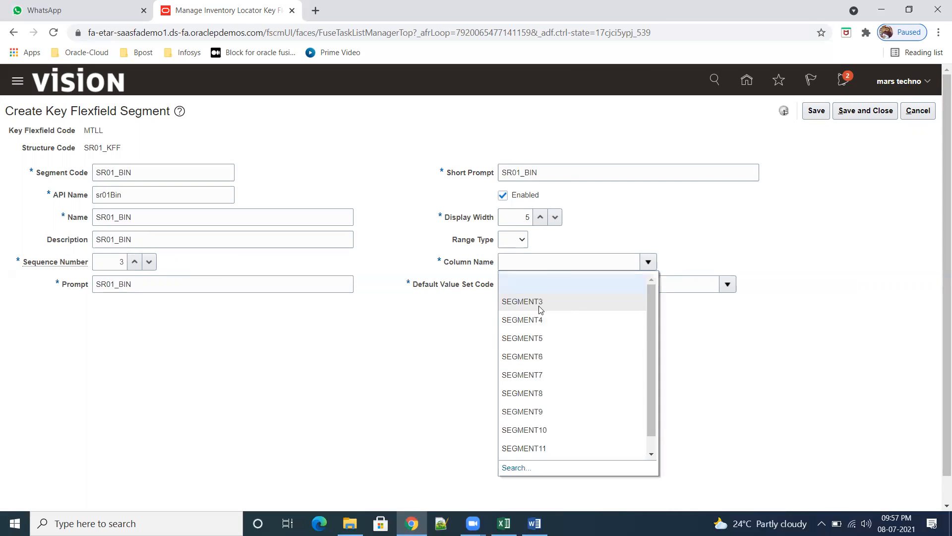
click(540, 304)
- Search for value sets starting with SR01_, assign SR01_BIN as the bin segment's default value set, and save the segment
click(543, 283)
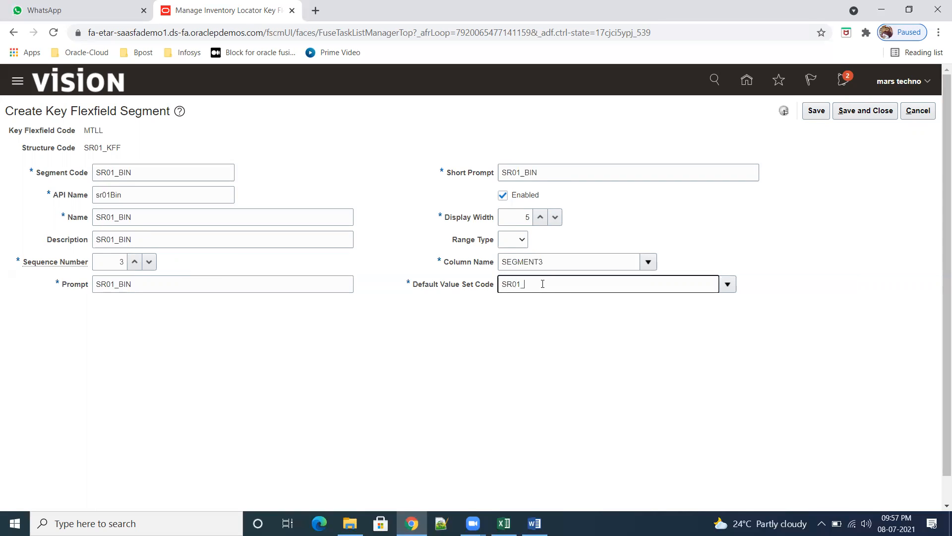
click(727, 283)
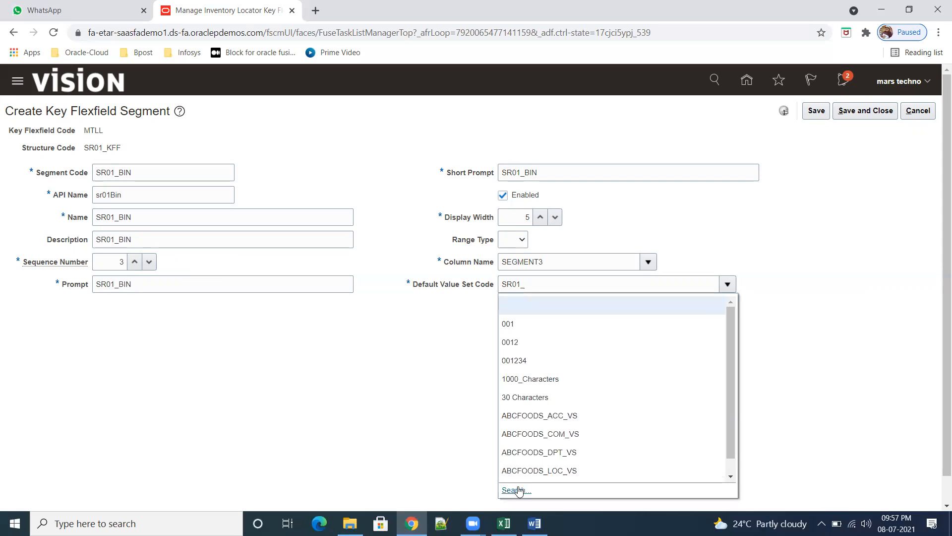
click(539, 491)
click(801, 324)
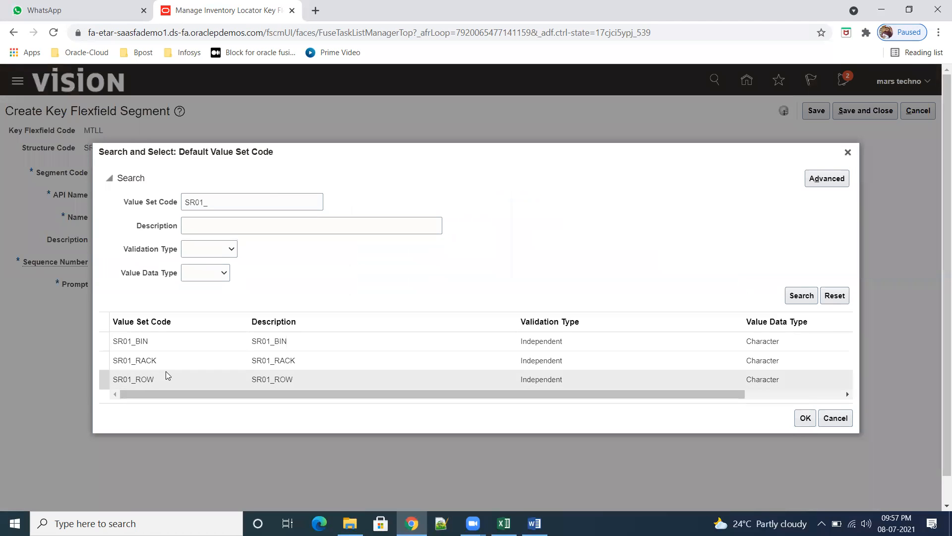
click(165, 347)
click(805, 418)
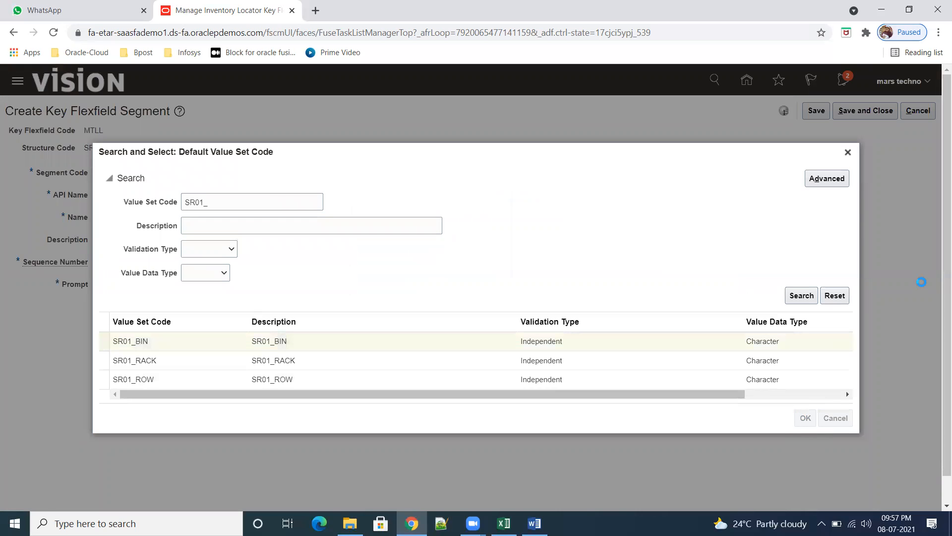
click(816, 111)
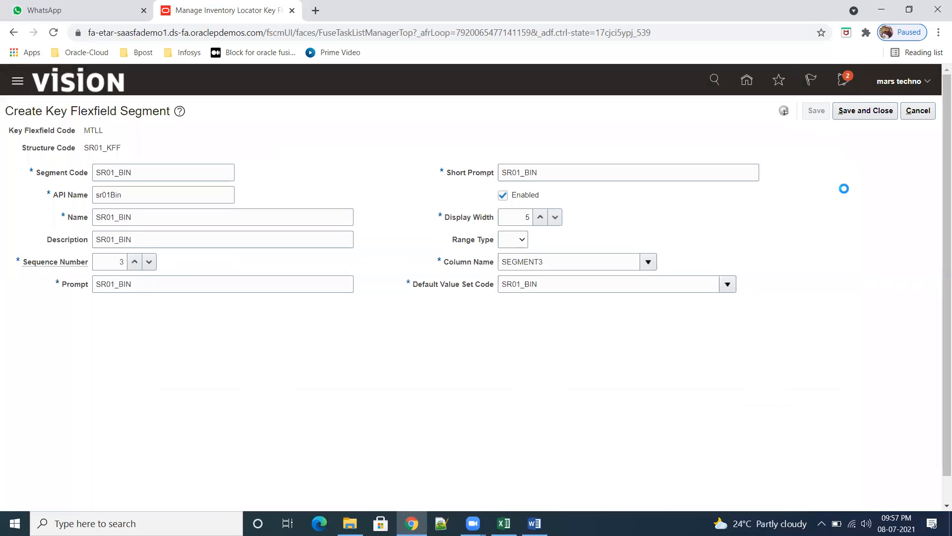
- Save and close the bin segment, and save and close the SR01_KFF structure
click(863, 111)
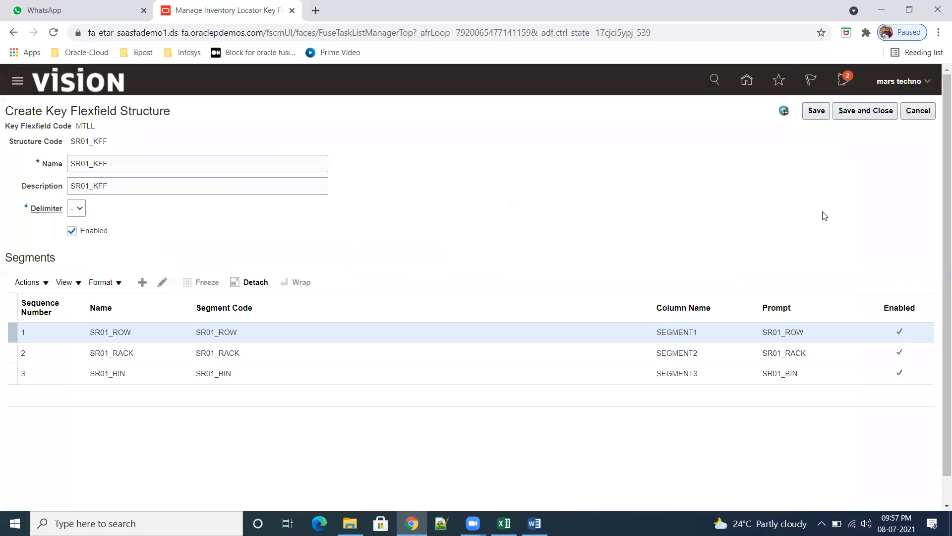
click(865, 115)
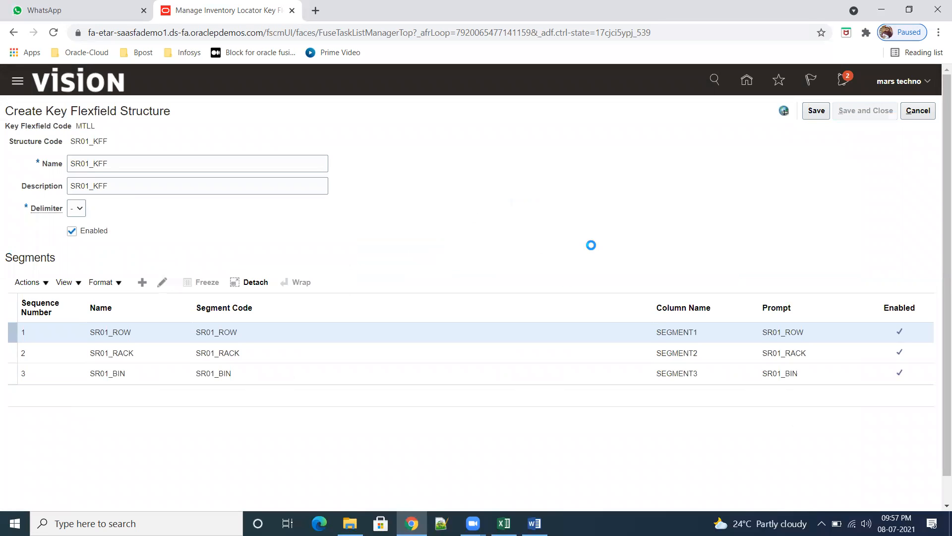
- Search the key flexfield structures for structure code SR01 and return to the locator flexfield page
click(881, 219)
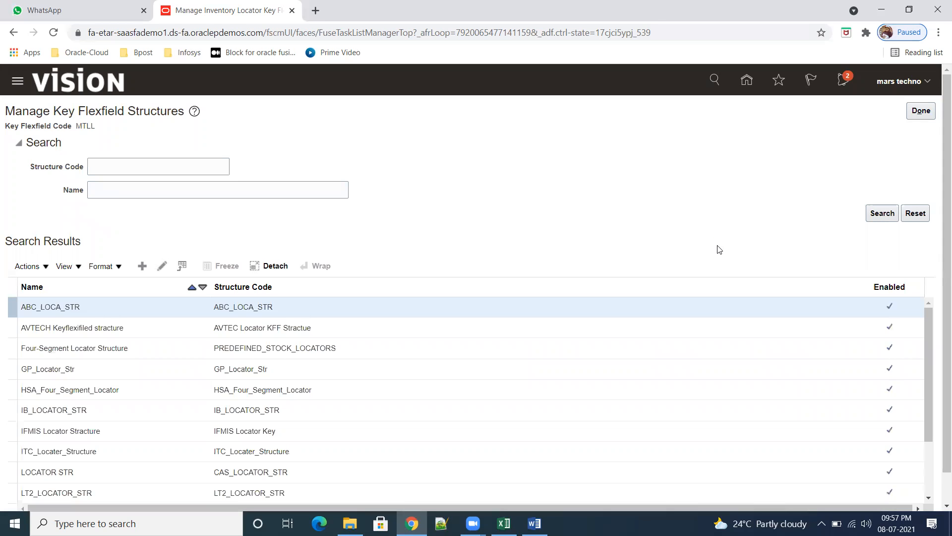
click(157, 165)
text(SR01)
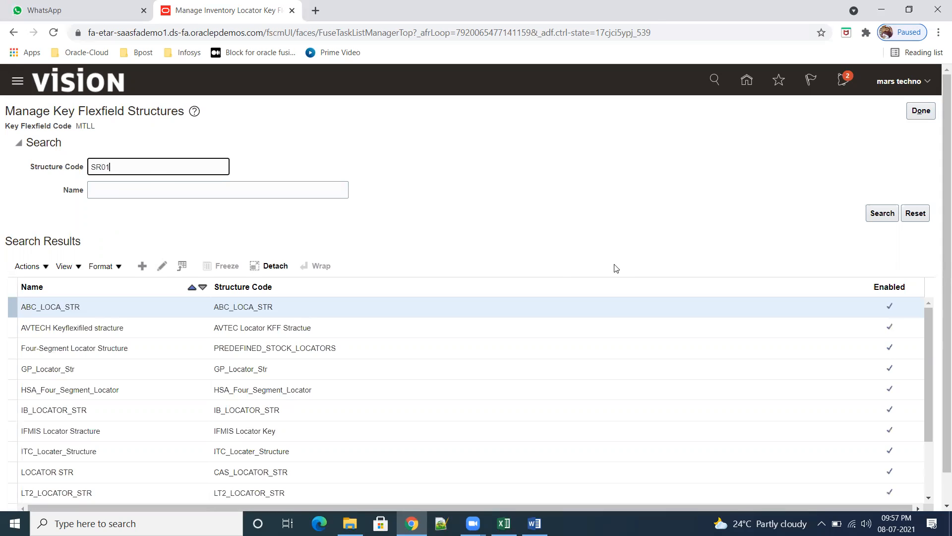
click(881, 218)
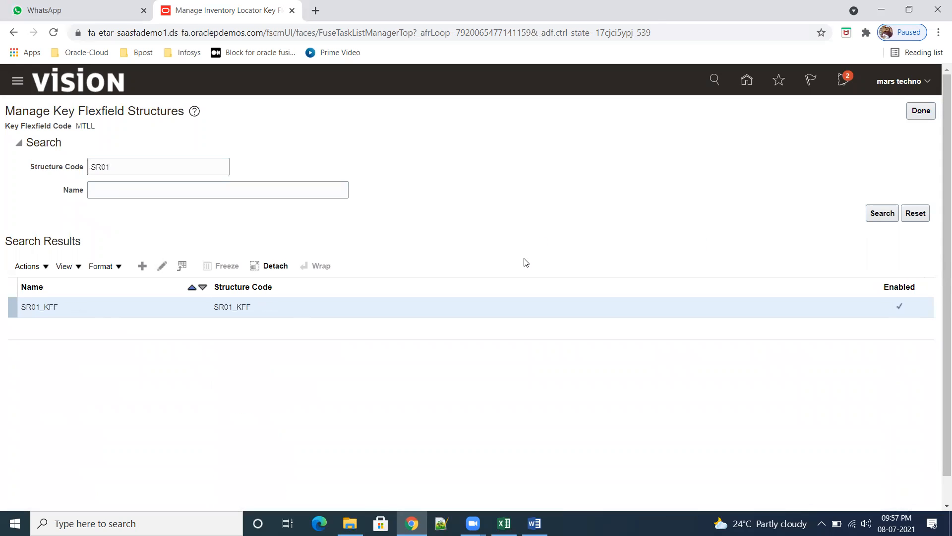
click(920, 115)
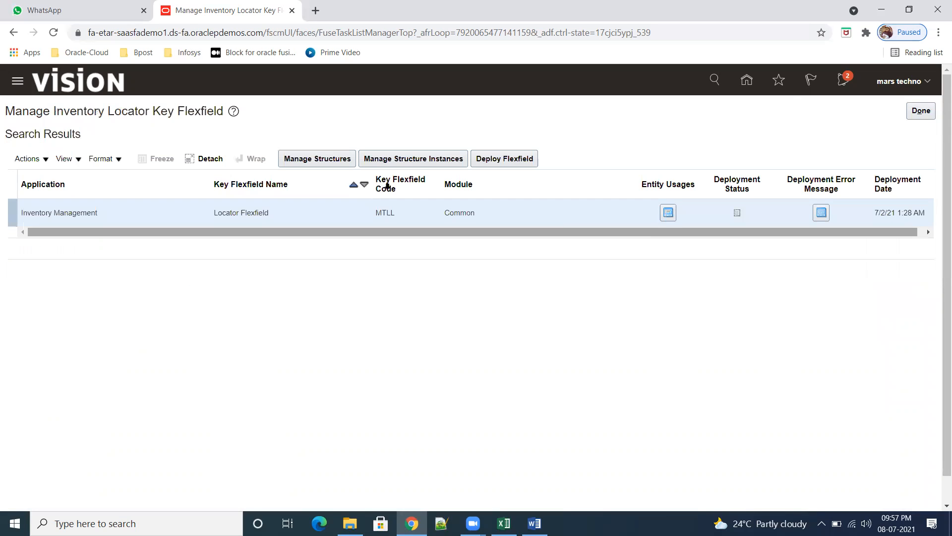
- Create a structure instance for the locator flexfield with SR01_KFFIN as its instance code, name and description
click(414, 159)
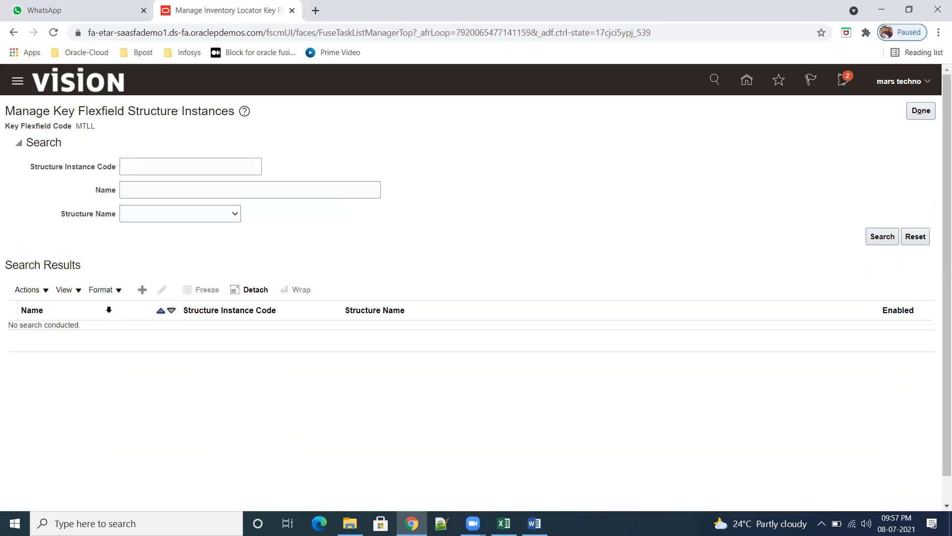
click(142, 290)
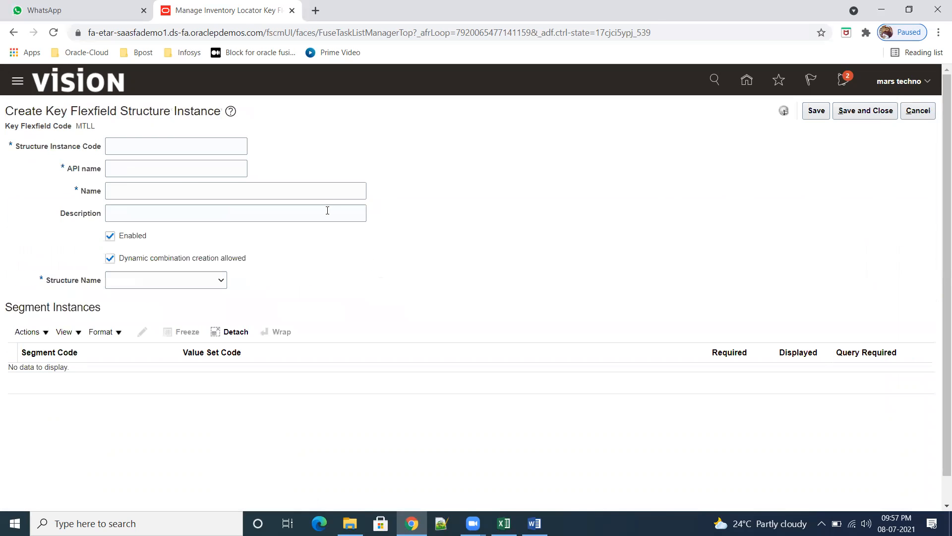
click(173, 151)
text(SR01_KFFIN)
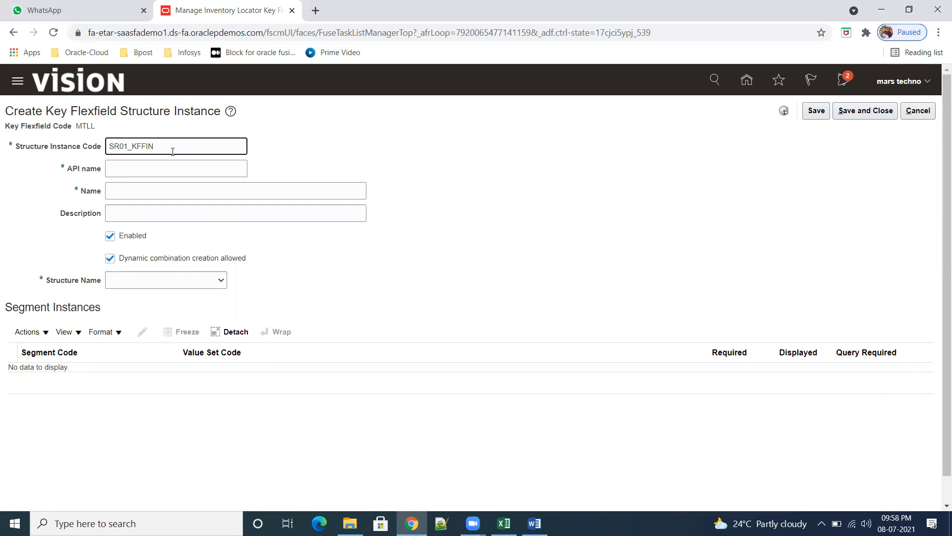
key(ctrl+a)
key(ctrl+c)
click(126, 164)
click(157, 197)
key(ctrl+v)
click(162, 205)
key(ctrl+v)
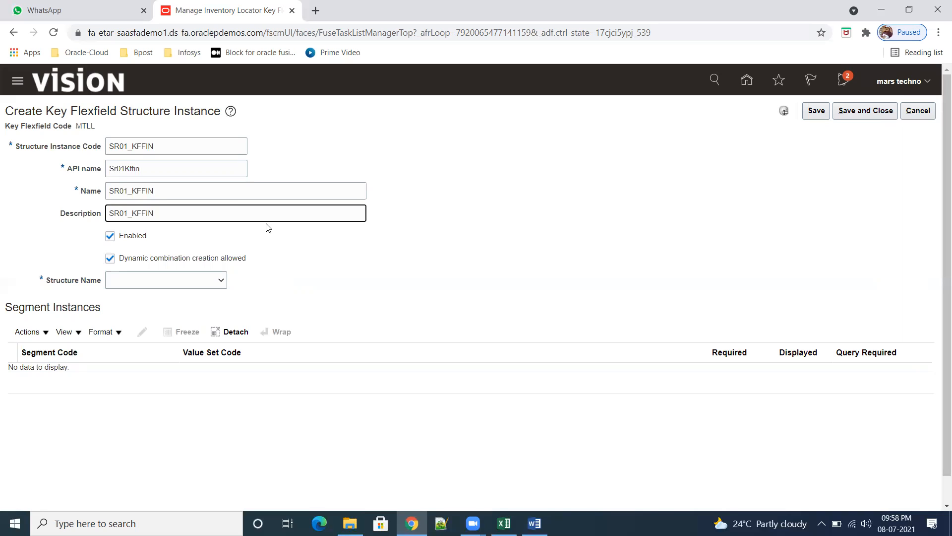
- Base the instance on structure SR01_KFF and make its SR01_ROW segment required
click(223, 280)
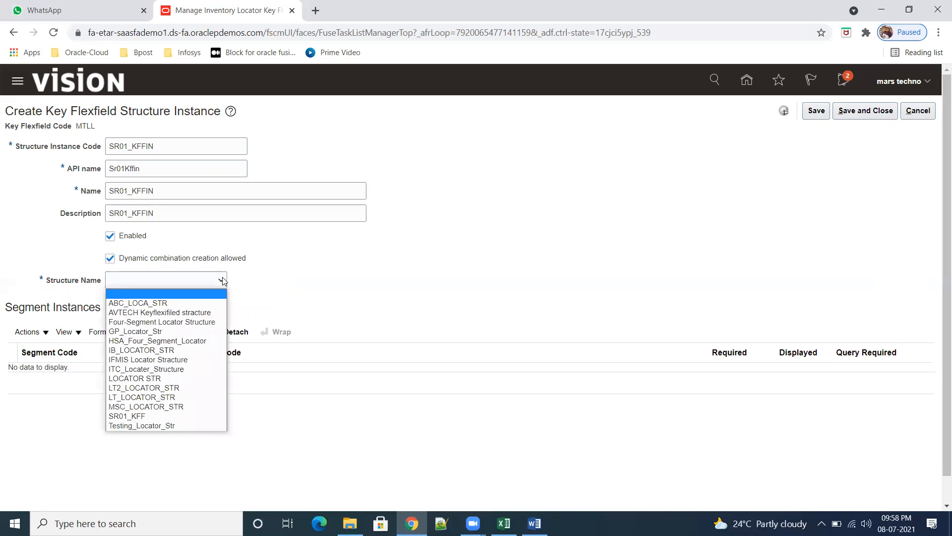
click(133, 418)
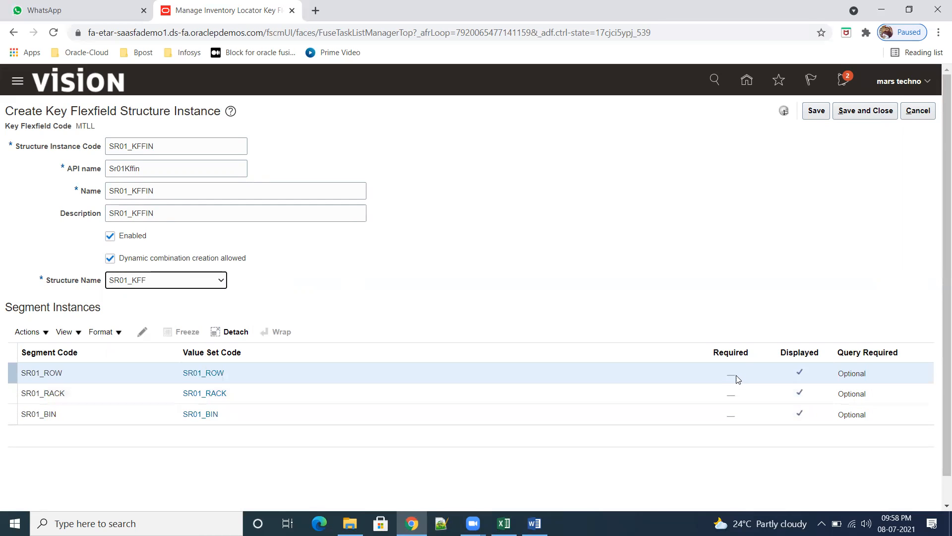
click(142, 332)
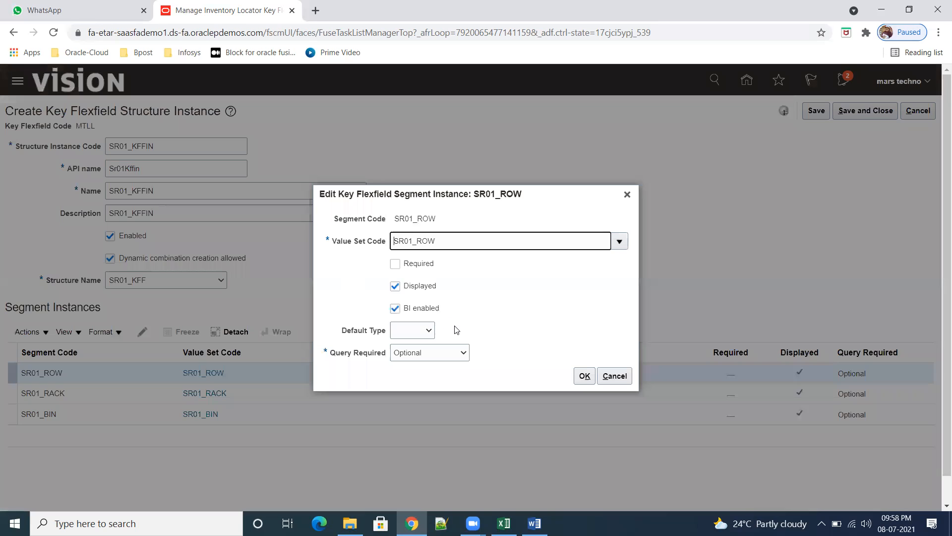
click(395, 264)
click(594, 376)
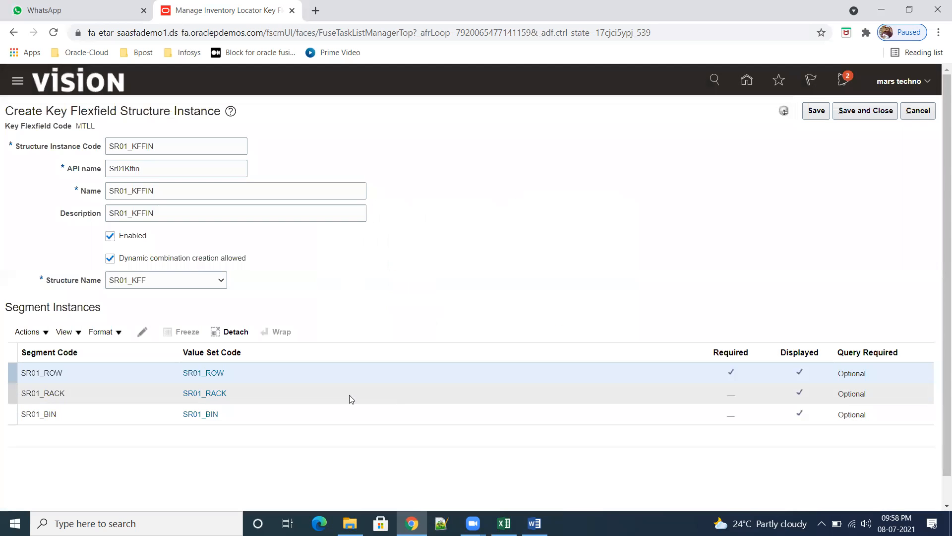
- Make the SR01_RACK segment instance required, leaving its default type empty
click(346, 393)
click(142, 334)
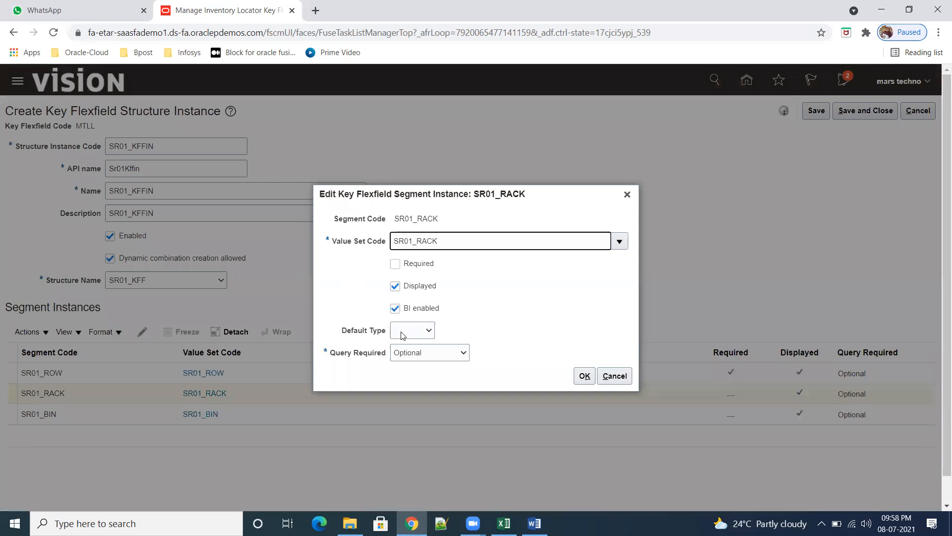
click(421, 330)
click(430, 278)
click(396, 263)
click(583, 376)
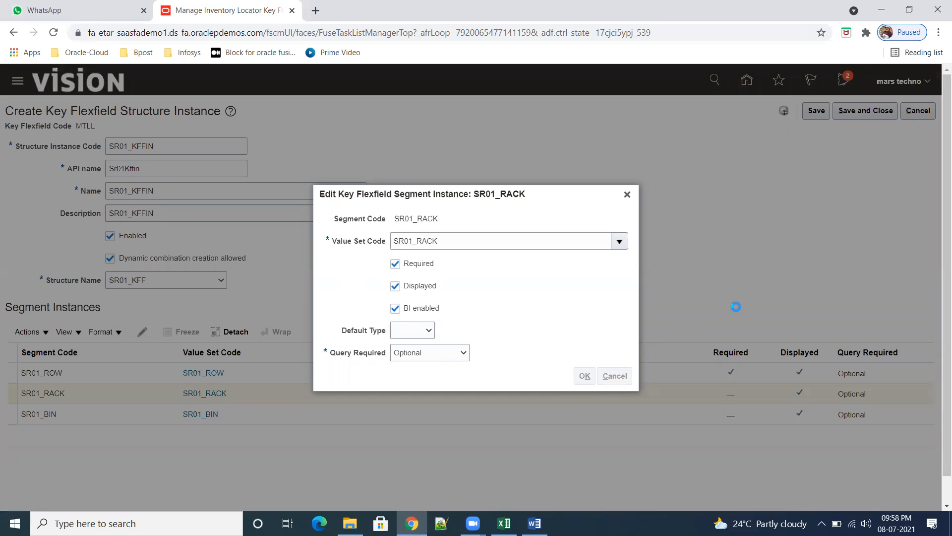
- Make the SR01_BIN segment instance required, leaving its default type empty
click(461, 420)
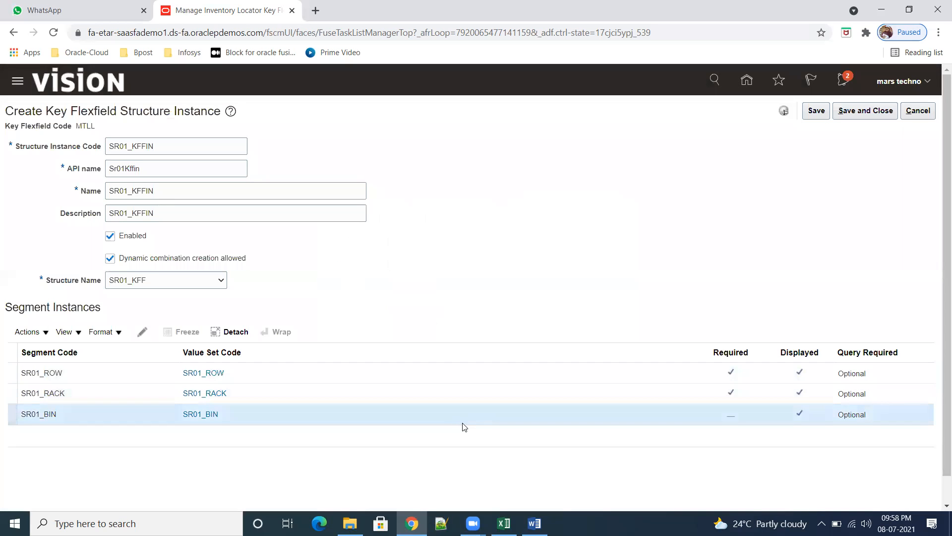
click(144, 331)
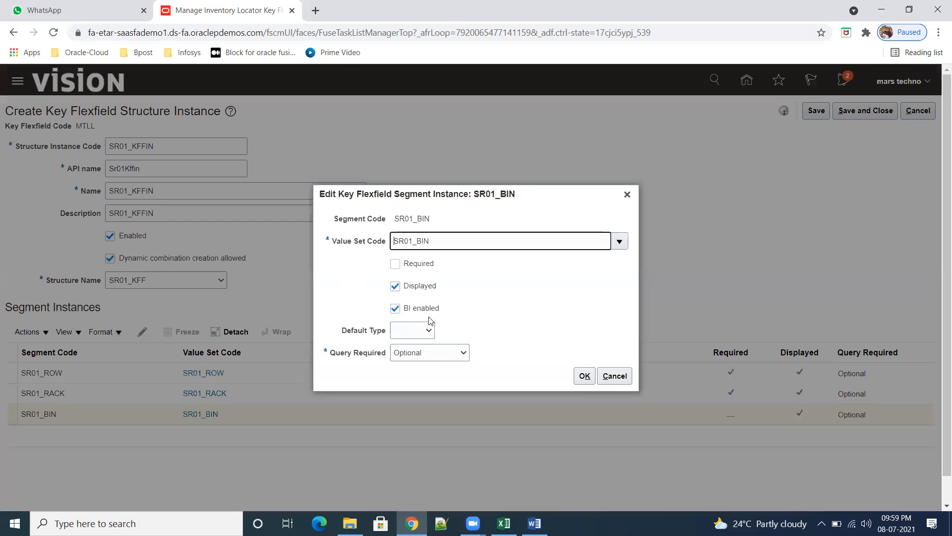
click(426, 330)
click(516, 322)
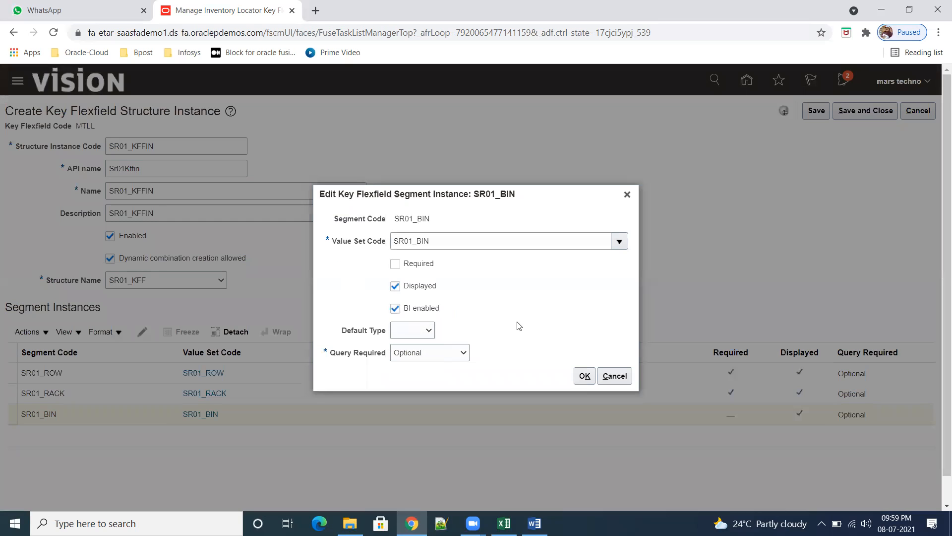
click(395, 263)
click(584, 376)
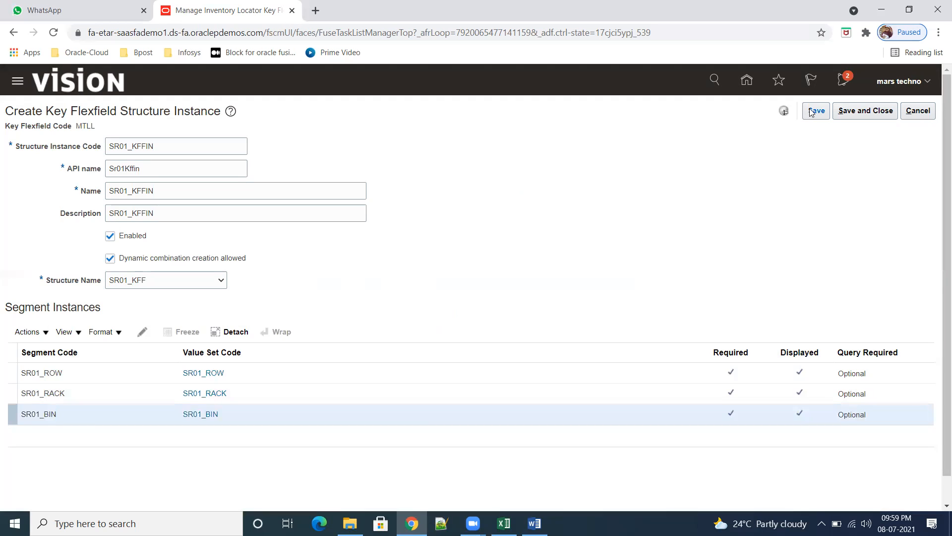
- Save and close the SR01_KFFIN structure instance and return to the locator flexfield page
click(812, 111)
click(859, 111)
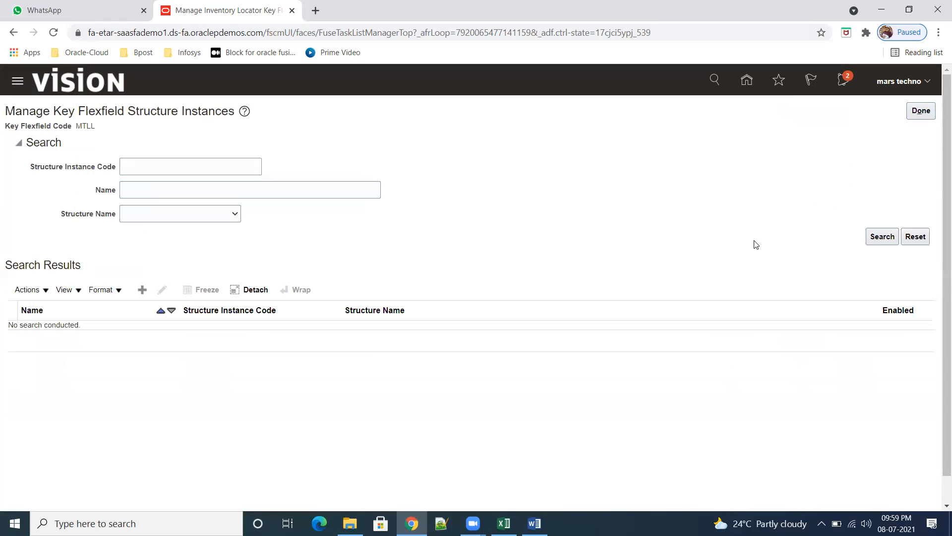
click(921, 111)
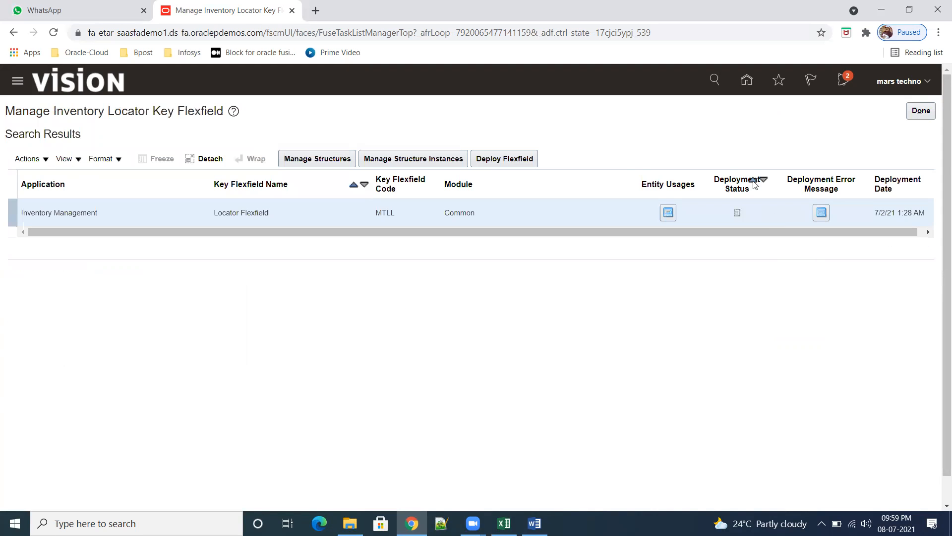
- Deploy the Locator Flexfield and return to the Inventory Management setup tasks
click(531, 160)
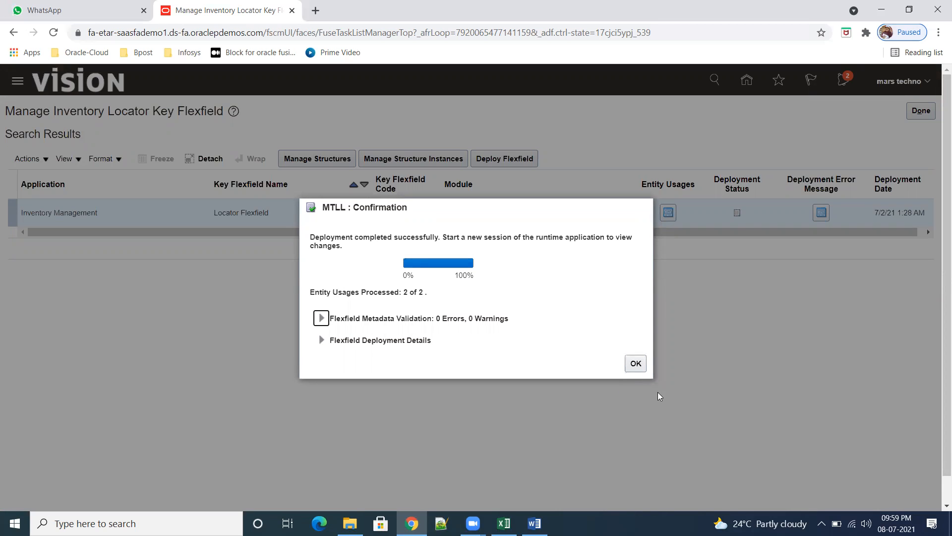
click(645, 367)
click(921, 110)
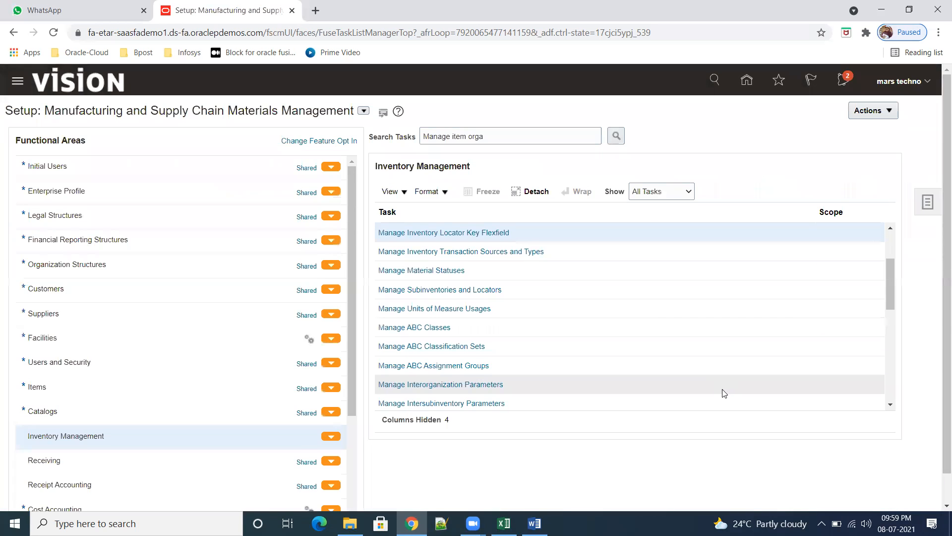
- Open Manage Subinventories and Locators and start a new subinventory with SR01_STLOC as its name and description
click(461, 290)
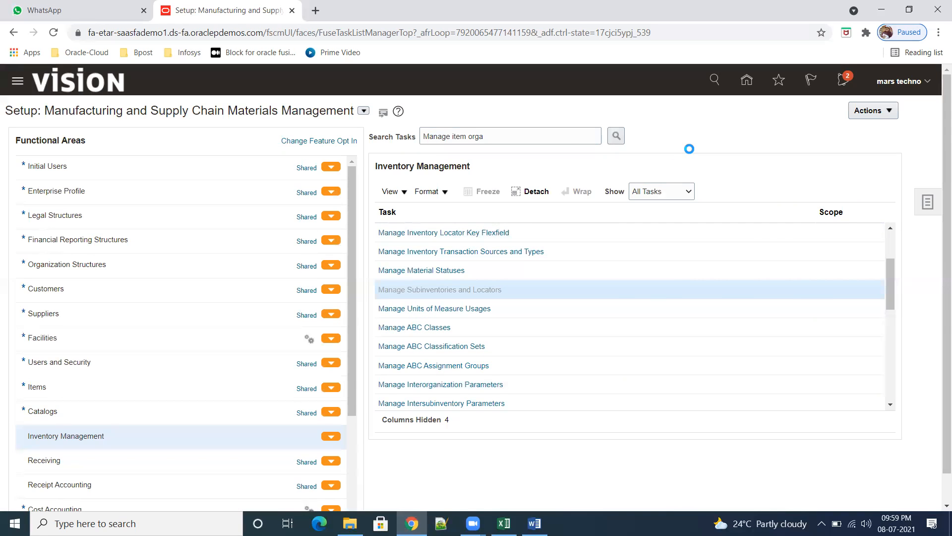
click(104, 204)
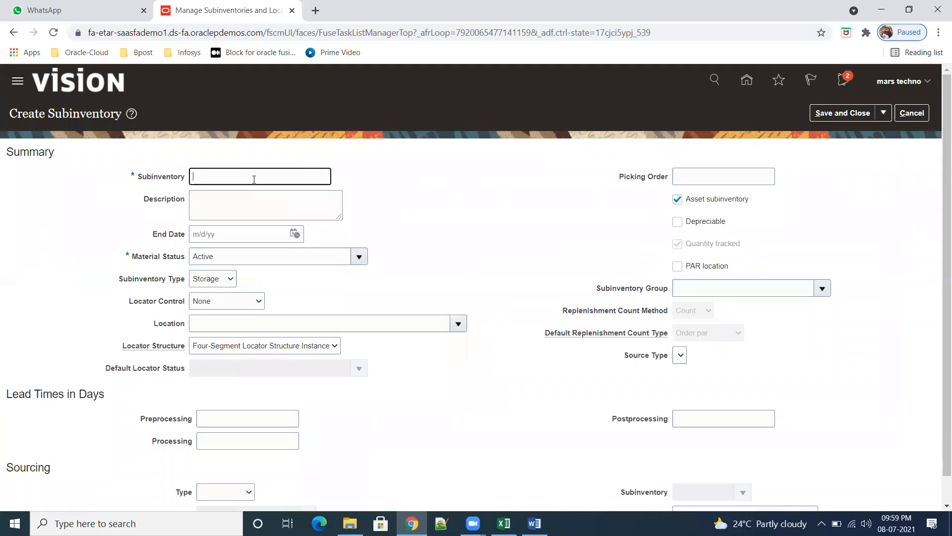
text(SR01_LOC)
key(BackSpace)
key(BackSpace)
text(STLOC)
drag(279, 181, 201, 187)
key(ctrl+c)
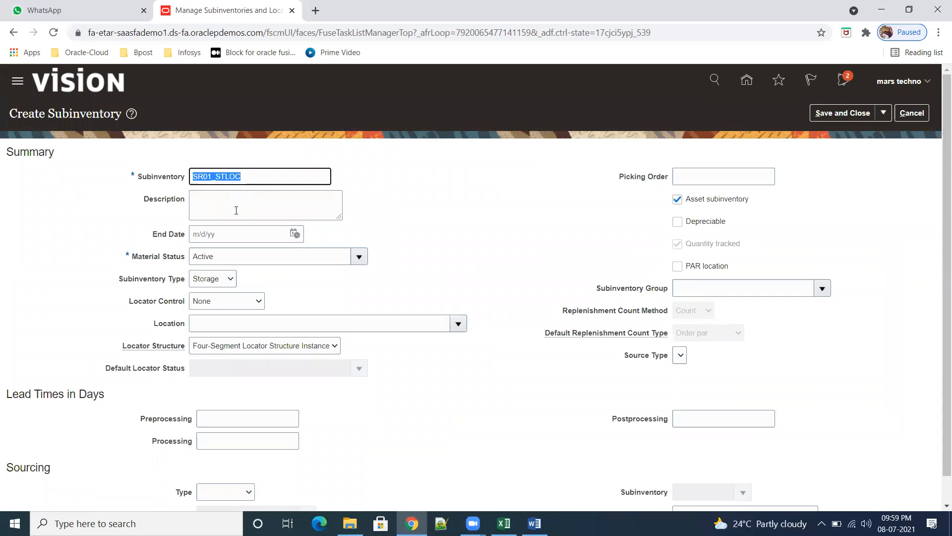
click(293, 213)
key(ctrl+v)
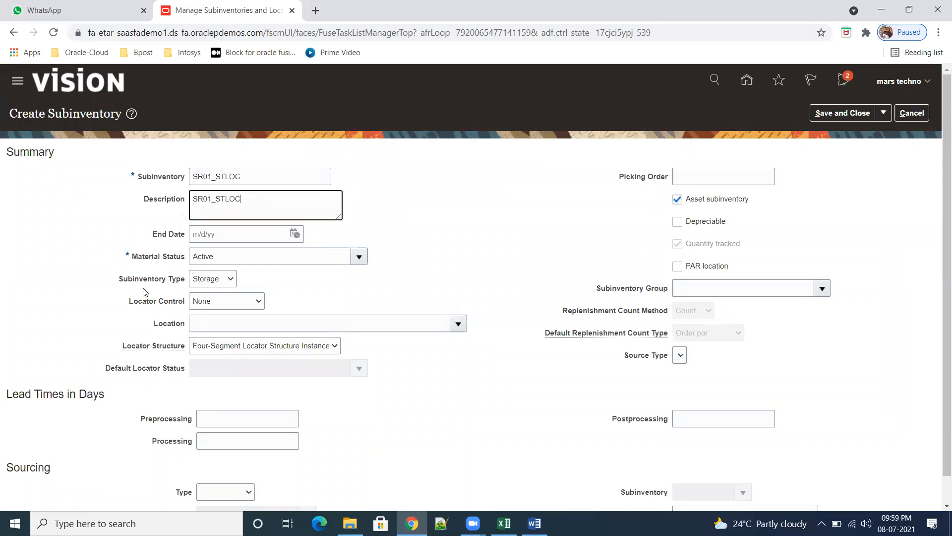
- Try to set the SR01_STLOC subinventory's locator control to Previously defined
click(257, 303)
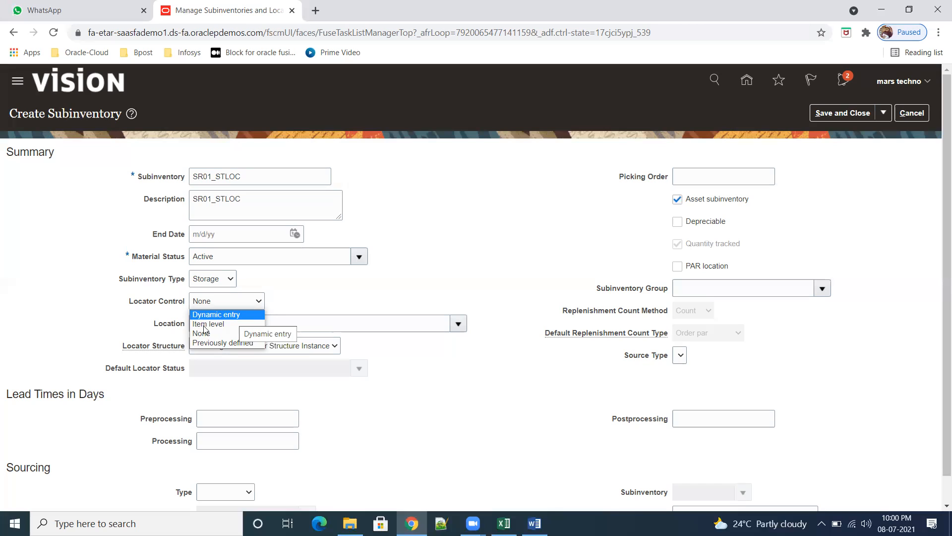
click(234, 344)
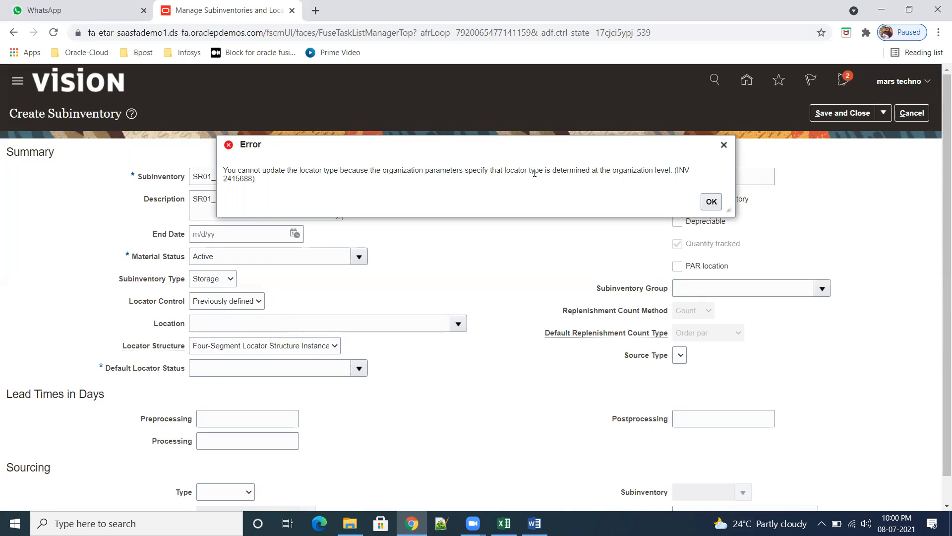
drag(672, 171, 224, 172)
click(712, 202)
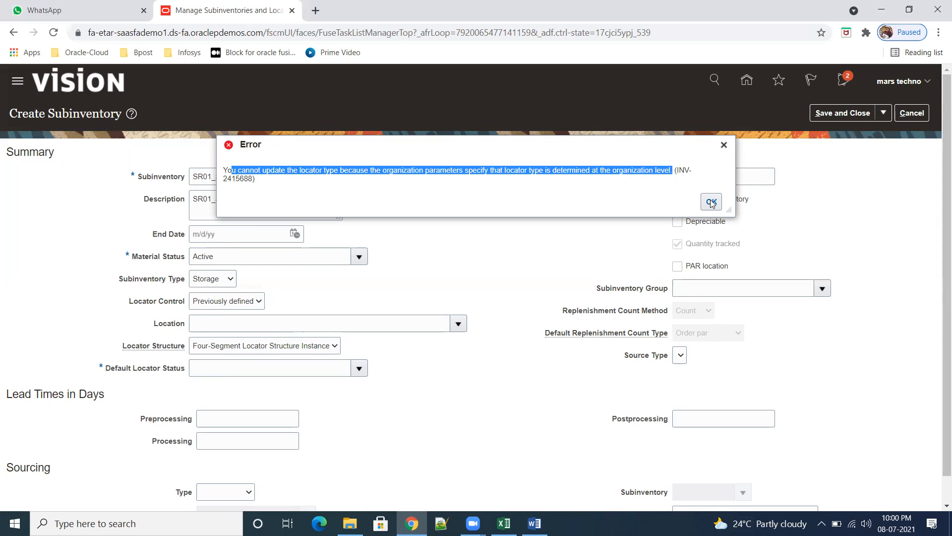
- Duplicate the Oracle browser tab and open the task search in Setup and Maintenance there
right_click(208, 12)
click(298, 98)
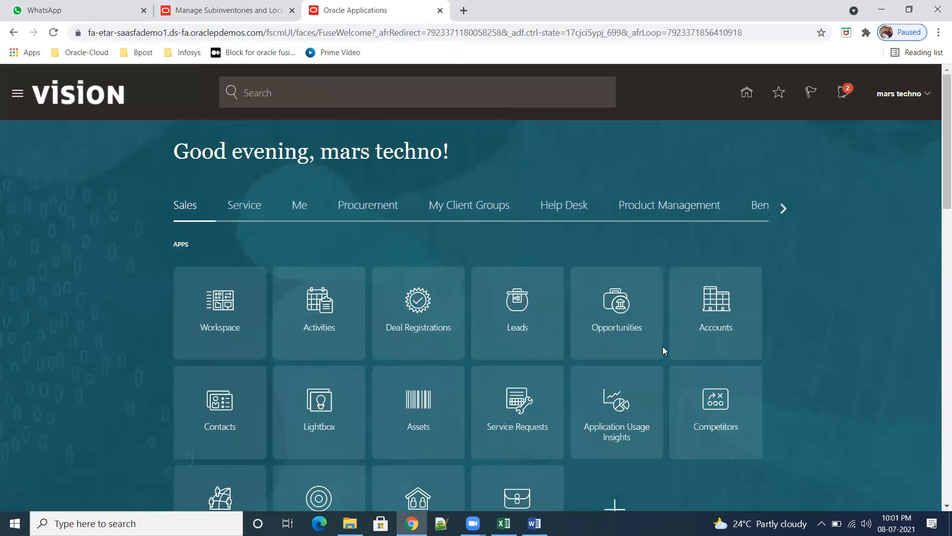
click(929, 105)
click(710, 274)
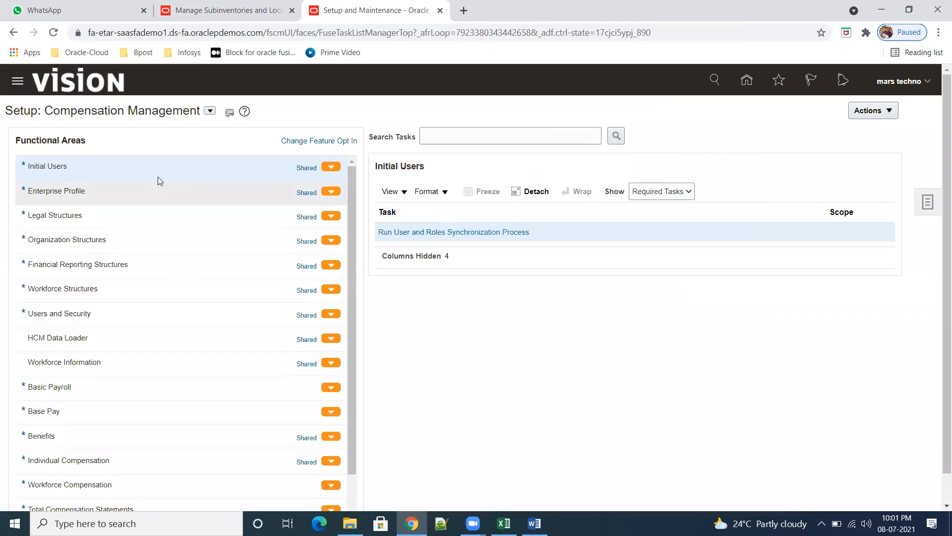
click(927, 203)
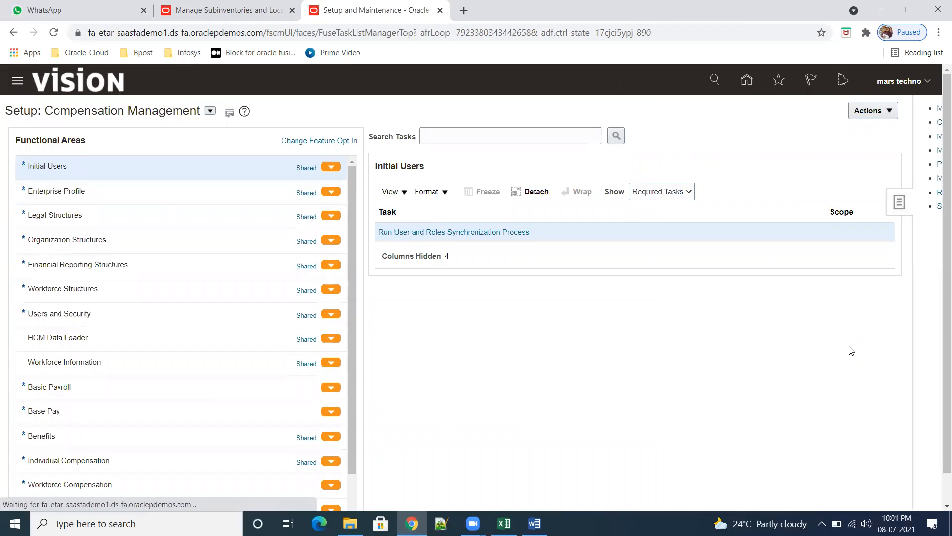
click(819, 206)
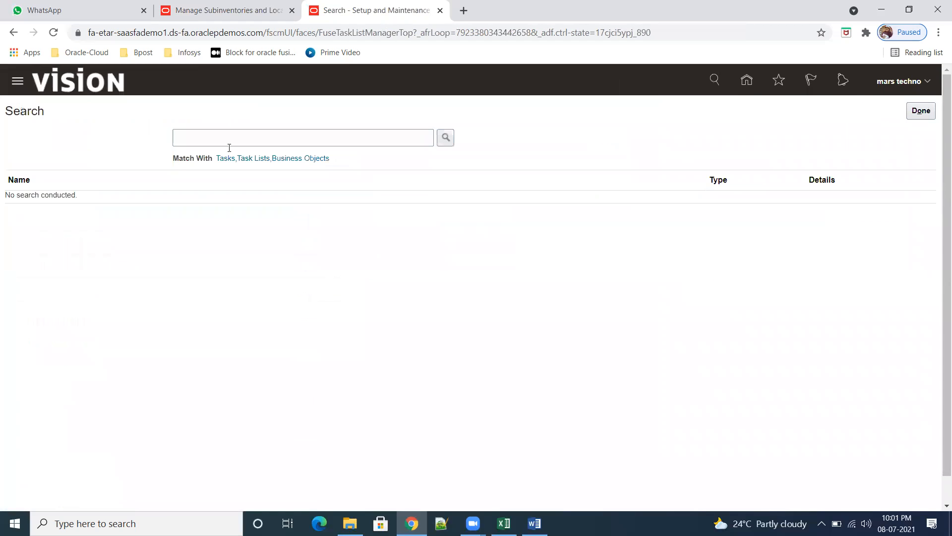
- Search the setup tasks for "manage inve" and open Manage Inventory Organizations
click(231, 140)
text(mANAGE INVE)
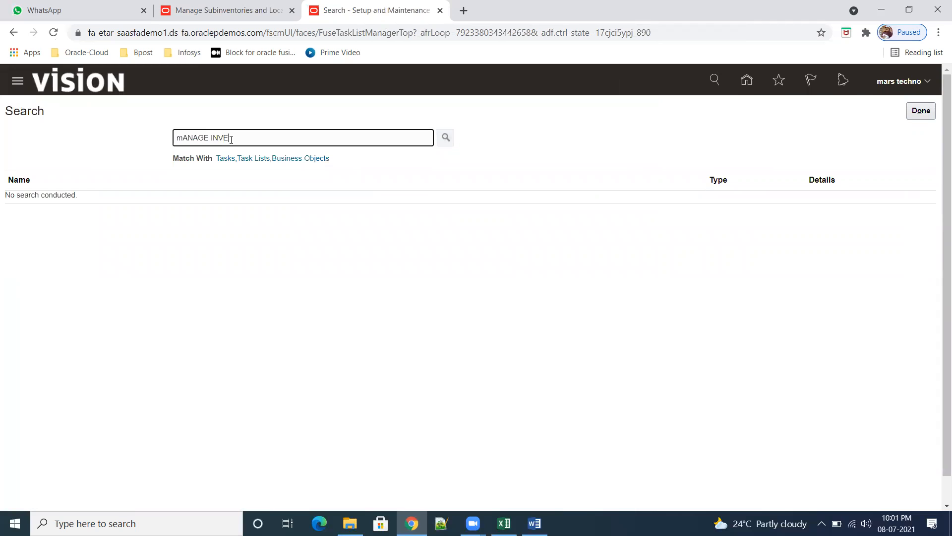
key(Return)
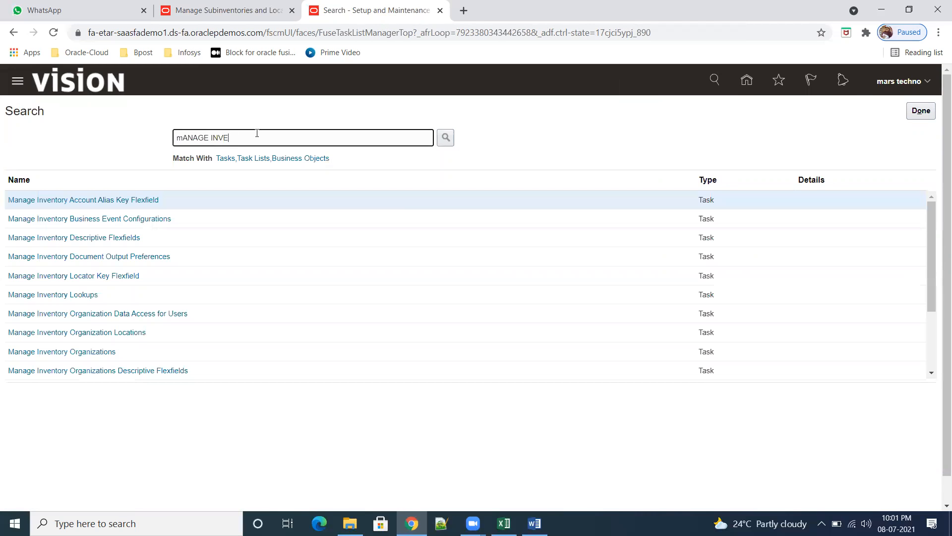
click(81, 352)
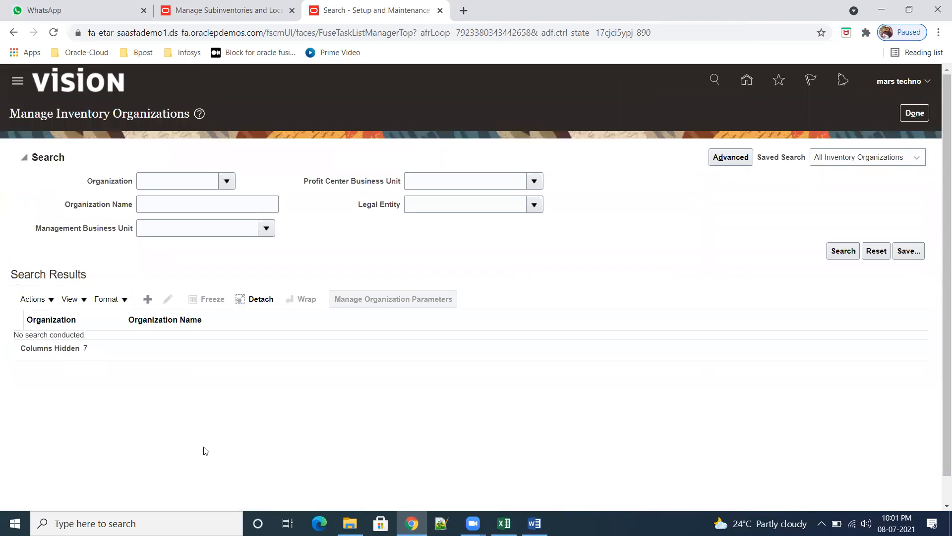
- Find the inventory organization SR01INV01 by looking up organization codes starting with SR01
click(158, 180)
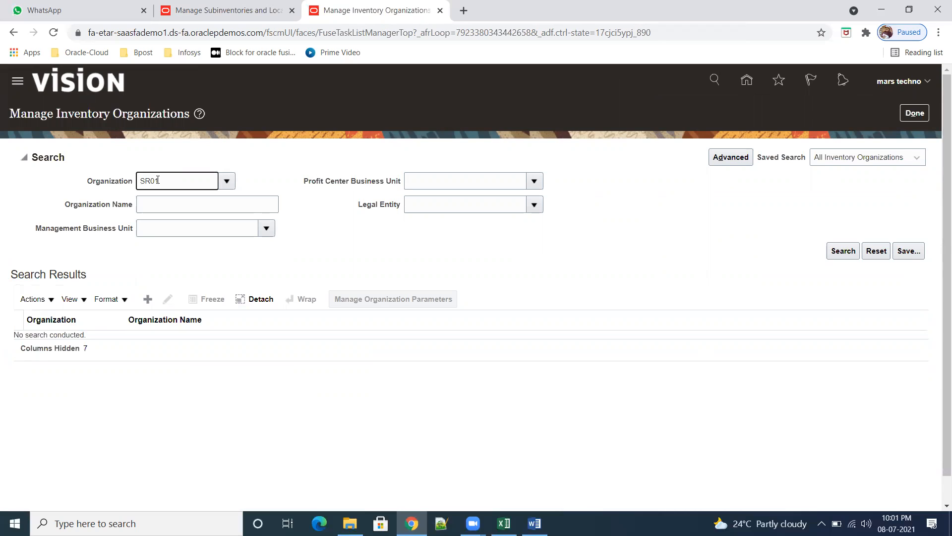
key(Tab)
click(228, 182)
click(222, 184)
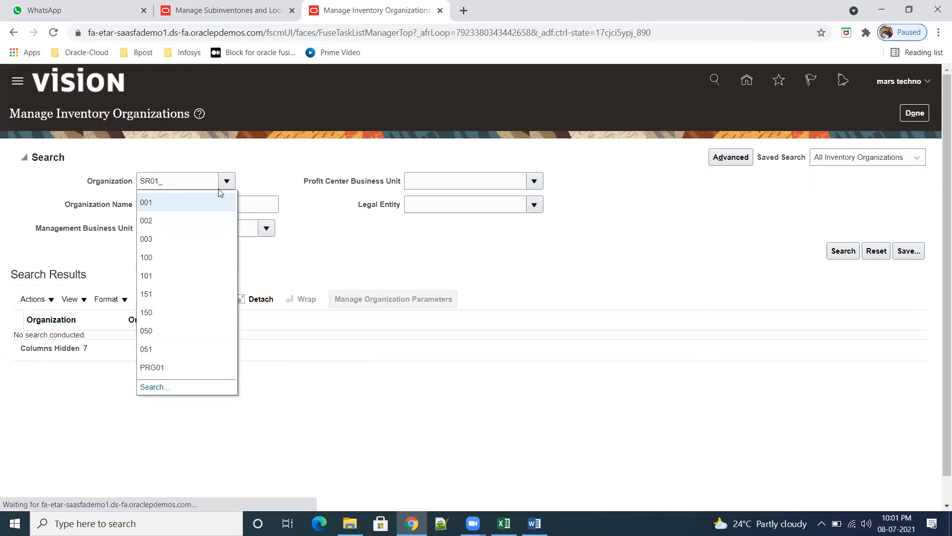
click(152, 387)
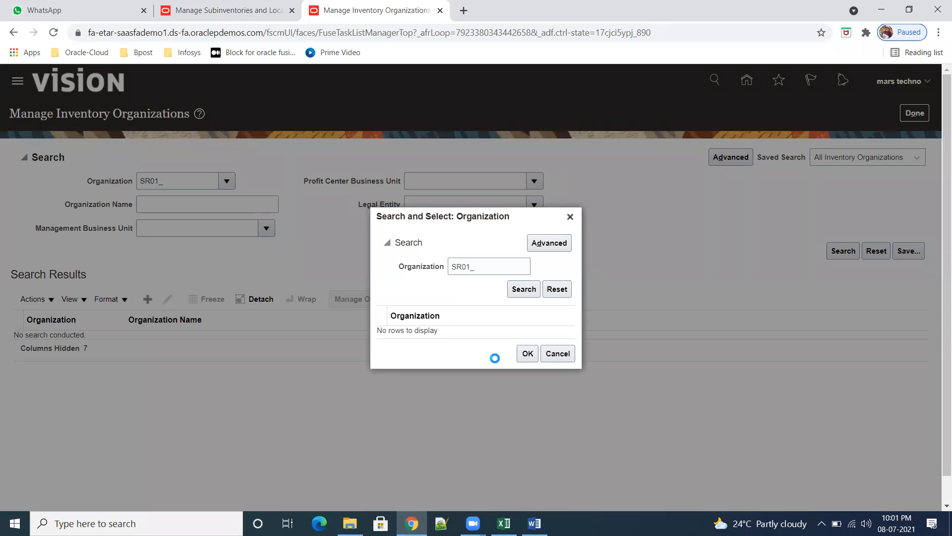
click(436, 339)
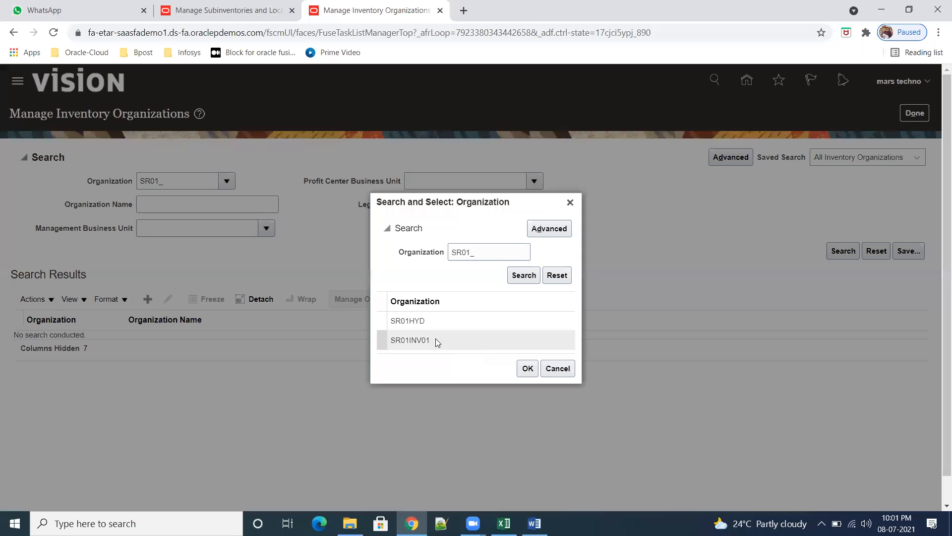
click(527, 368)
click(842, 251)
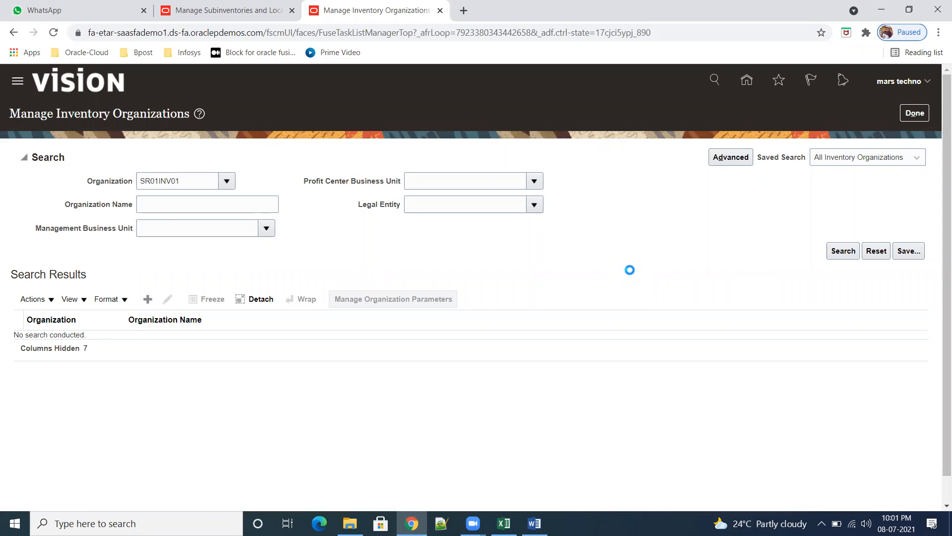
- Open the organization parameters of SR01INV01 and advance to the page with its general inventory settings
click(169, 209)
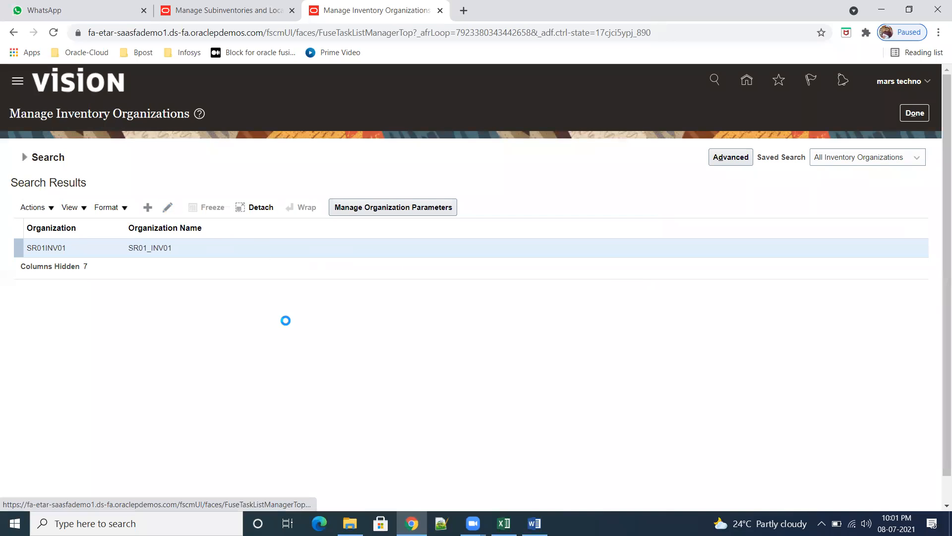
click(779, 112)
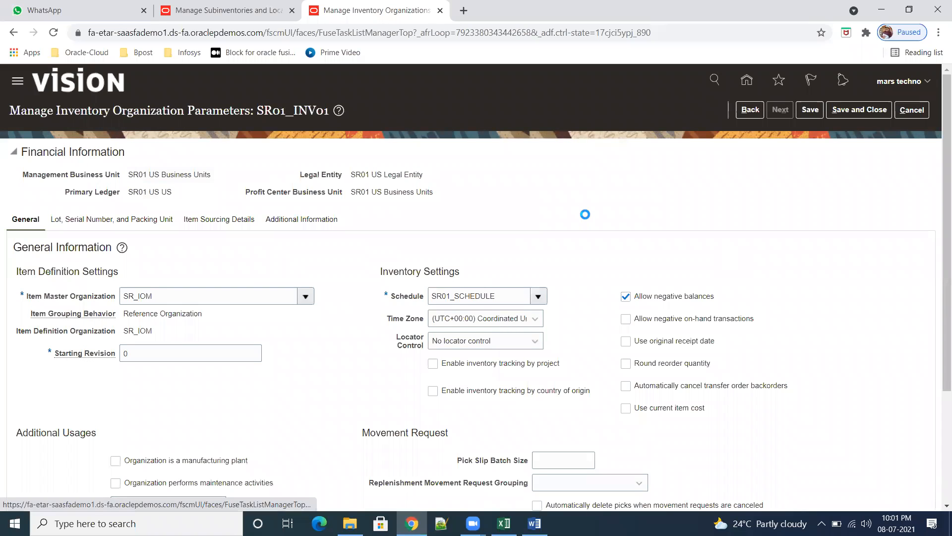
click(149, 220)
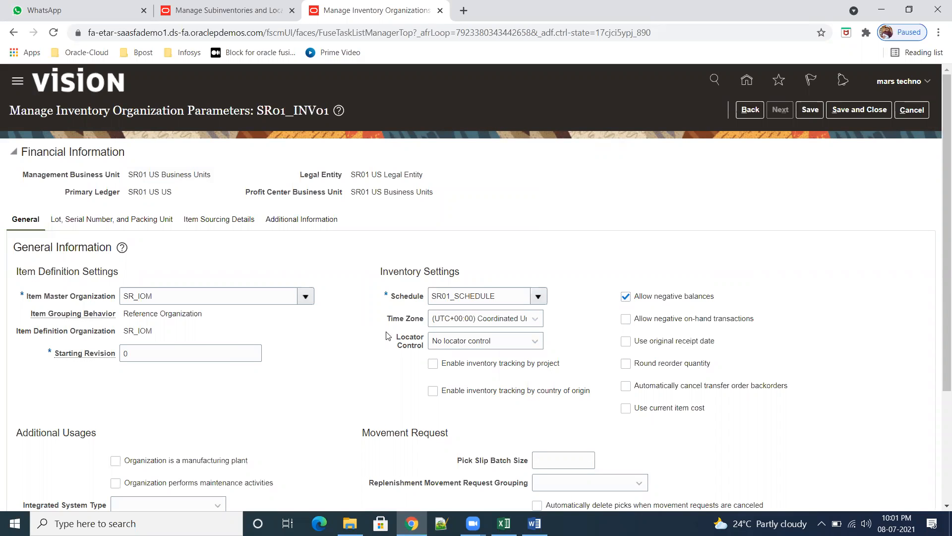
- Set the organization's locator control to "Locator control determined at subinventory level" and save and close the parameters
click(533, 343)
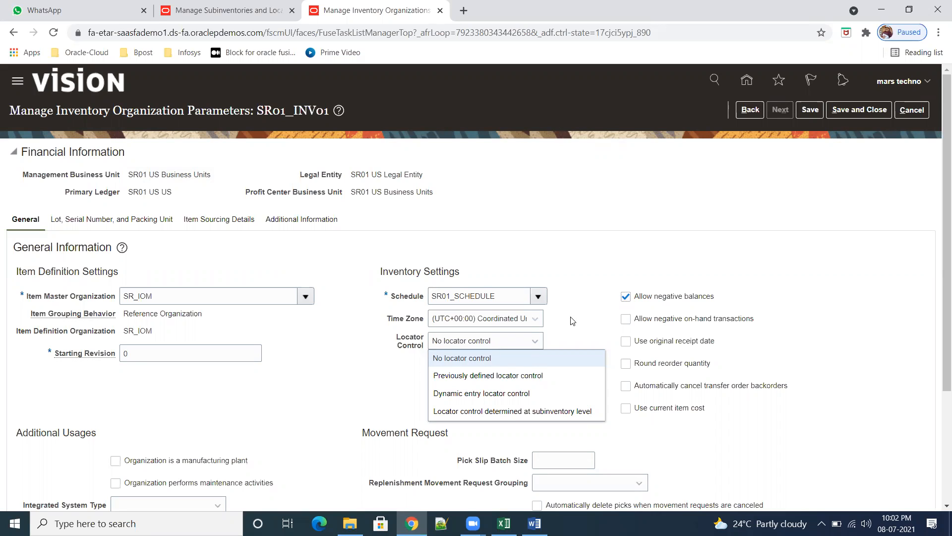
click(572, 320)
click(540, 341)
click(567, 324)
click(536, 342)
click(574, 321)
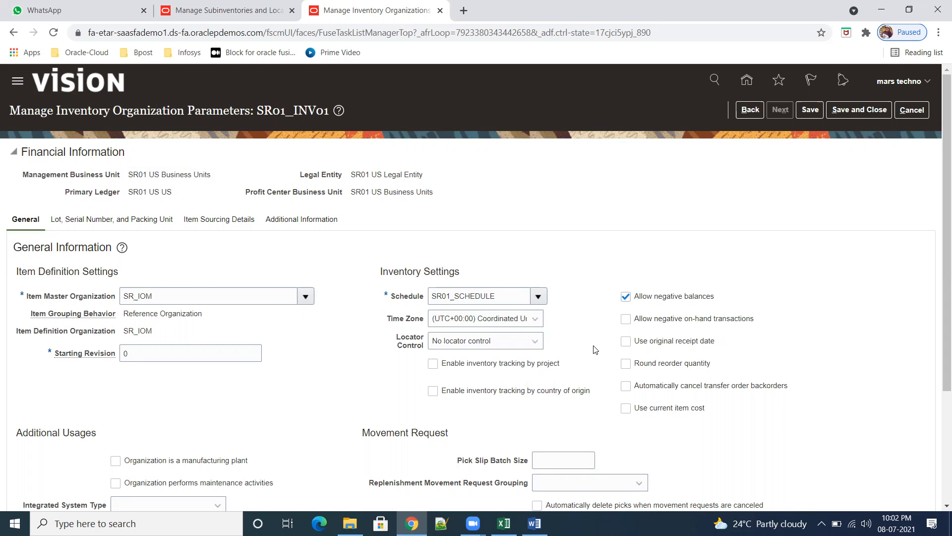
click(536, 341)
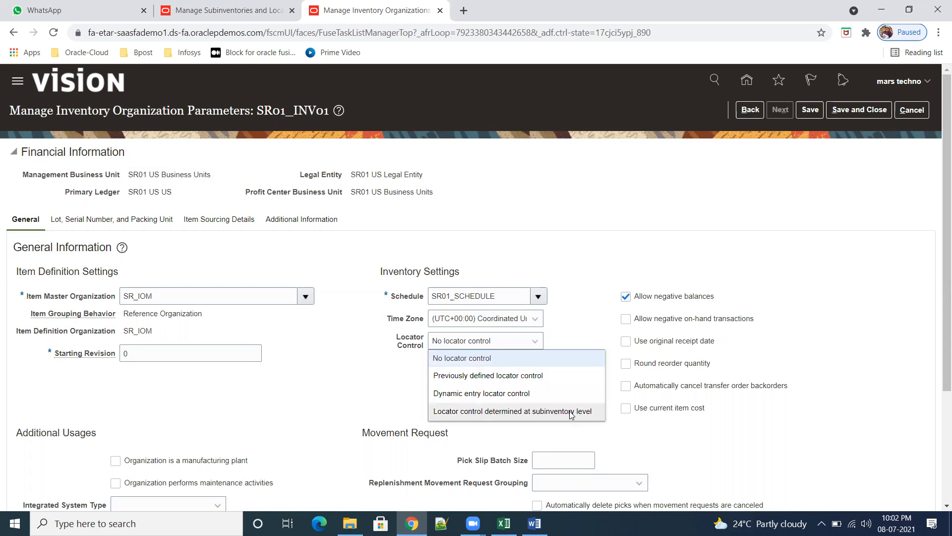
click(488, 411)
click(808, 109)
click(863, 113)
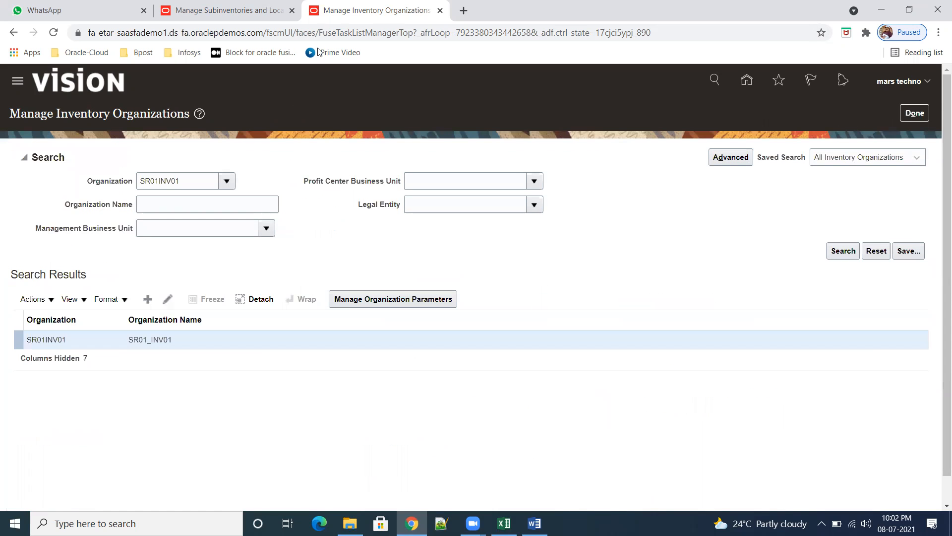
- Return to the SR01_STLOC subinventory form, keep locator control as Previously defined, and set the locator structure to SR01_KFFIN
click(228, 10)
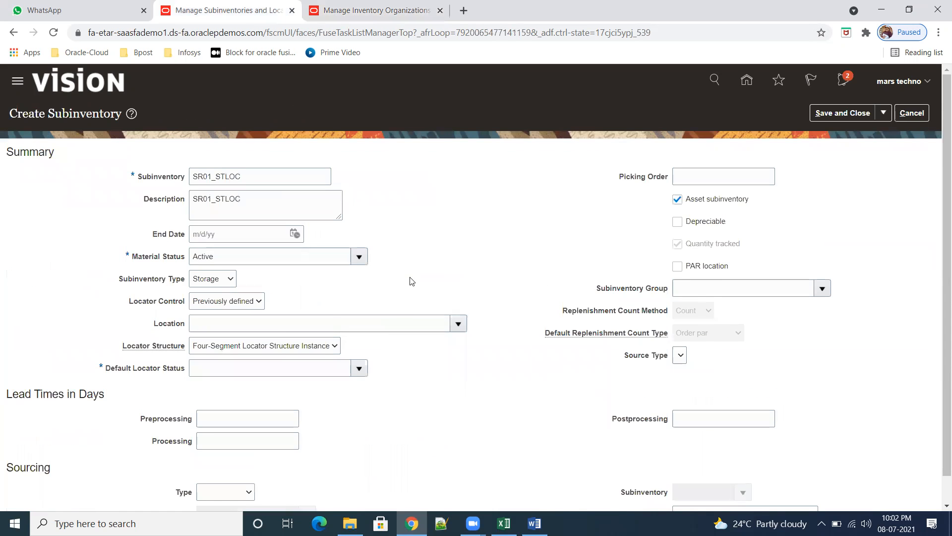
click(259, 301)
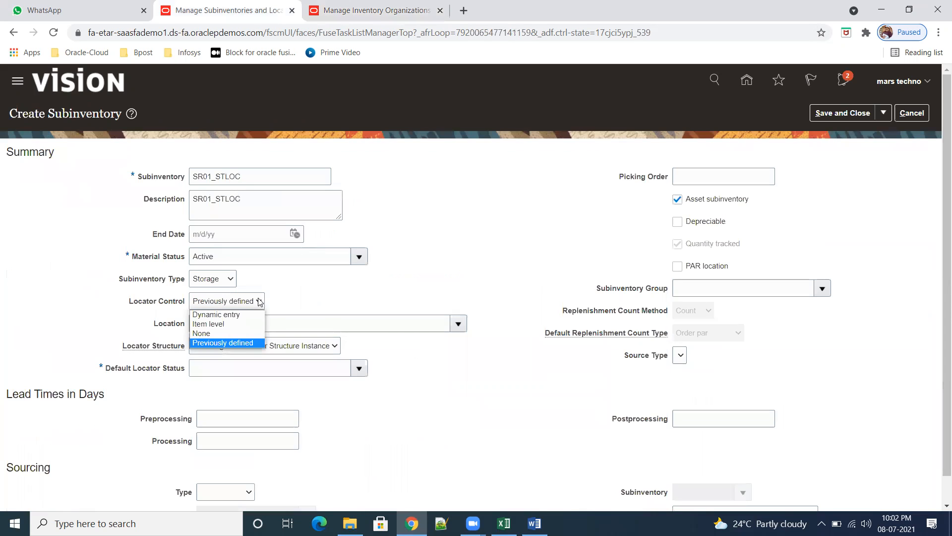
click(223, 343)
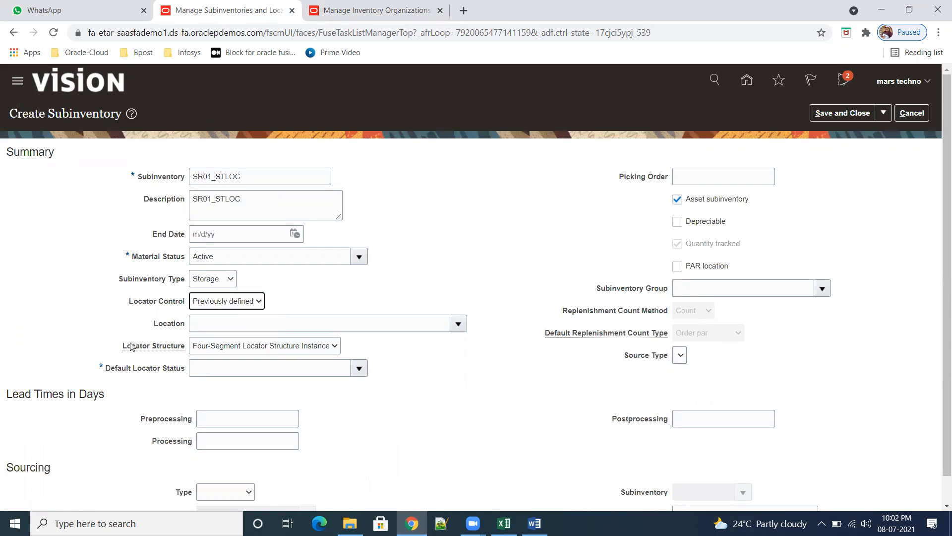
drag(124, 347, 183, 351)
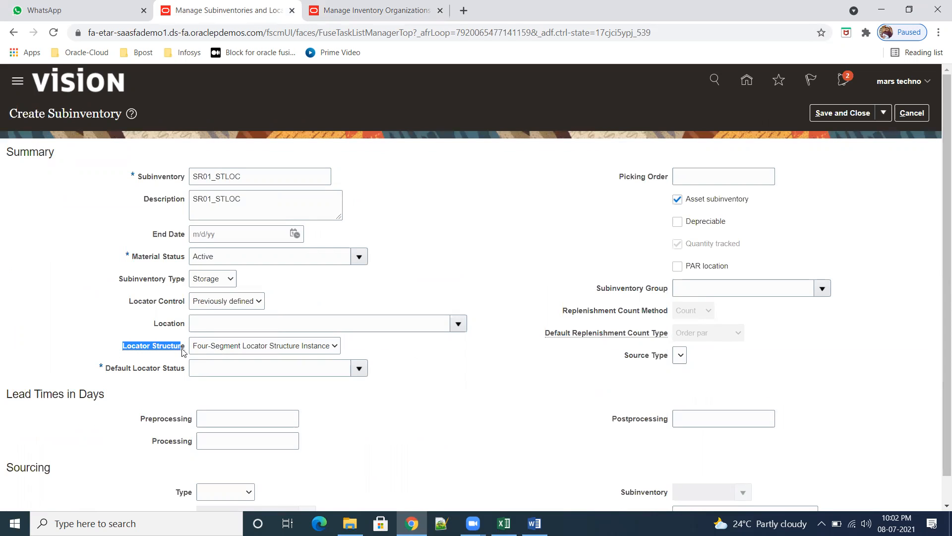
click(335, 347)
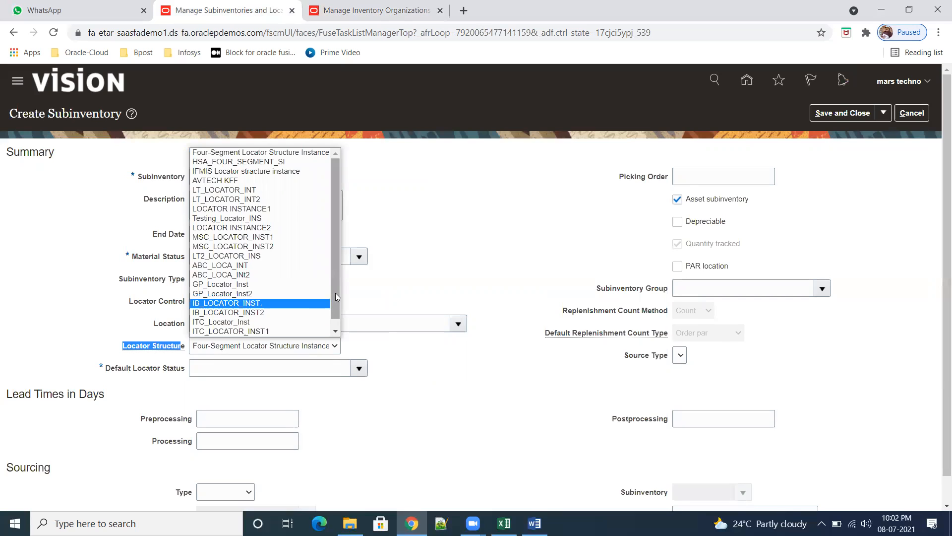
scroll(333, 291, down, 1)
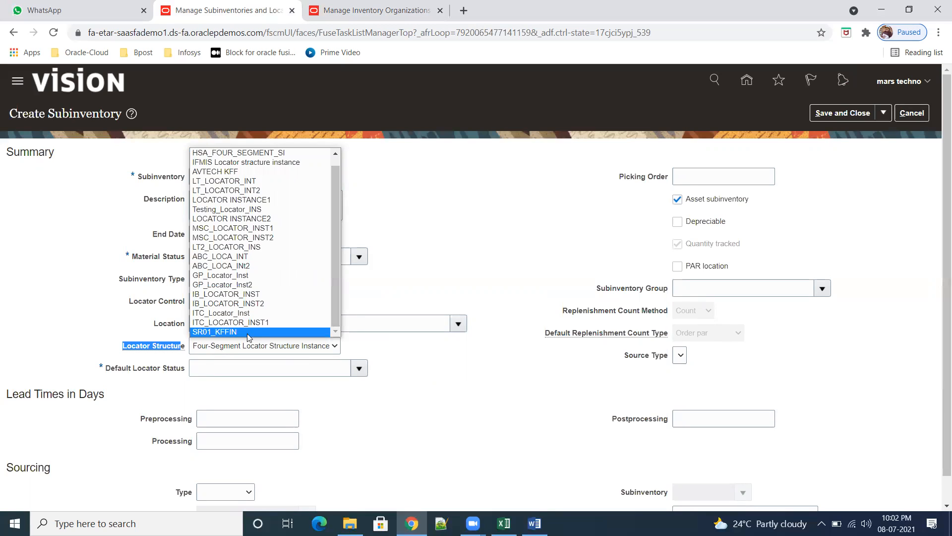
click(227, 332)
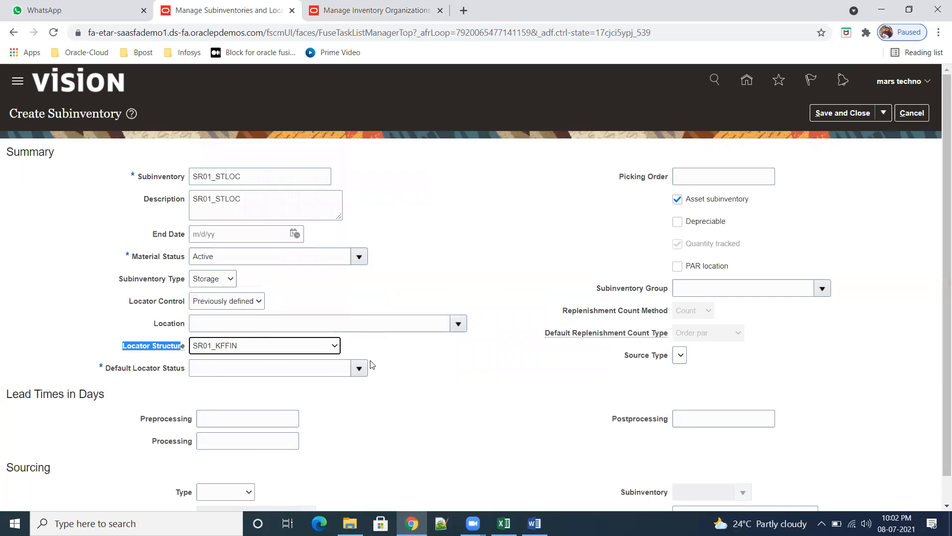
- Copy sr01_location2 from the Excel practice sheet and paste it as the subinventory's location
click(266, 322)
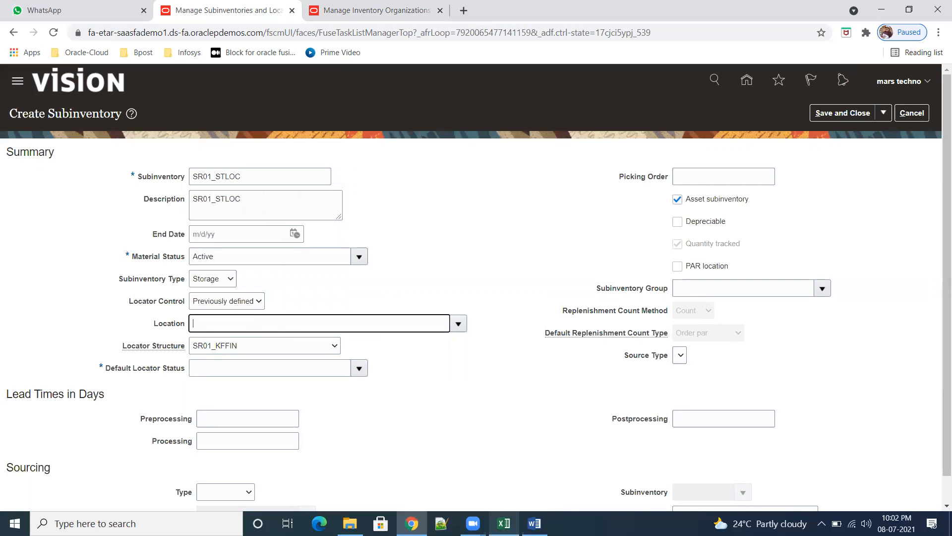
click(504, 523)
scroll(667, 404, down, 6)
scroll(683, 415, down, 20)
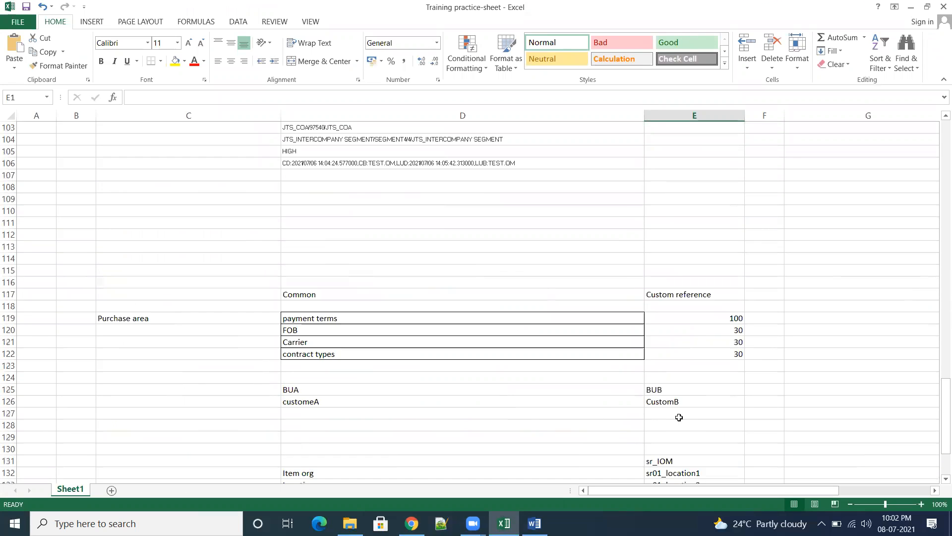
scroll(679, 417, down, 6)
click(688, 271)
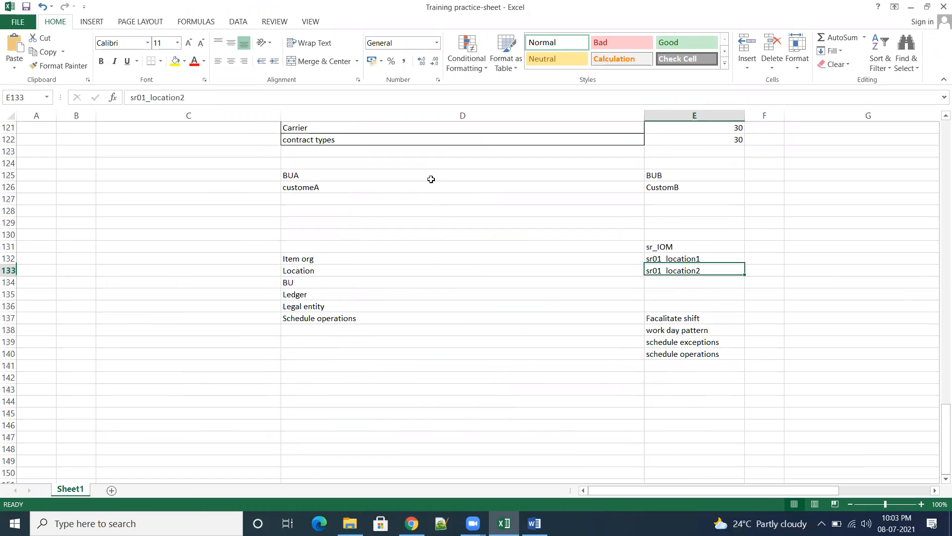
drag(197, 97, 130, 97)
key(ctrl+c)
drag(939, 74, 914, 9)
click(911, 7)
key(ctrl+v)
key(Tab)
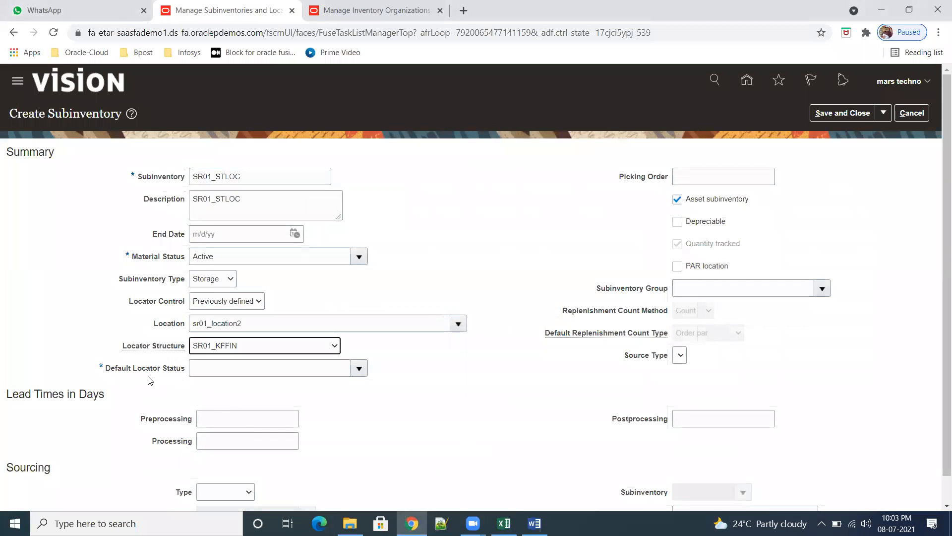
- Set the default locator status to Active, then save and close the SR01_STLOC subinventory
click(359, 368)
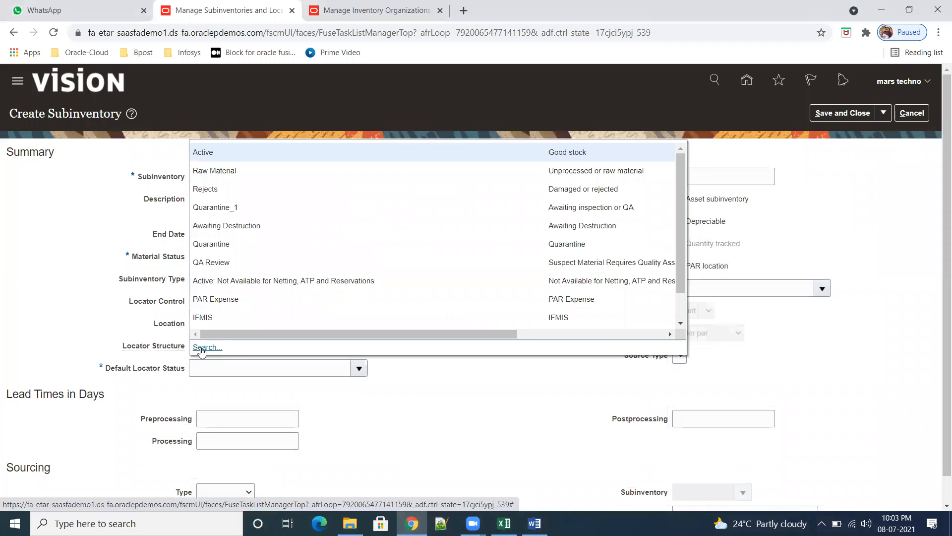
click(310, 151)
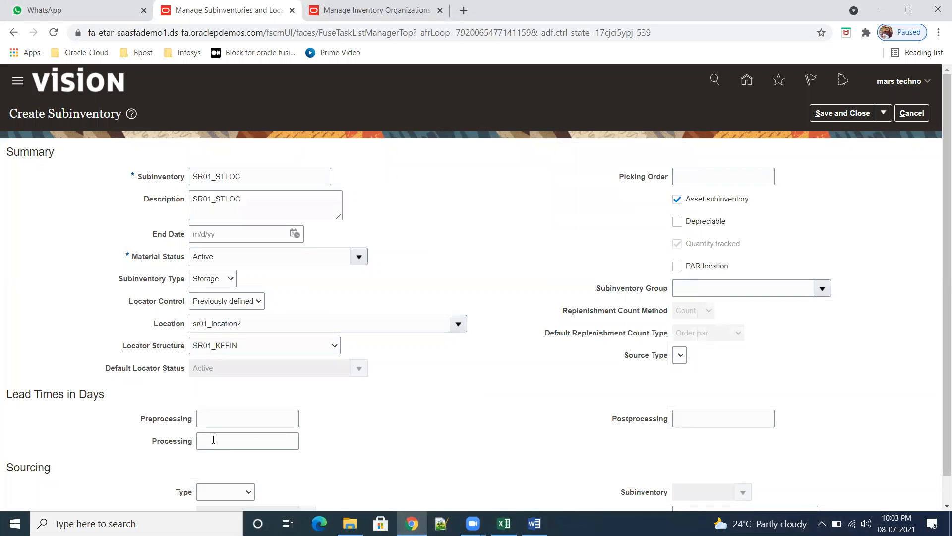
click(836, 115)
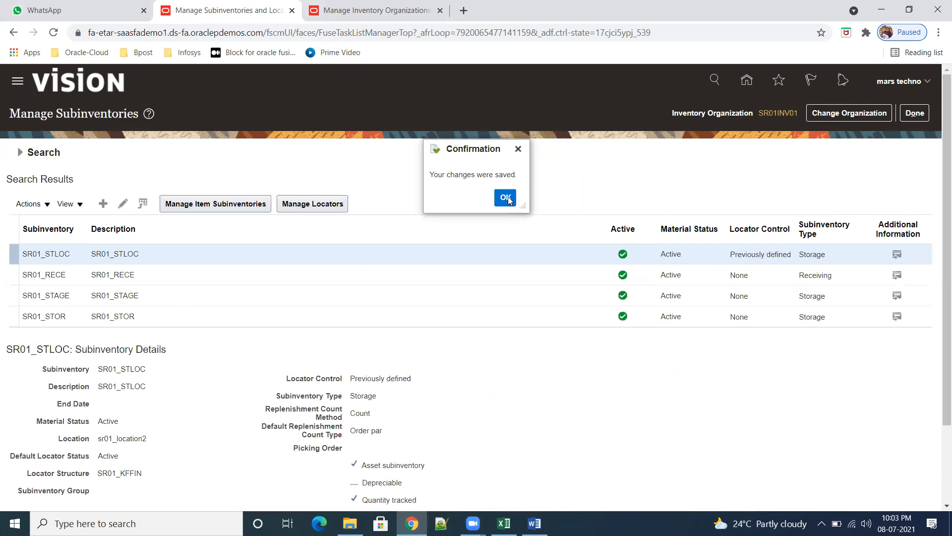
click(509, 198)
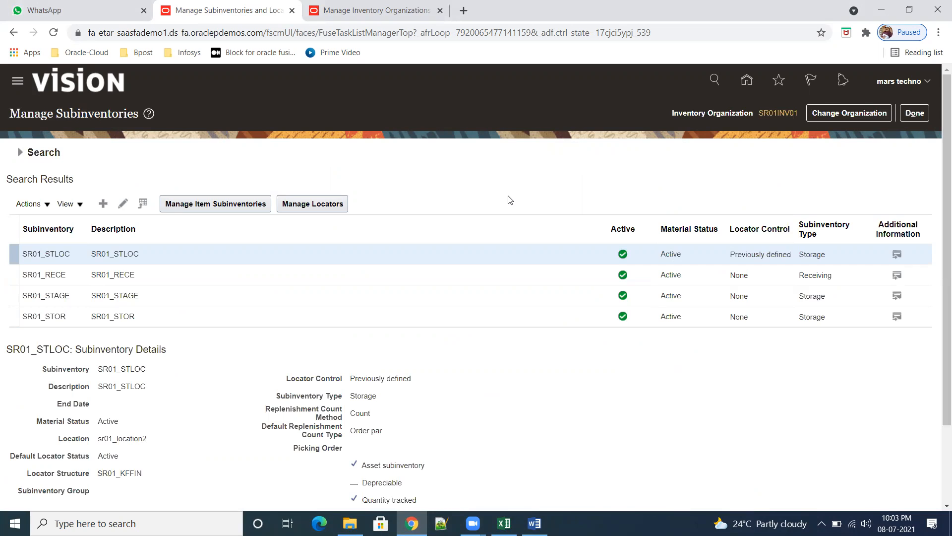
click(313, 203)
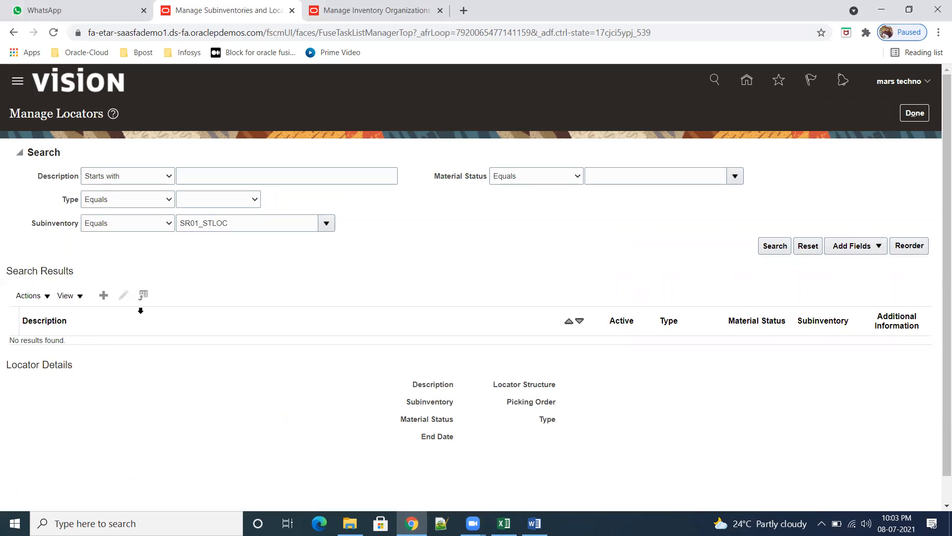
click(104, 297)
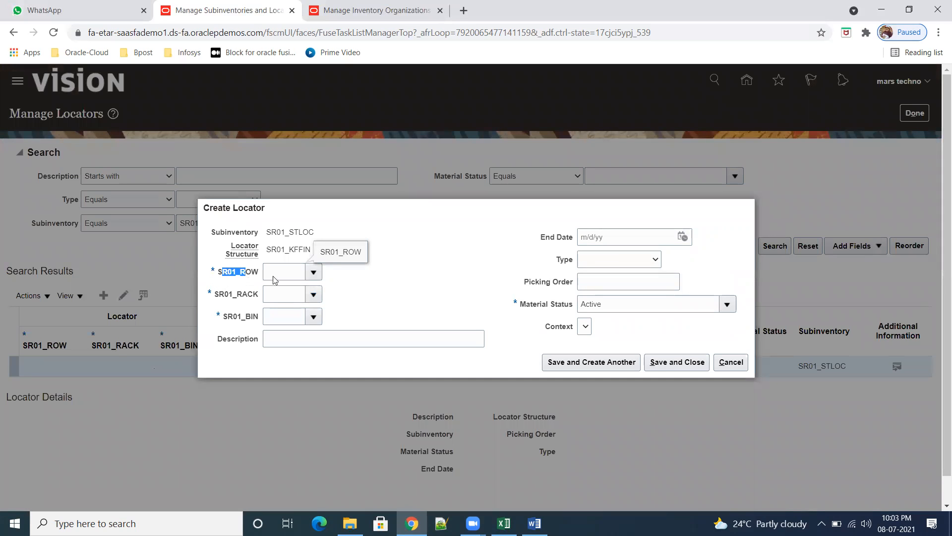
click(314, 272)
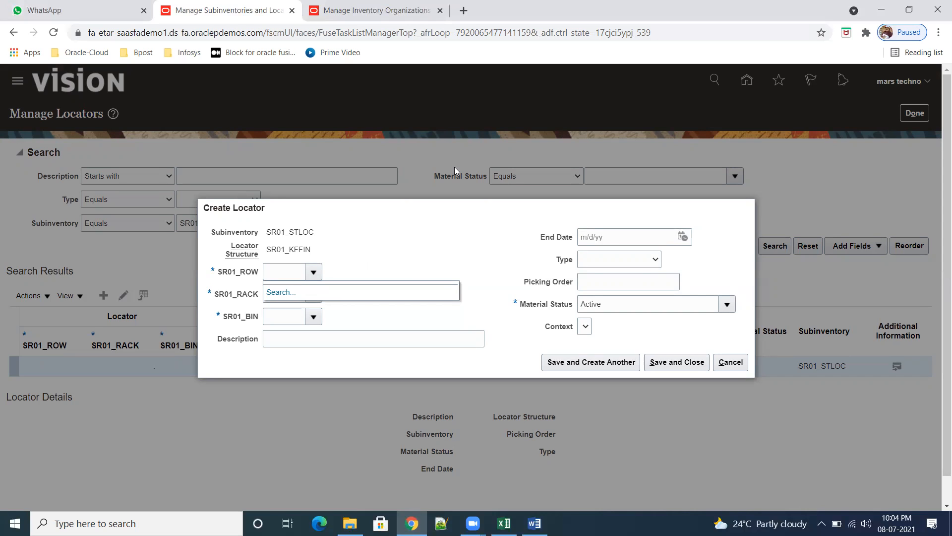
click(427, 33)
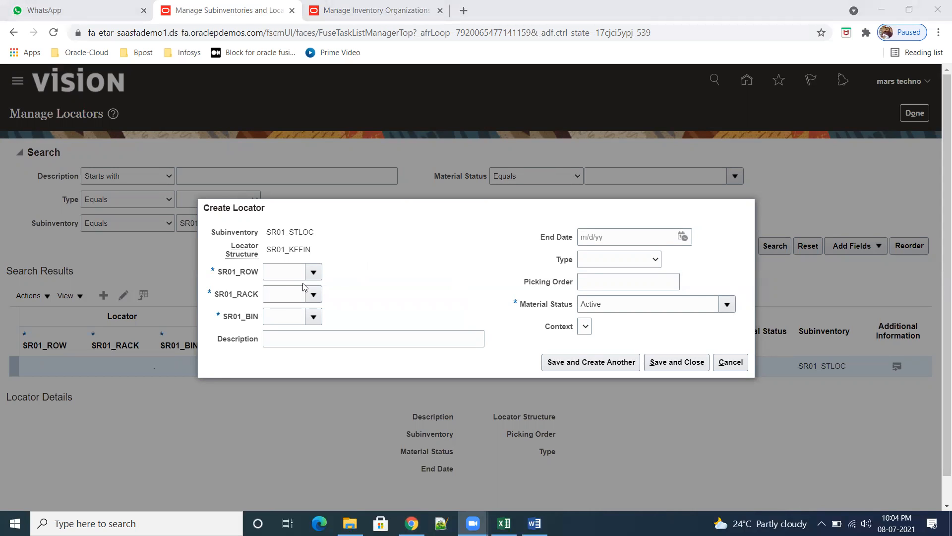
click(313, 272)
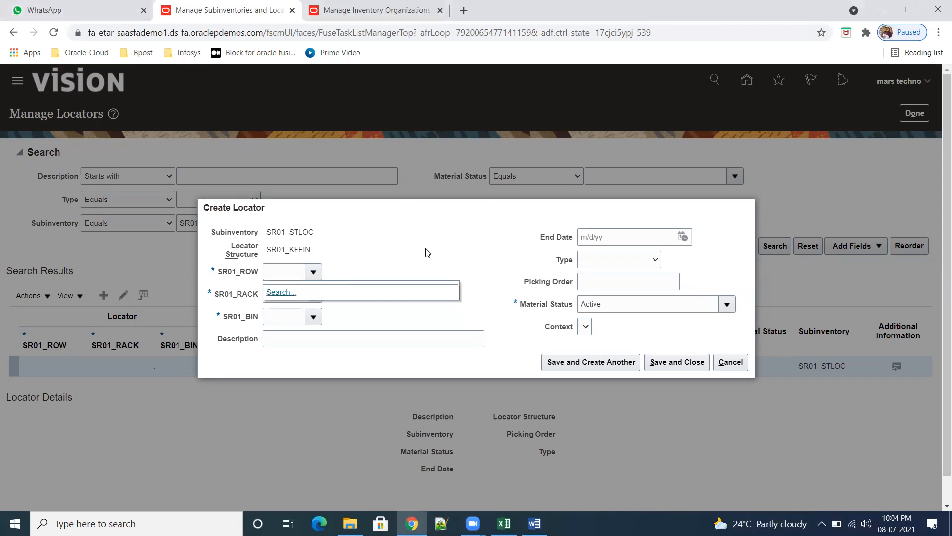
click(466, 250)
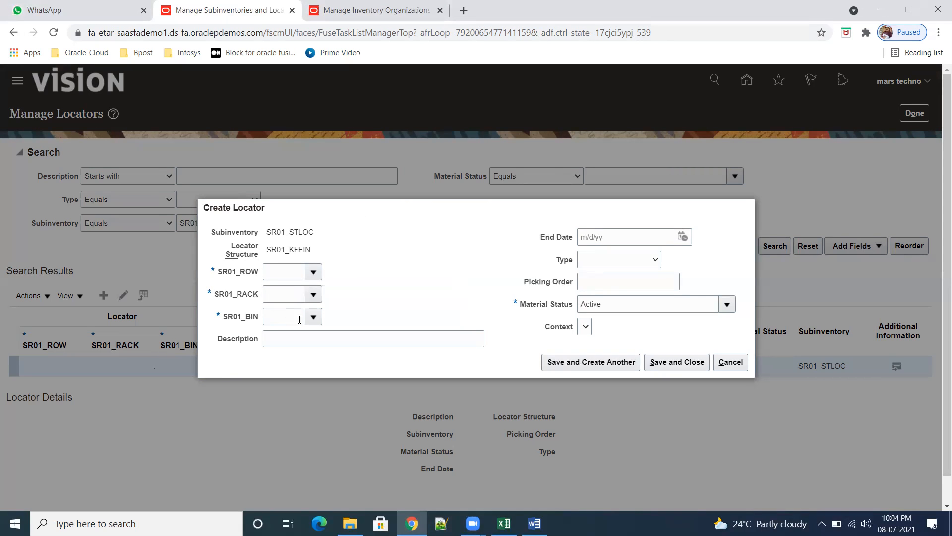
click(291, 264)
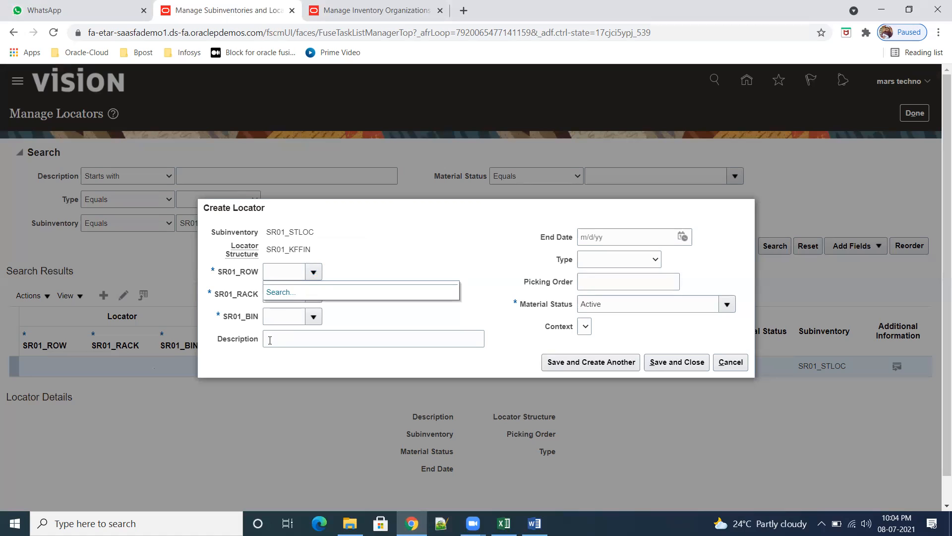
click(472, 240)
click(730, 361)
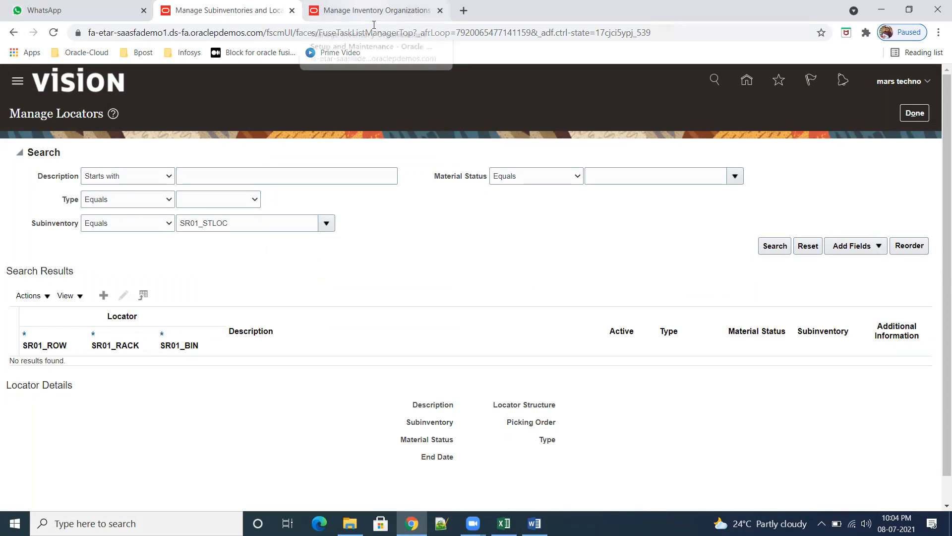
- Leave the inventory organizations task, switch setup to Manufacturing and Supply Chain Materials Management, and show all tasks of the Inventory Management functional area
click(381, 10)
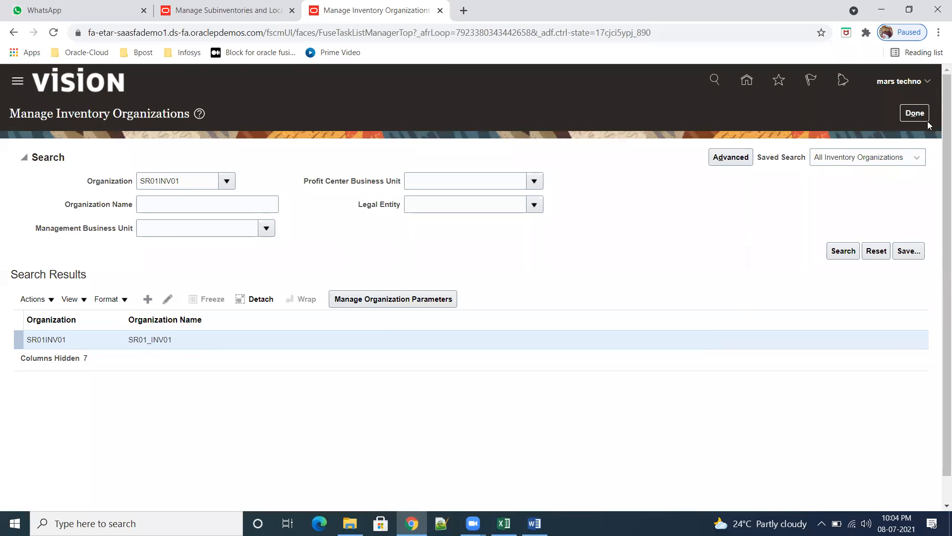
click(914, 114)
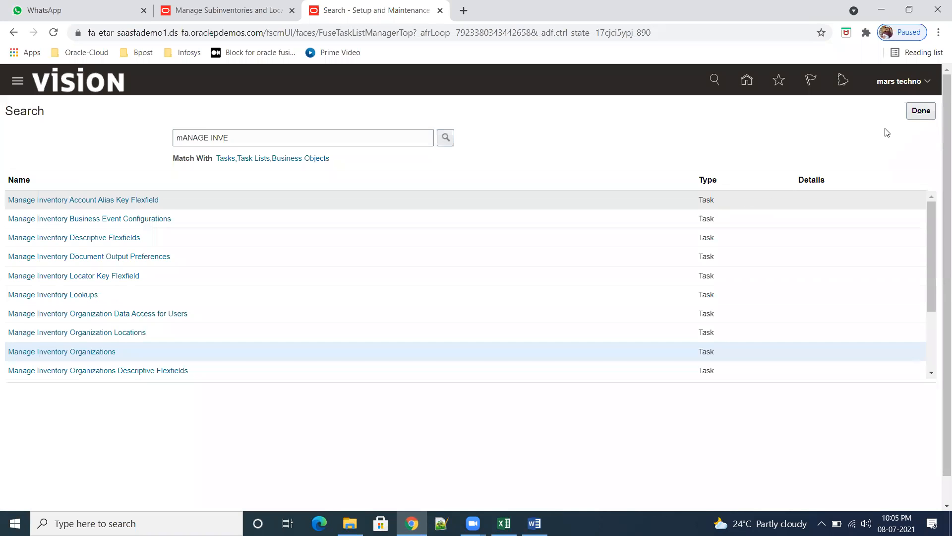
click(919, 116)
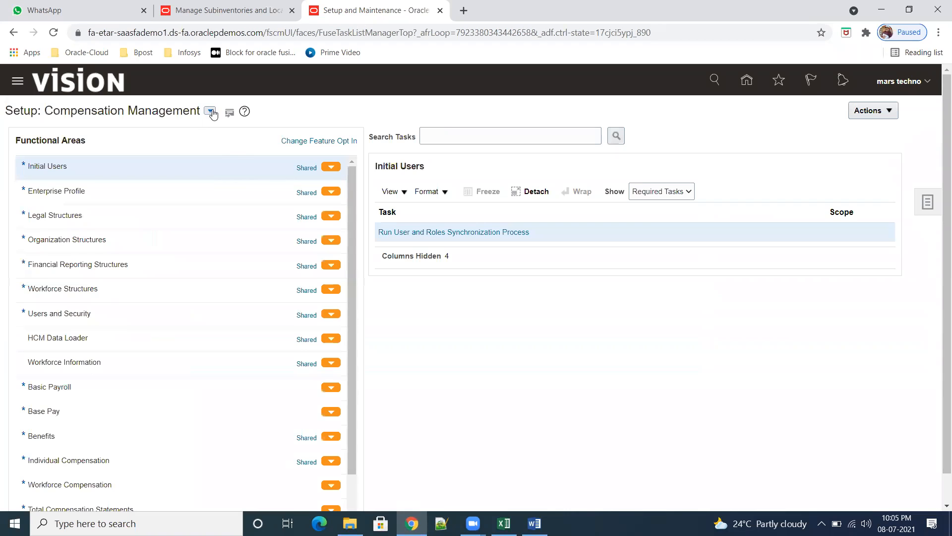
click(210, 111)
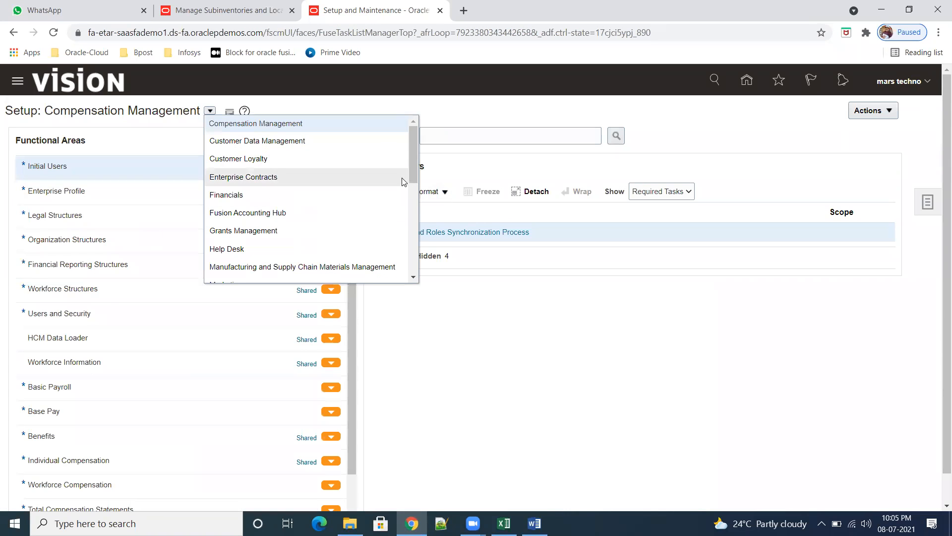
drag(414, 174, 417, 210)
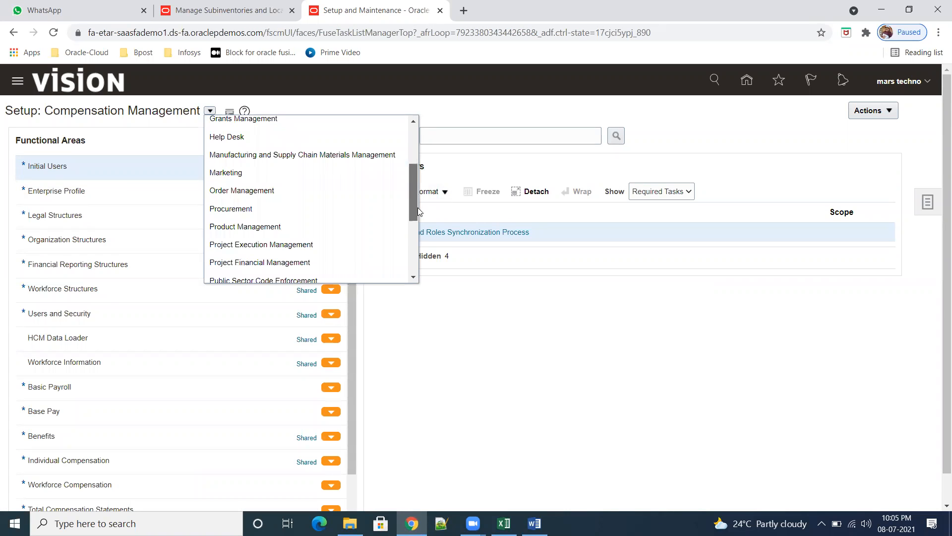
click(322, 156)
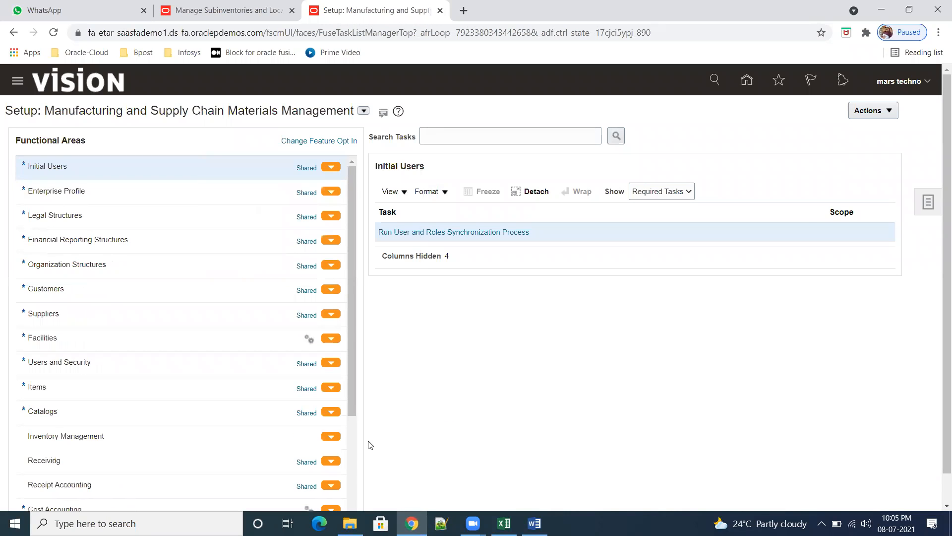
click(87, 436)
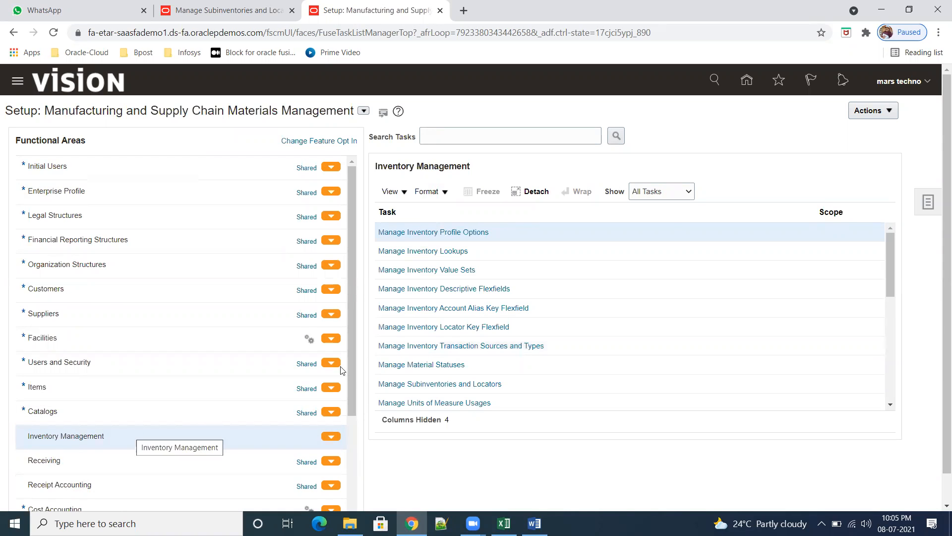
click(679, 200)
click(667, 203)
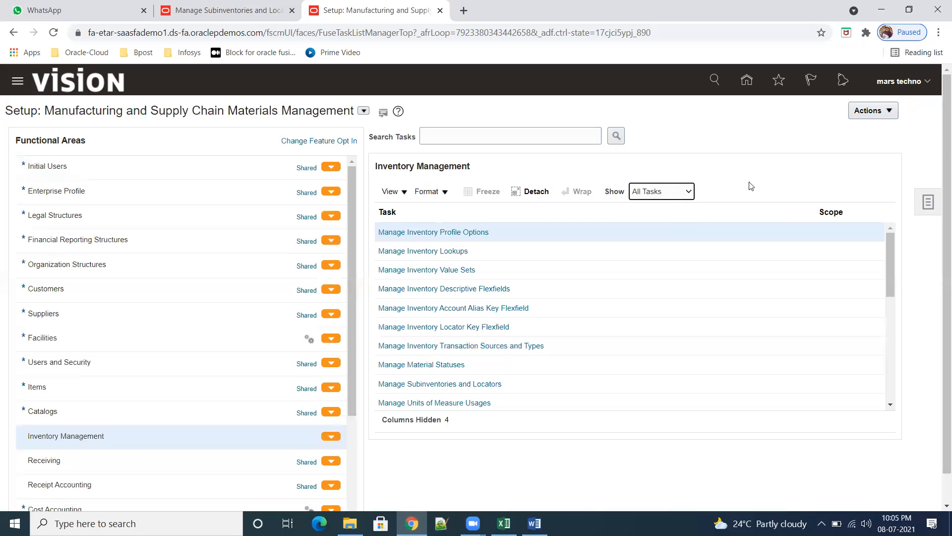
- Open Manage Inventory Value Sets and search for value set code SR01
click(457, 270)
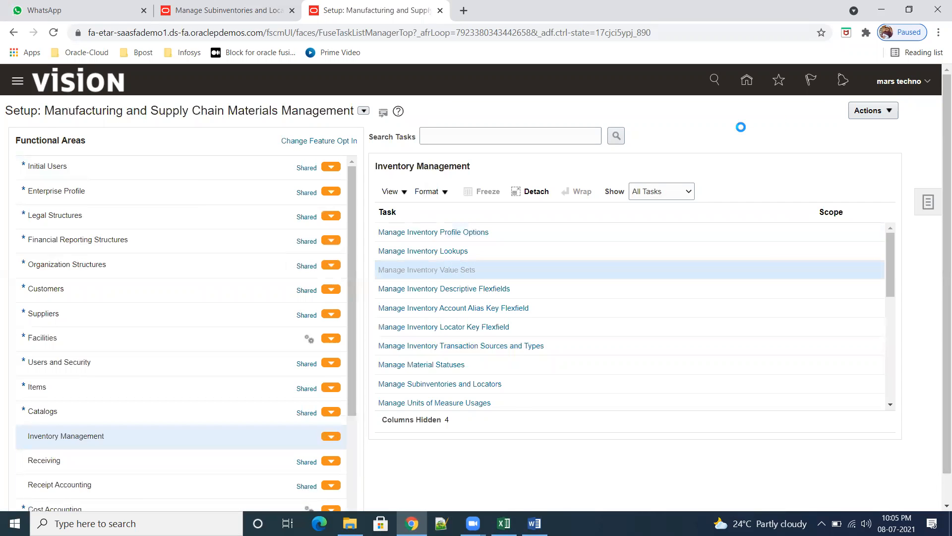
click(228, 171)
text(SR01)
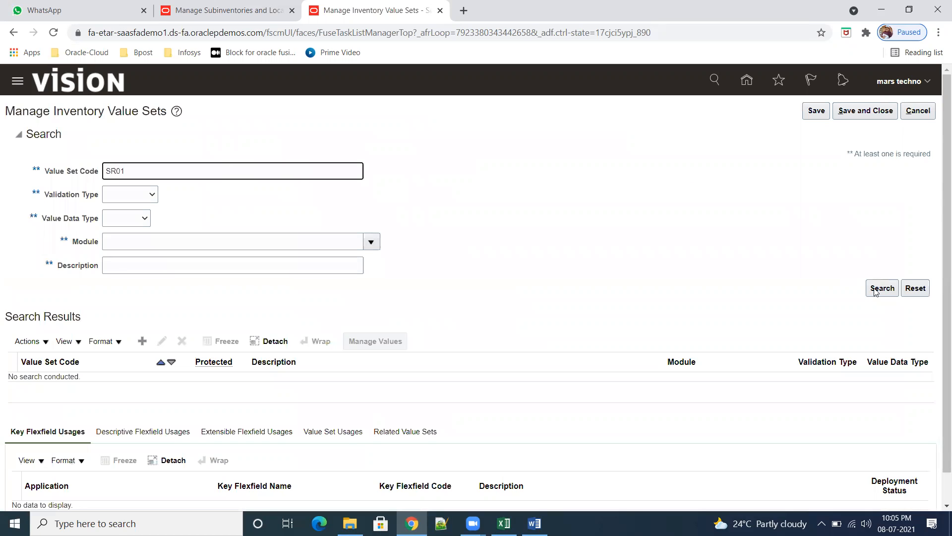
click(876, 290)
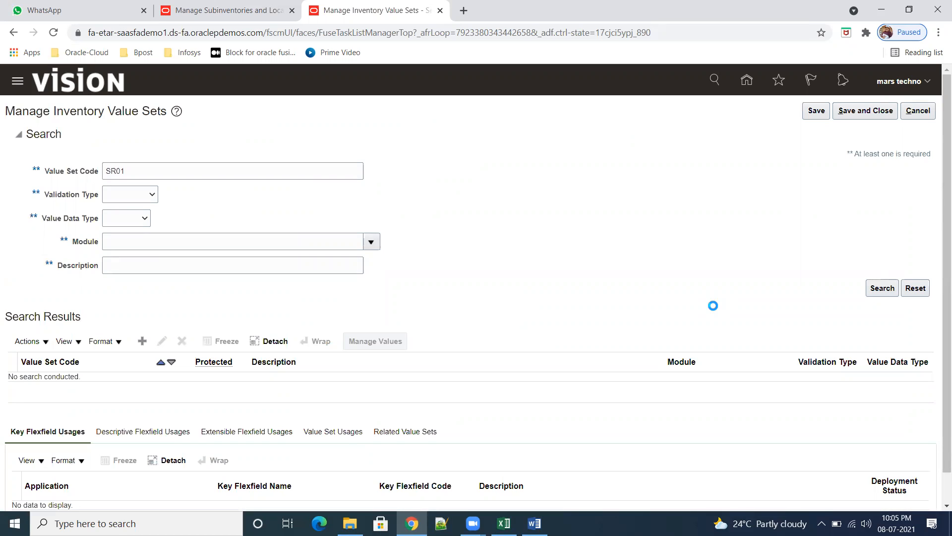
- Open the values of the SR01_ROW value set and add value 01 with description FIRSTROW
click(88, 423)
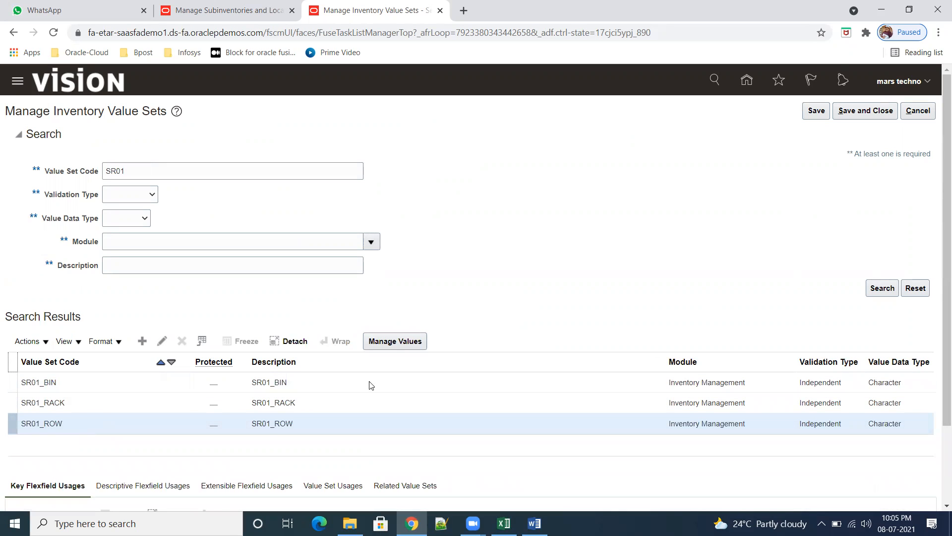
click(394, 341)
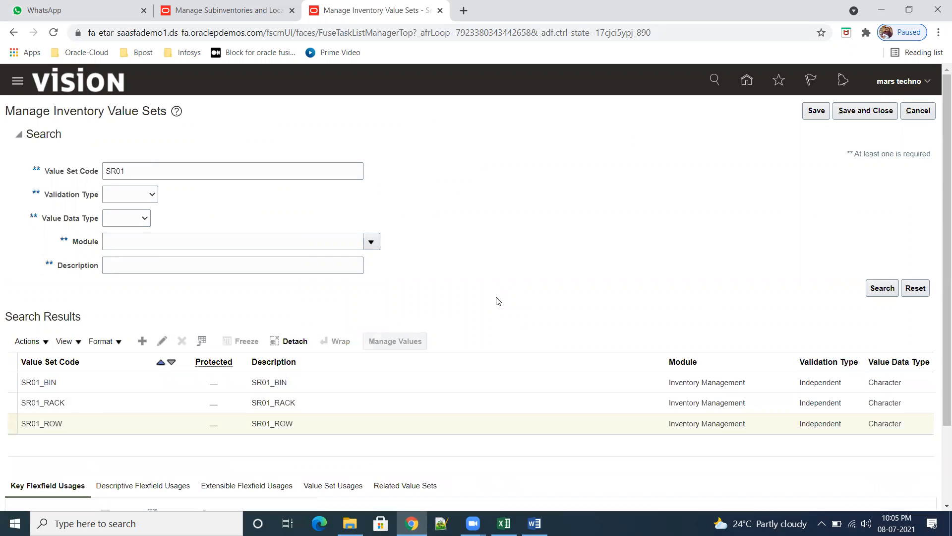
click(143, 296)
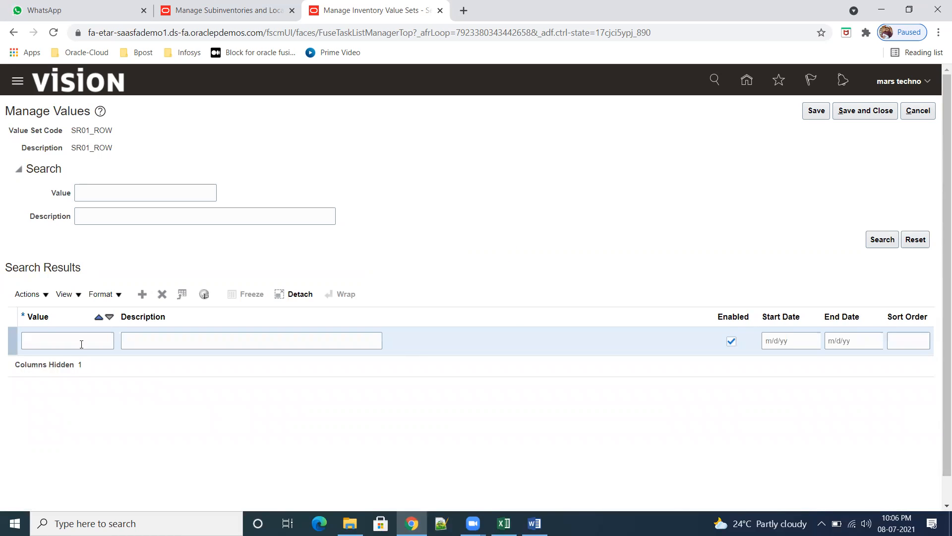
click(82, 342)
text(01)
key(Tab)
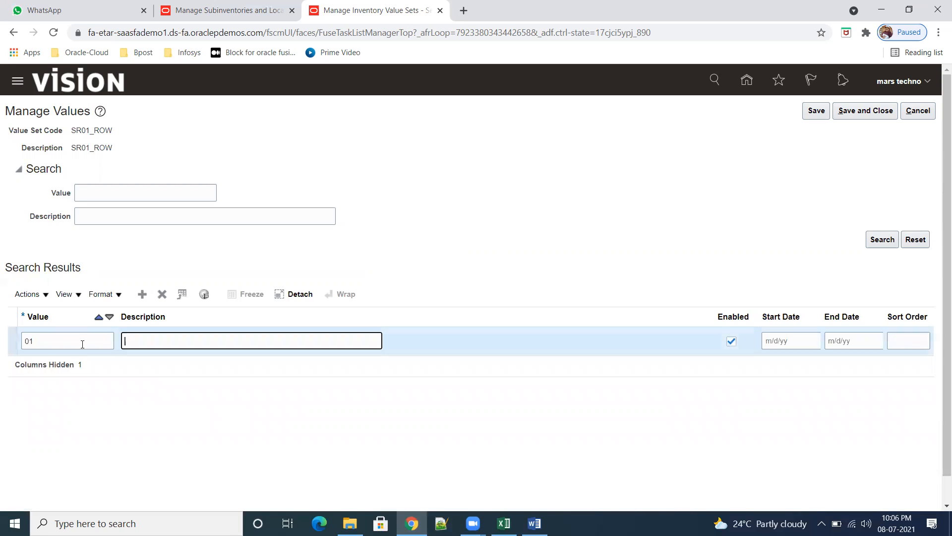
text(FIRSTROW)
- Add value 02 with description SECONDROW to the SR01_ROW value set
click(142, 295)
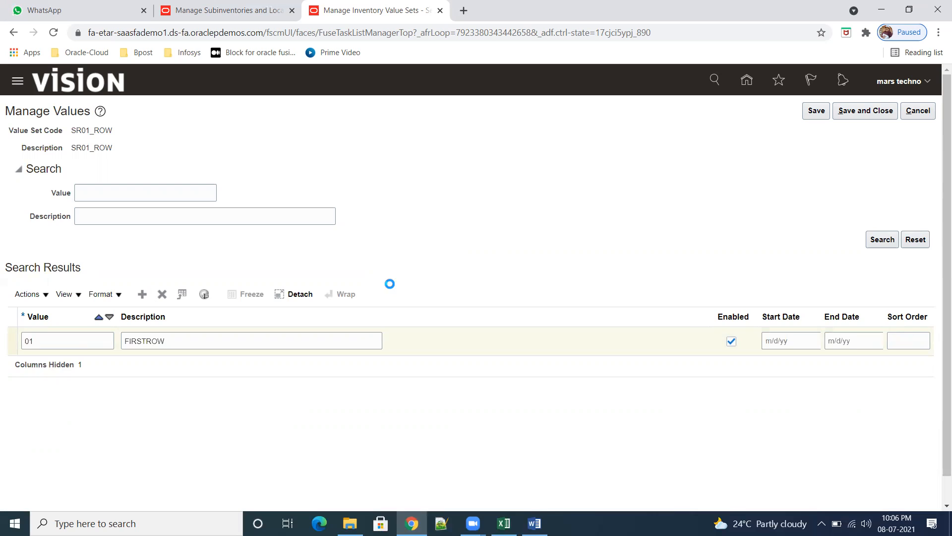
click(73, 335)
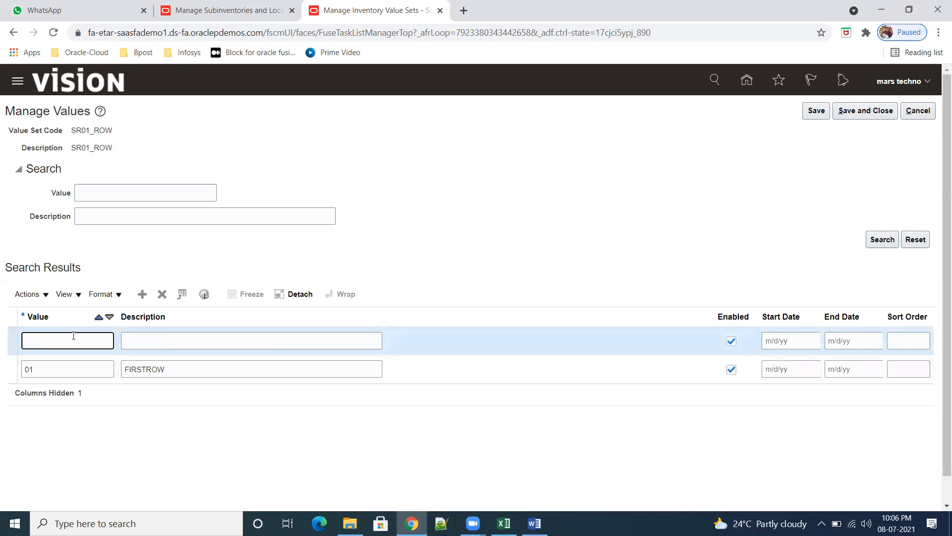
text(02)
key(Tab)
text(SECOND)
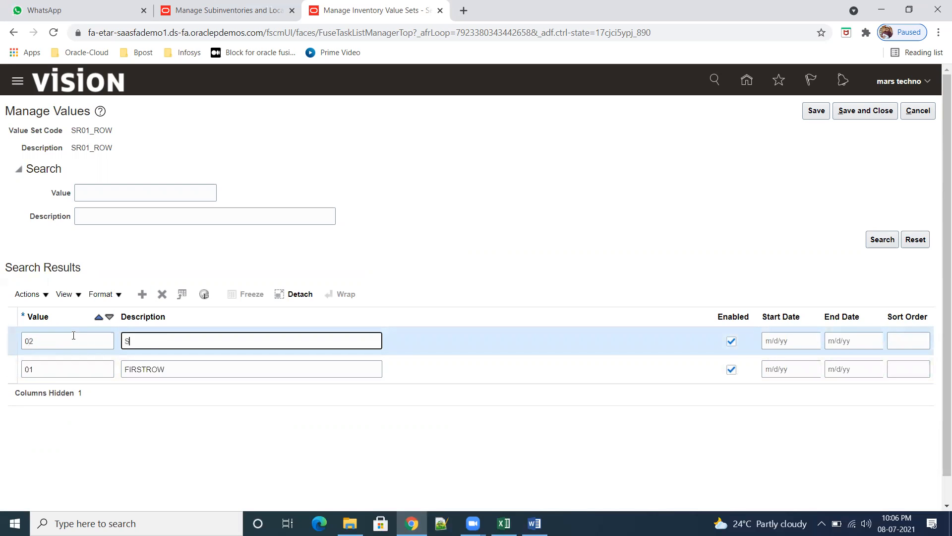
key(BackSpace)
key(BackSpace)
key(BackSpace)
text(ONDROW)
- Add value 03 with description THIRDROW to the SR01_ROW value set, then save and close its values
click(143, 295)
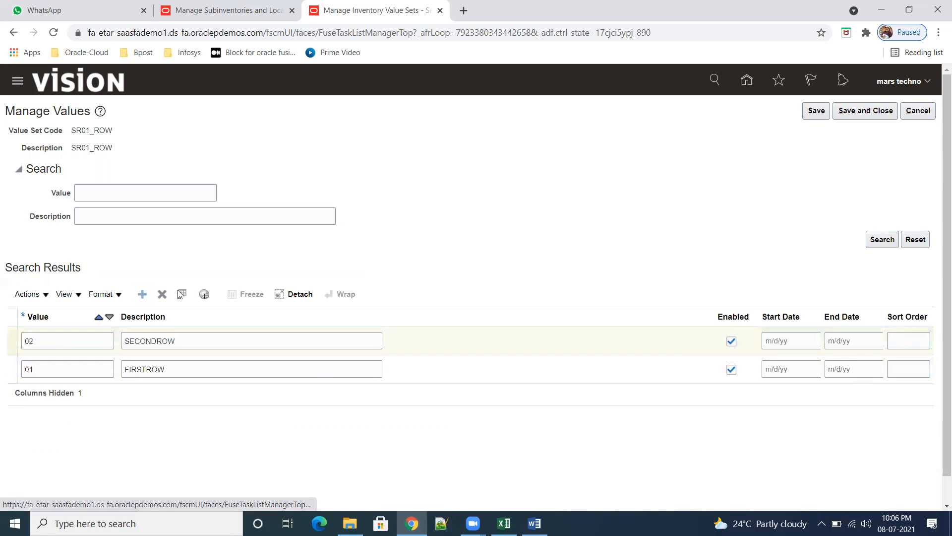
click(43, 337)
text(03)
key(Tab)
text(R)
text(THIRDROW)
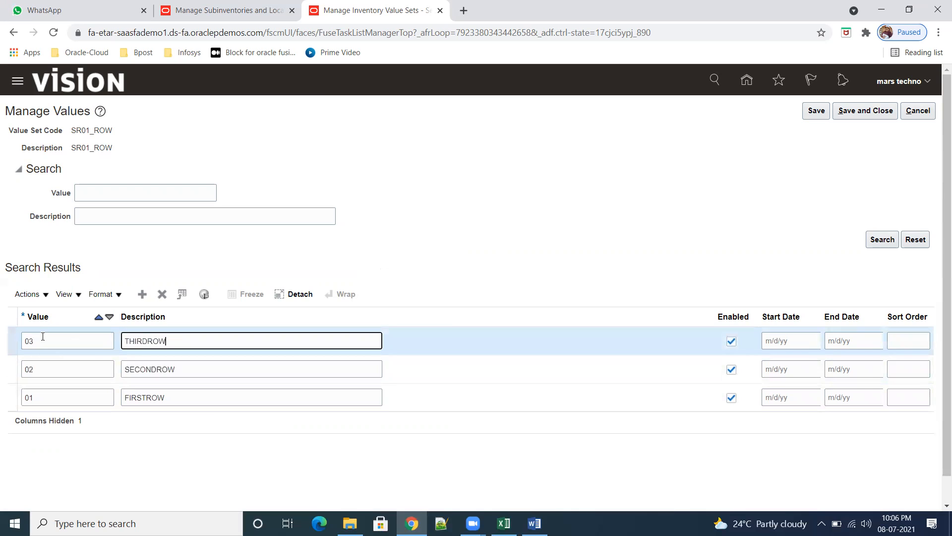
click(818, 115)
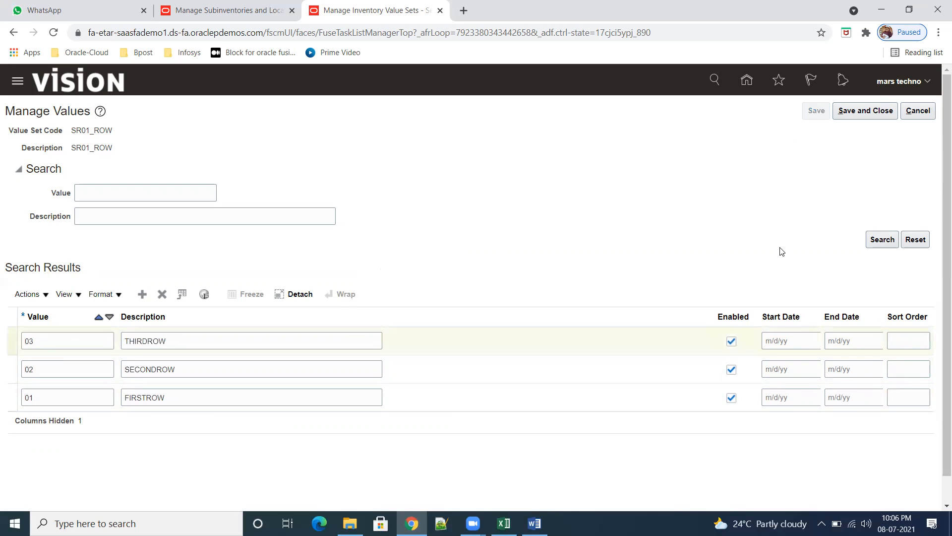
click(861, 112)
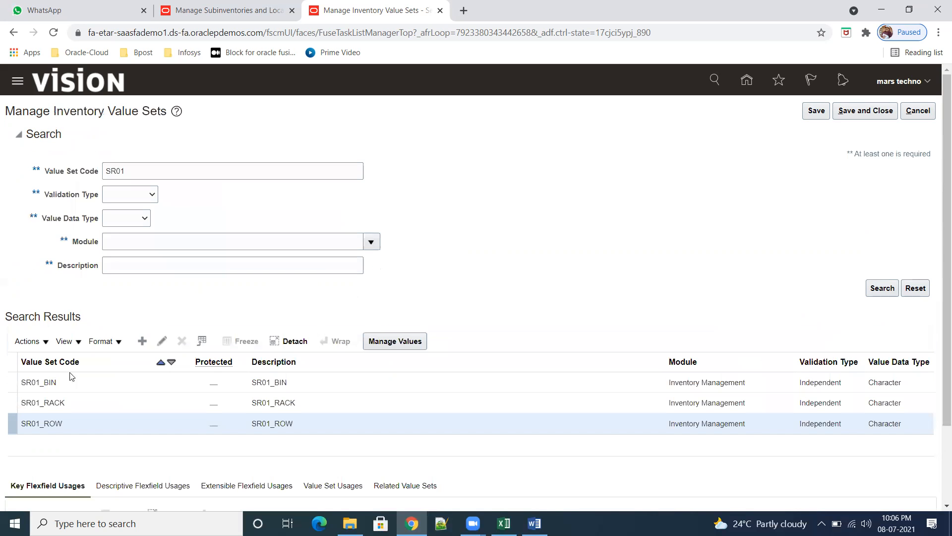
- Open the values of the SR01_RACK value set and add value 10 with description FIRSTRACK
click(78, 404)
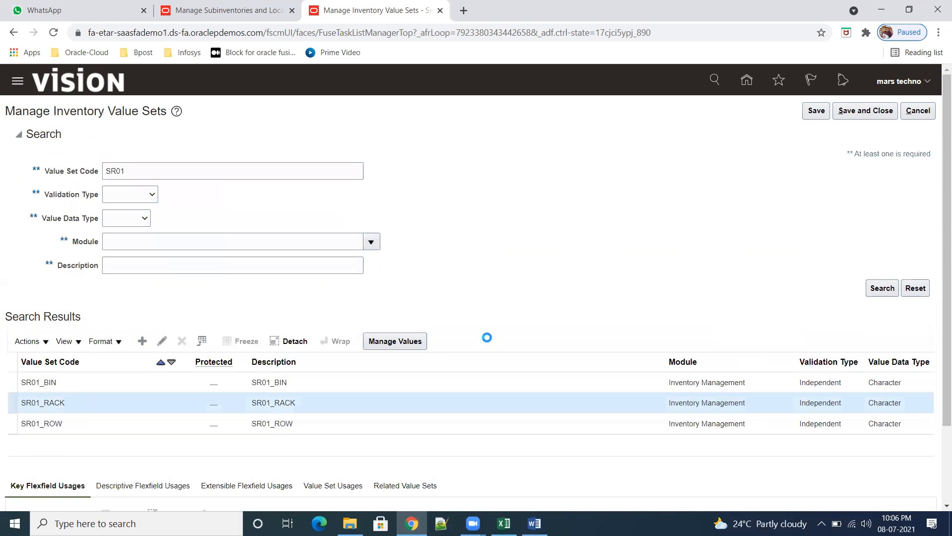
click(400, 342)
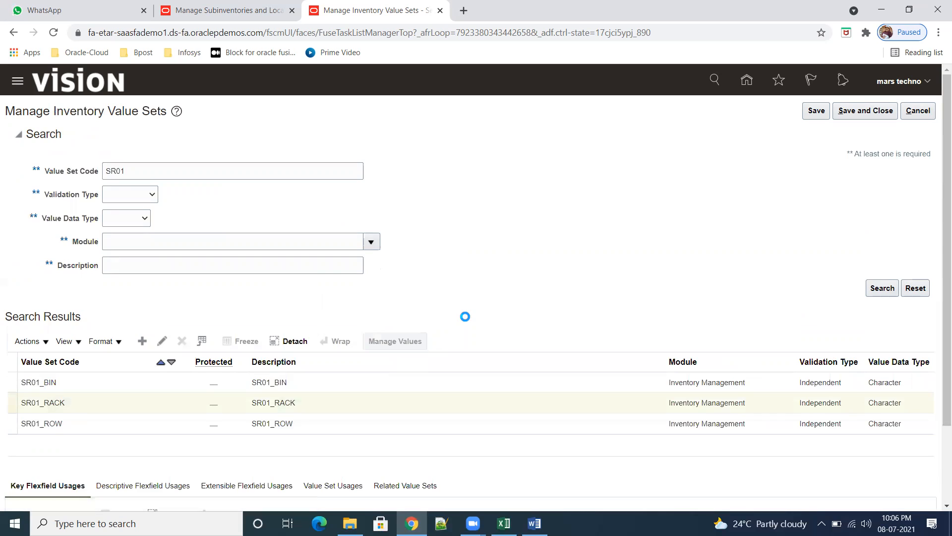
click(142, 294)
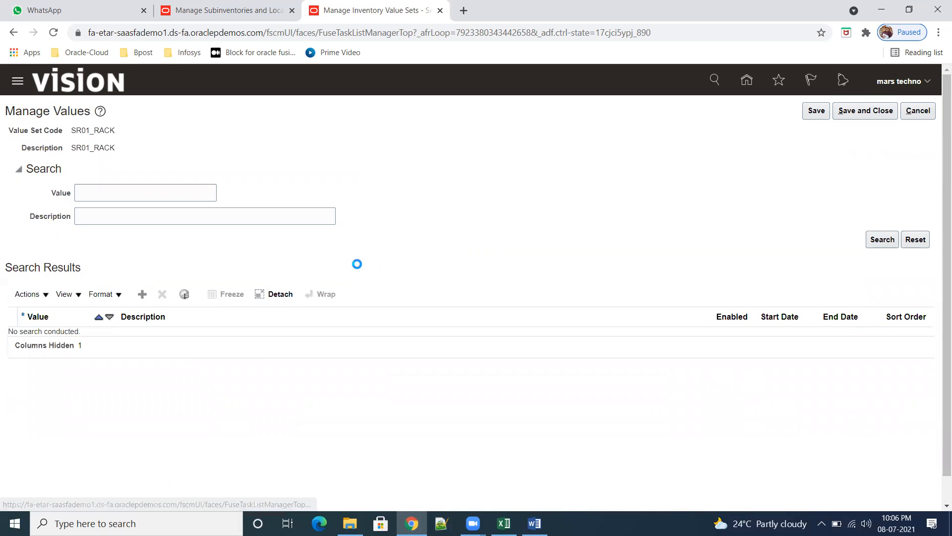
click(79, 340)
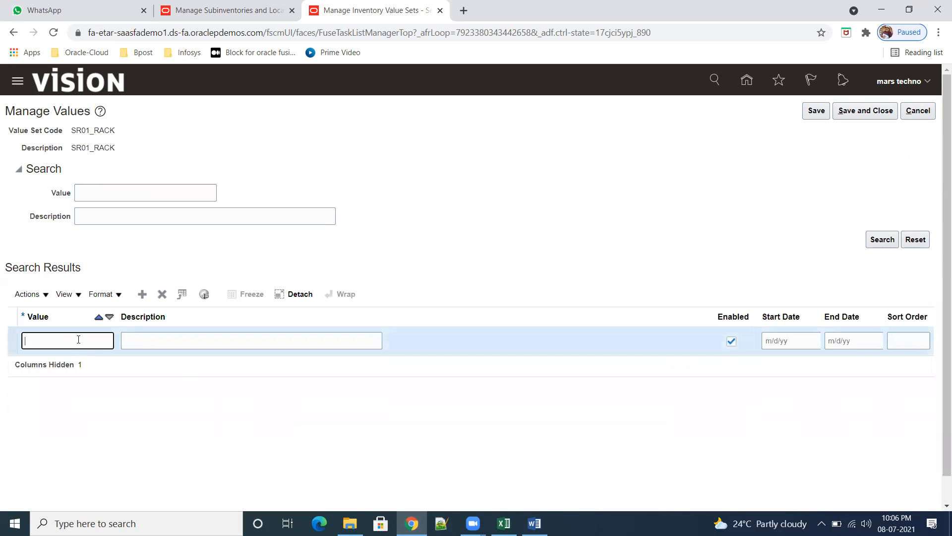
text(10)
key(Tab)
text(FIRSTRACK)
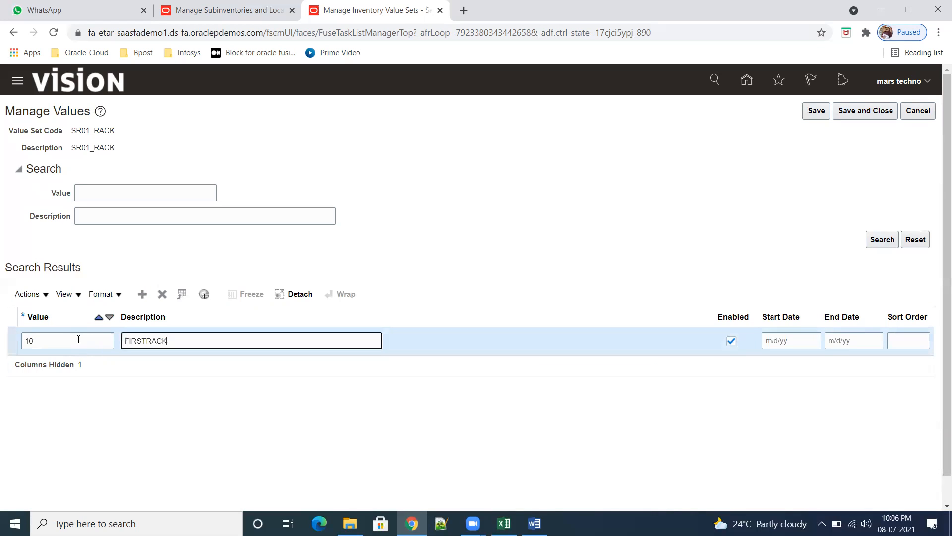
- Add value 11 with description SECONDRACK to the SR01_RACK value set
click(143, 294)
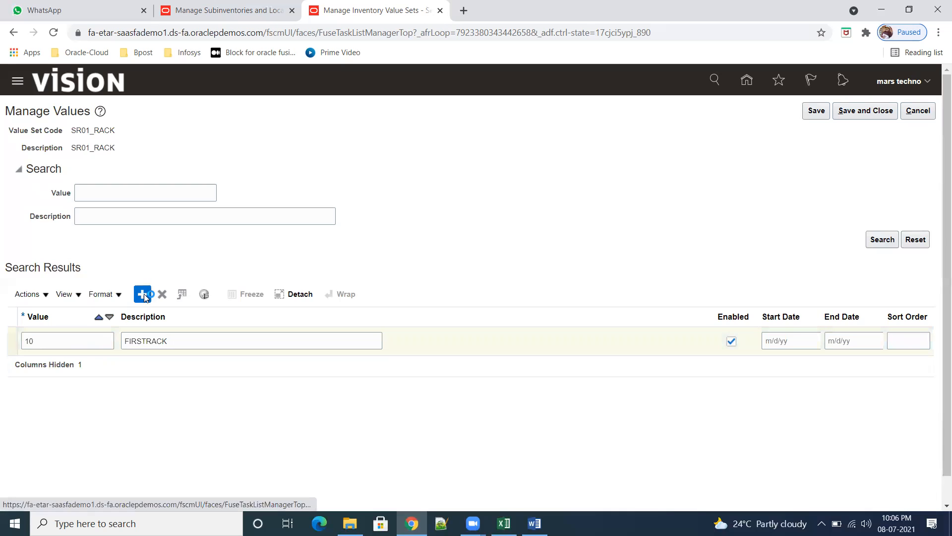
click(55, 341)
text(11)
key(Tab)
text(SECONDRACK)
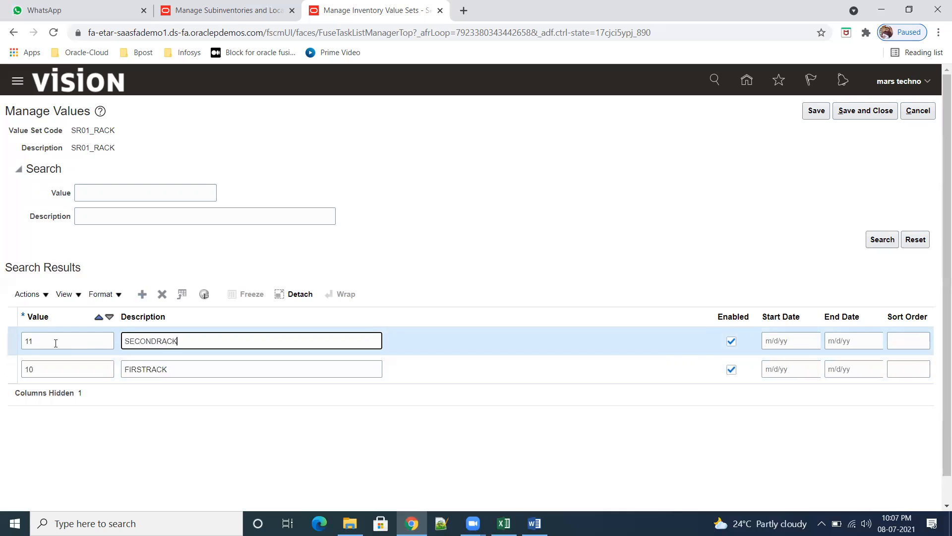
- Add value 12 with description THIRDRACK to the SR01_RACK value set, then save and close its values
click(143, 295)
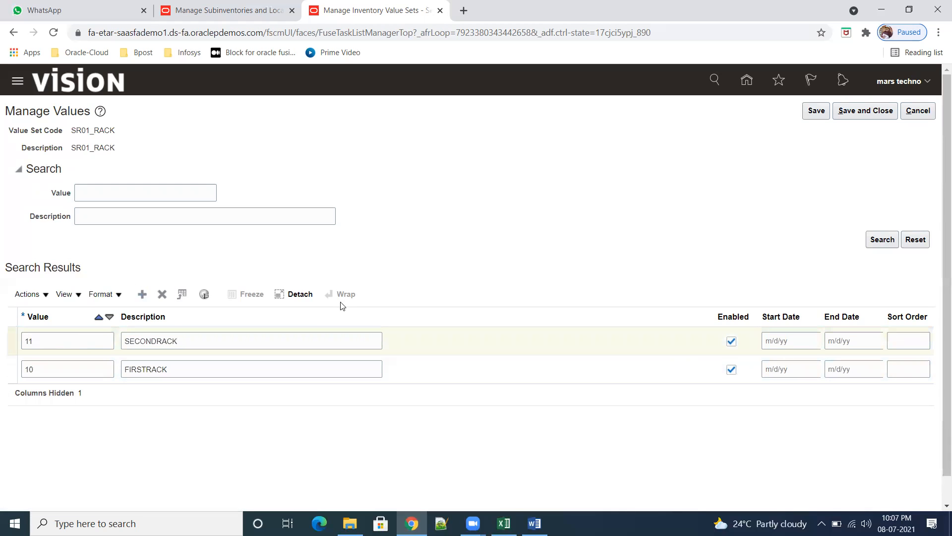
click(48, 339)
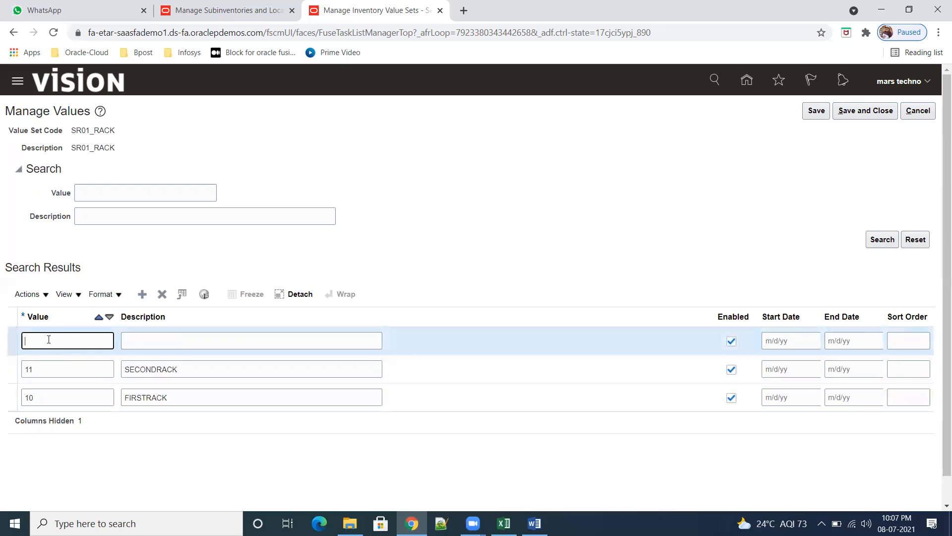
text(12)
key(Tab)
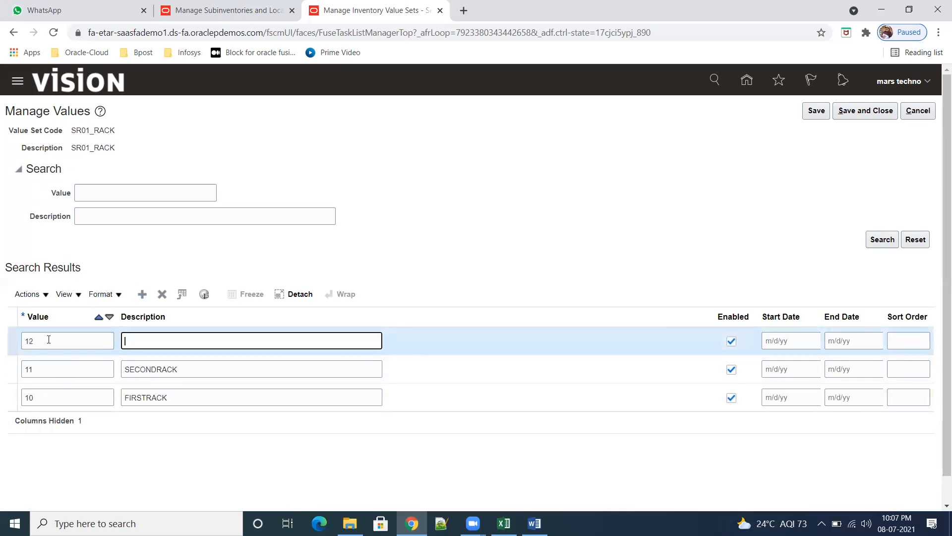
text(THIRDRACK)
click(817, 111)
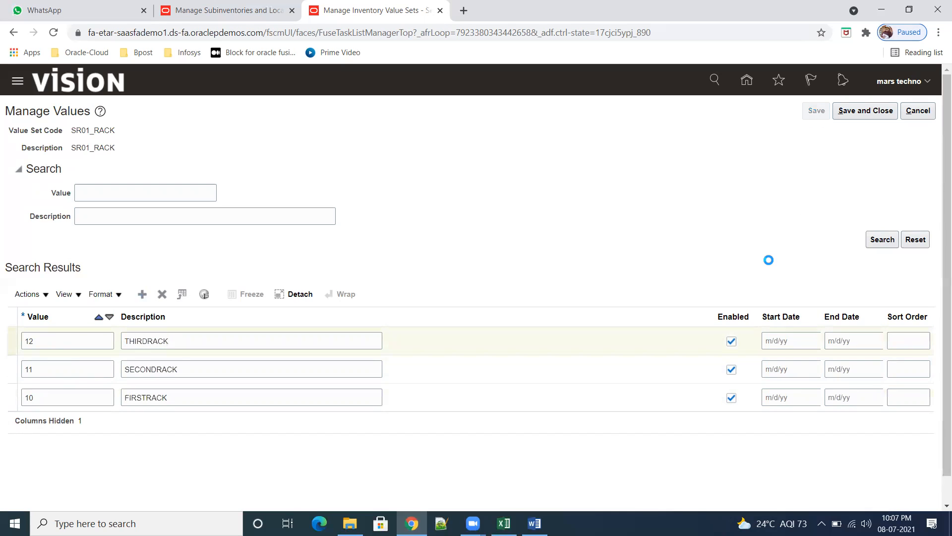
click(882, 115)
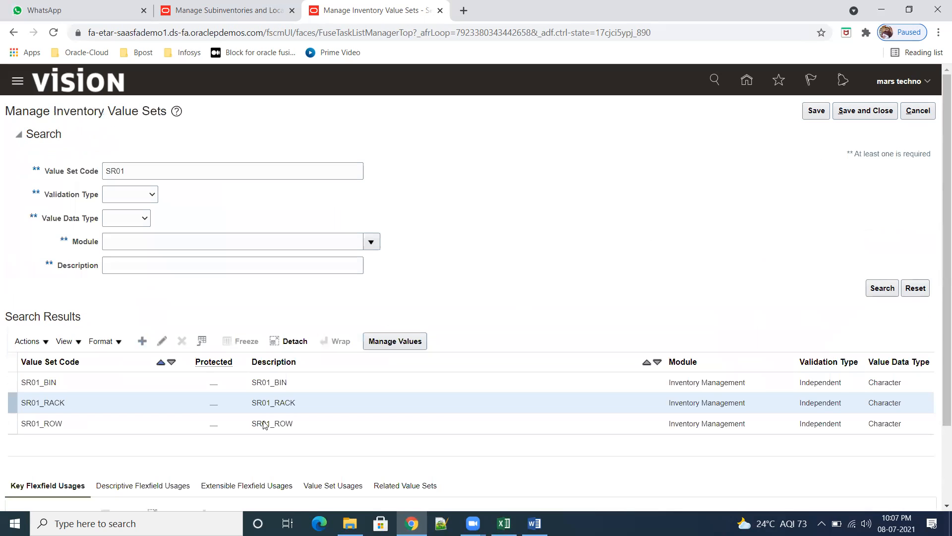
- Open the values of the SR01_BIN value set and add value 20 with description FIRSTBIN
click(99, 386)
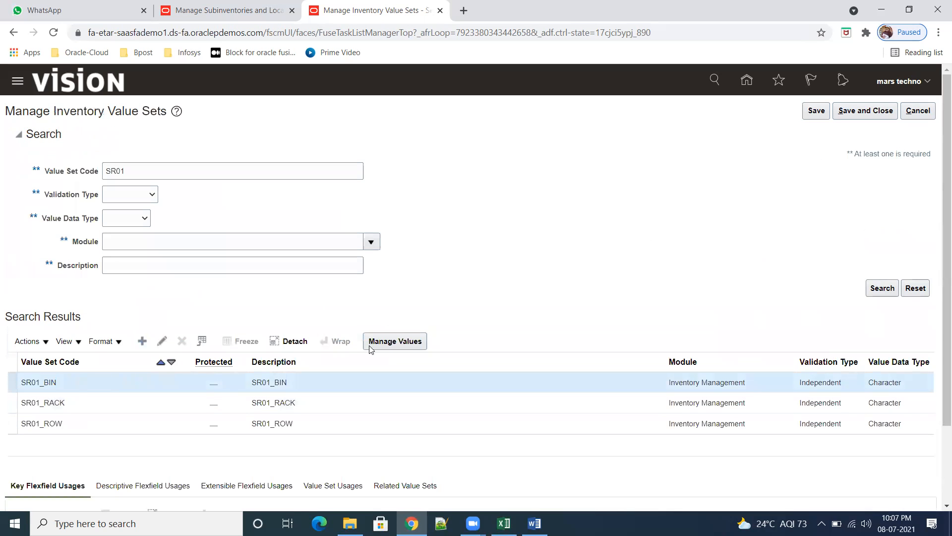
click(396, 341)
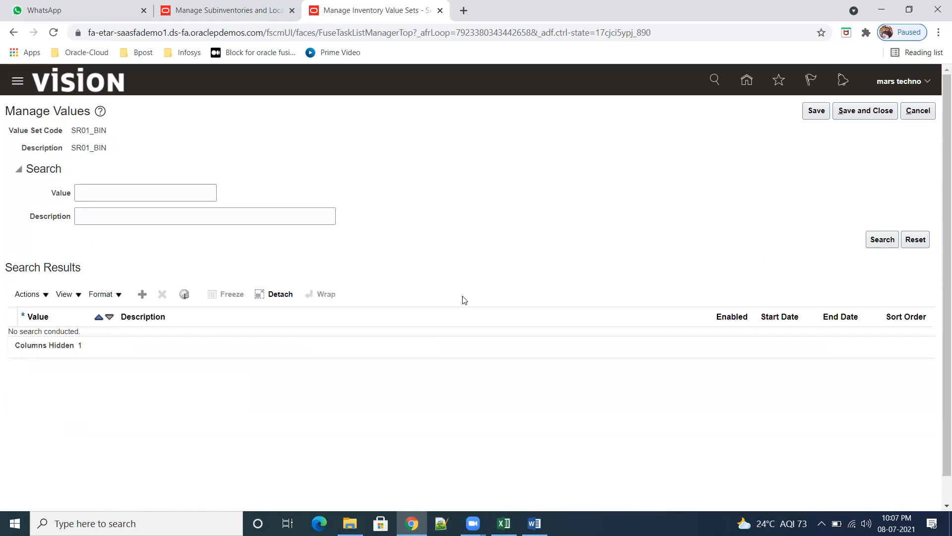
click(142, 296)
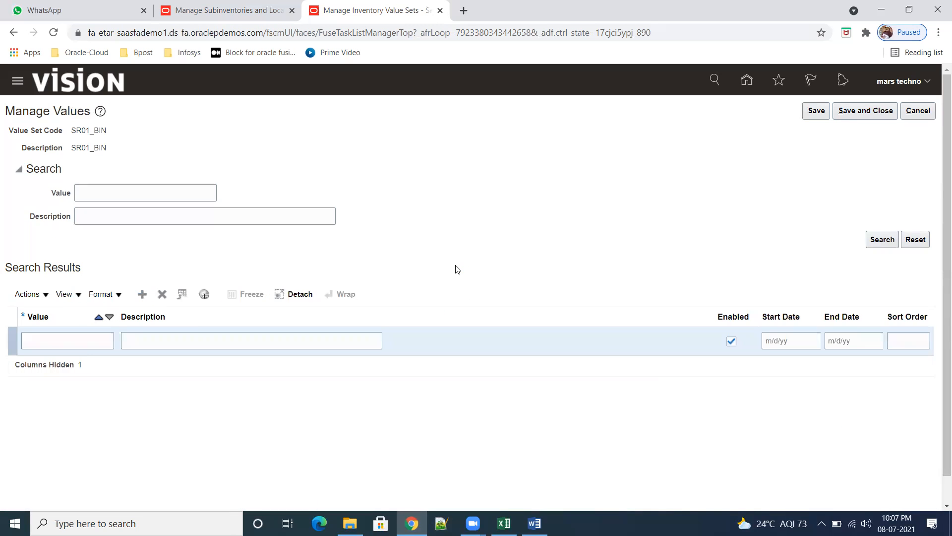
click(84, 344)
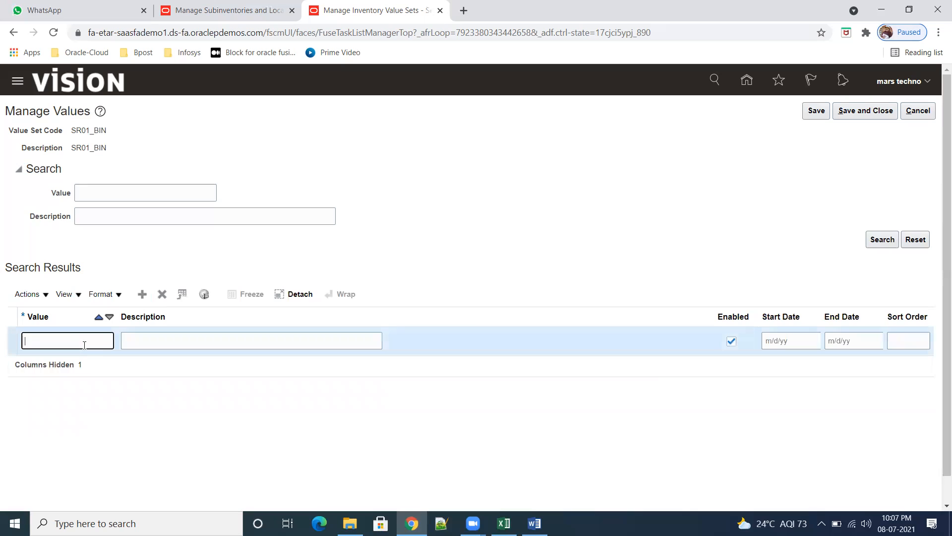
key(Tab)
text(FIRSTBIN)
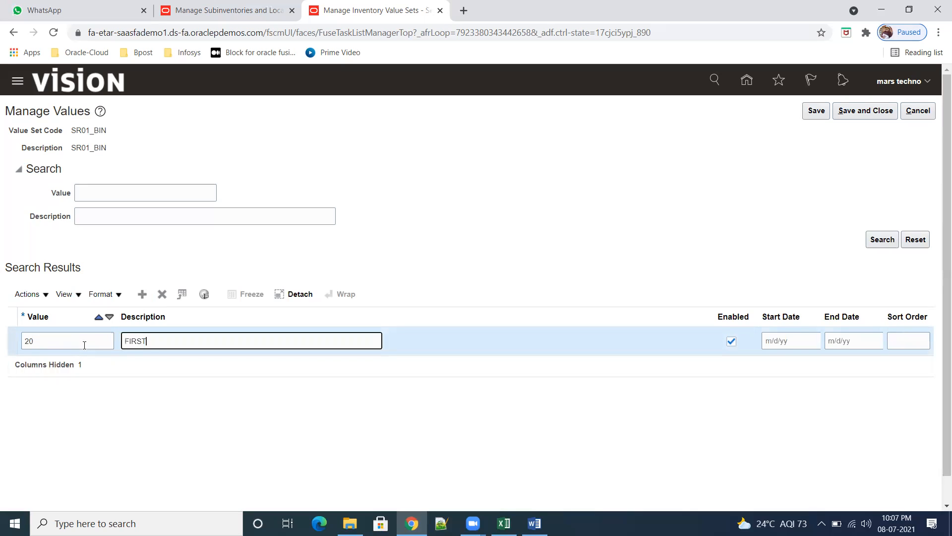
- Add value 21 with description SECONDBIN to the SR01_BIN value set
click(145, 296)
click(41, 342)
text(21)
key(Tab)
text(SECONDBIN)
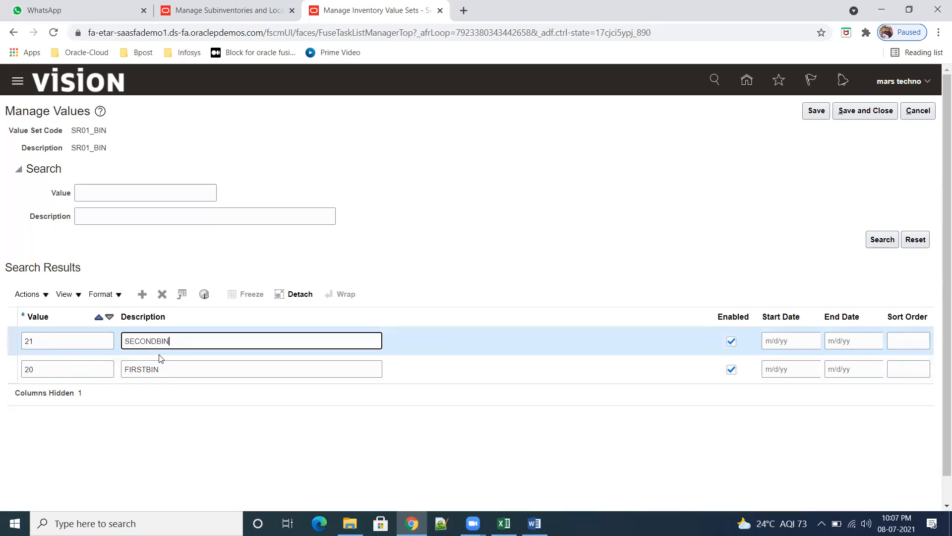
- Add value 23 with description THIRDBIN to the SR01_BIN value set, then save and close its values
click(142, 294)
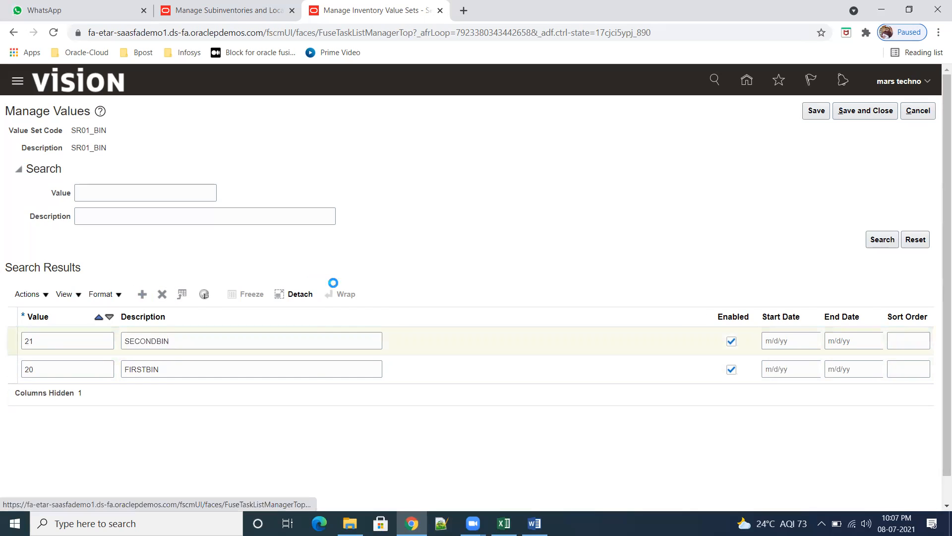
click(49, 342)
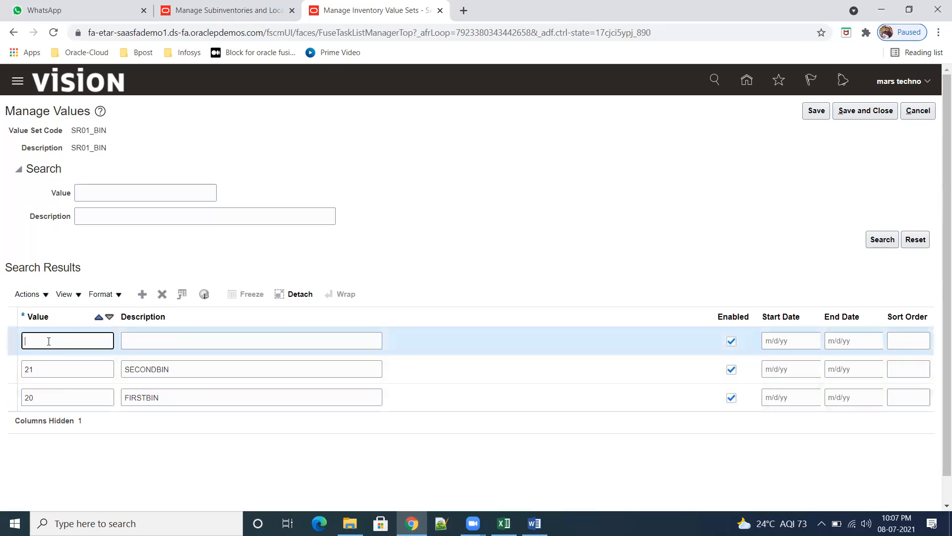
key(Tab)
text(THIRDBIN)
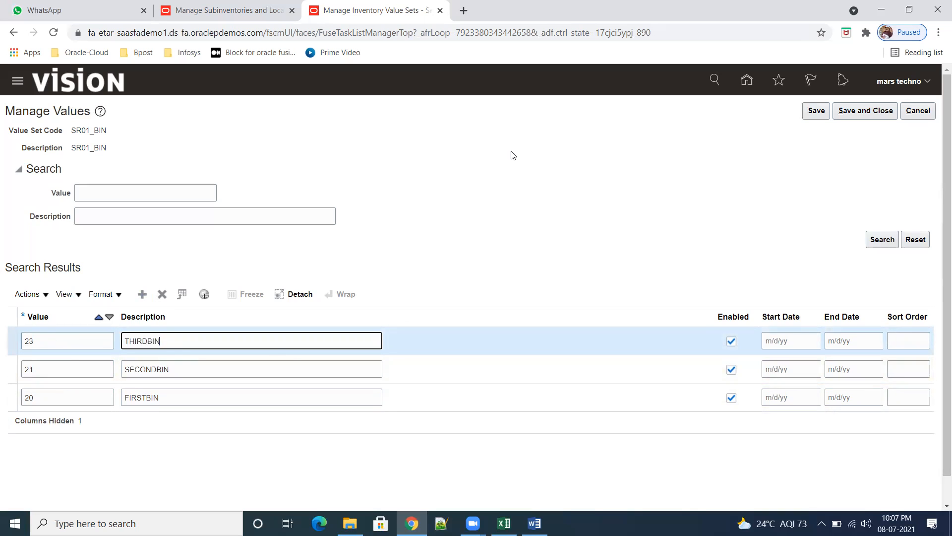
click(816, 111)
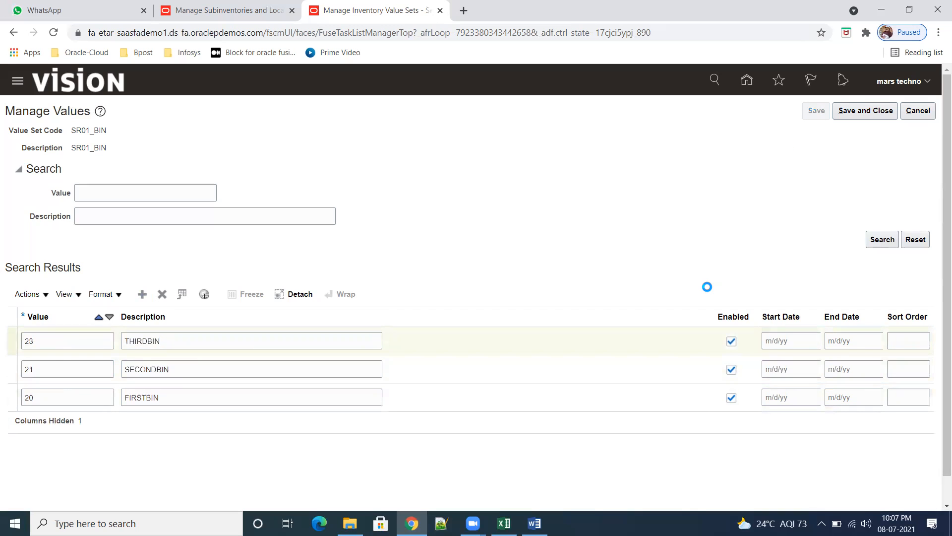
click(863, 116)
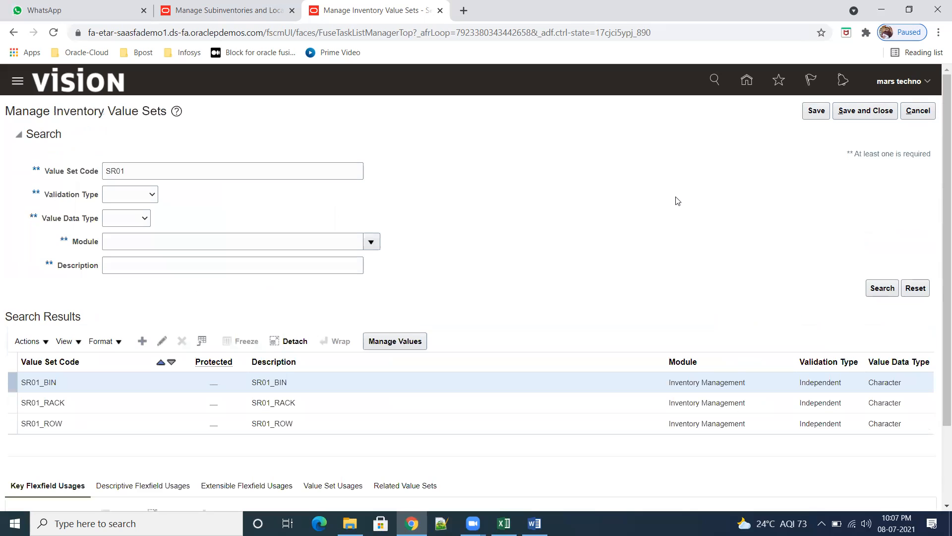
- Save and close the inventory value sets, then reopen the locators of subinventory SR01_STLOC from the subinventory list
click(867, 111)
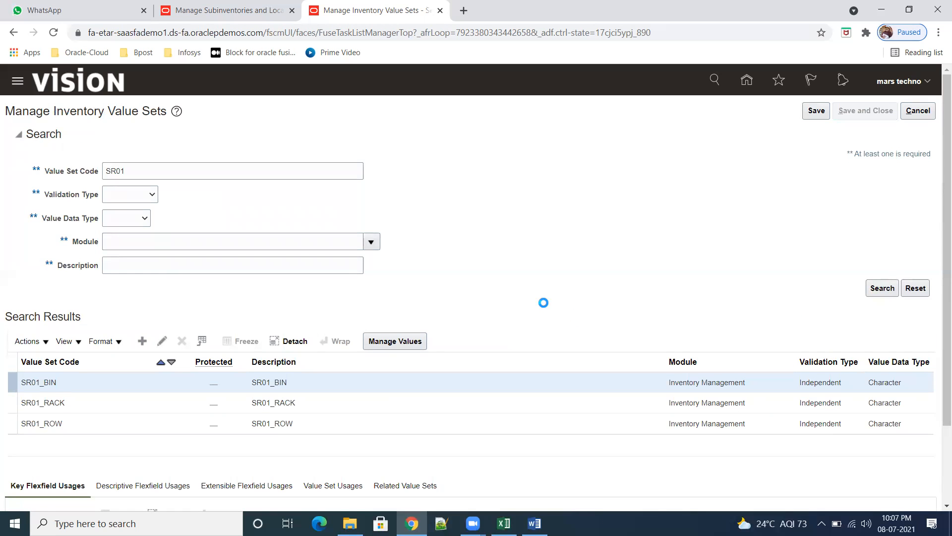
click(233, 10)
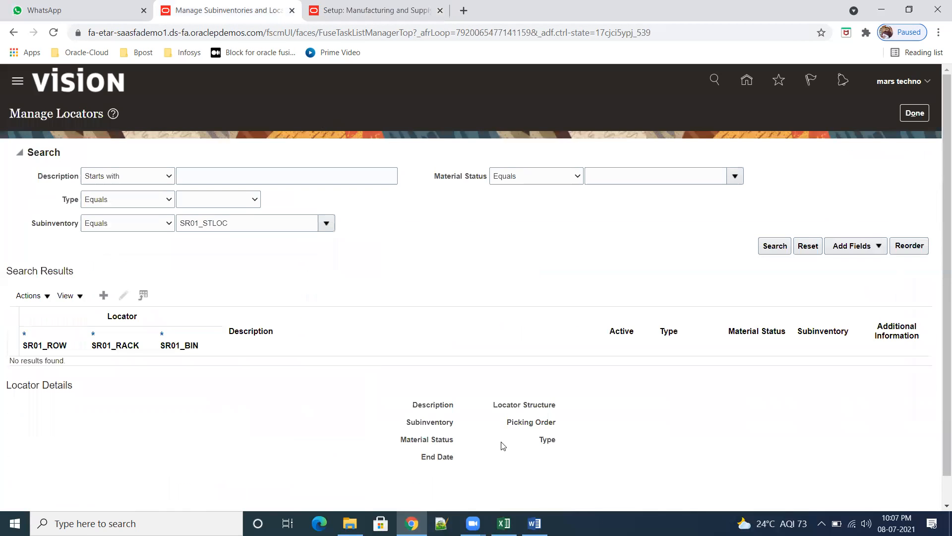
click(916, 117)
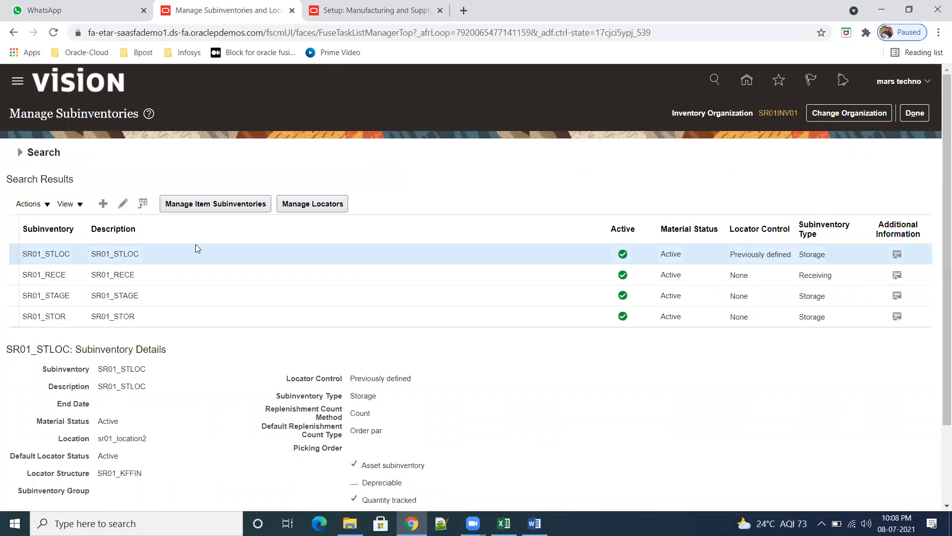
click(317, 204)
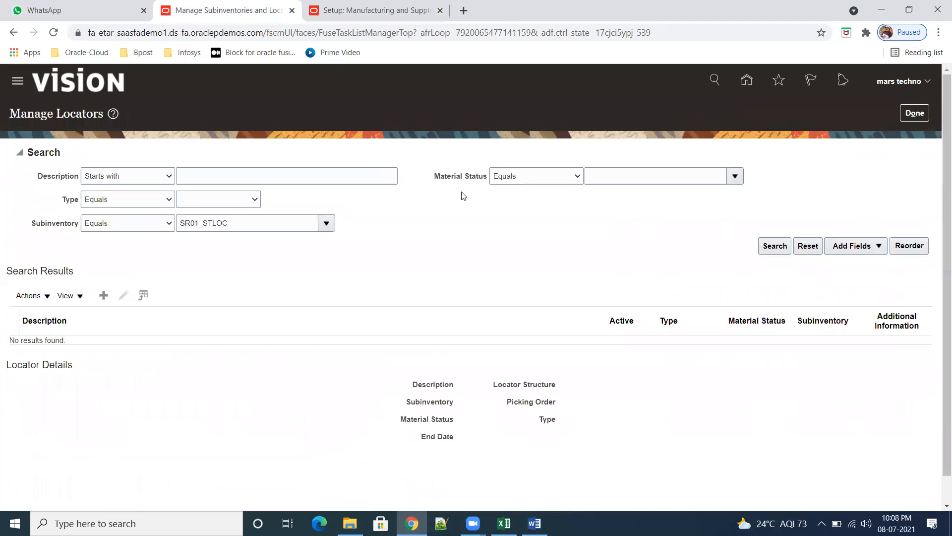
- Create a locator in SR01_STLOC with SR01_ROW 01, SR01_RACK 10 and SR01_BIN 20
click(103, 296)
click(313, 272)
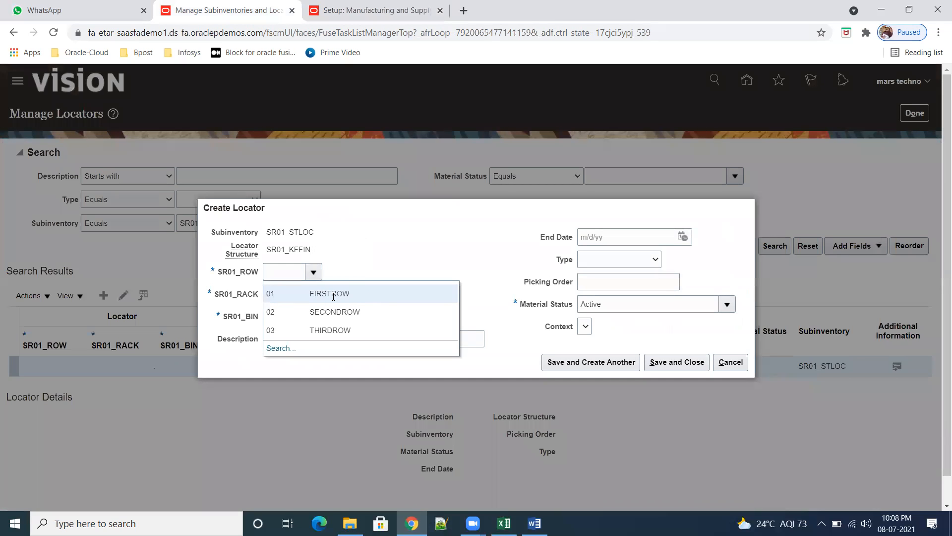
click(298, 293)
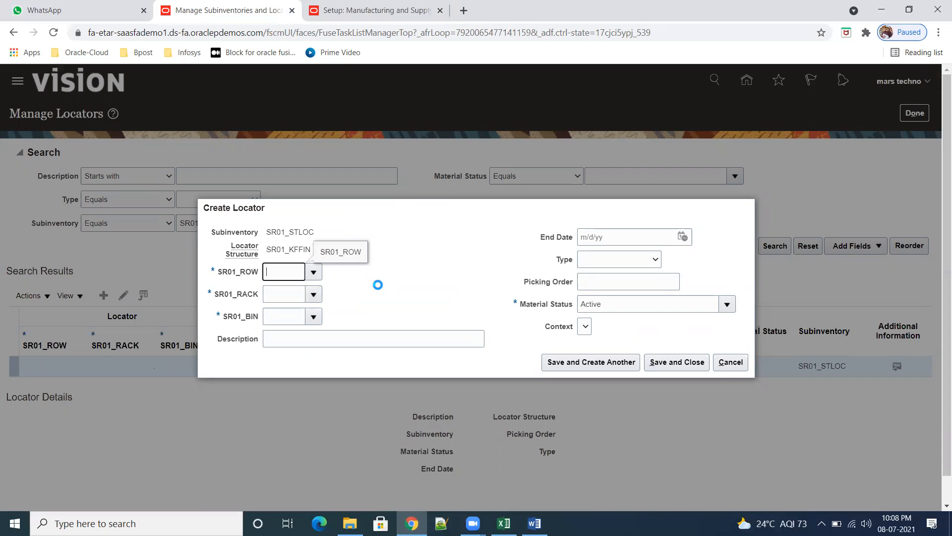
text(01)
click(313, 294)
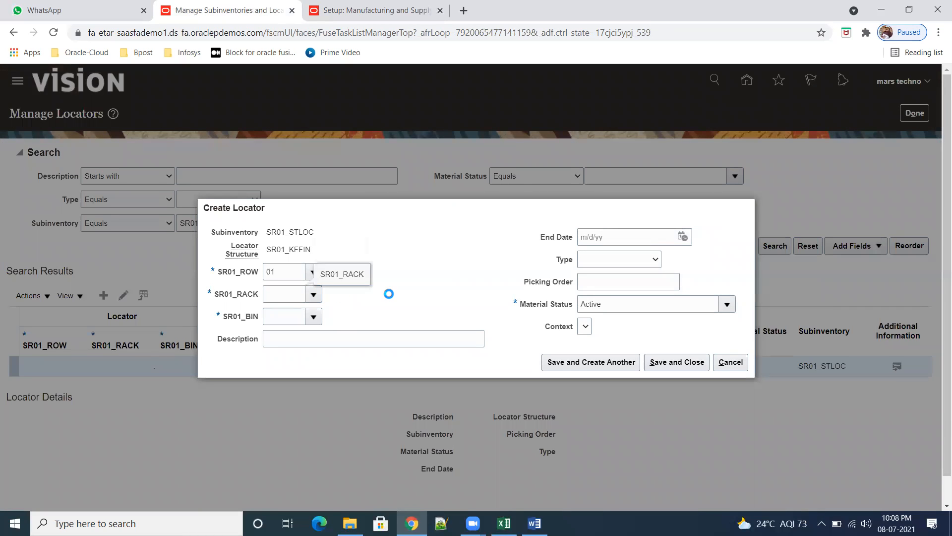
click(360, 315)
click(316, 317)
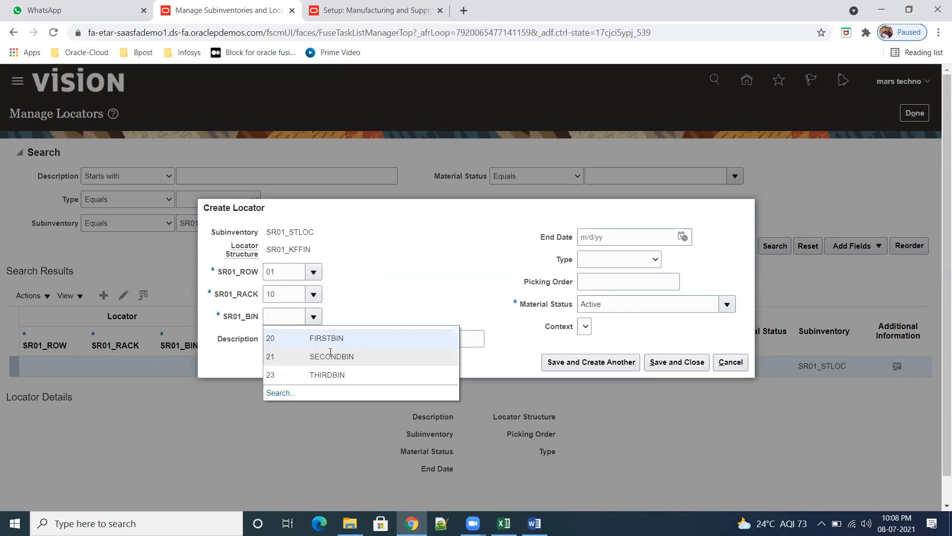
click(350, 352)
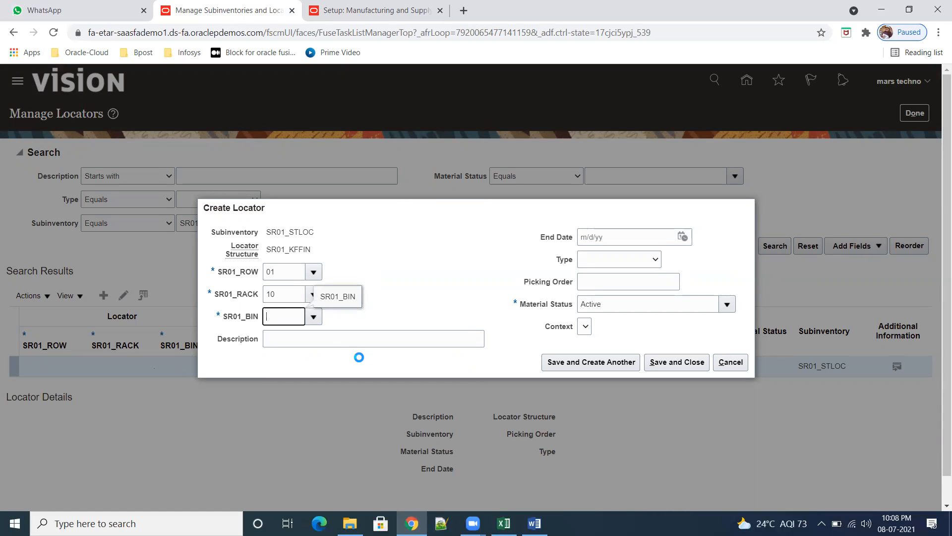
text(20)
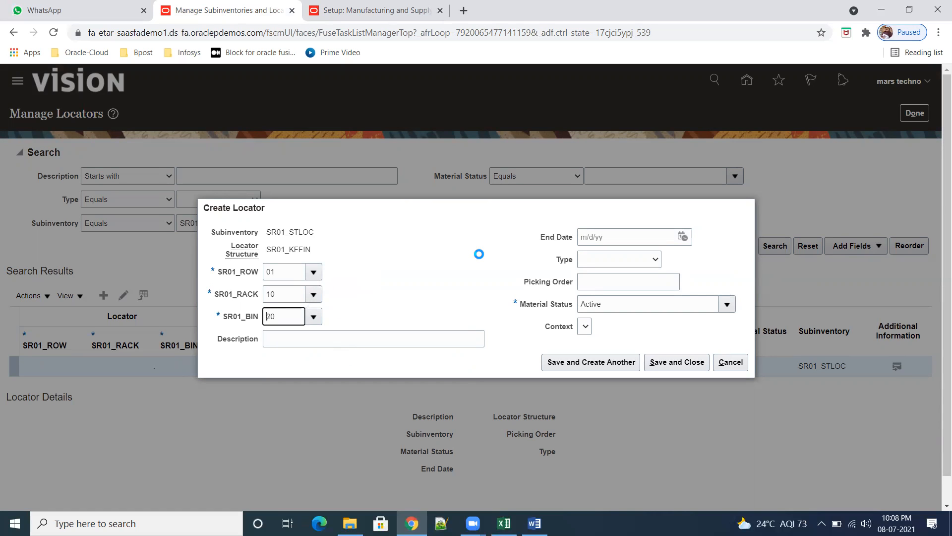
- Give the locator the description FIRSTSET and type Storage location, then save it and start another locator
click(349, 340)
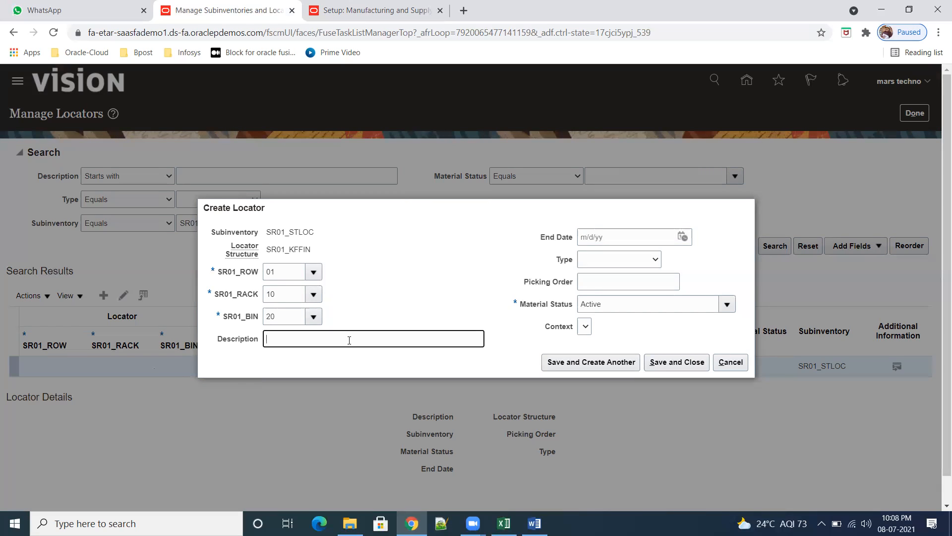
text(FIRSTSET)
click(653, 259)
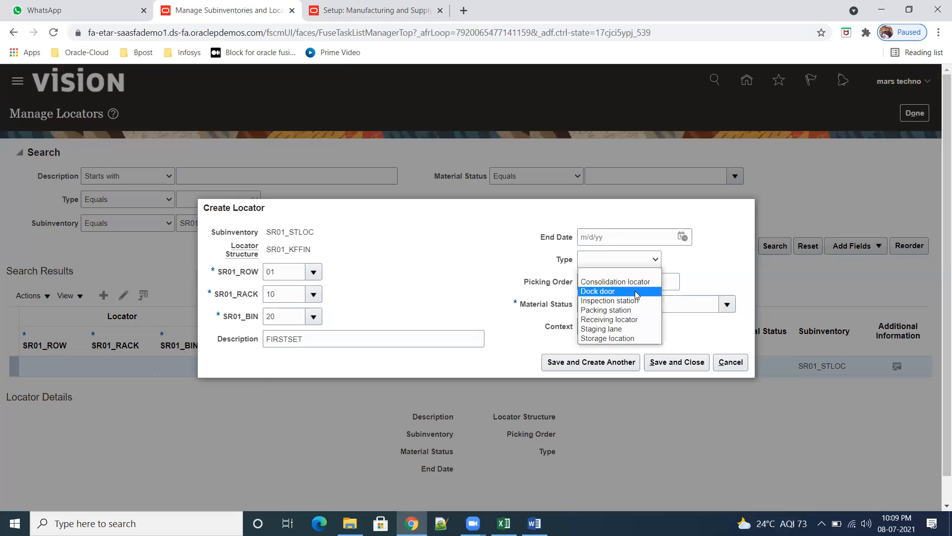
click(635, 338)
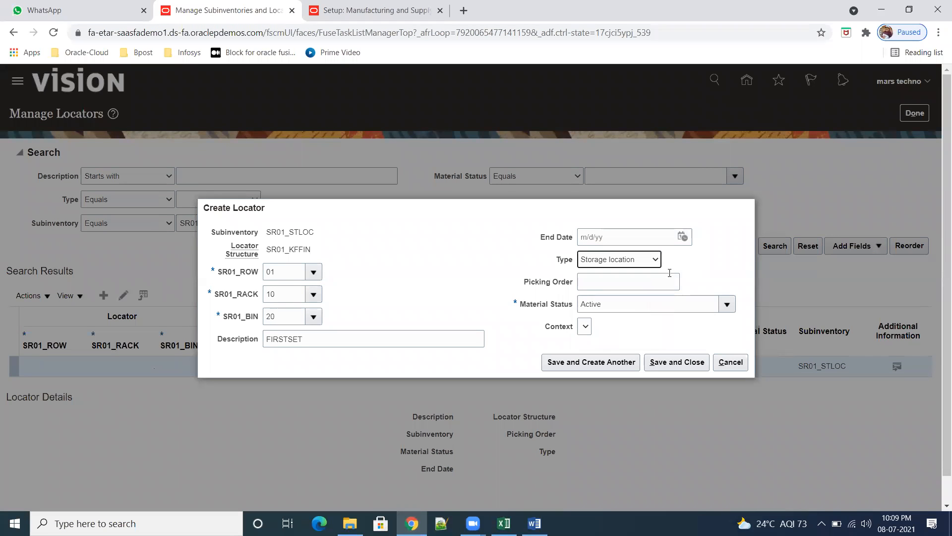
click(581, 367)
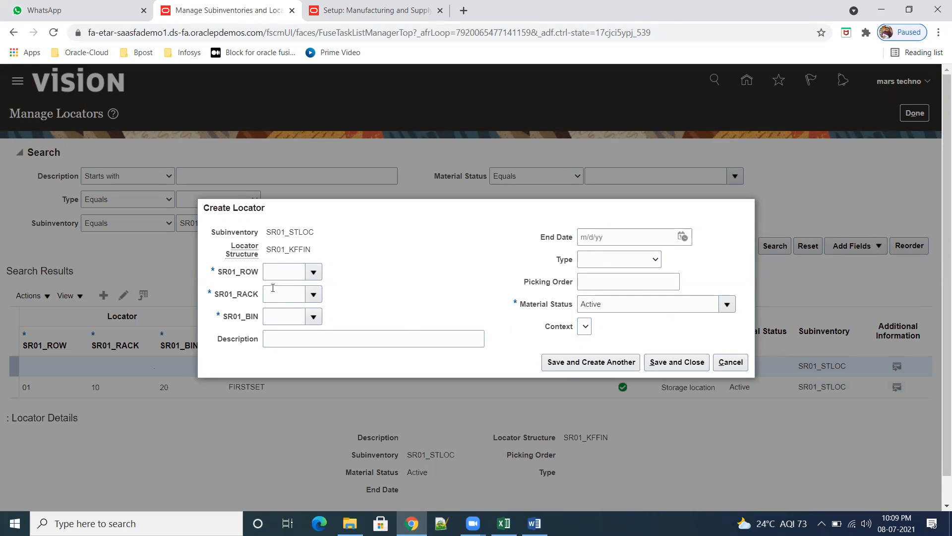
- Fill in the new SR01_STLOC locator with SR01_ROW 01, SR01_RACK 11 and SR01_BIN 20
click(311, 272)
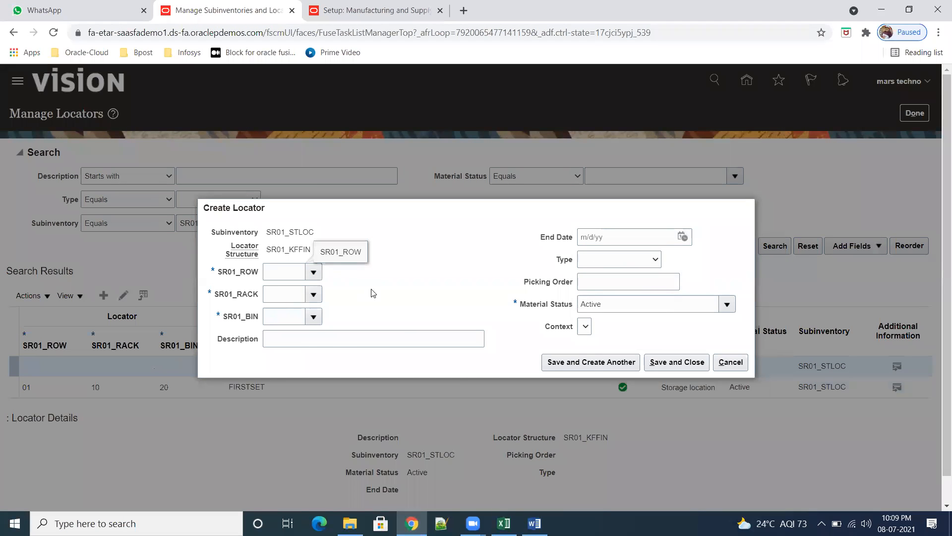
click(355, 298)
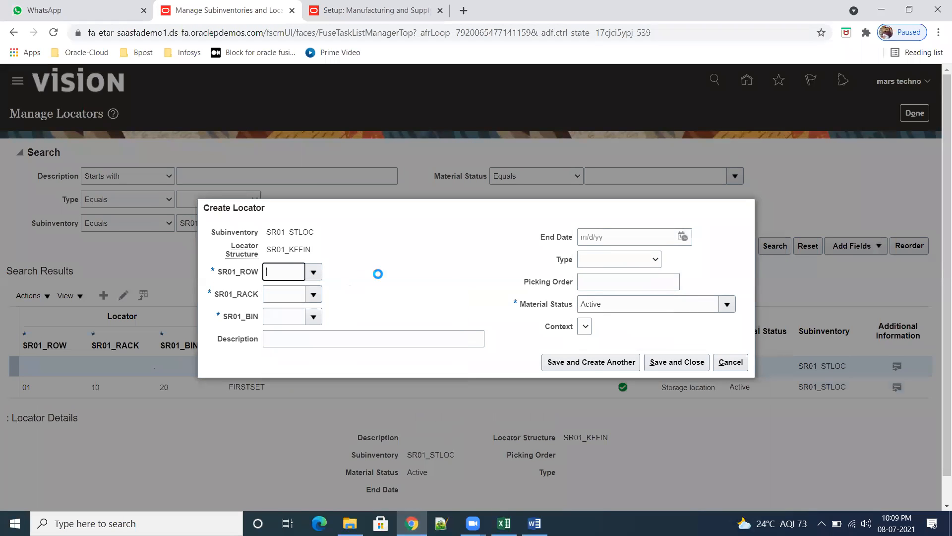
click(318, 296)
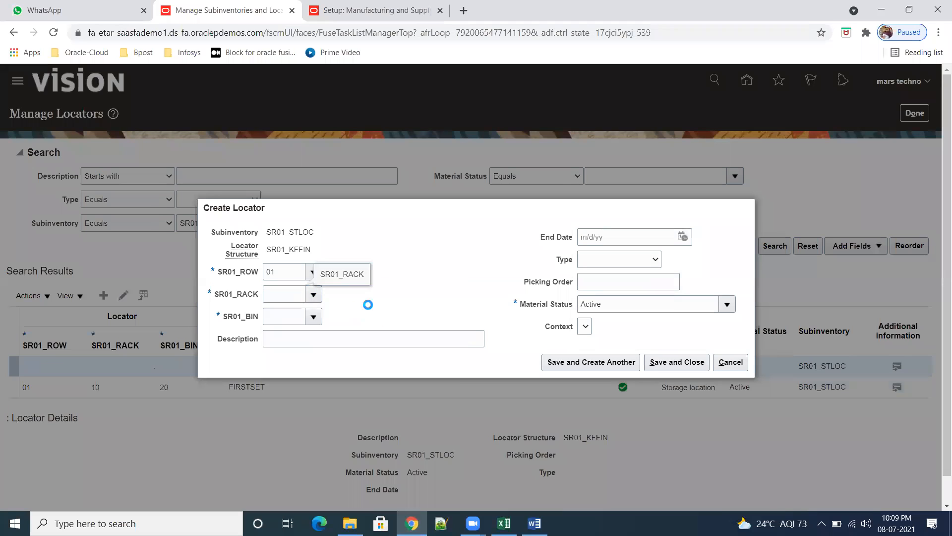
click(347, 365)
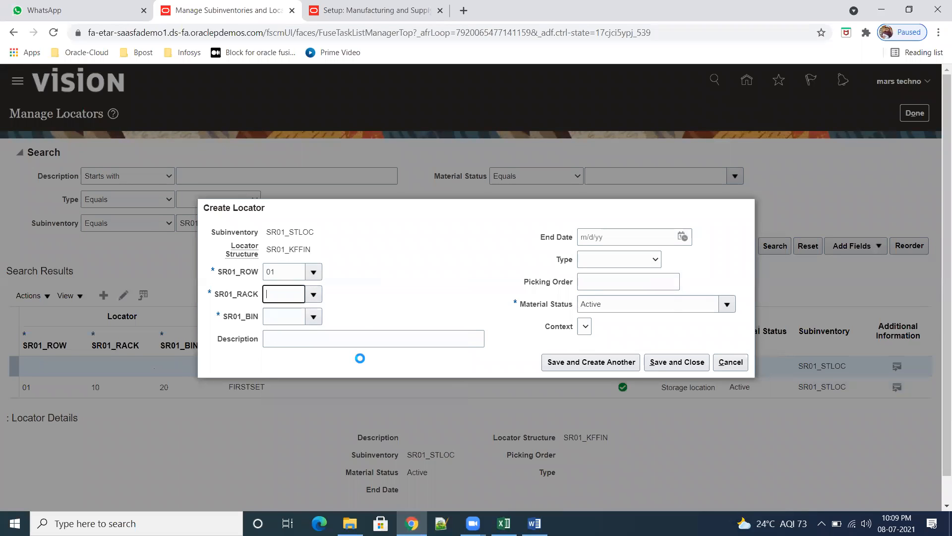
click(317, 319)
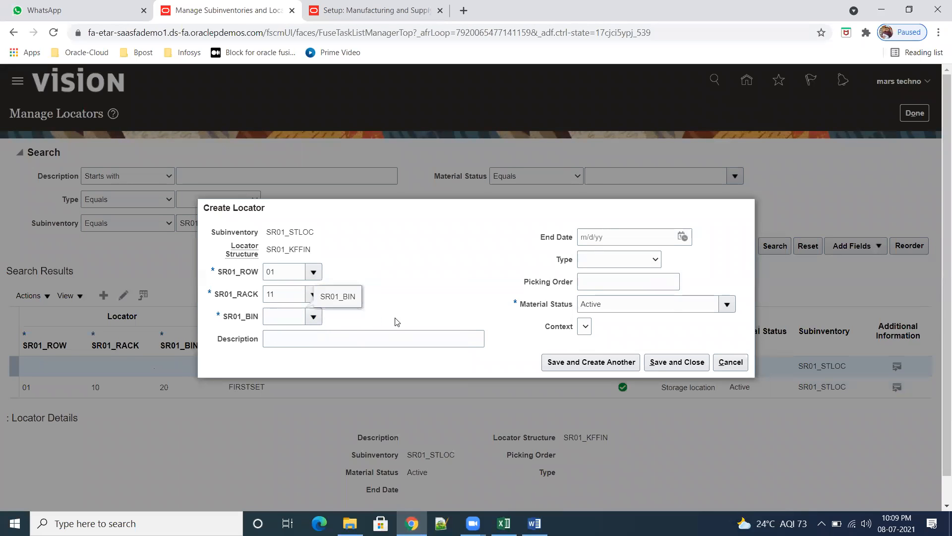
click(344, 337)
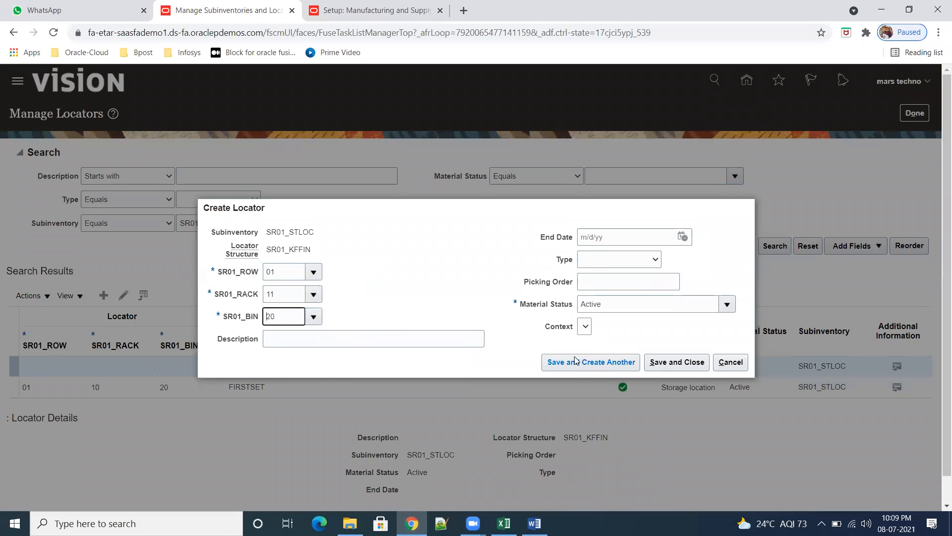
- Give the locator the description SECONDSET and type Storage location, then save it and start another one
click(371, 335)
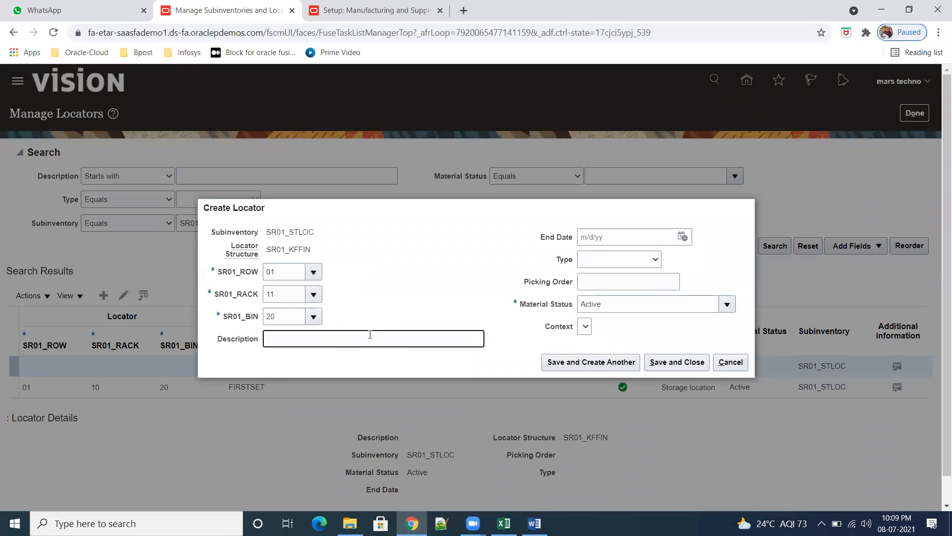
text(SECONDSET)
click(644, 260)
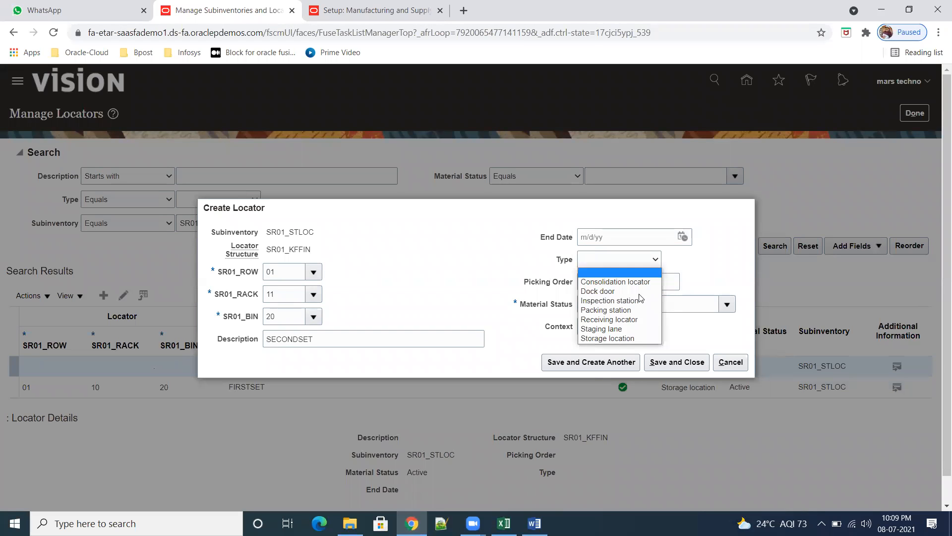
click(616, 335)
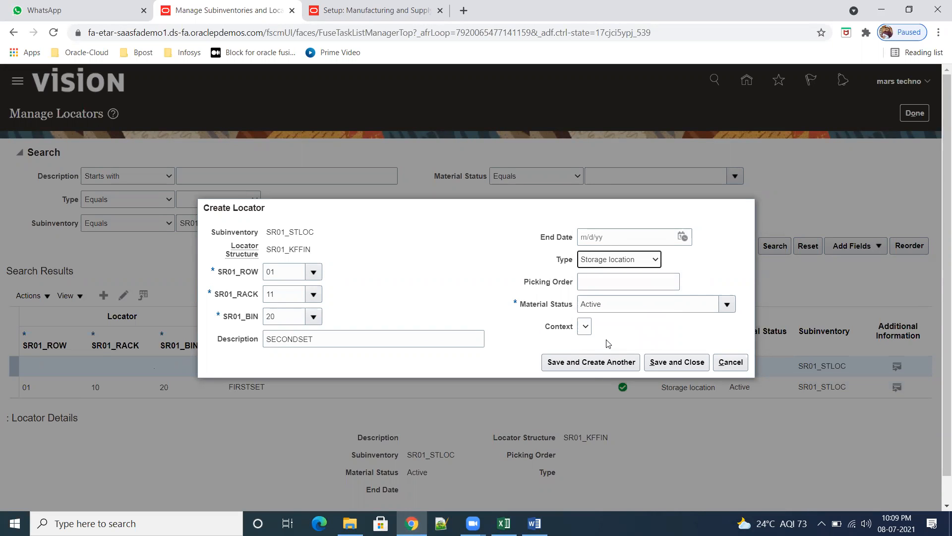
click(611, 367)
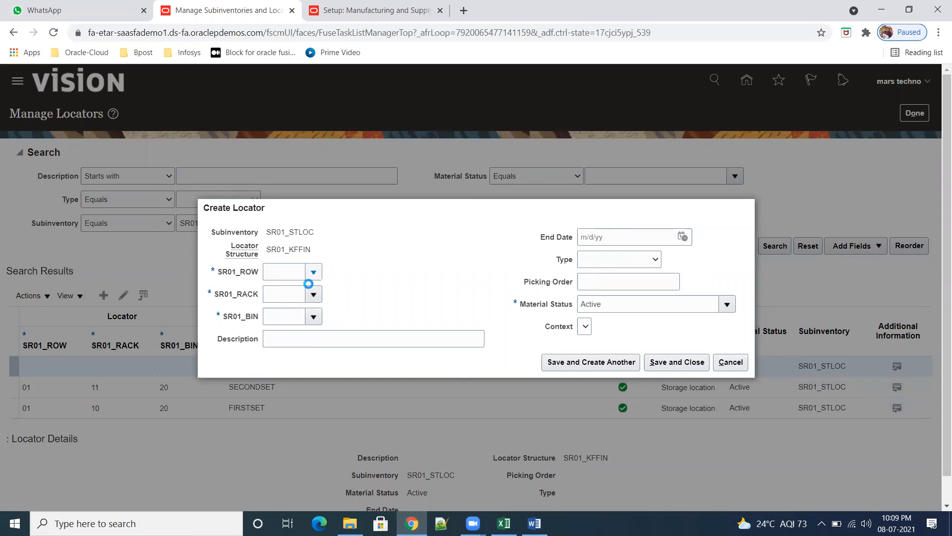
- Create a locator with SR01_ROW 01, SR01_RACK 11 and SR01_BIN 23, then save and close it
click(314, 272)
click(318, 292)
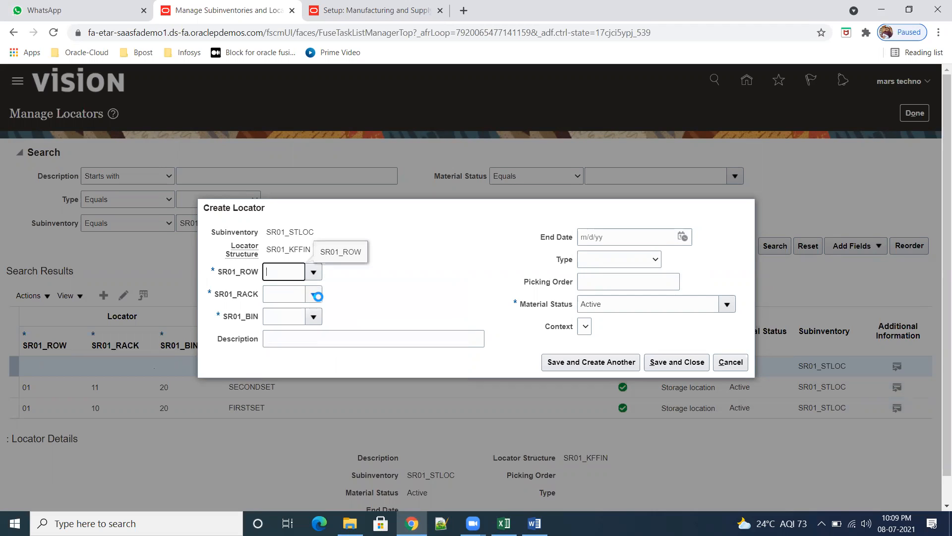
click(314, 295)
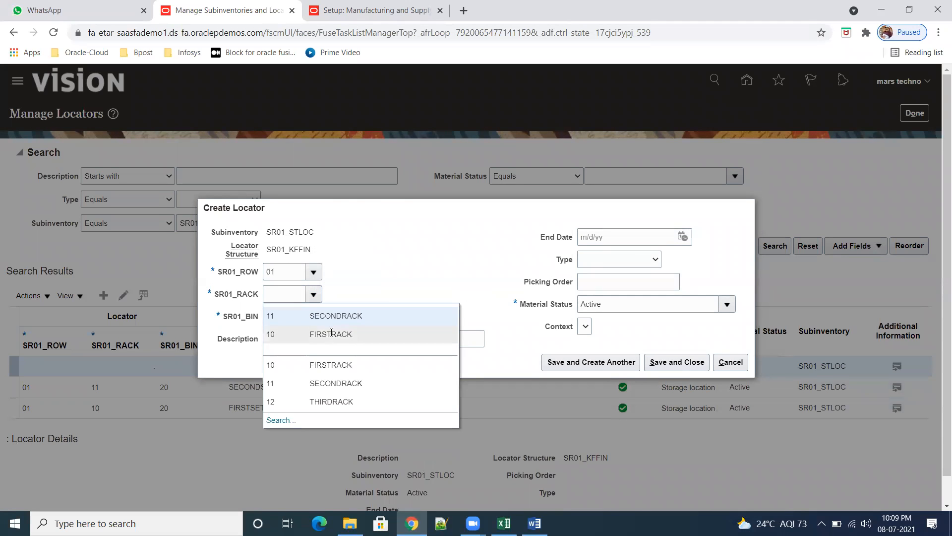
click(348, 314)
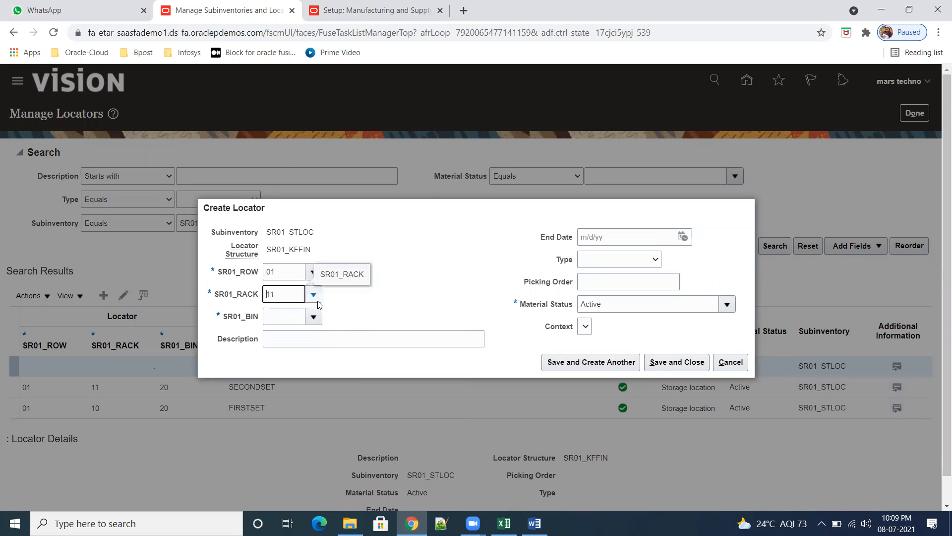
click(319, 322)
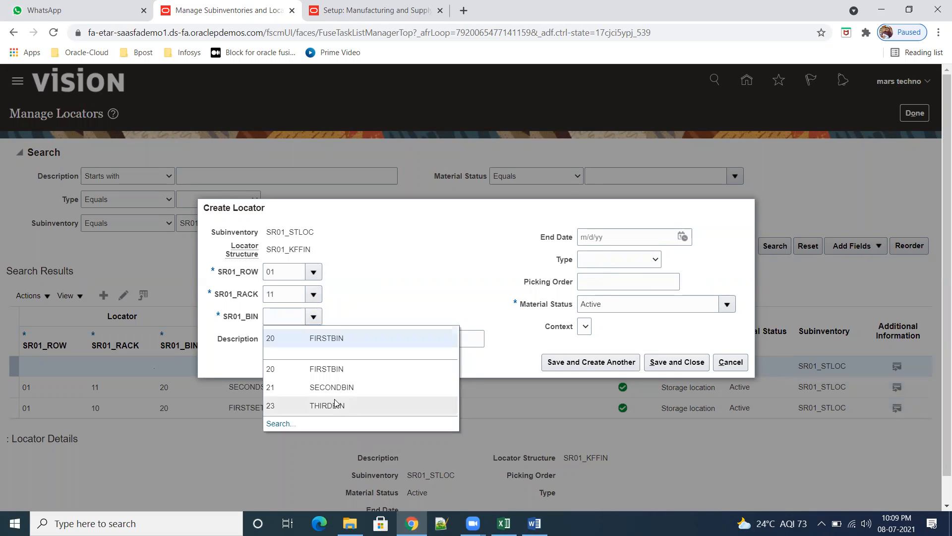
click(377, 406)
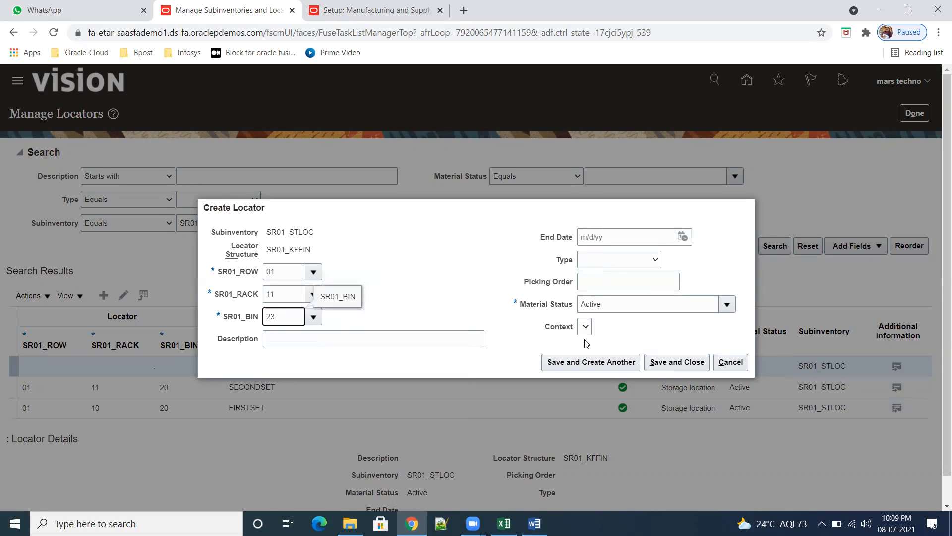
click(677, 362)
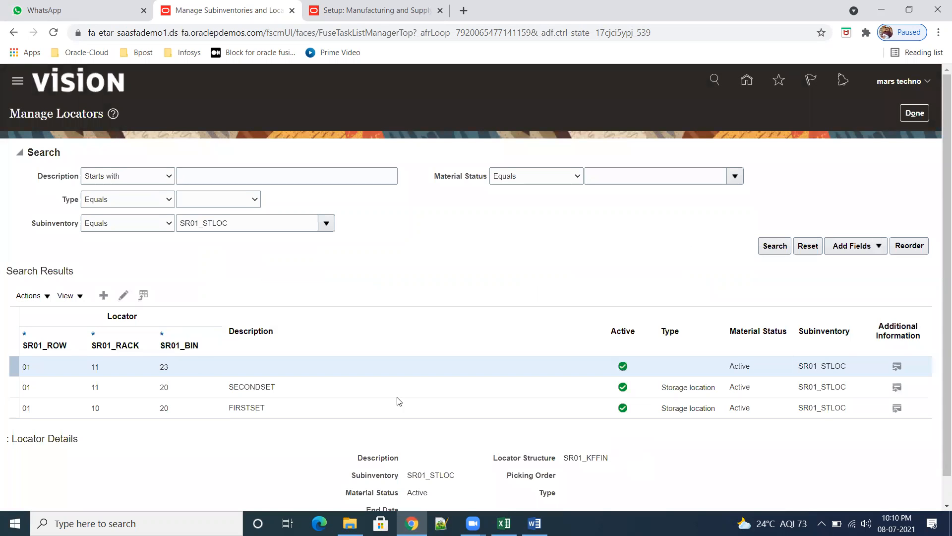
- Edit the locator with bin 23, setting its type to Storage location and its description to THIRDSET, and save it
click(123, 296)
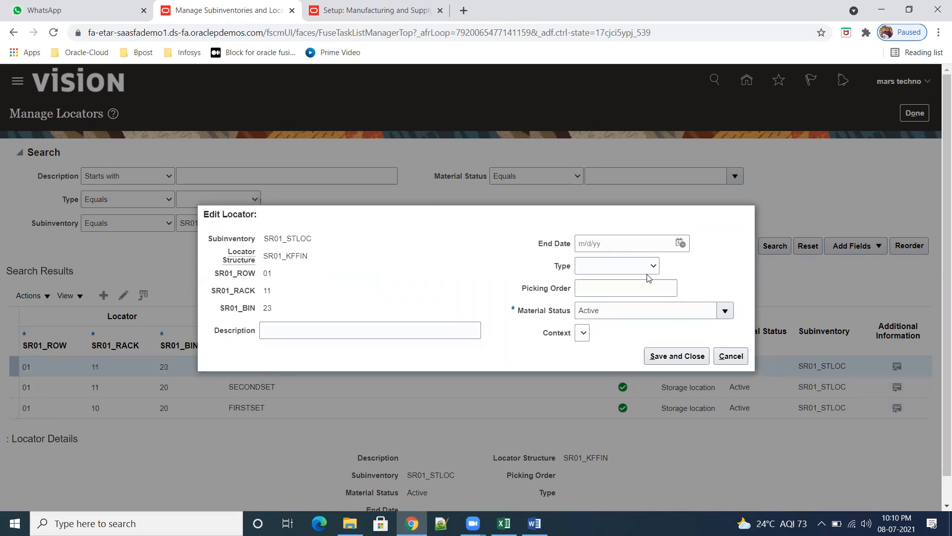
click(653, 266)
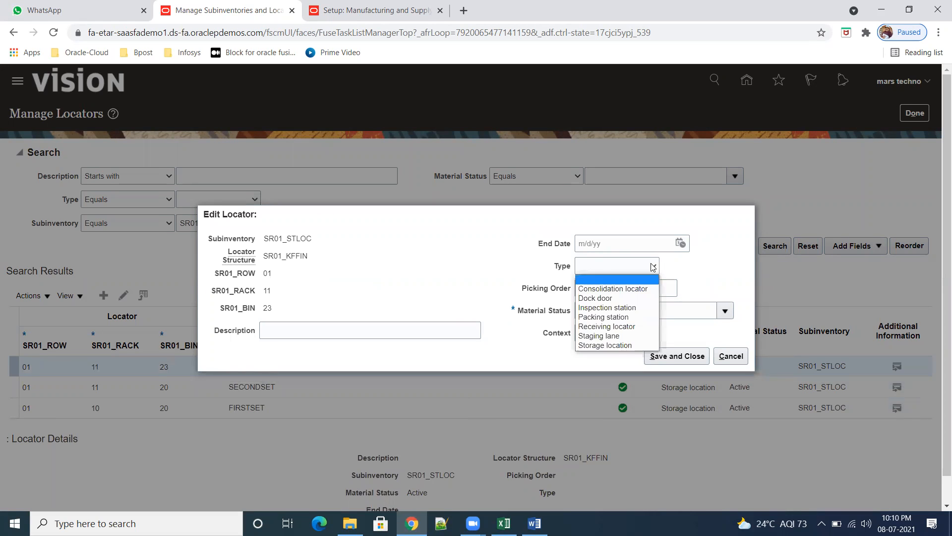
click(592, 343)
click(411, 330)
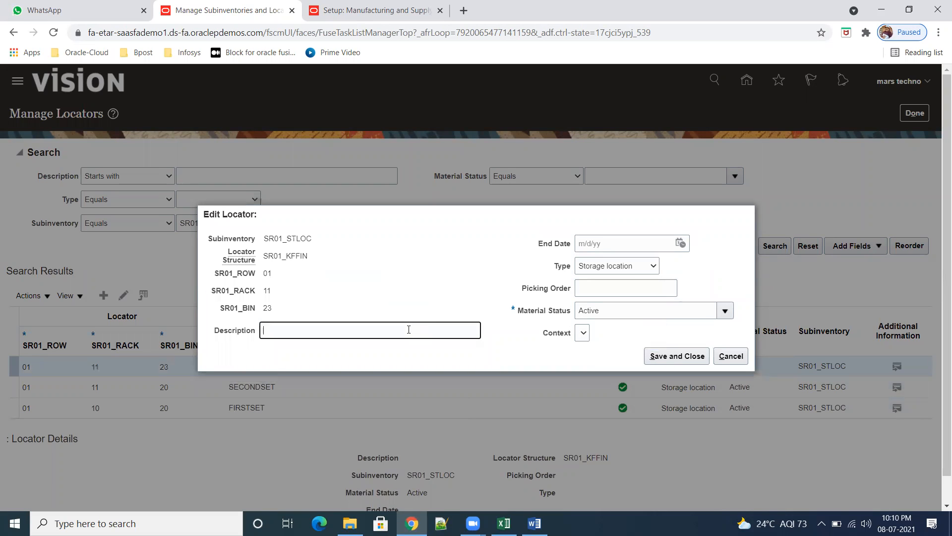
text(THIRDSET)
click(650, 356)
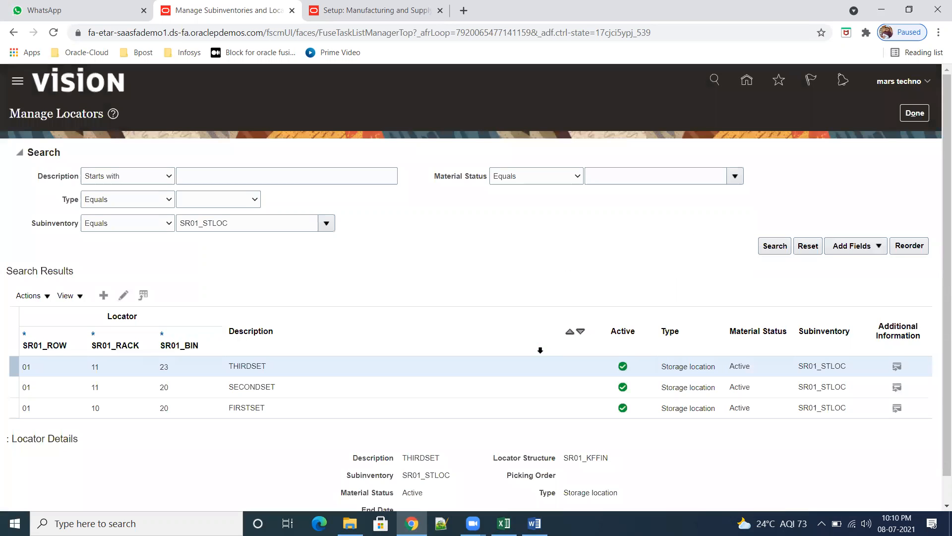
- Finish the locator and subinventory tasks to return to the setup page, then switch to the Word syllabus document
click(914, 113)
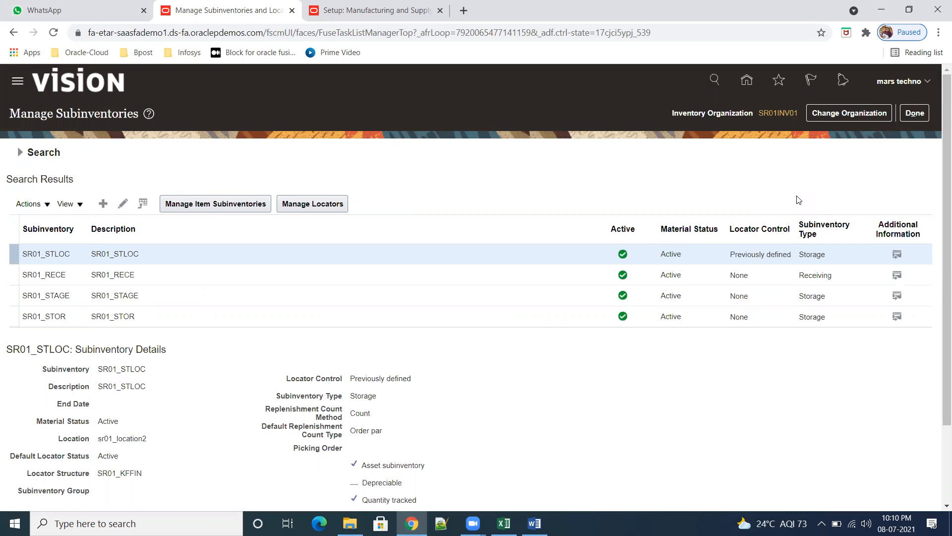
click(915, 113)
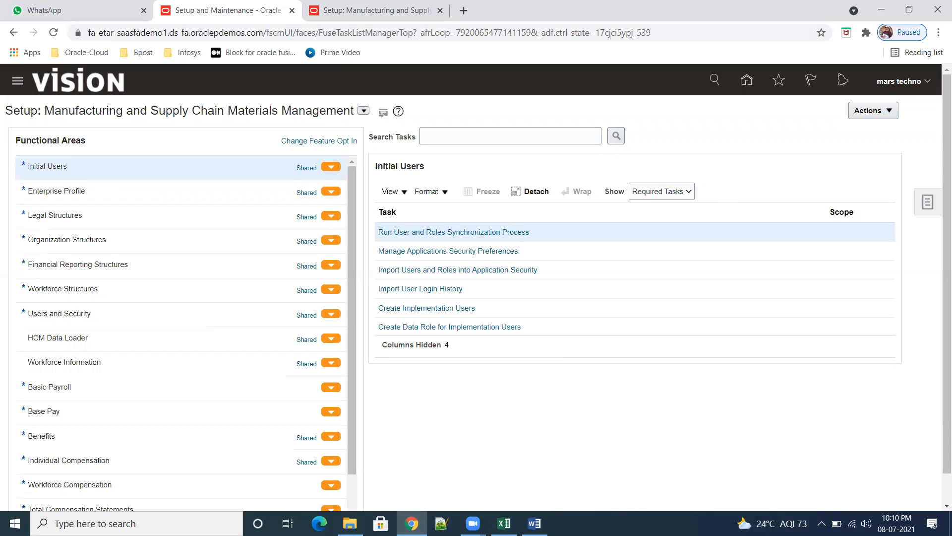
mouse_move(503, 524)
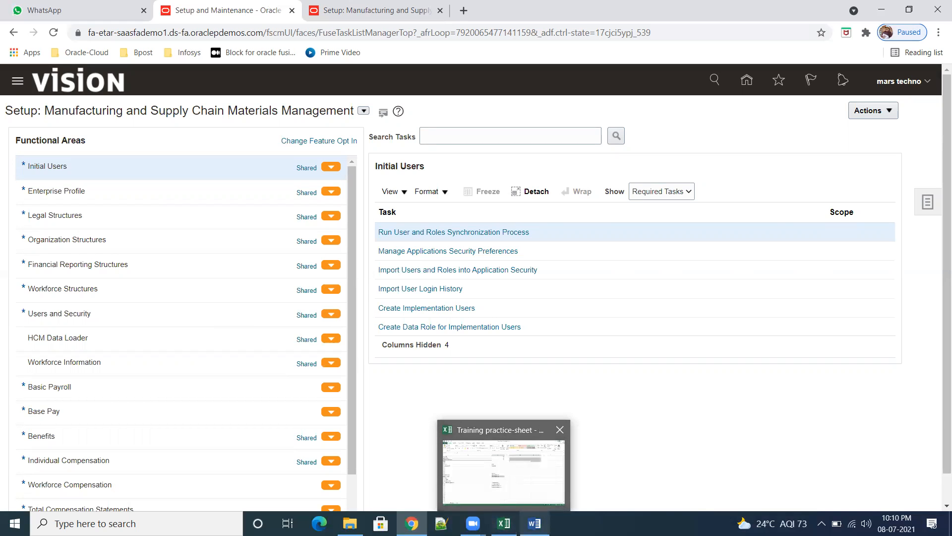
click(513, 446)
- Find and review syllabus tasks 47 to 49 on creating subinventories, managing carriers and managing transit times
scroll(508, 424, down, 15)
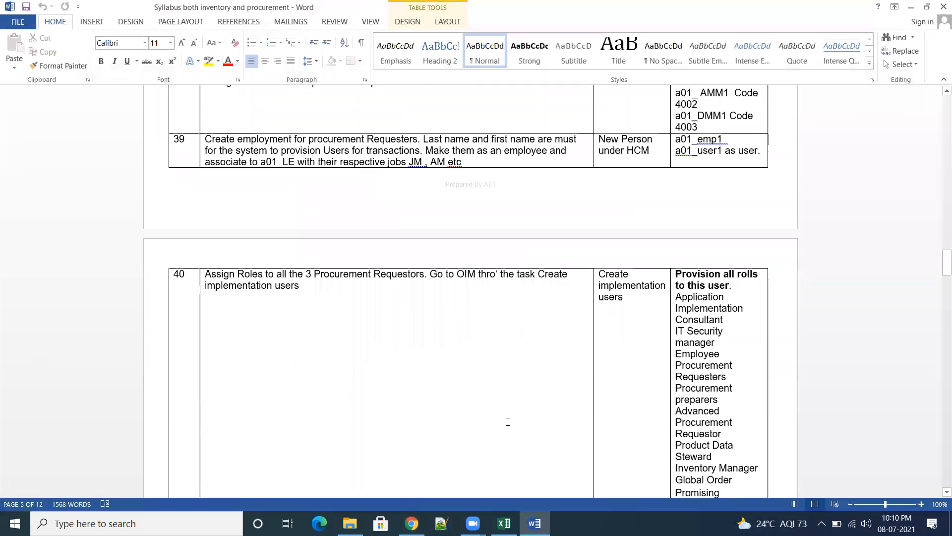
scroll(466, 382, down, 6)
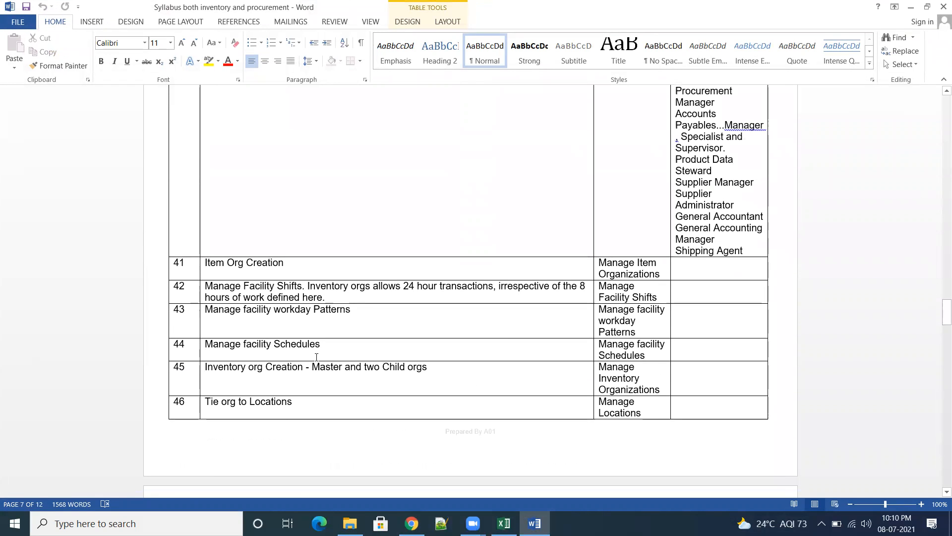
scroll(316, 356, down, 4)
scroll(355, 346, down, 5)
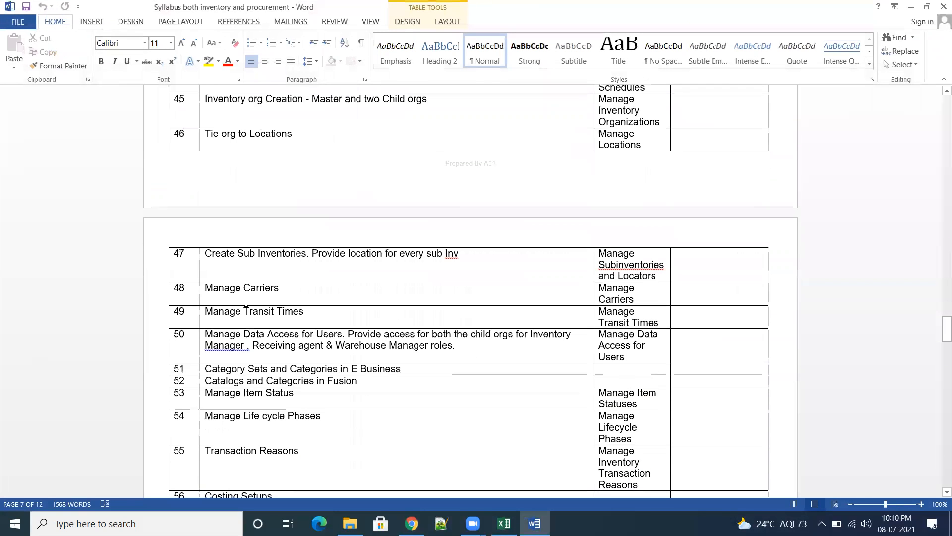
drag(479, 257, 204, 254)
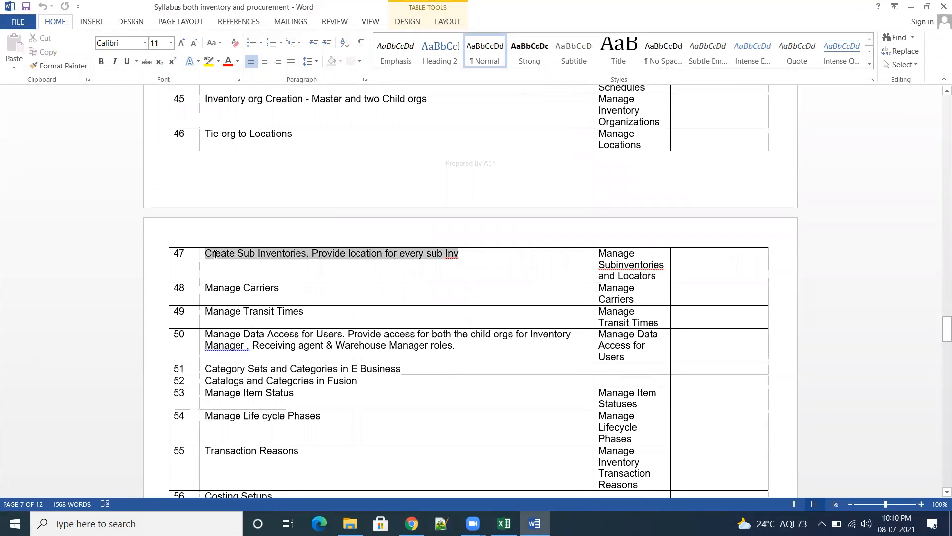
drag(293, 291, 232, 289)
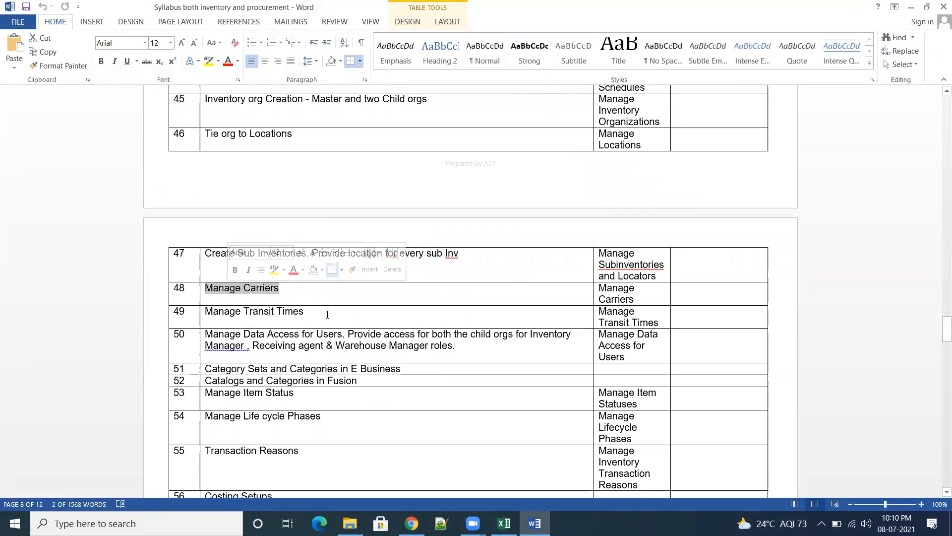
drag(326, 314, 247, 303)
drag(501, 253, 198, 253)
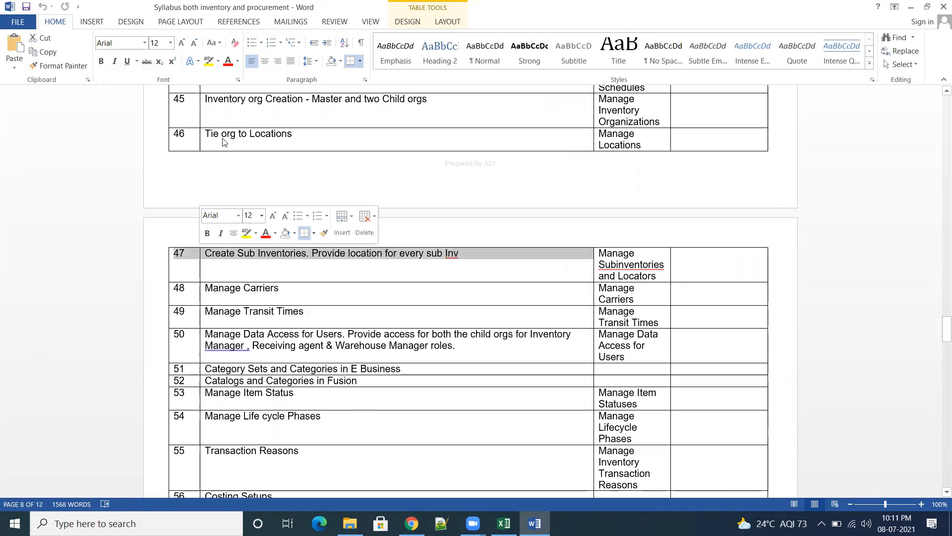
- Review the remaining inventory setup tasks up to 60, the Basic Procurement Setup tasks, and the inventory control and transfer topics
scroll(460, 364, down, 1)
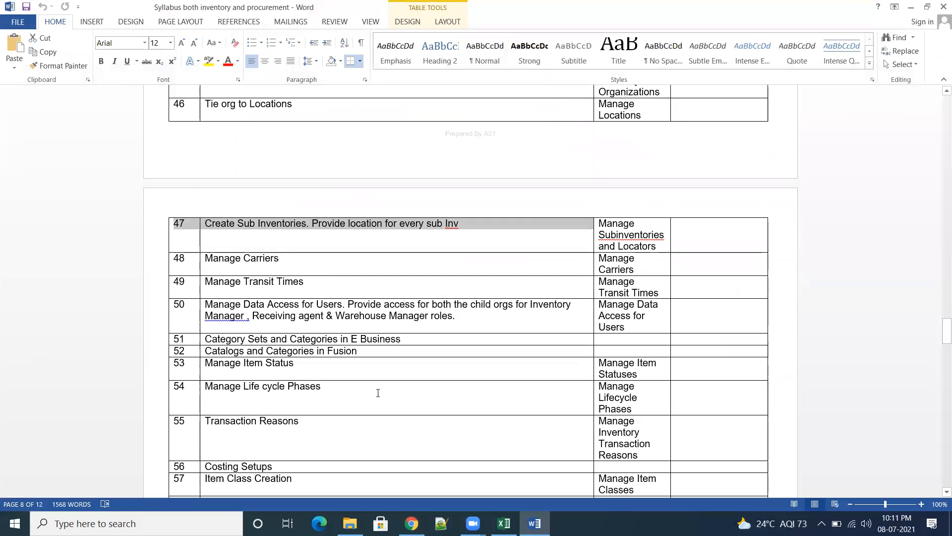
scroll(383, 386, down, 3)
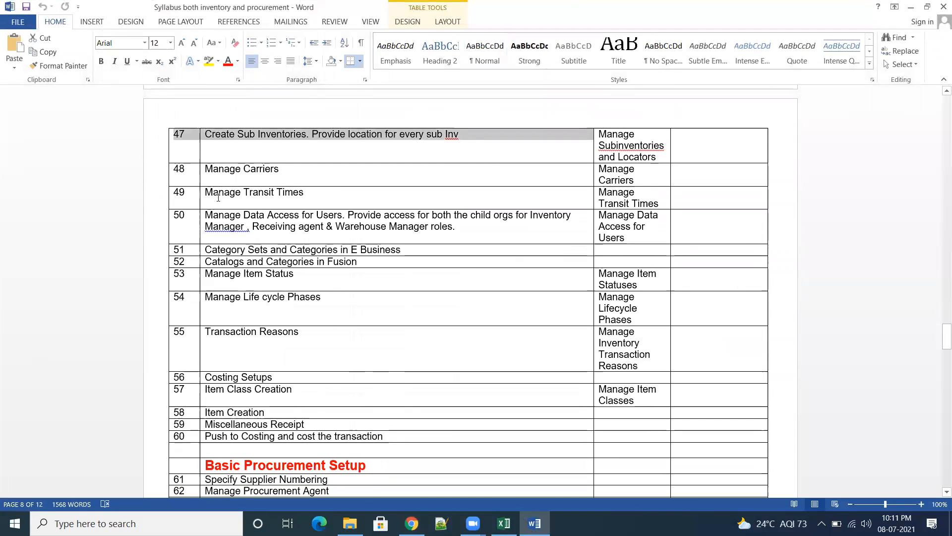
drag(218, 183, 400, 410)
scroll(400, 410, down, 5)
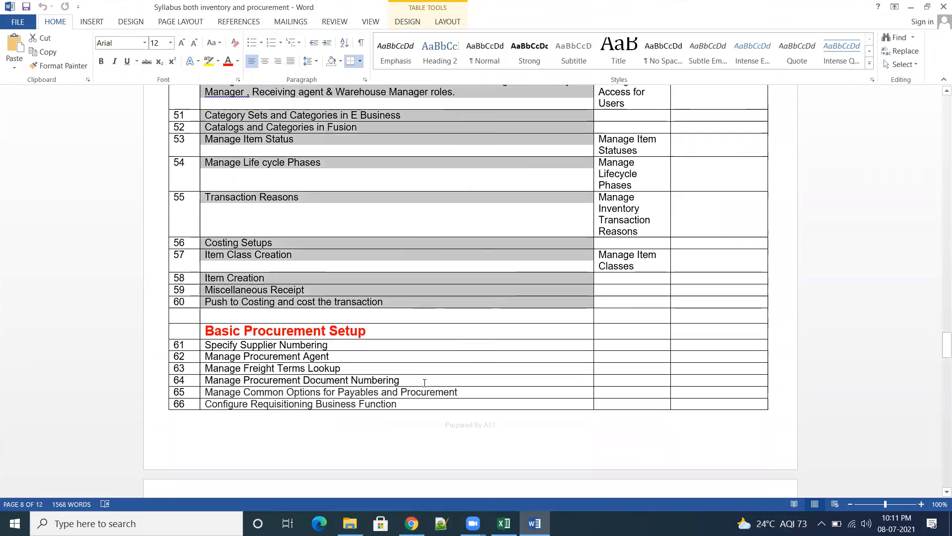
drag(208, 330, 396, 390)
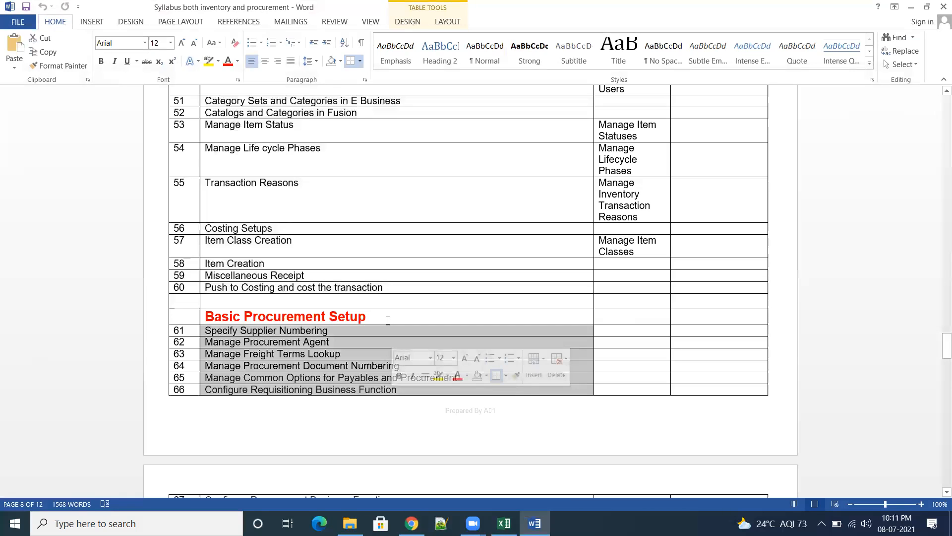
scroll(389, 324, up, 2)
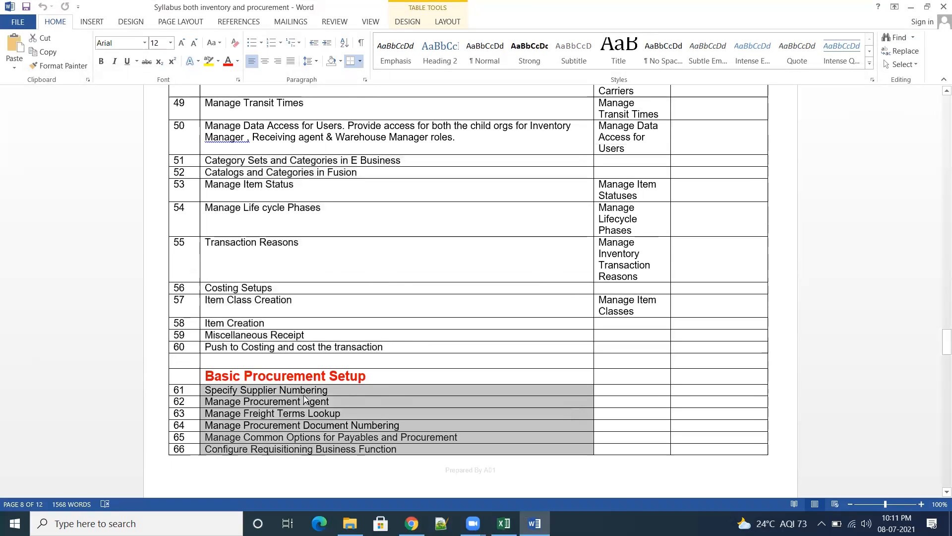
scroll(394, 397, down, 10)
scroll(399, 373, down, 5)
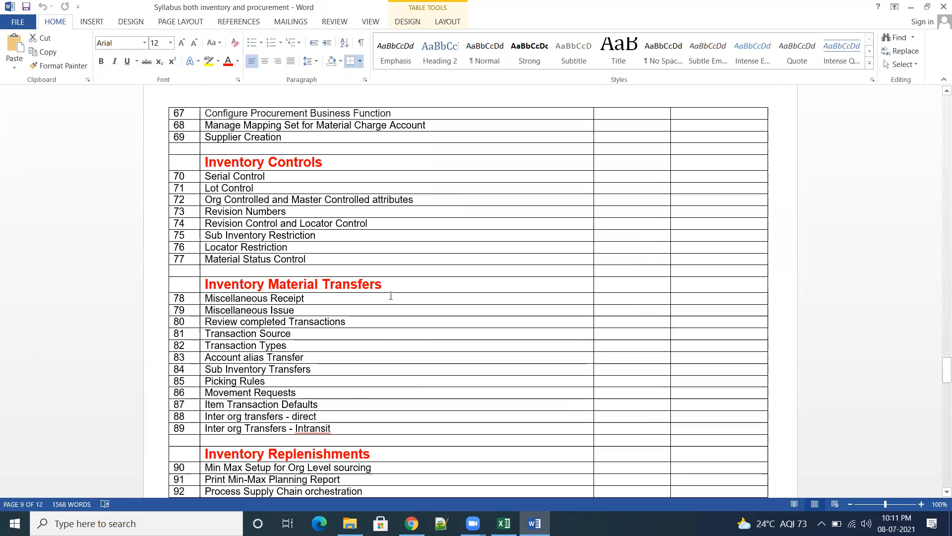
- Review the remaining syllabus topics on inventory replenishments, inventory accuracy and PO receiving, through task 132
scroll(350, 407, down, 5)
scroll(395, 383, down, 20)
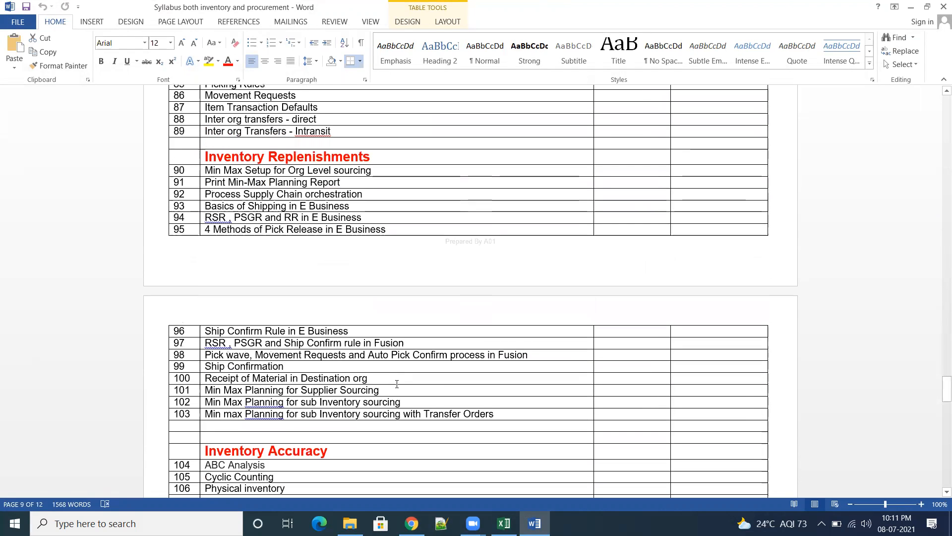
scroll(400, 391, down, 10)
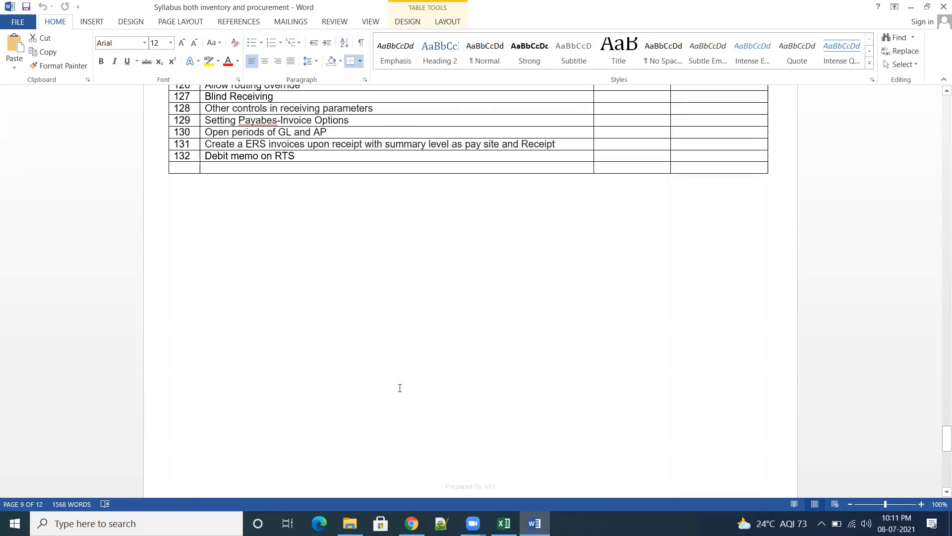
scroll(409, 387, down, 9)
scroll(409, 386, up, 10)
scroll(412, 385, down, 5)
scroll(412, 385, up, 20)
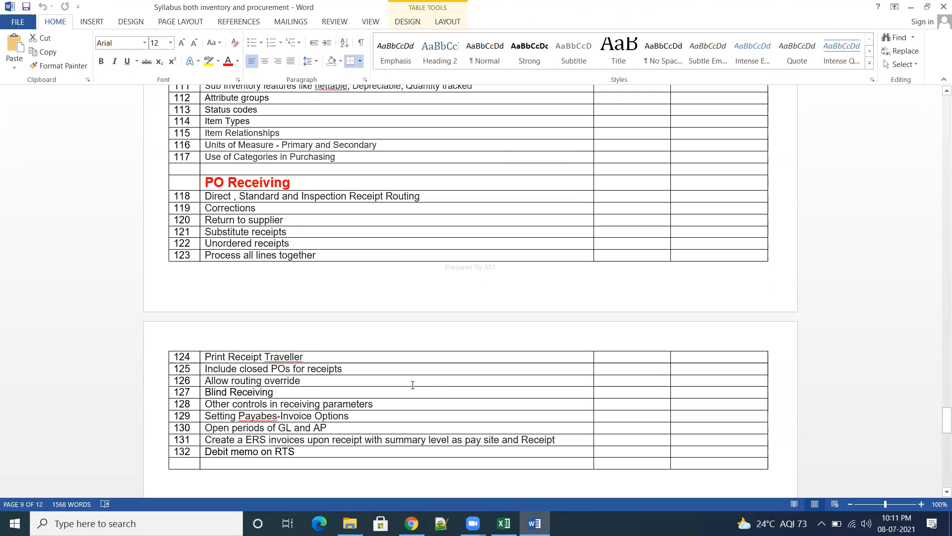
- Revisit syllabus tasks 47 to 60, the Basic Procurement Setup tasks and the Inventory Controls topics
scroll(411, 385, up, 5)
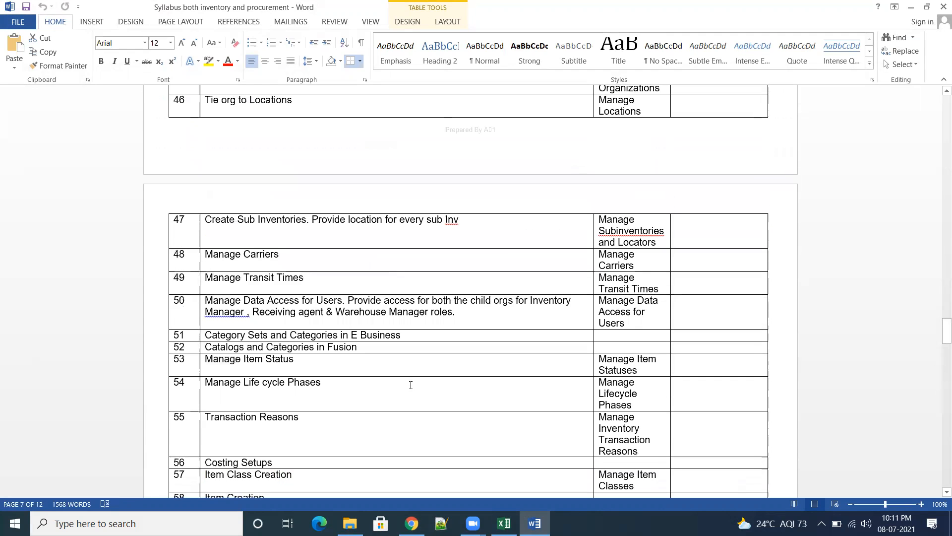
scroll(417, 400, down, 13)
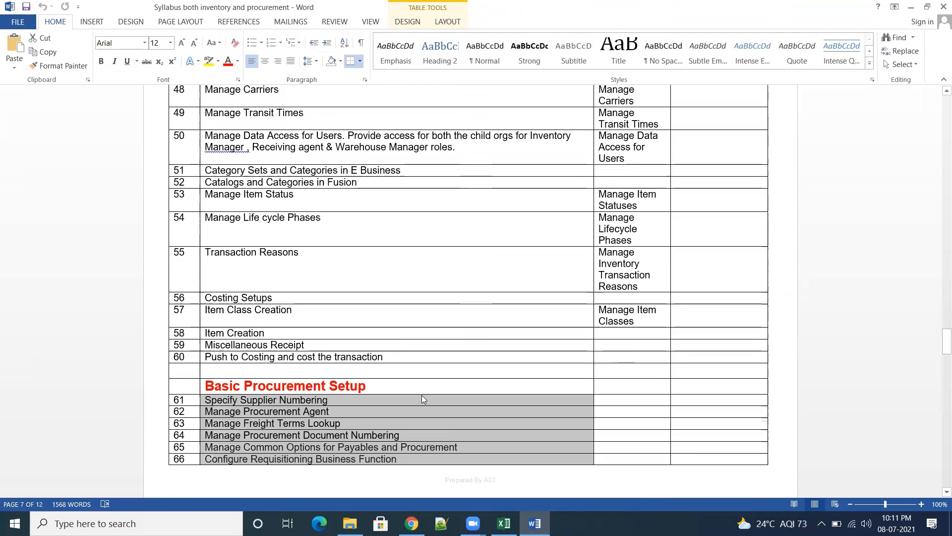
scroll(423, 395, down, 3)
scroll(424, 395, down, 1)
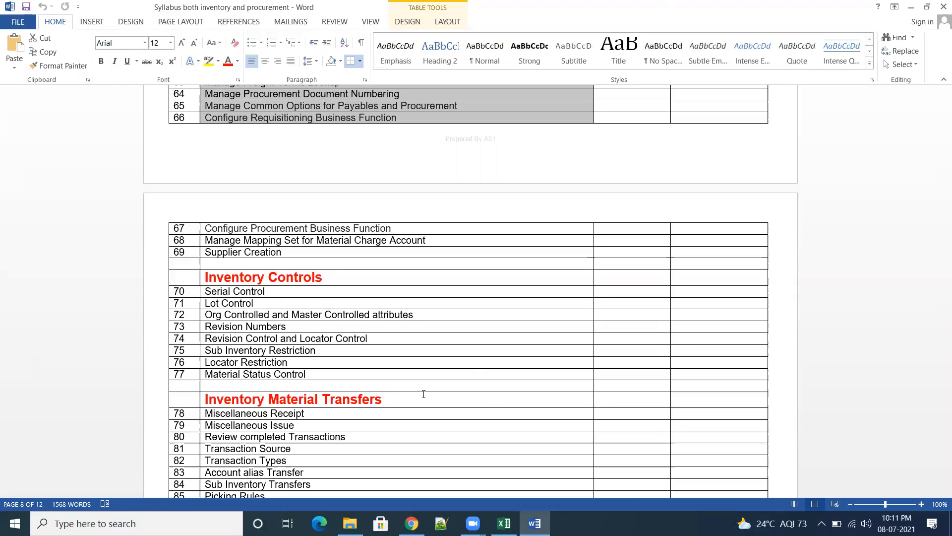
- Close the Word syllabus document and return to the Manufacturing and Supply Chain Materials Management setup page in Chrome
scroll(489, 412, up, 15)
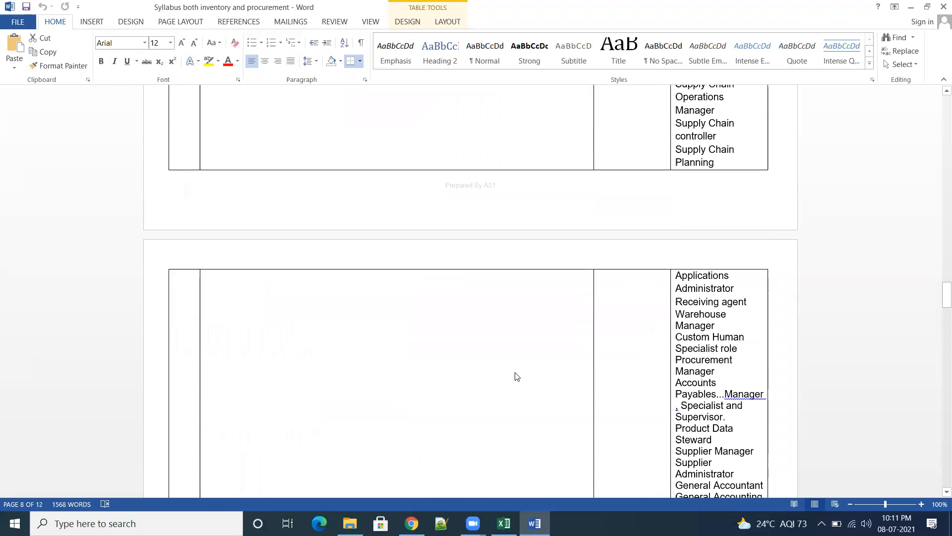
scroll(516, 376, up, 3)
click(944, 6)
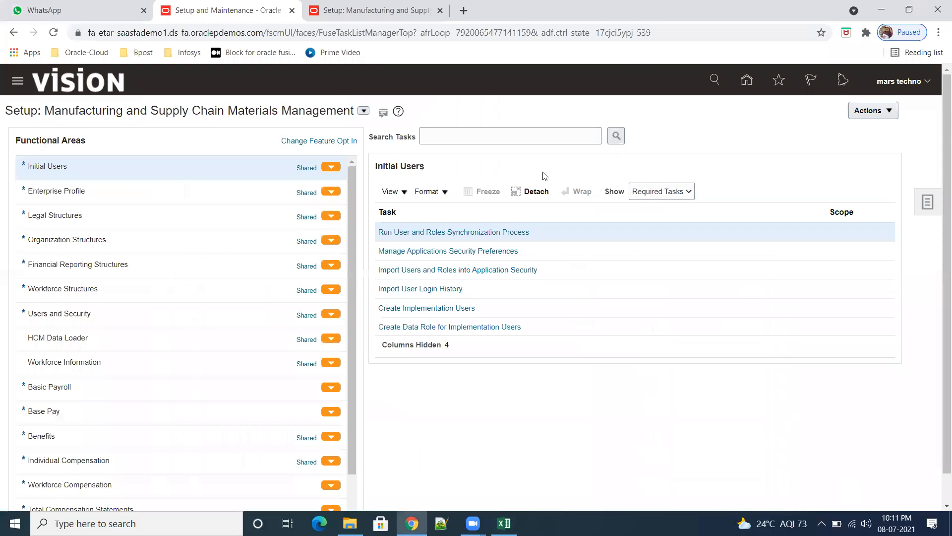
click(579, 40)
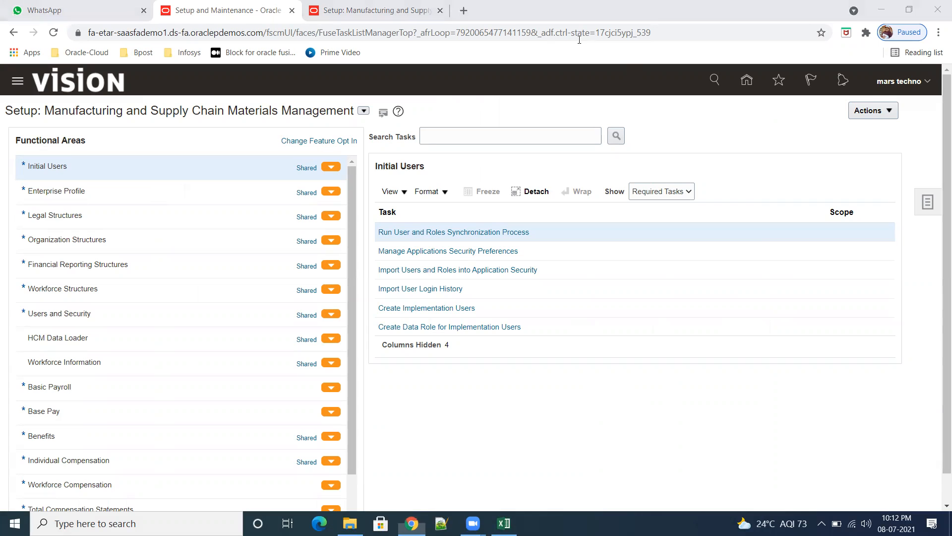